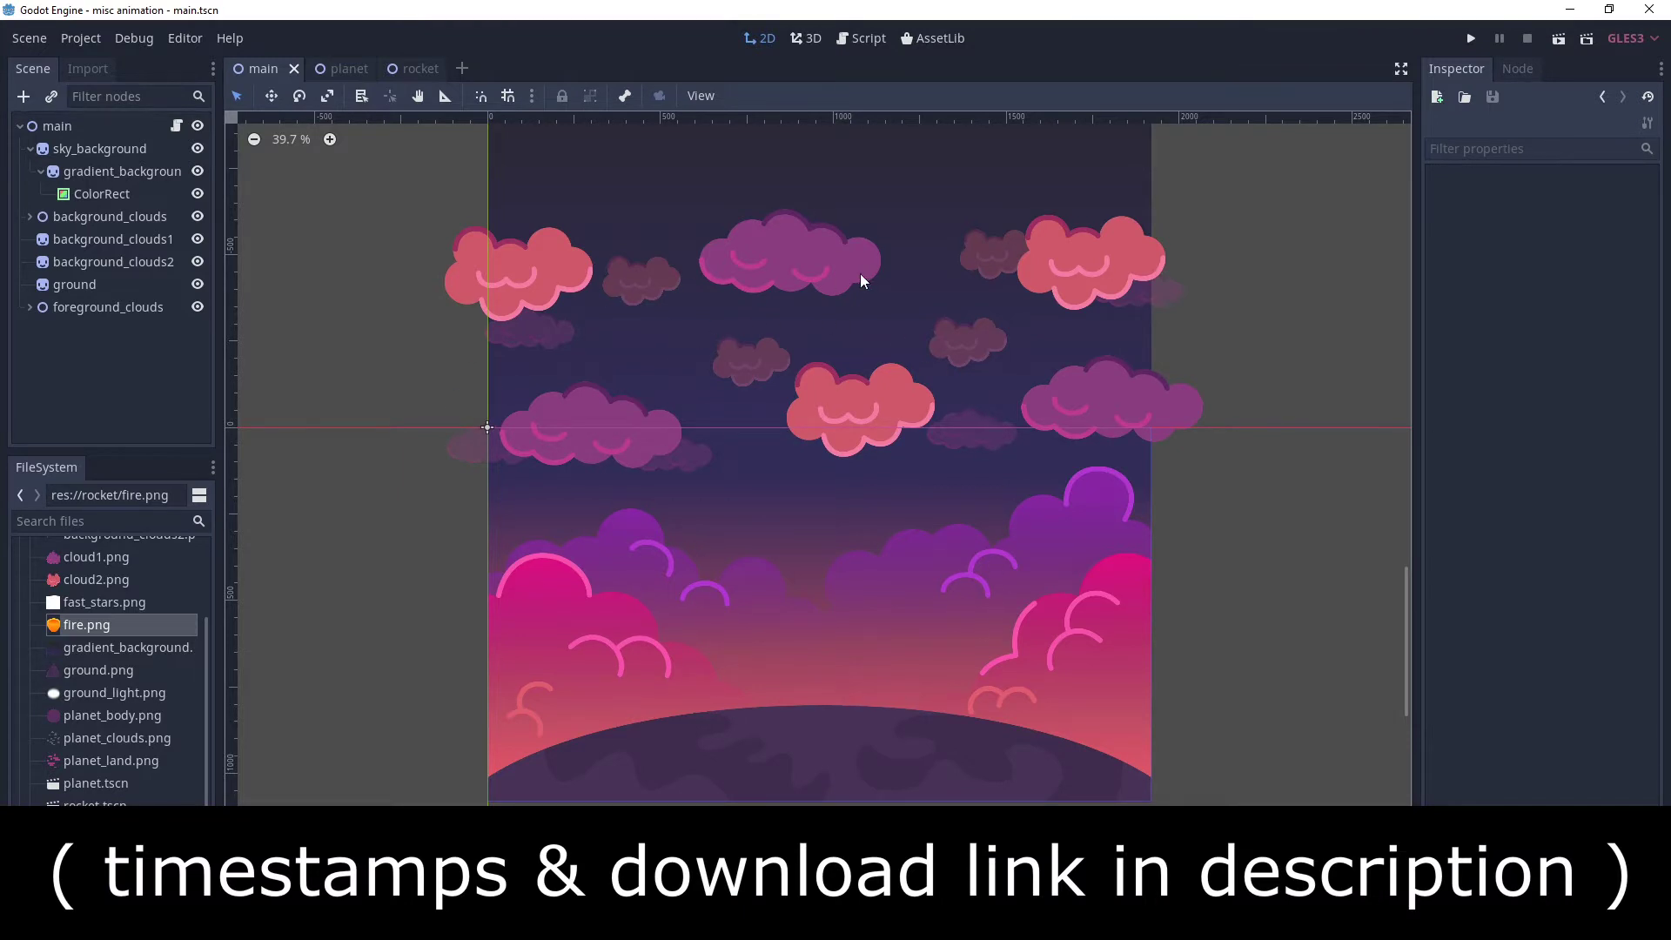
{"action": "left_click", "coordinate": [1046, 274]}
{"action": "left_click", "coordinate": [784, 263]}
{"action": "left_click", "coordinate": [567, 271]}
{"action": "left_click", "coordinate": [605, 419]}
{"action": "left_click", "coordinate": [849, 406]}
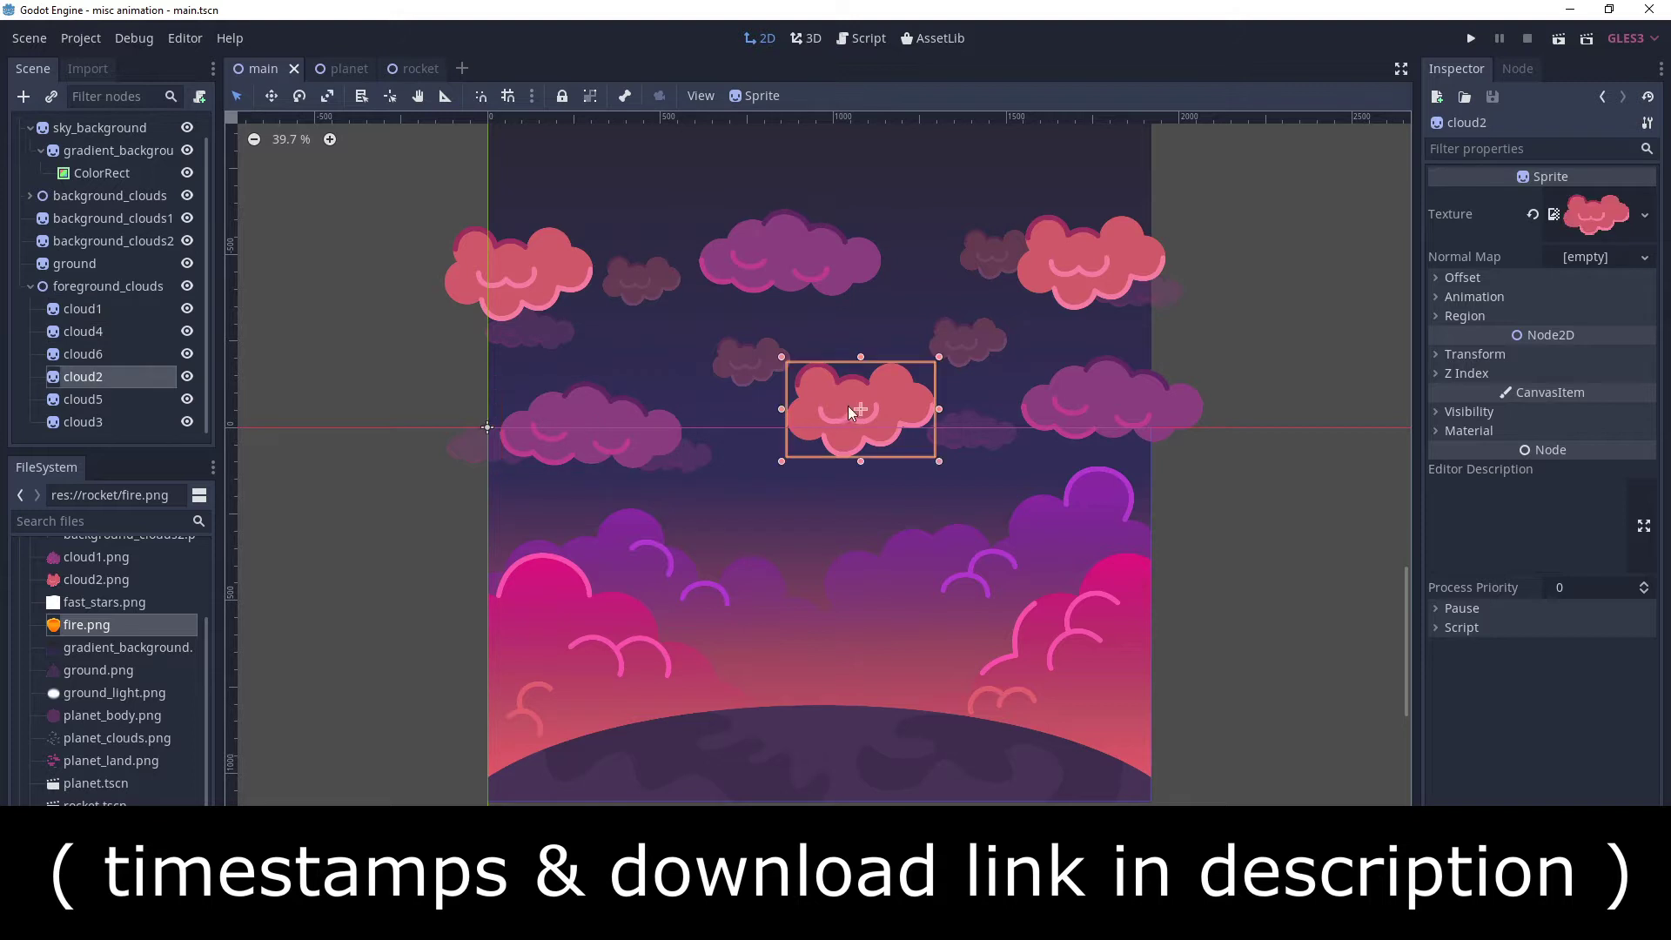
{"action": "left_click", "coordinate": [438, 372]}
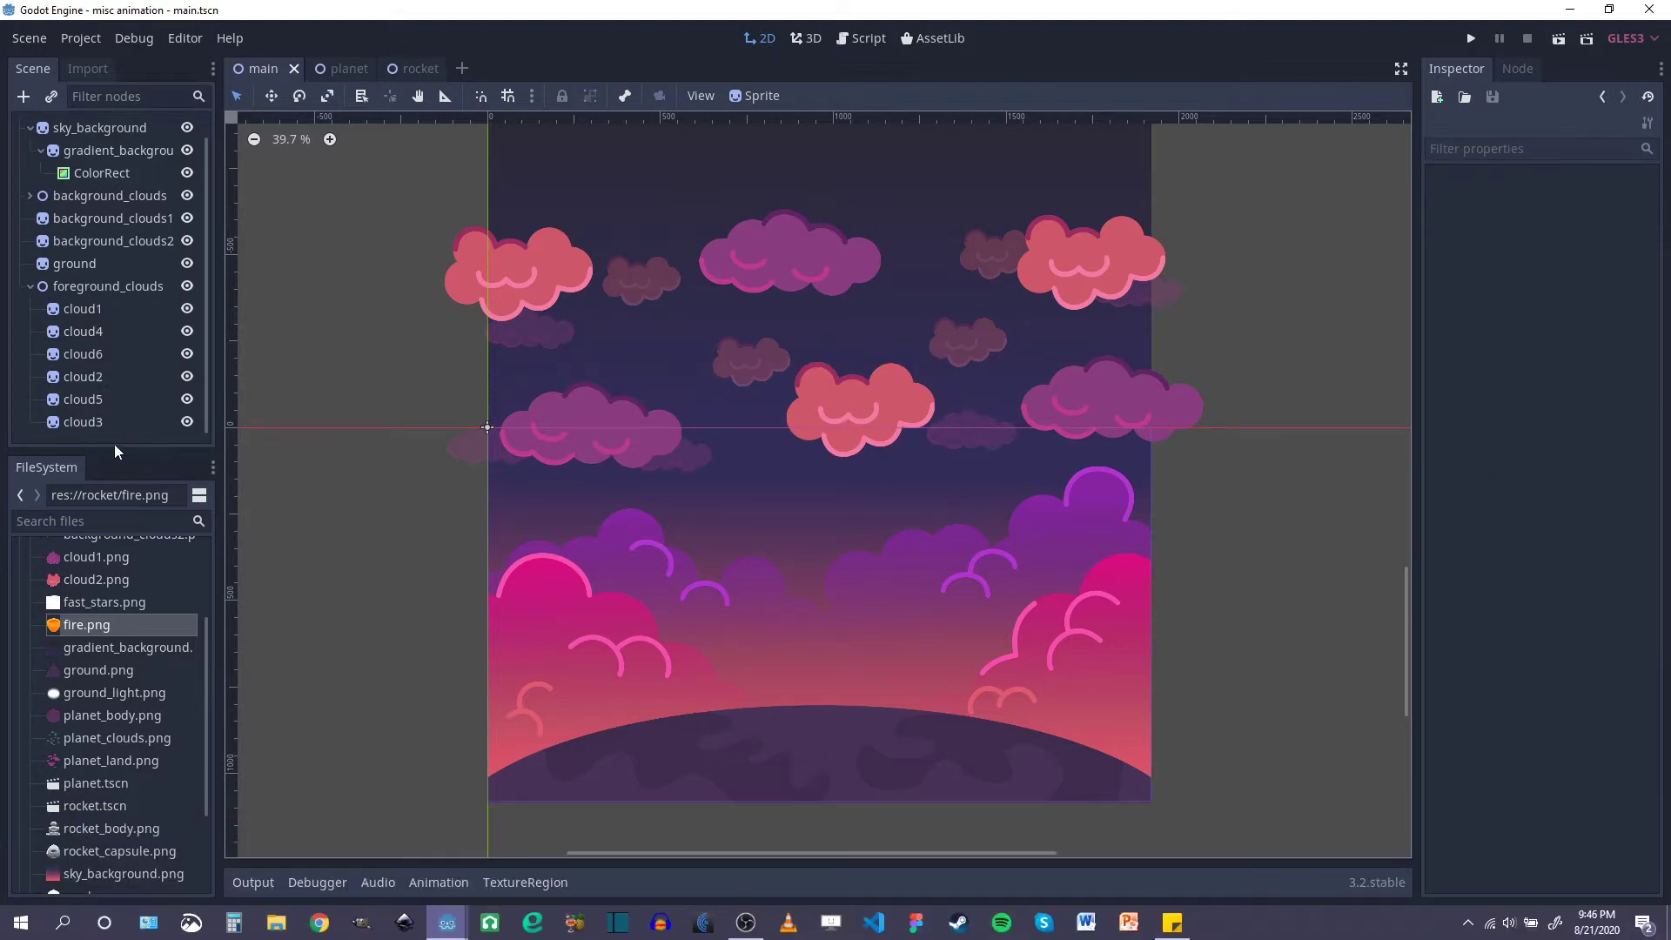
Step: Add an AnimationPlayer node as a child of the main node, giving the scene tree more room
{"action": "left_click_drag", "start_coordinate": [109, 452], "coordinate": [108, 588]}
{"action": "right_click", "coordinate": [60, 122]}
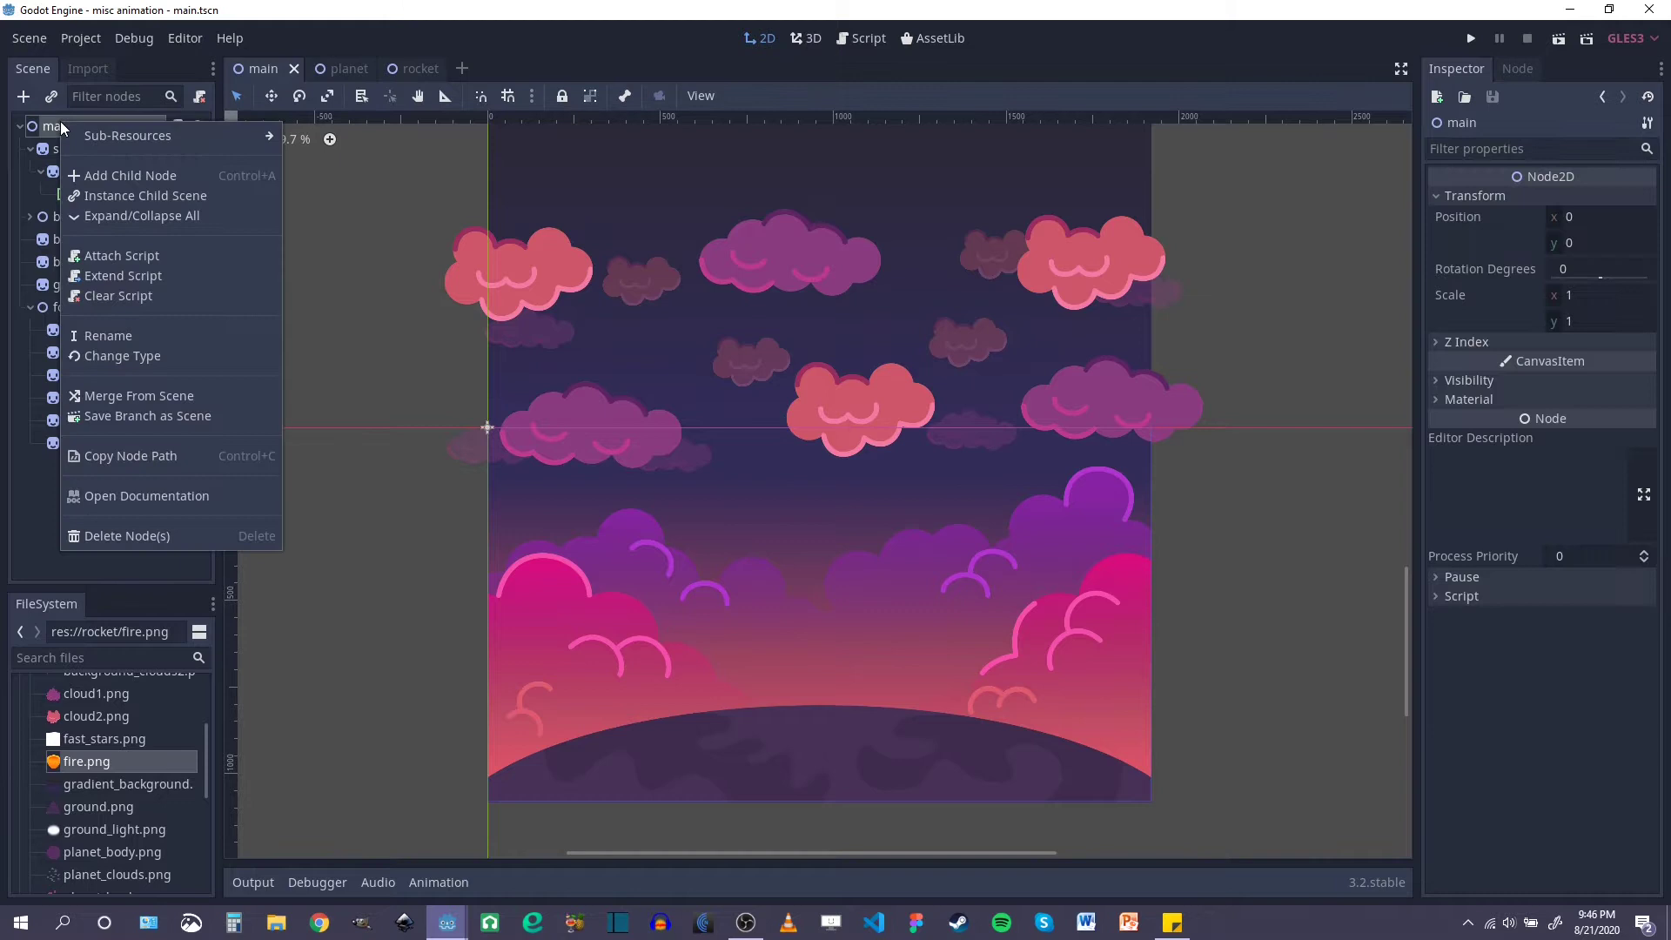
{"action": "left_click", "coordinate": [139, 175]}
{"action": "type", "text": "animation"}
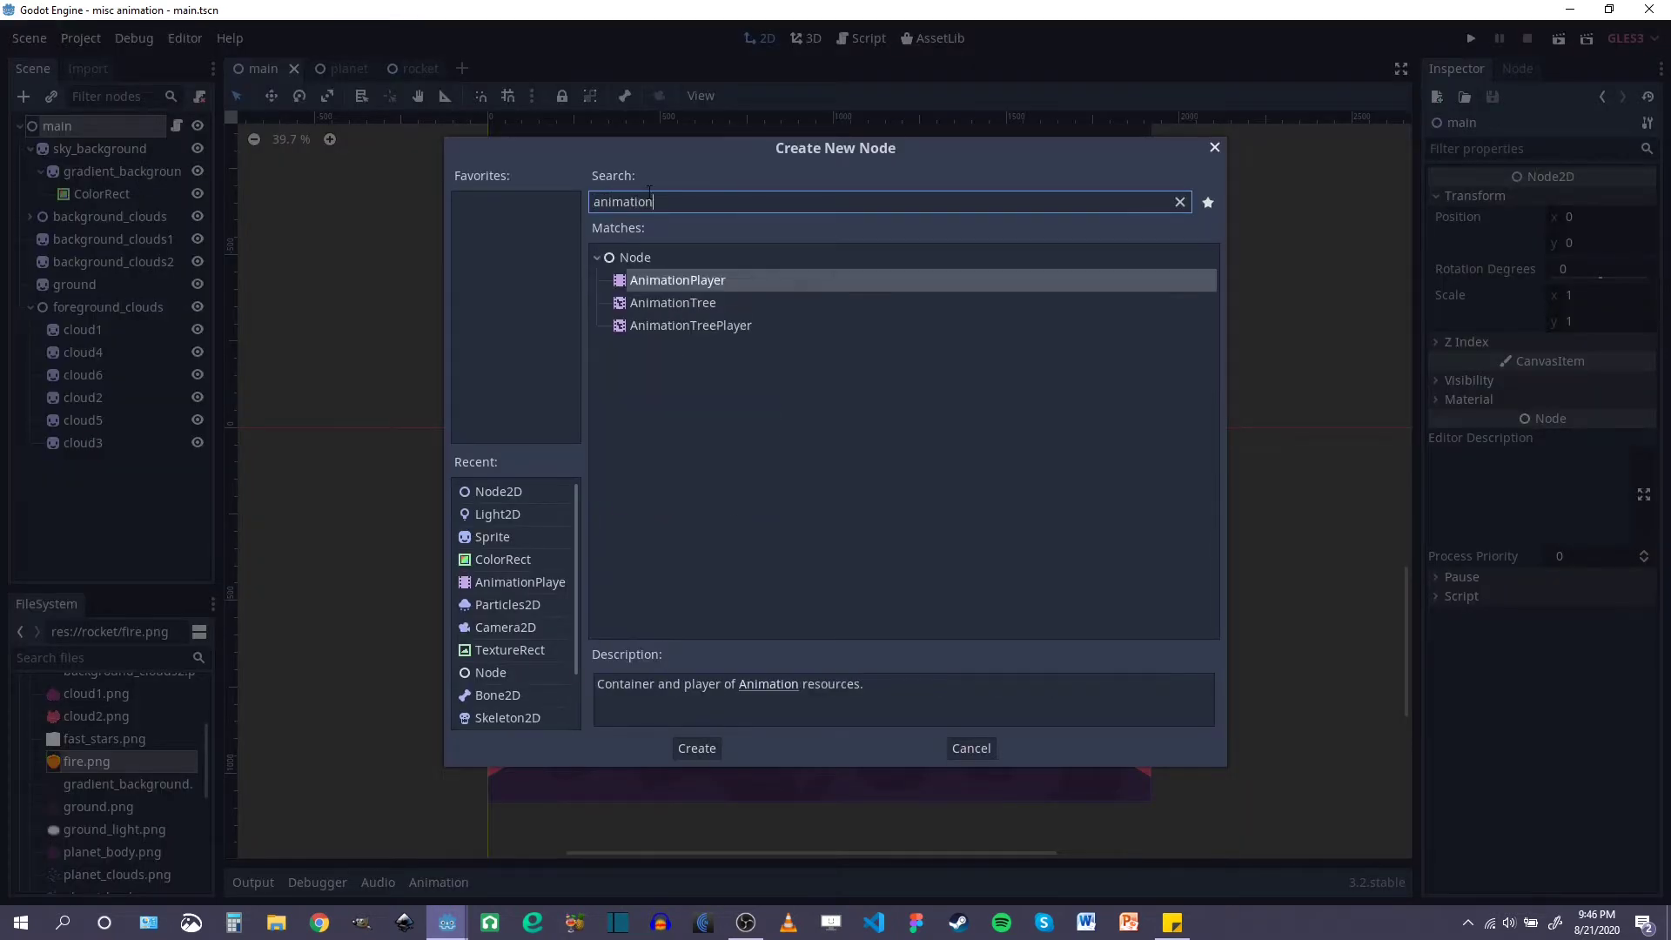
{"action": "key", "text": "Return"}
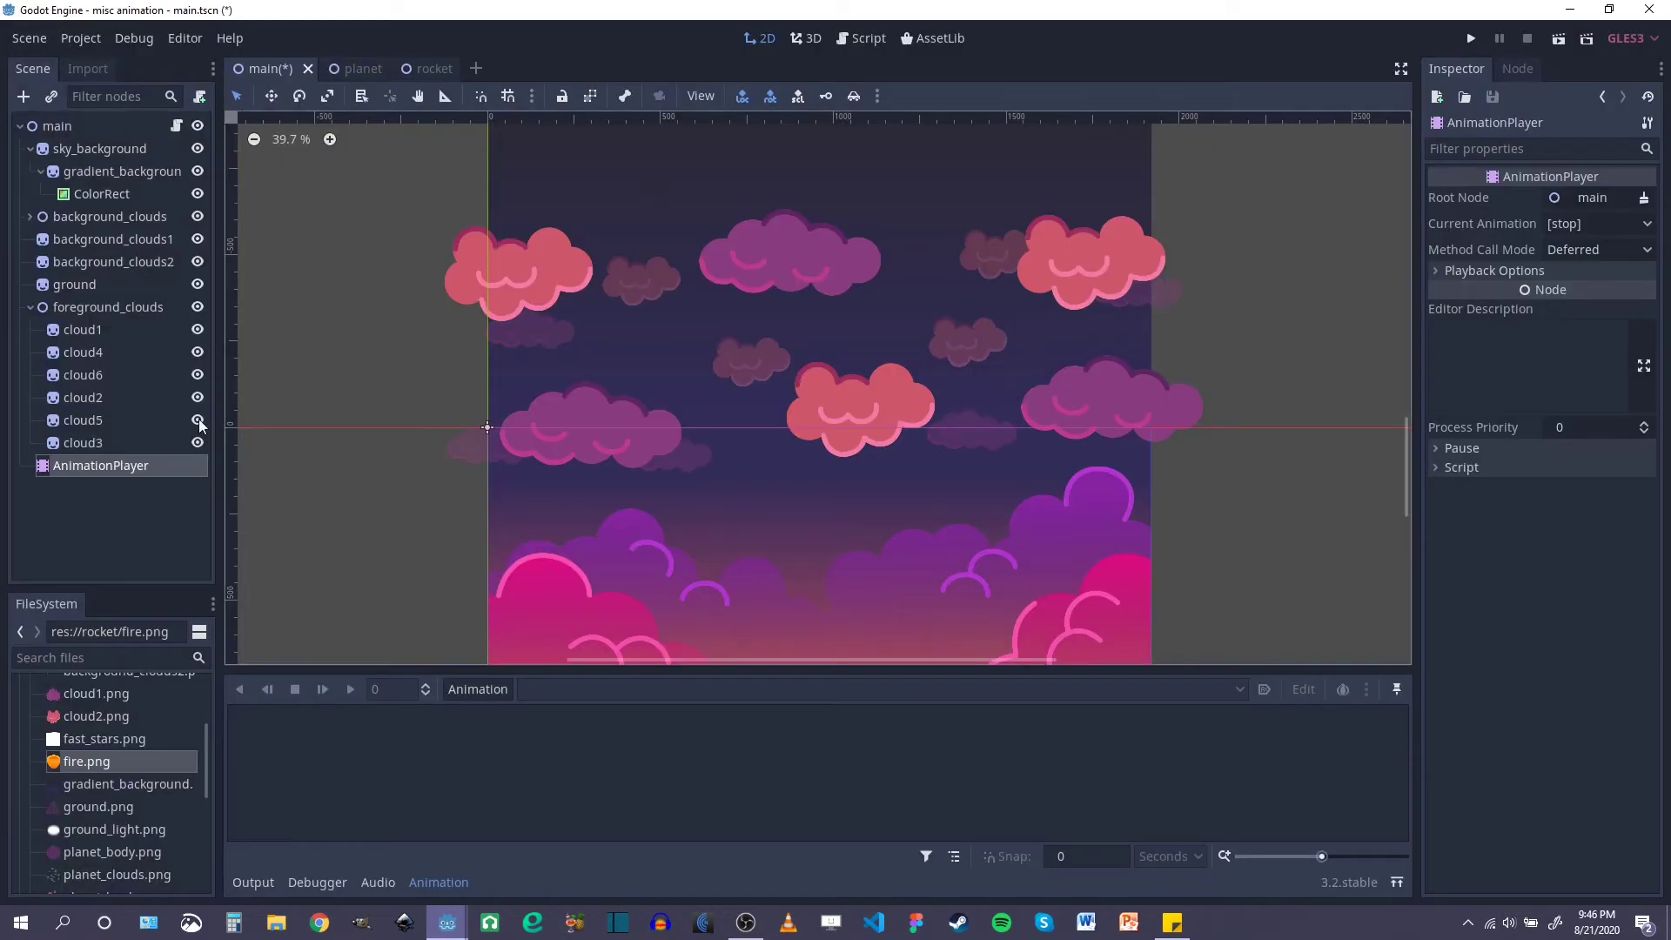
Step: Rename the AnimationPlayer node to big_clouds
{"action": "scroll", "coordinate": [877, 385], "scroll_direction": "down", "scroll_amount": 5}
{"action": "scroll", "coordinate": [842, 331], "scroll_direction": "down", "scroll_amount": 2}
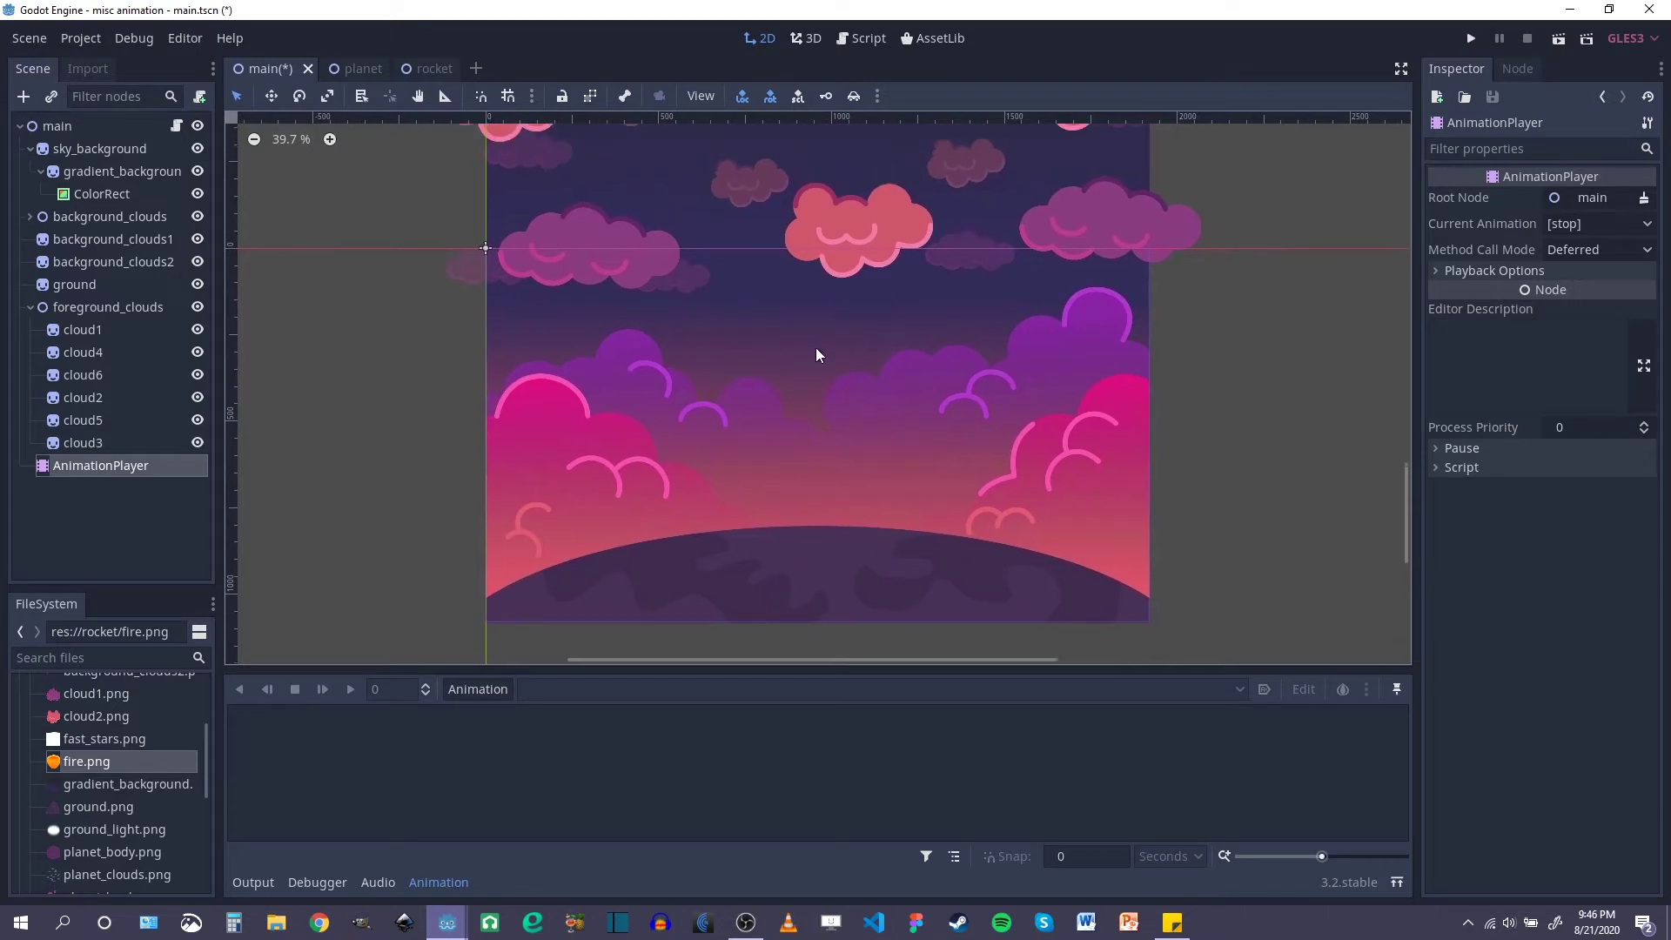
{"action": "double_click", "coordinate": [143, 466]}
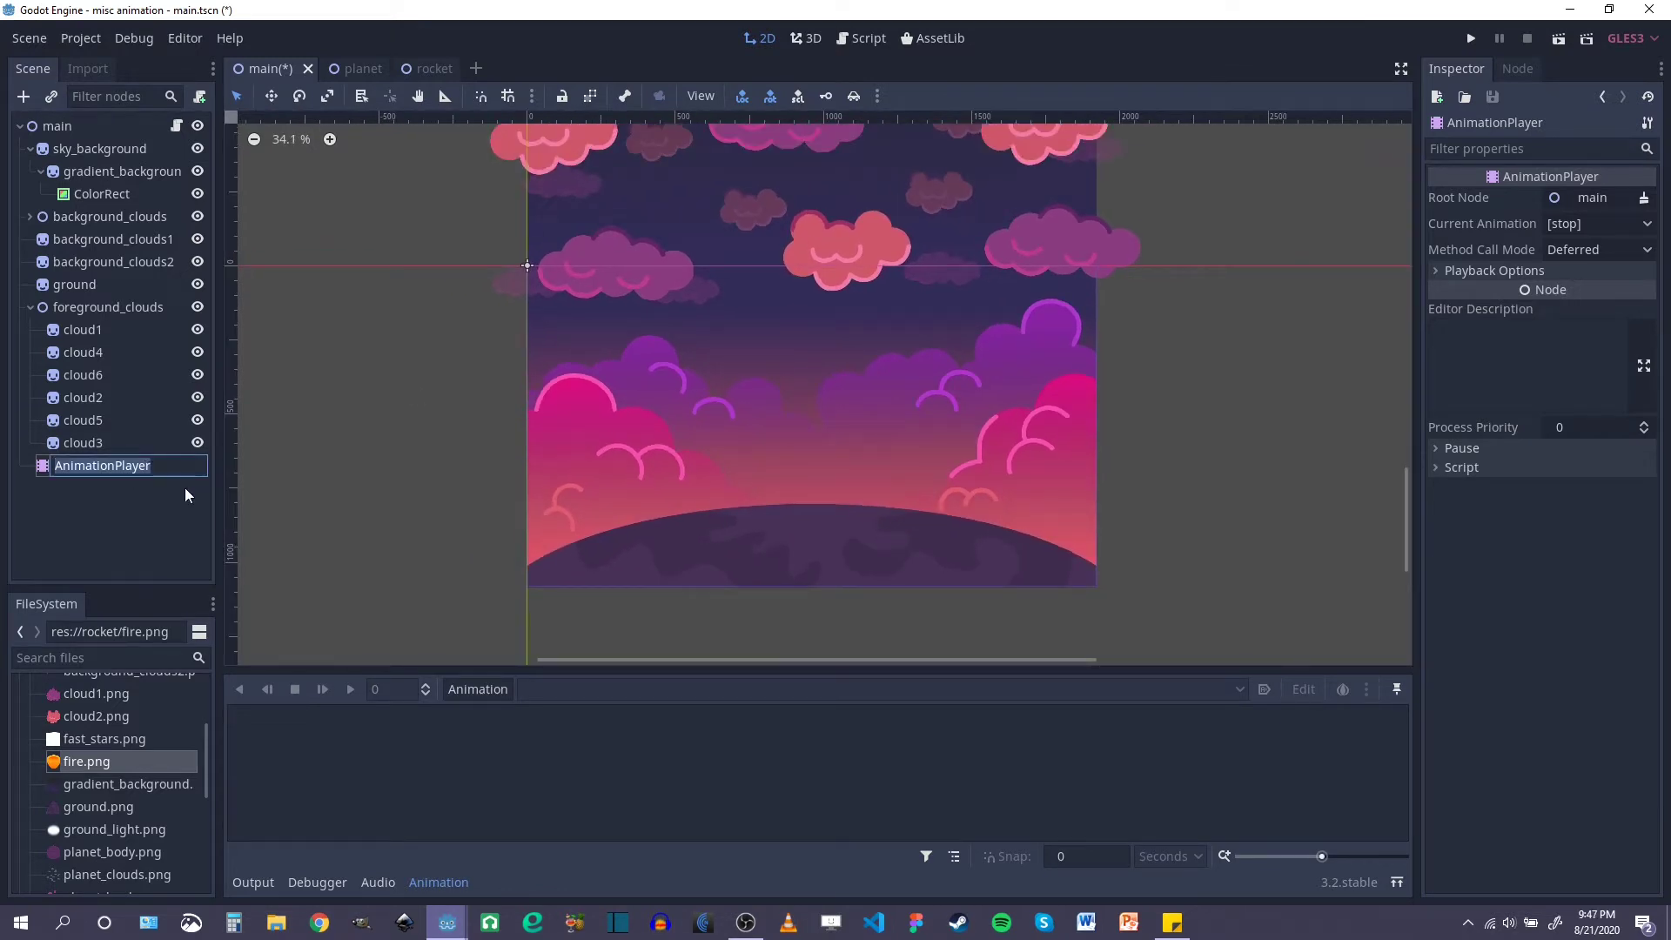
{"action": "type", "text": "big_lcoud"}
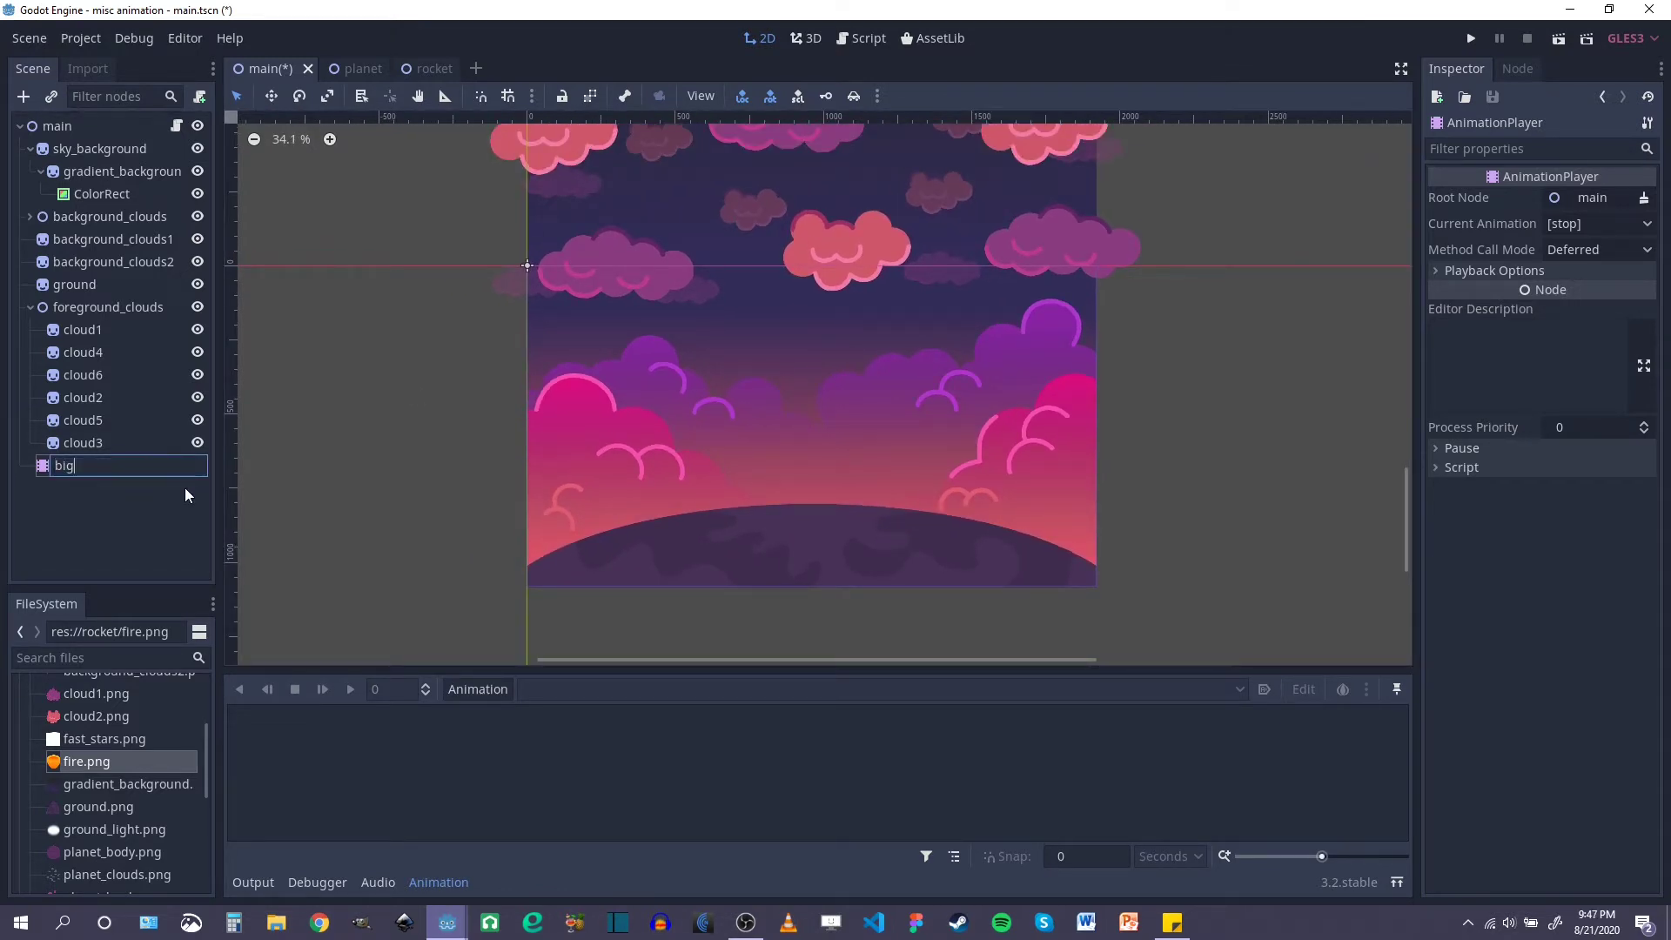
{"action": "key", "text": "BackSpace"}
{"action": "key", "text": "BackSpace"}
{"action": "key", "text": "BackSpace"}
{"action": "key", "text": "BackSpace"}
{"action": "key", "text": "BackSpace"}
{"action": "type", "text": "clouds"}
{"action": "key", "text": "Return"}
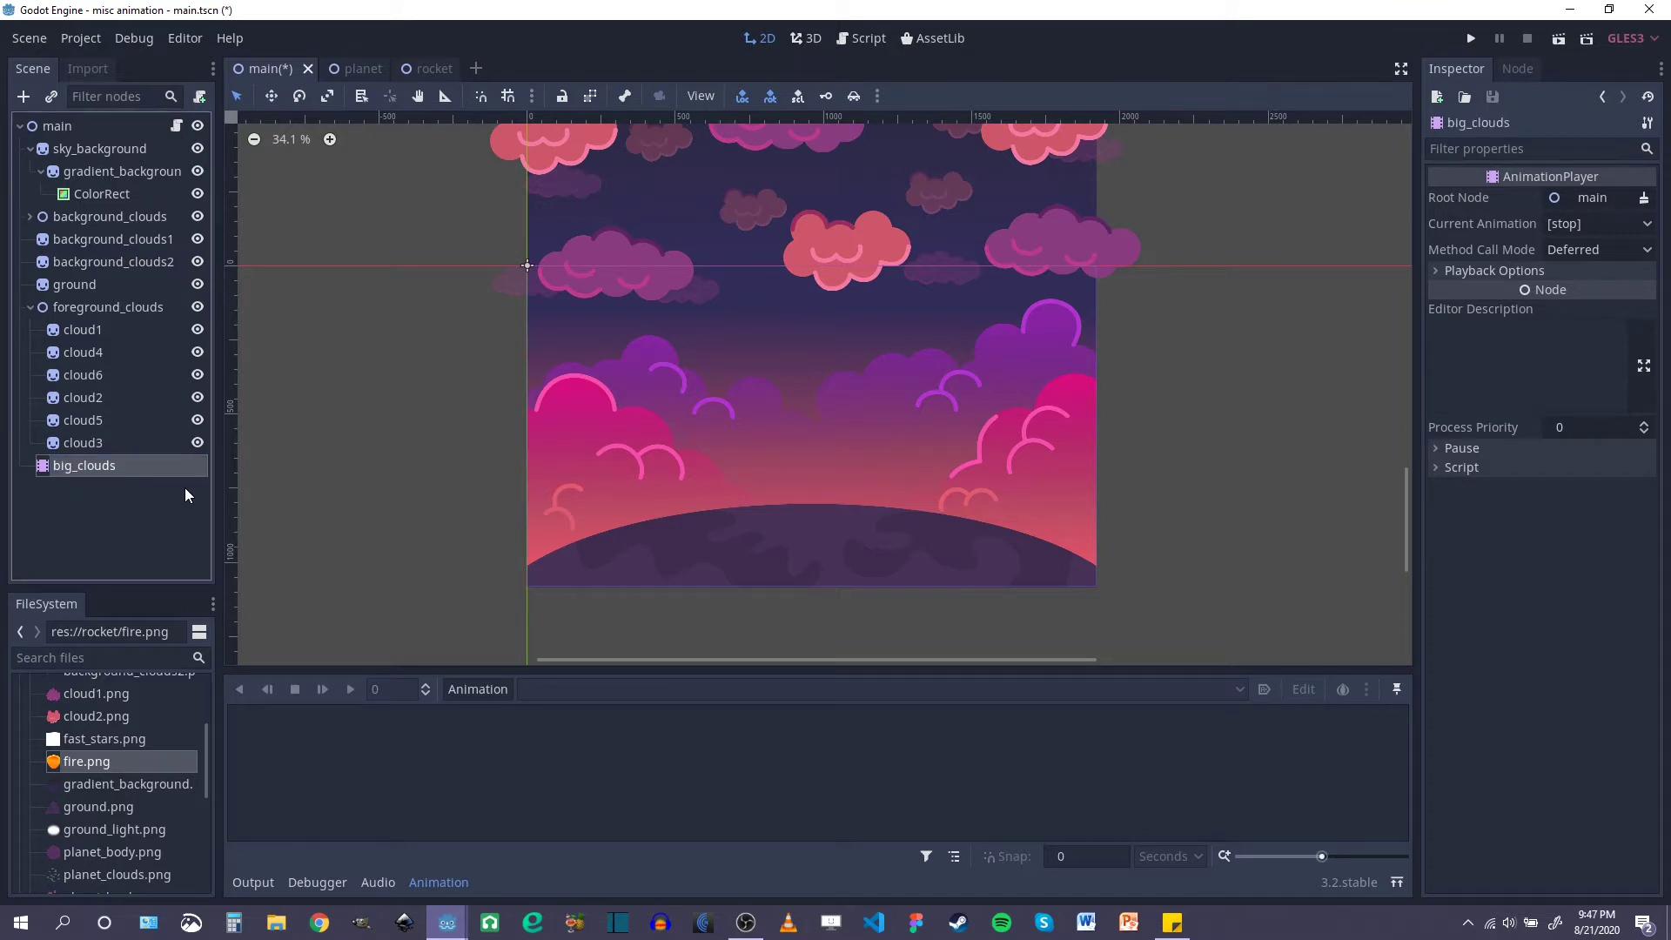
Step: Create a new animation named big_clouds in the big_clouds animation player
{"action": "scroll", "coordinate": [827, 372], "scroll_direction": "up", "scroll_amount": 3}
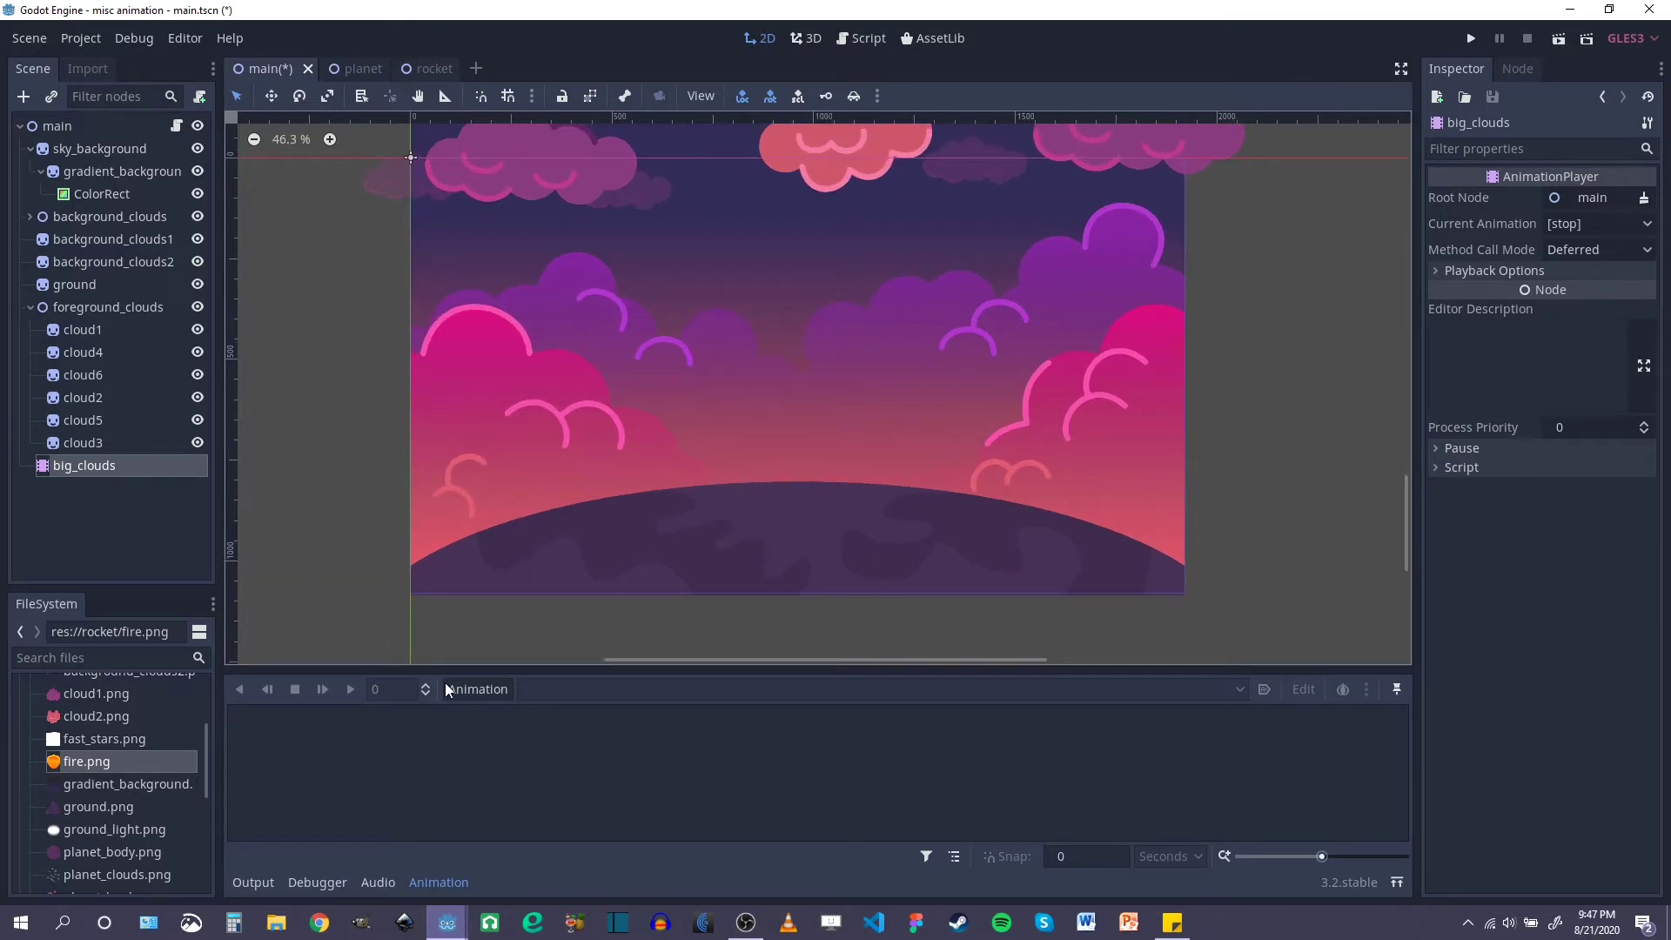
{"action": "left_click", "coordinate": [471, 690]}
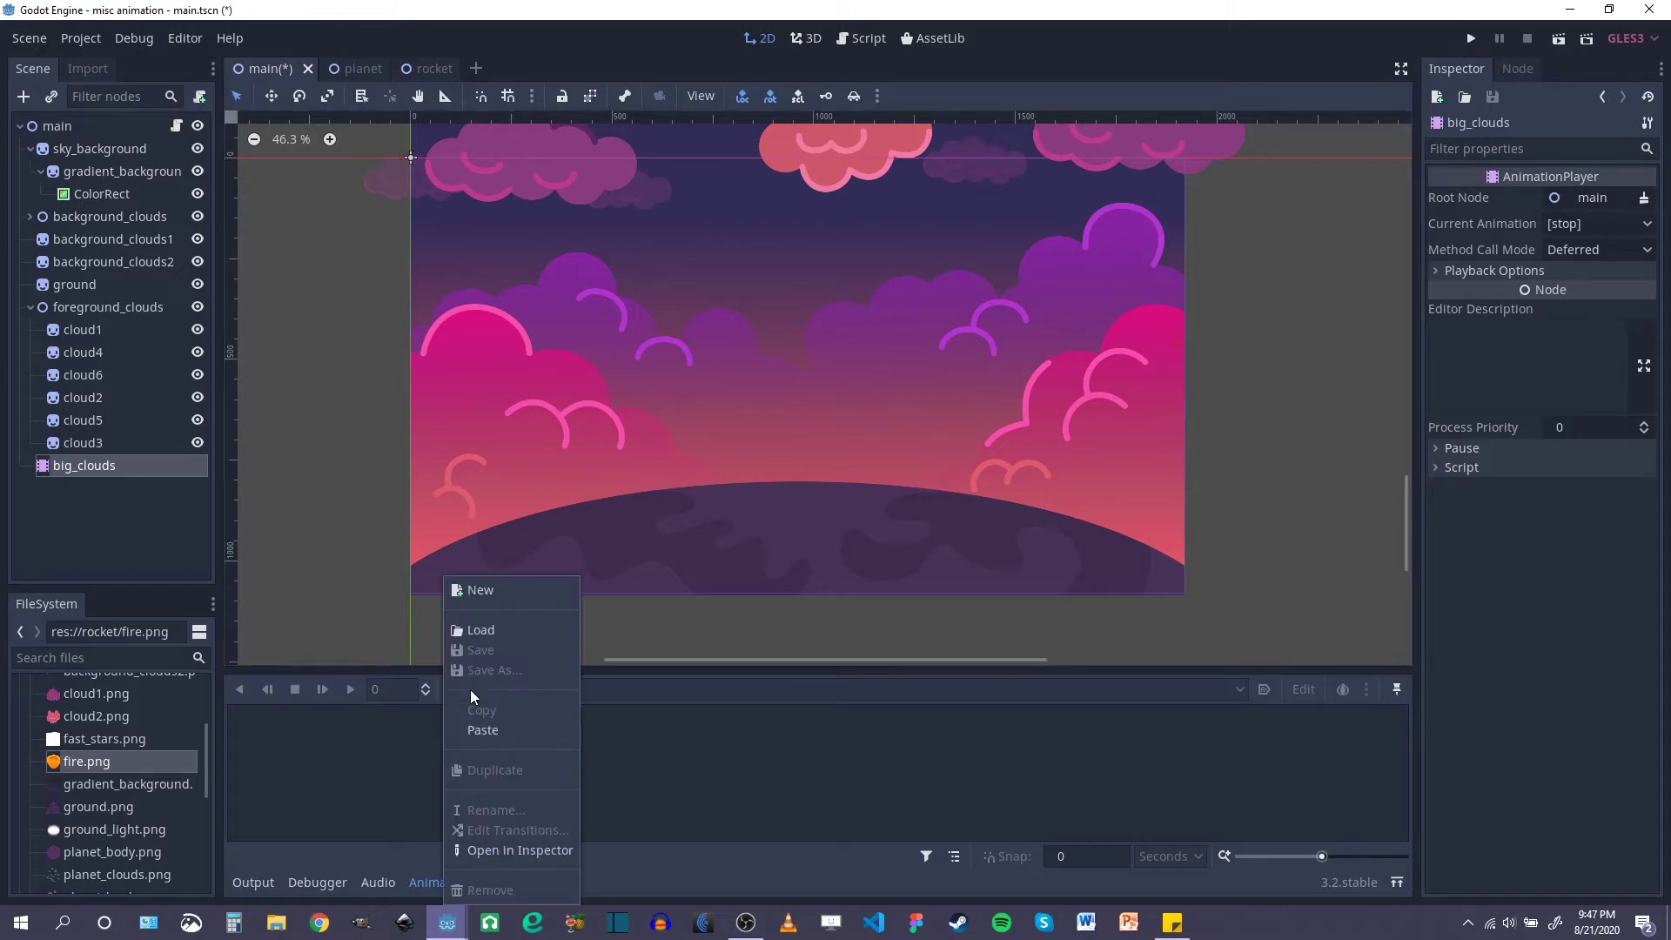
{"action": "left_click", "coordinate": [480, 590]}
{"action": "type", "text": "big_clouds"}
{"action": "key", "text": "Return"}
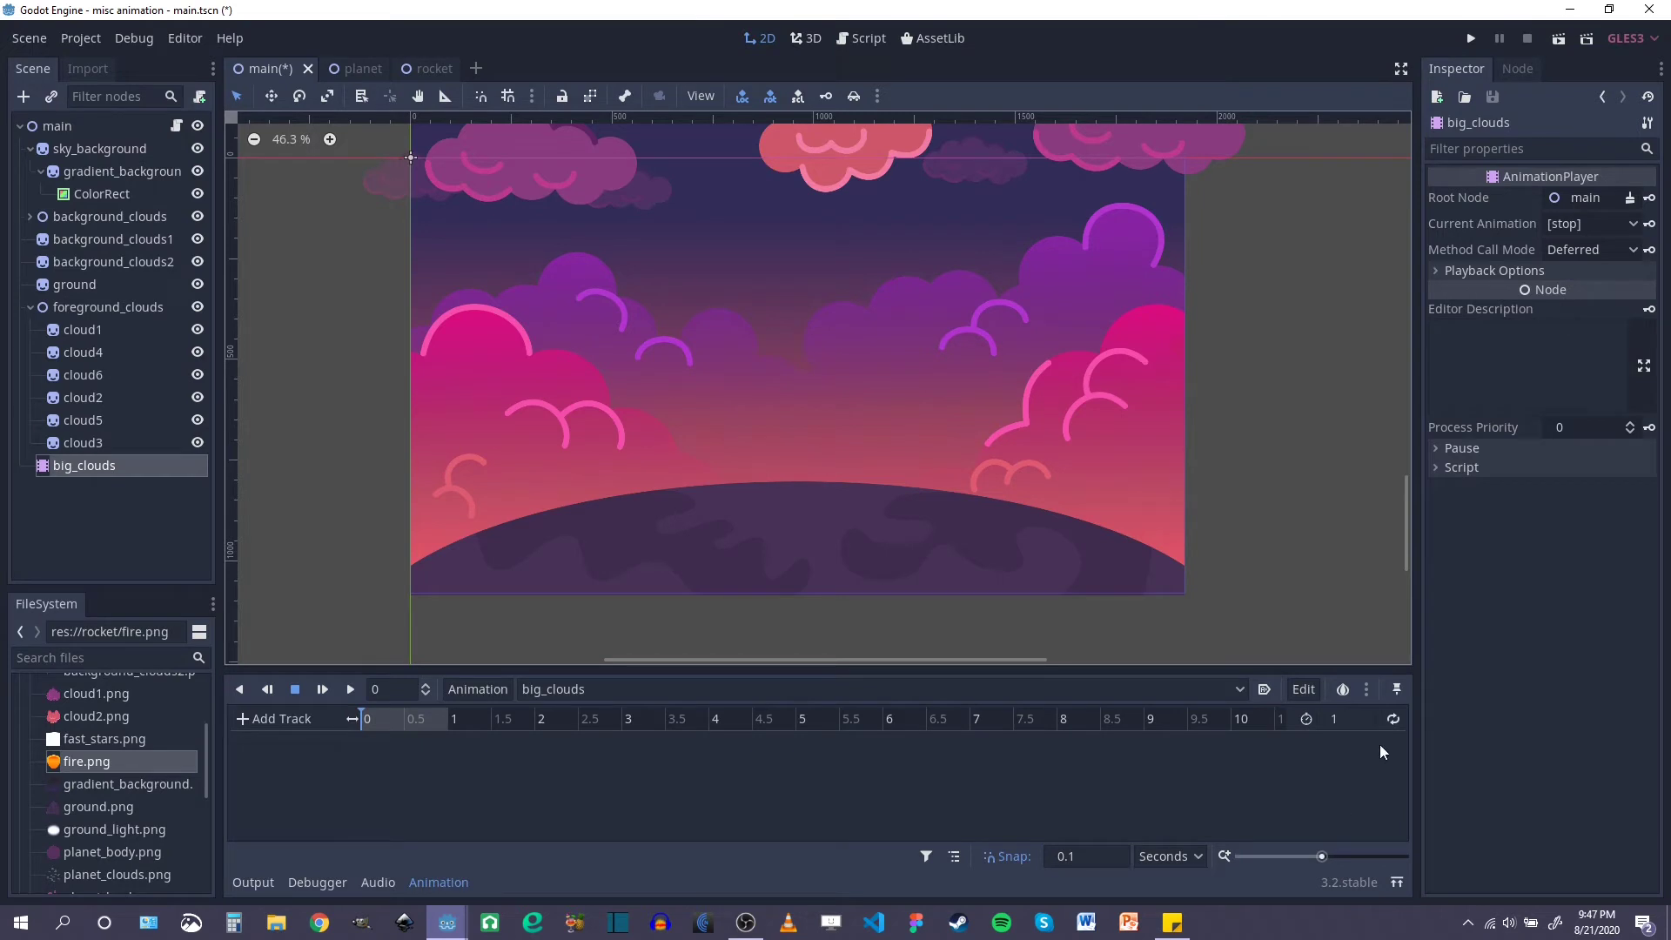
Step: Set the big_clouds animation length to 7 seconds and make the animation timeline area taller
{"action": "left_click", "coordinate": [1338, 720]}
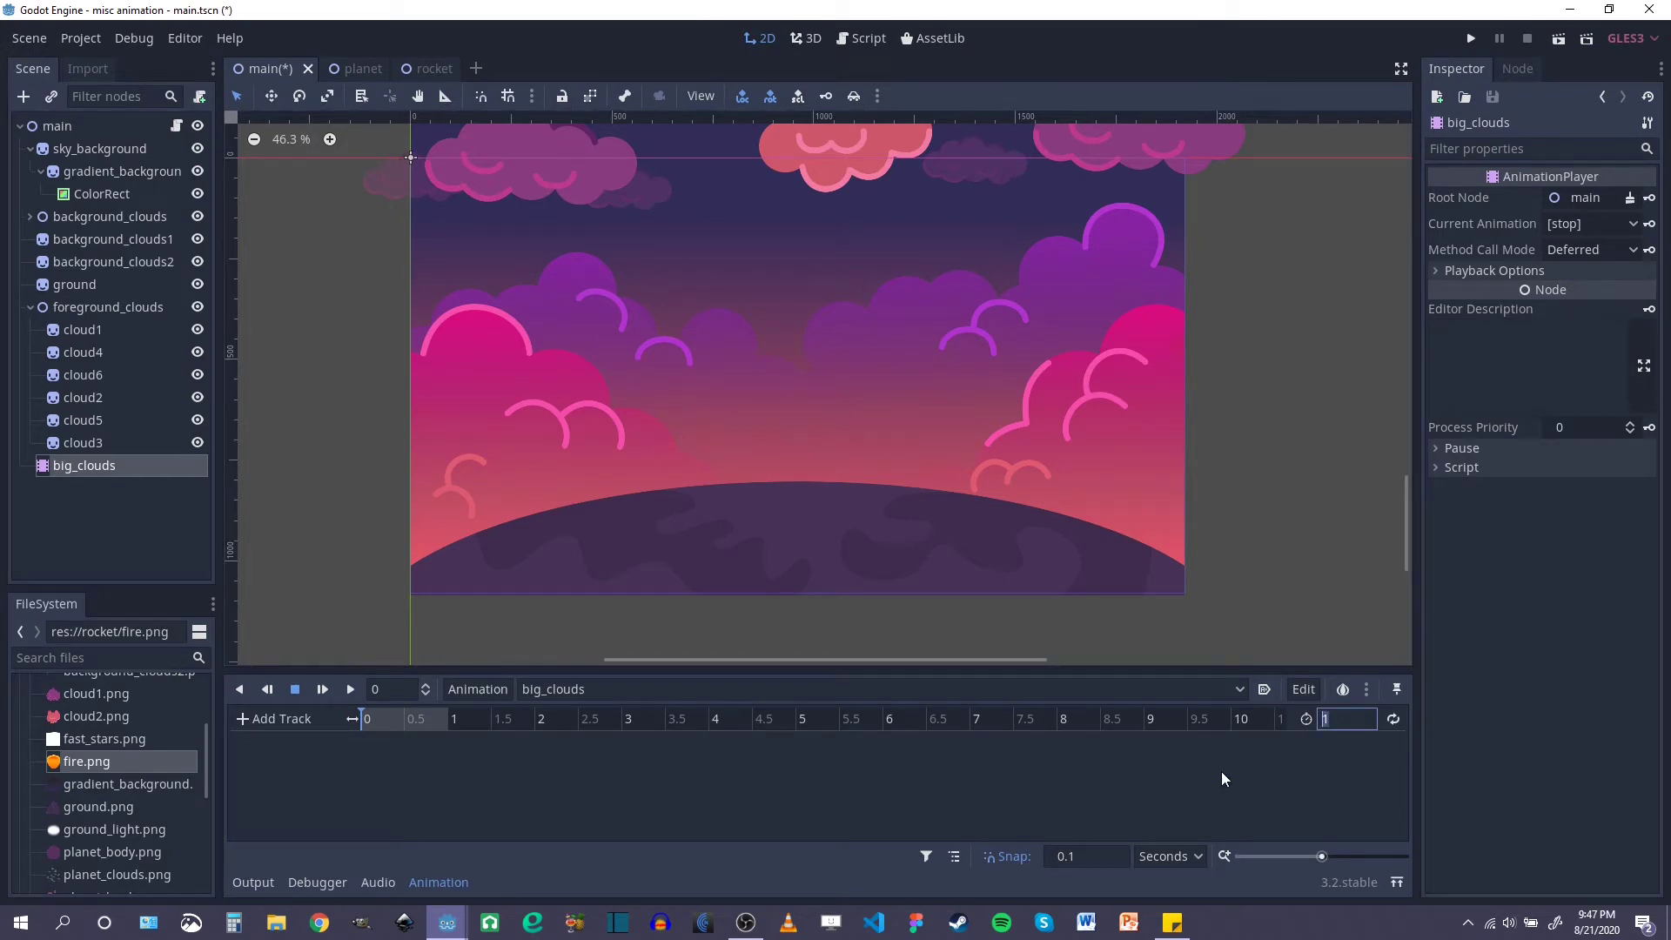
{"action": "type", "text": "7"}
{"action": "key", "text": "Return"}
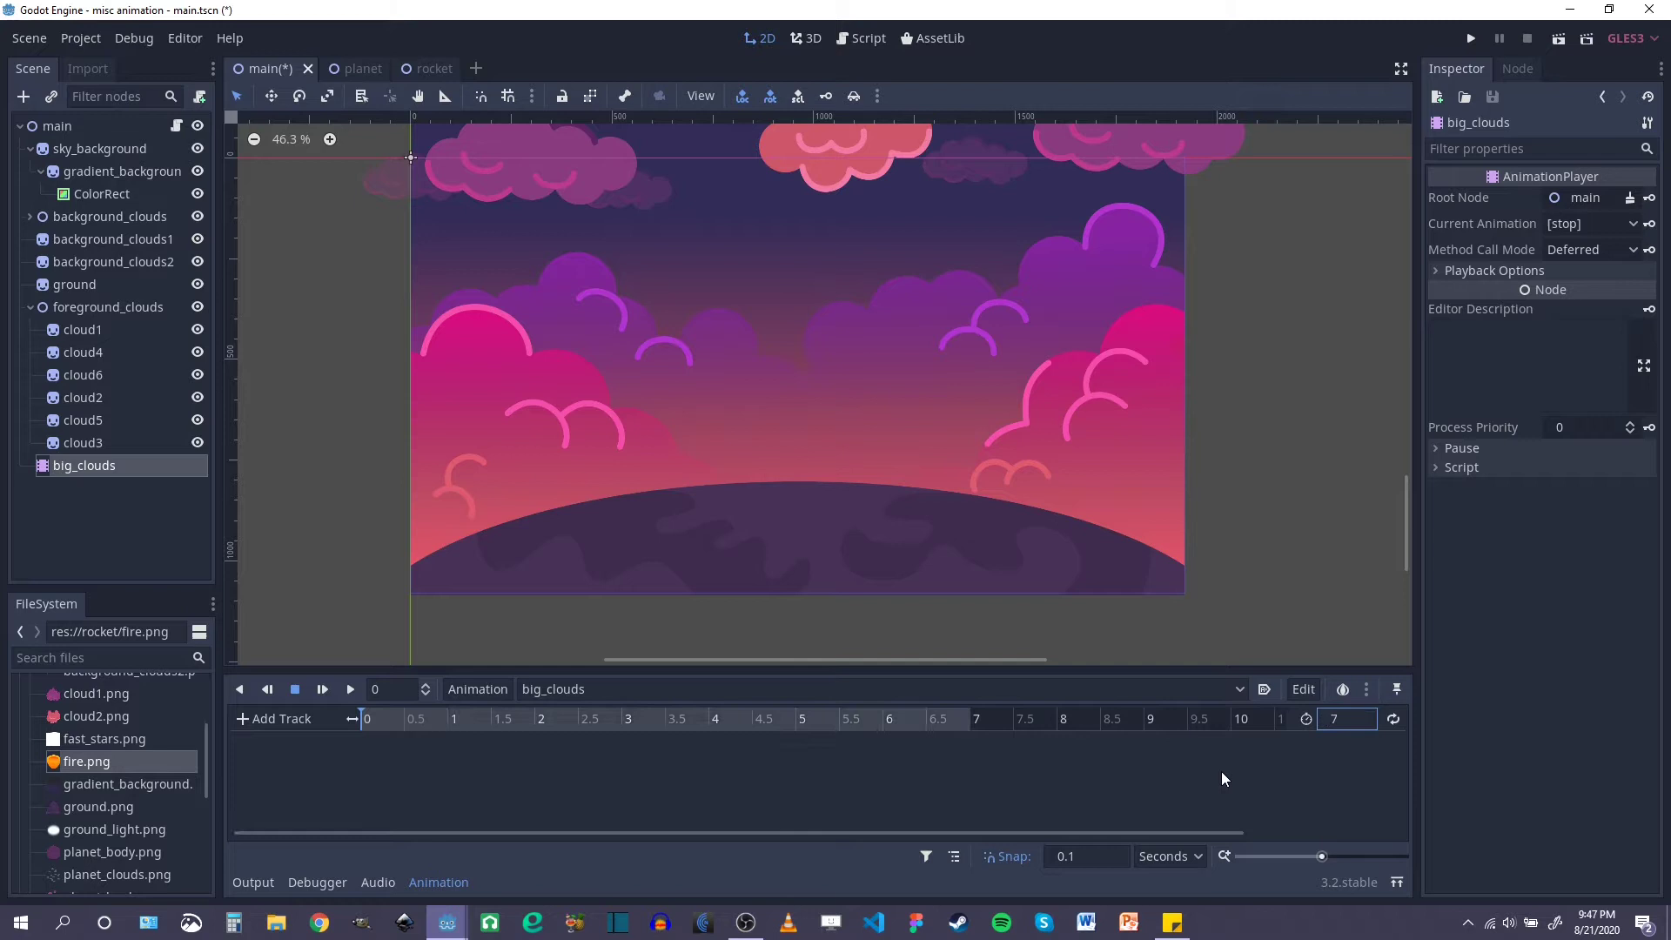
{"action": "left_click_drag", "start_coordinate": [829, 670], "coordinate": [831, 621]}
{"action": "scroll", "coordinate": [858, 514], "scroll_direction": "up", "scroll_amount": 1}
{"action": "middle_click_drag", "start_coordinate": [858, 514], "coordinate": [900, 478]}
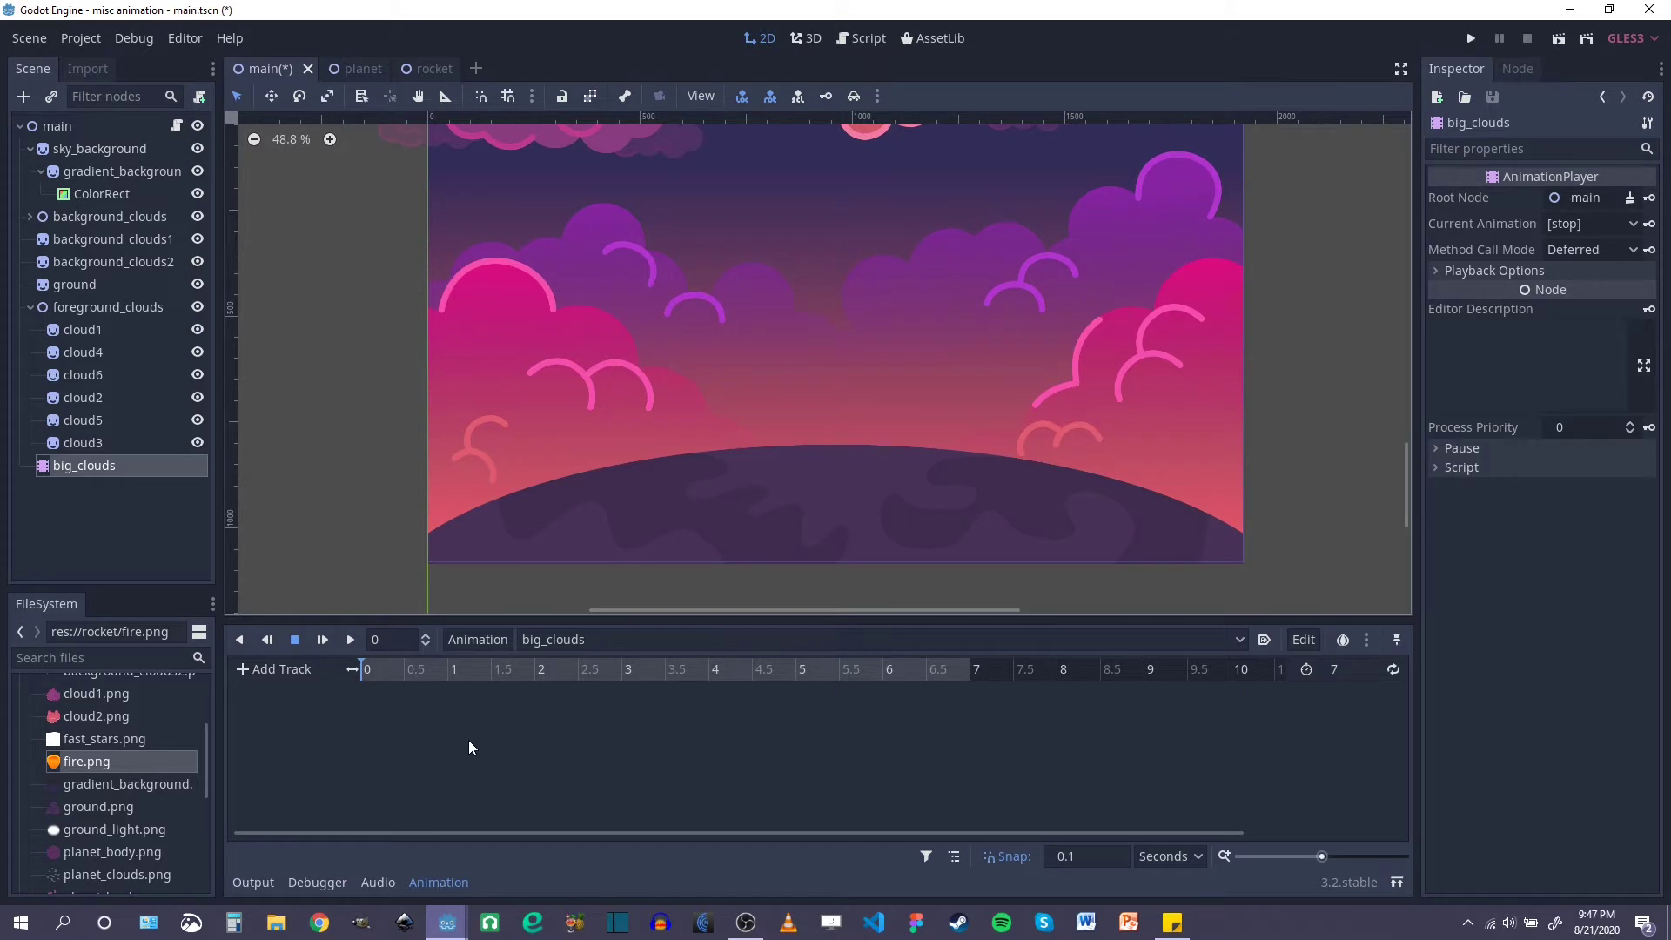
{"action": "left_click", "coordinate": [596, 258]}
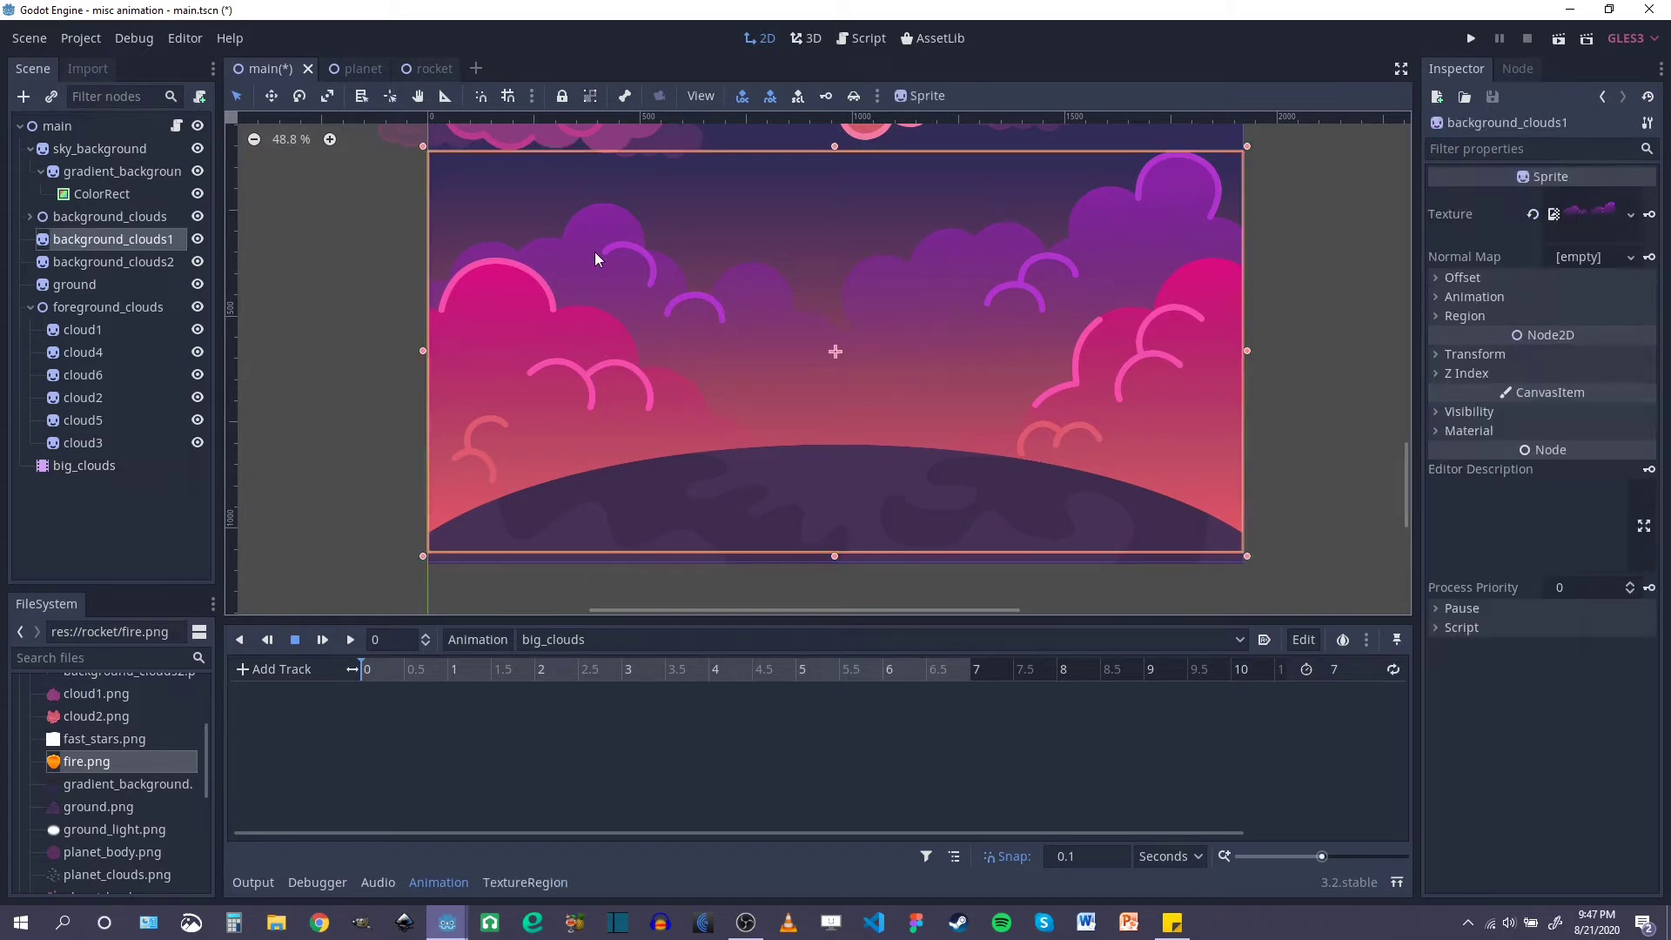
{"action": "left_click", "coordinate": [521, 317]}
{"action": "left_click", "coordinate": [607, 235]}
{"action": "left_click", "coordinate": [517, 321]}
Step: Add a property track to the big_clouds animation for the position of the background_clouds1 node
{"action": "left_click", "coordinate": [304, 672]}
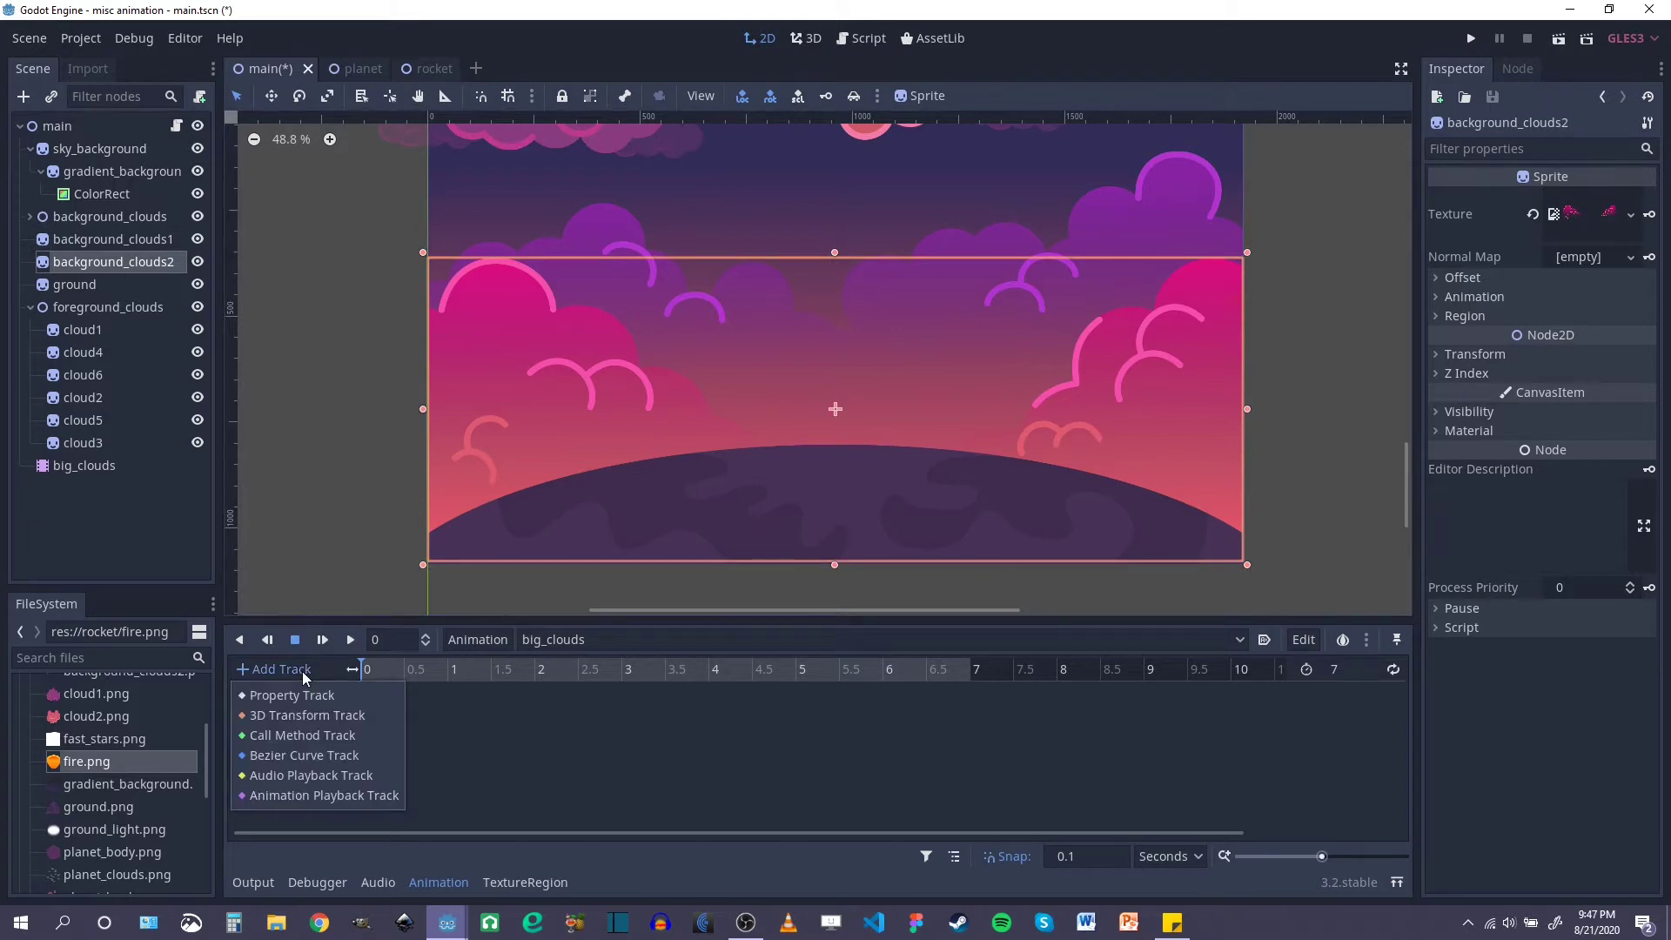
{"action": "left_click", "coordinate": [275, 695]}
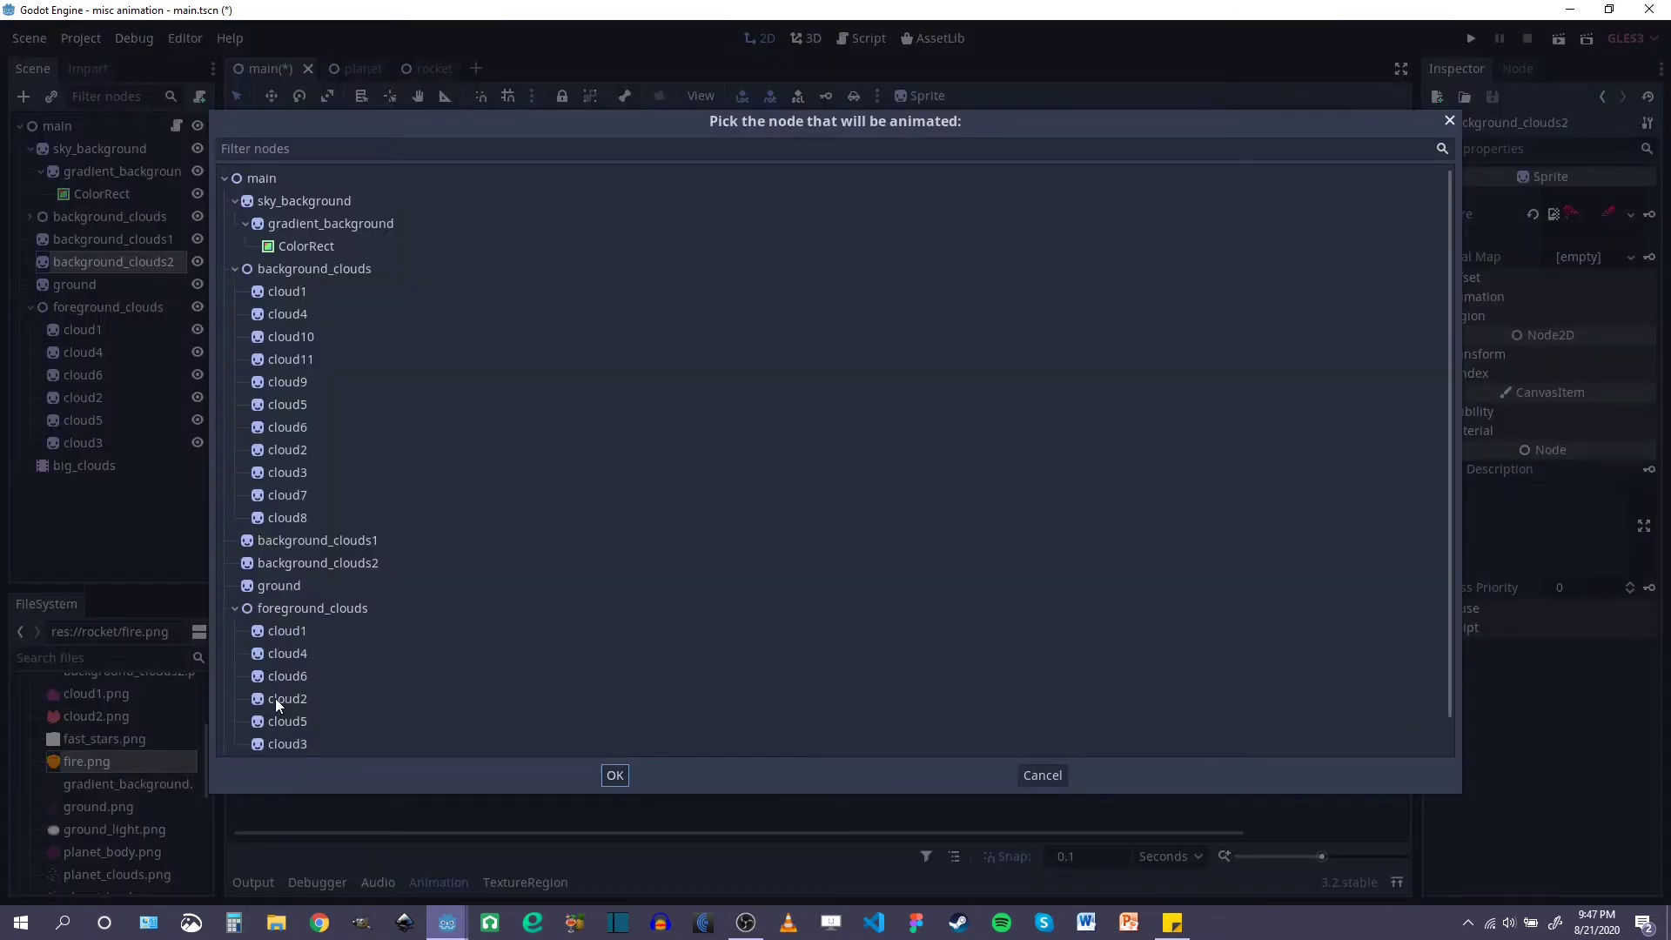
{"action": "left_click", "coordinate": [235, 268]}
{"action": "left_click", "coordinate": [235, 357]}
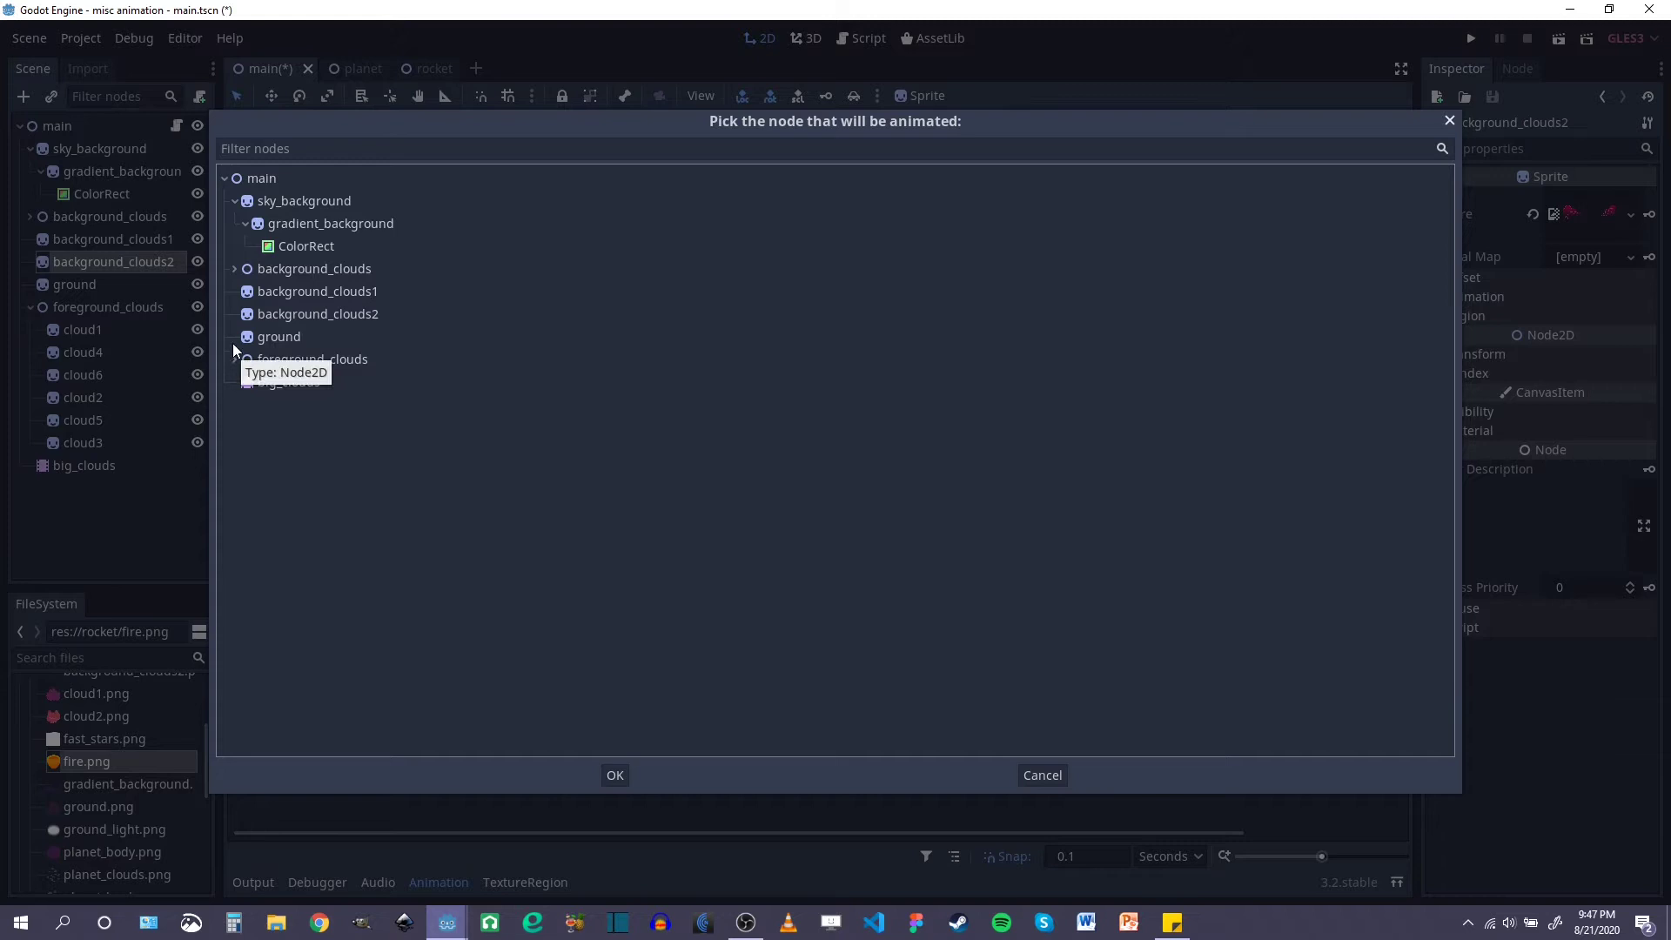
{"action": "left_click", "coordinate": [314, 296]}
{"action": "left_click", "coordinate": [356, 315]}
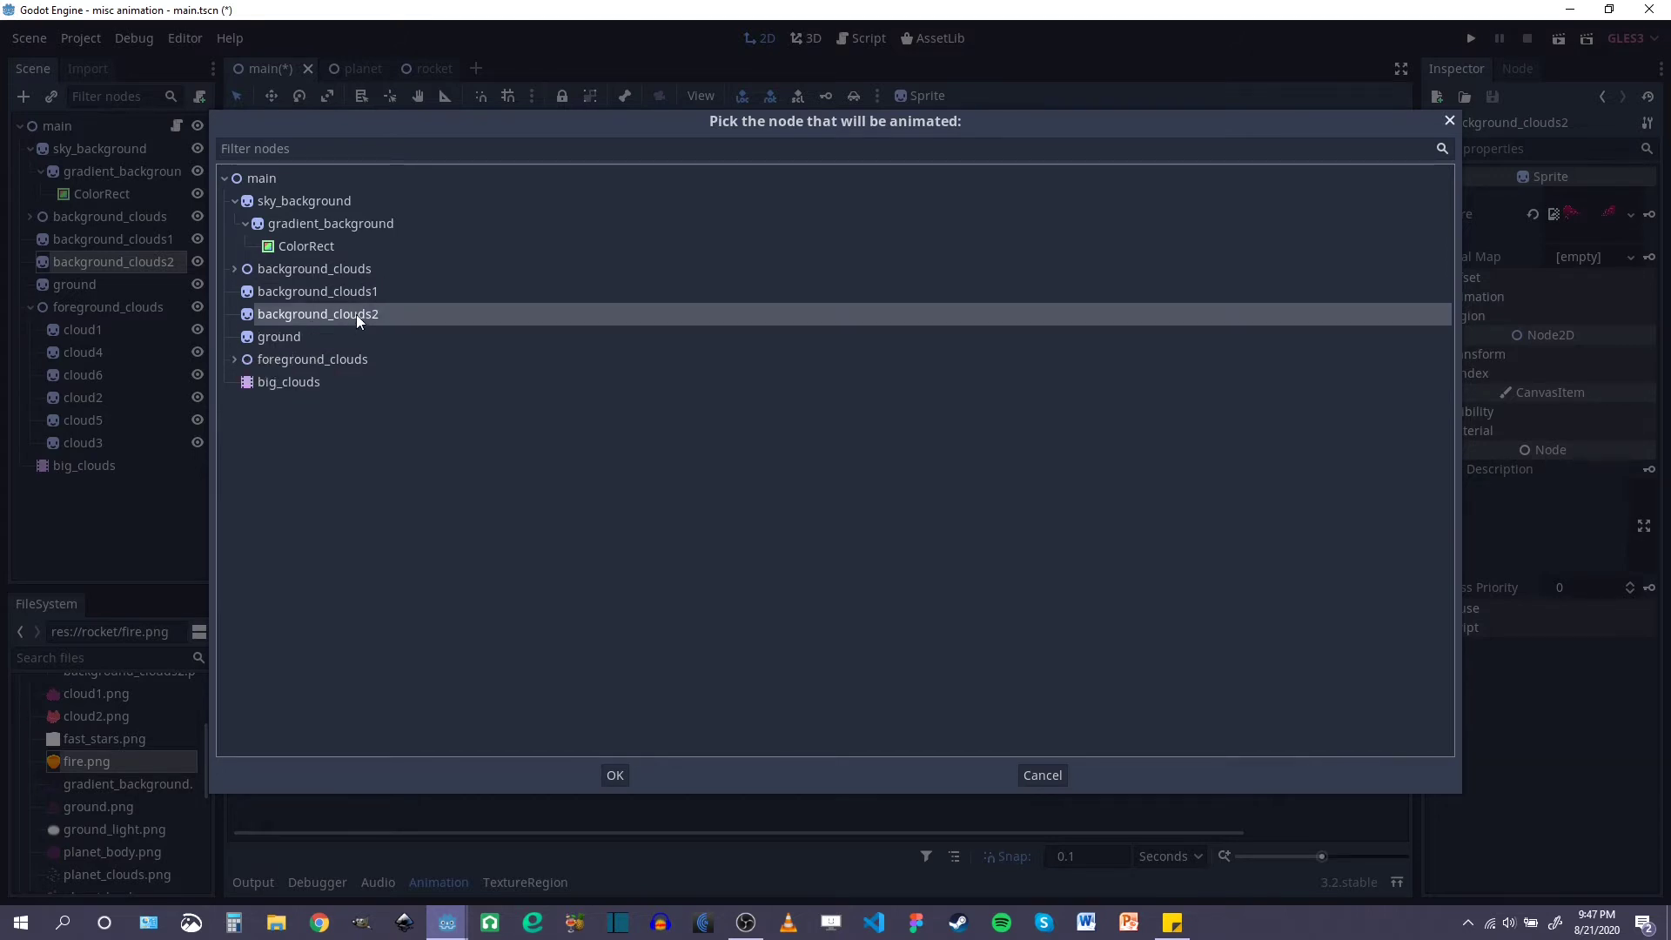
{"action": "left_click", "coordinate": [422, 291]}
{"action": "left_click", "coordinate": [623, 773]}
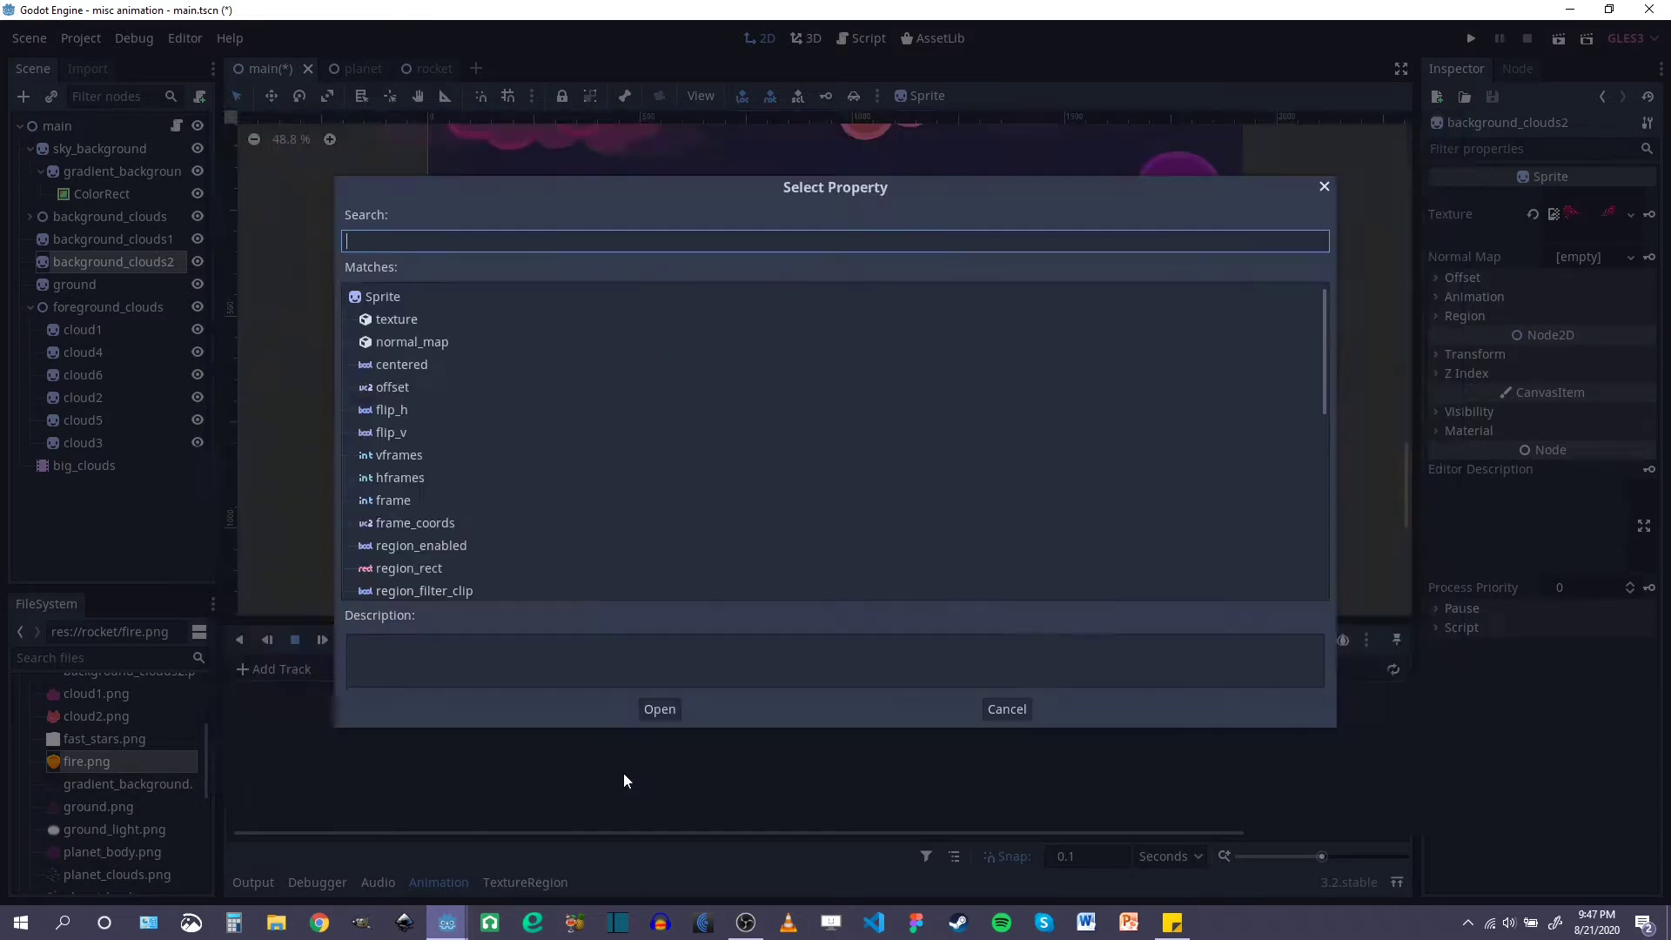
{"action": "scroll", "coordinate": [454, 428], "scroll_direction": "down", "scroll_amount": 3}
{"action": "scroll", "coordinate": [454, 429], "scroll_direction": "down", "scroll_amount": 1}
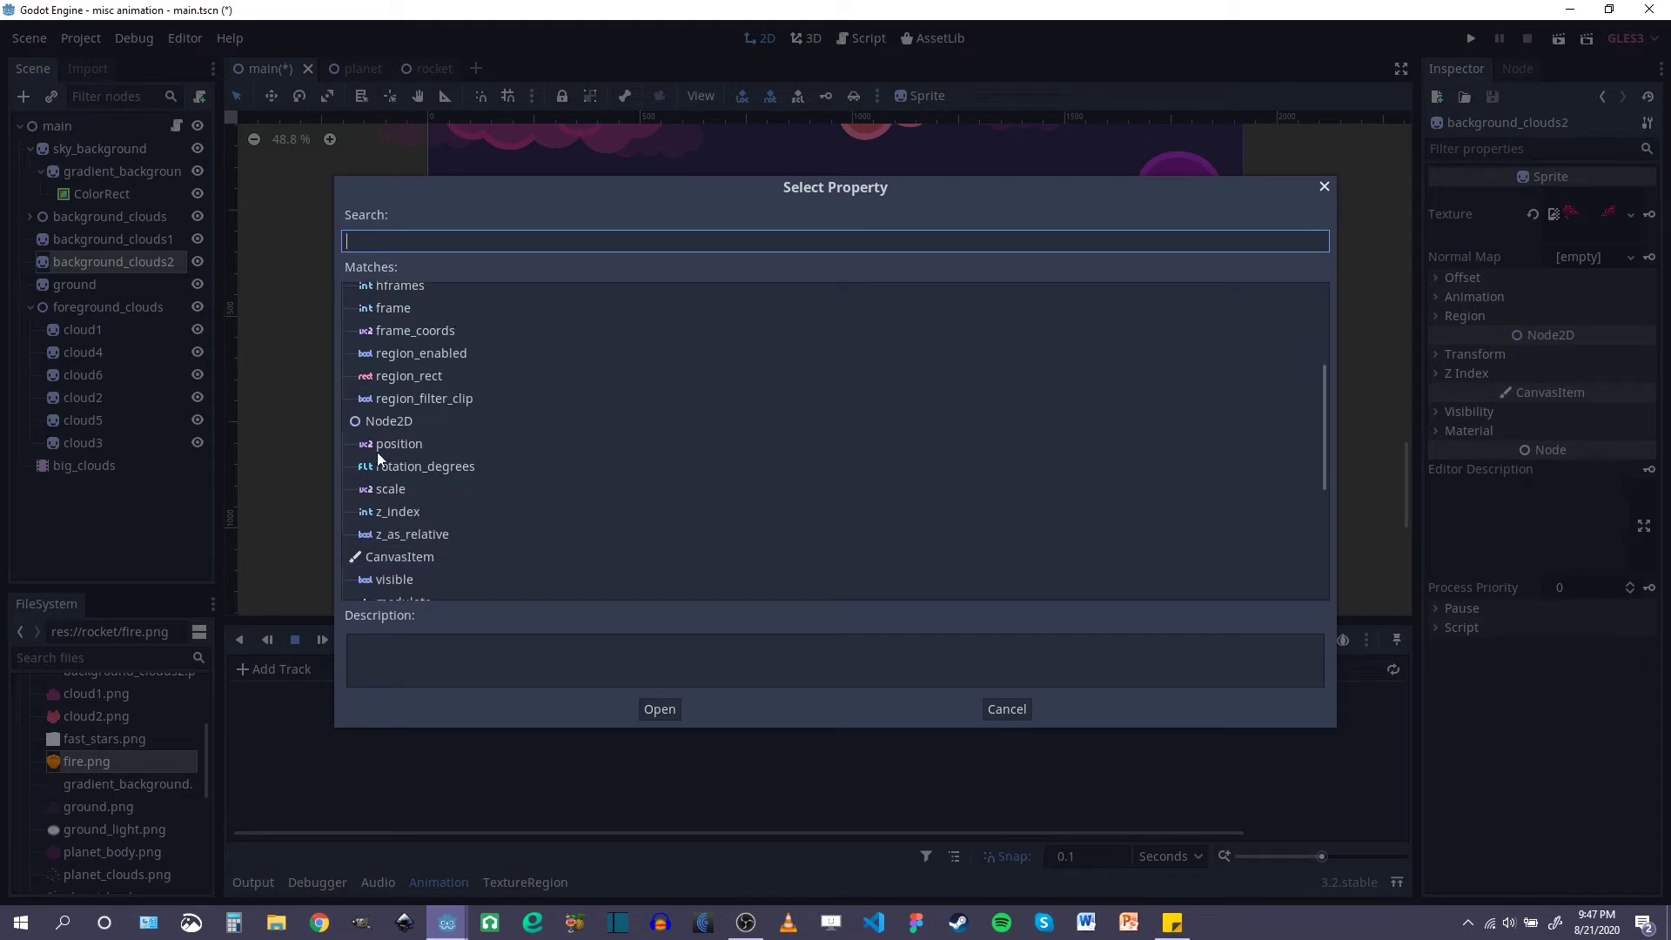
{"action": "left_click", "coordinate": [390, 453]}
{"action": "left_click", "coordinate": [660, 710]}
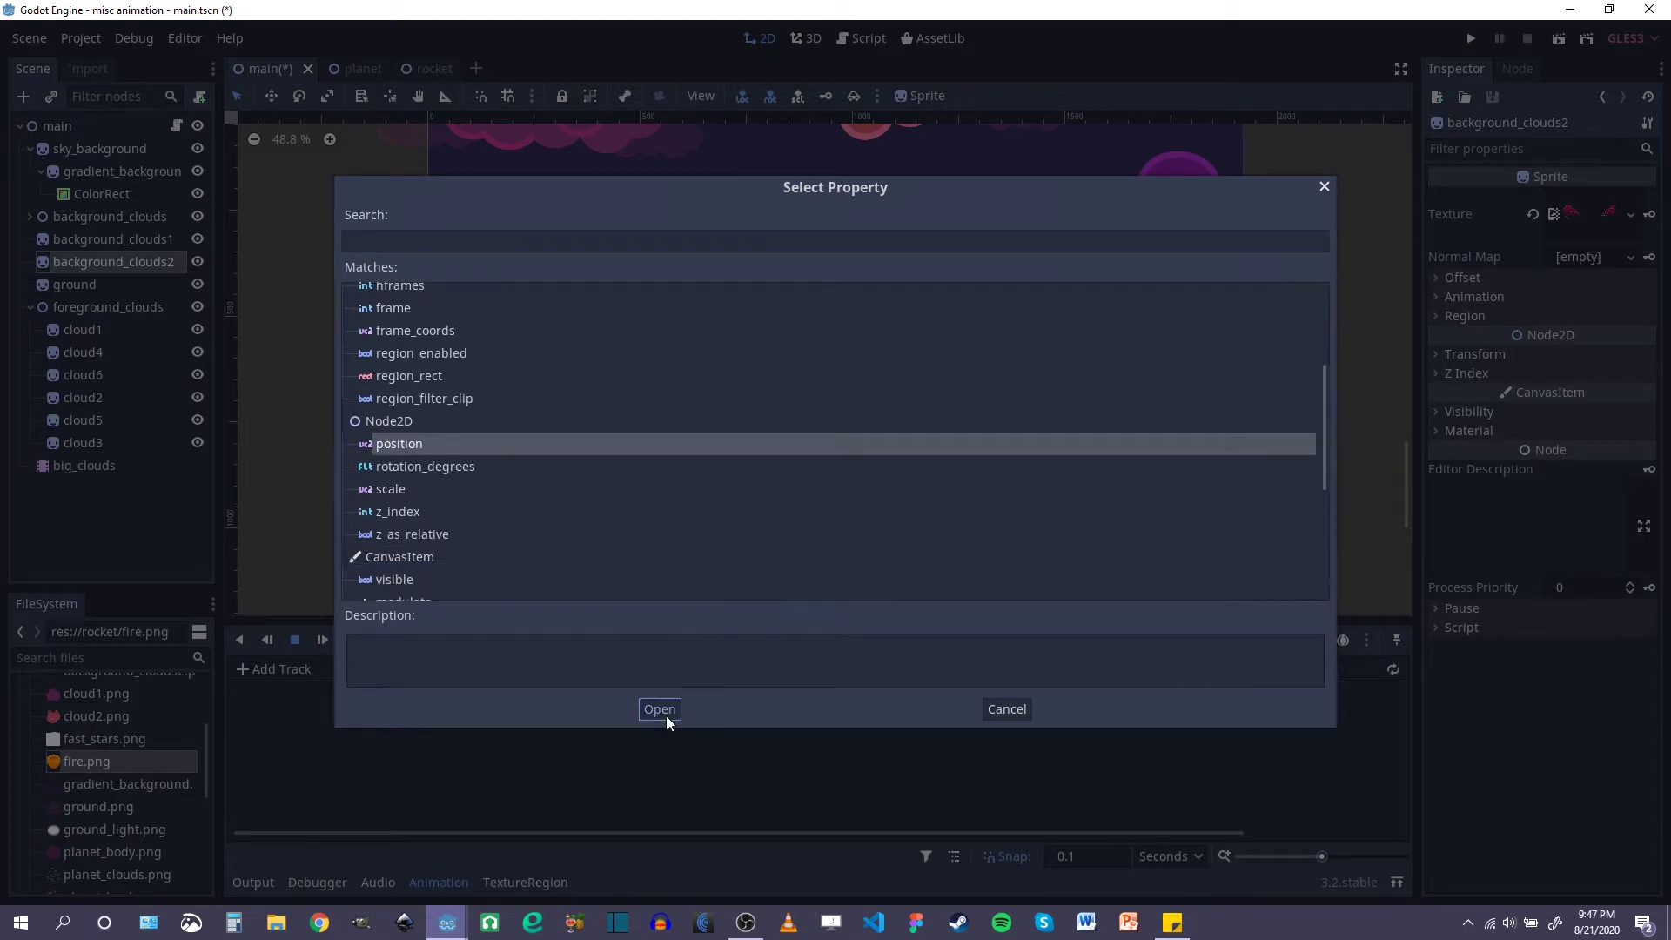
{"action": "mouse_move", "coordinate": [805, 514]}
{"action": "middle_mouse_down"}
{"action": "mouse_move", "coordinate": [812, 494]}
{"action": "mouse_move", "coordinate": [820, 505]}
{"action": "middle_mouse_up"}
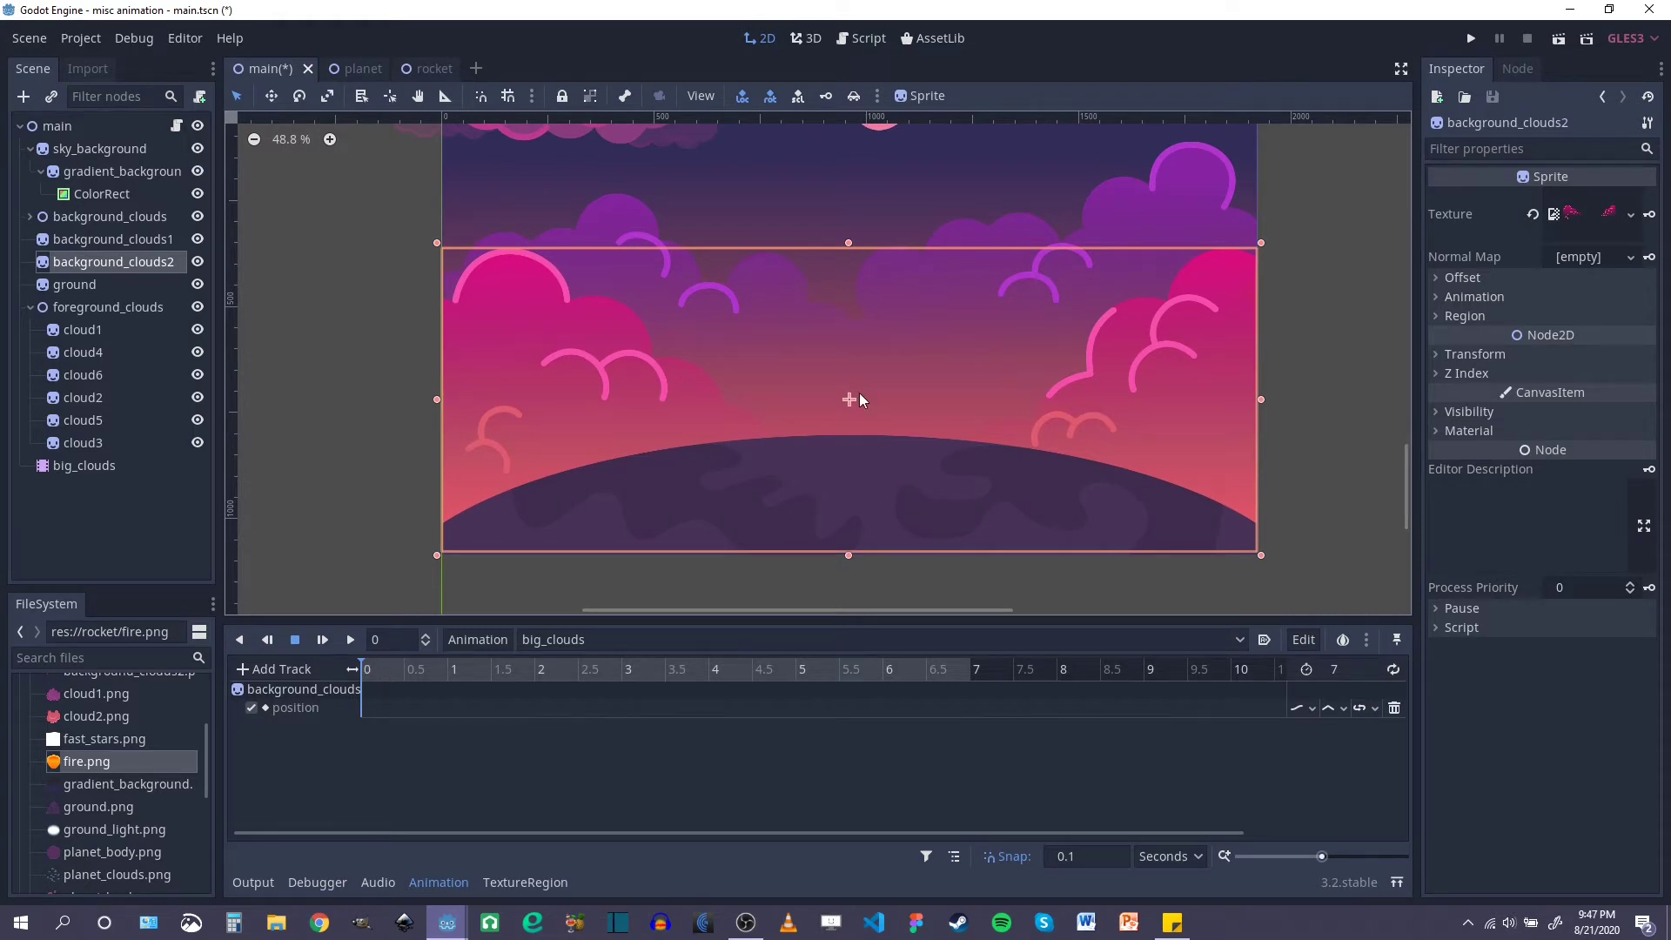
{"action": "left_click", "coordinate": [1438, 353]}
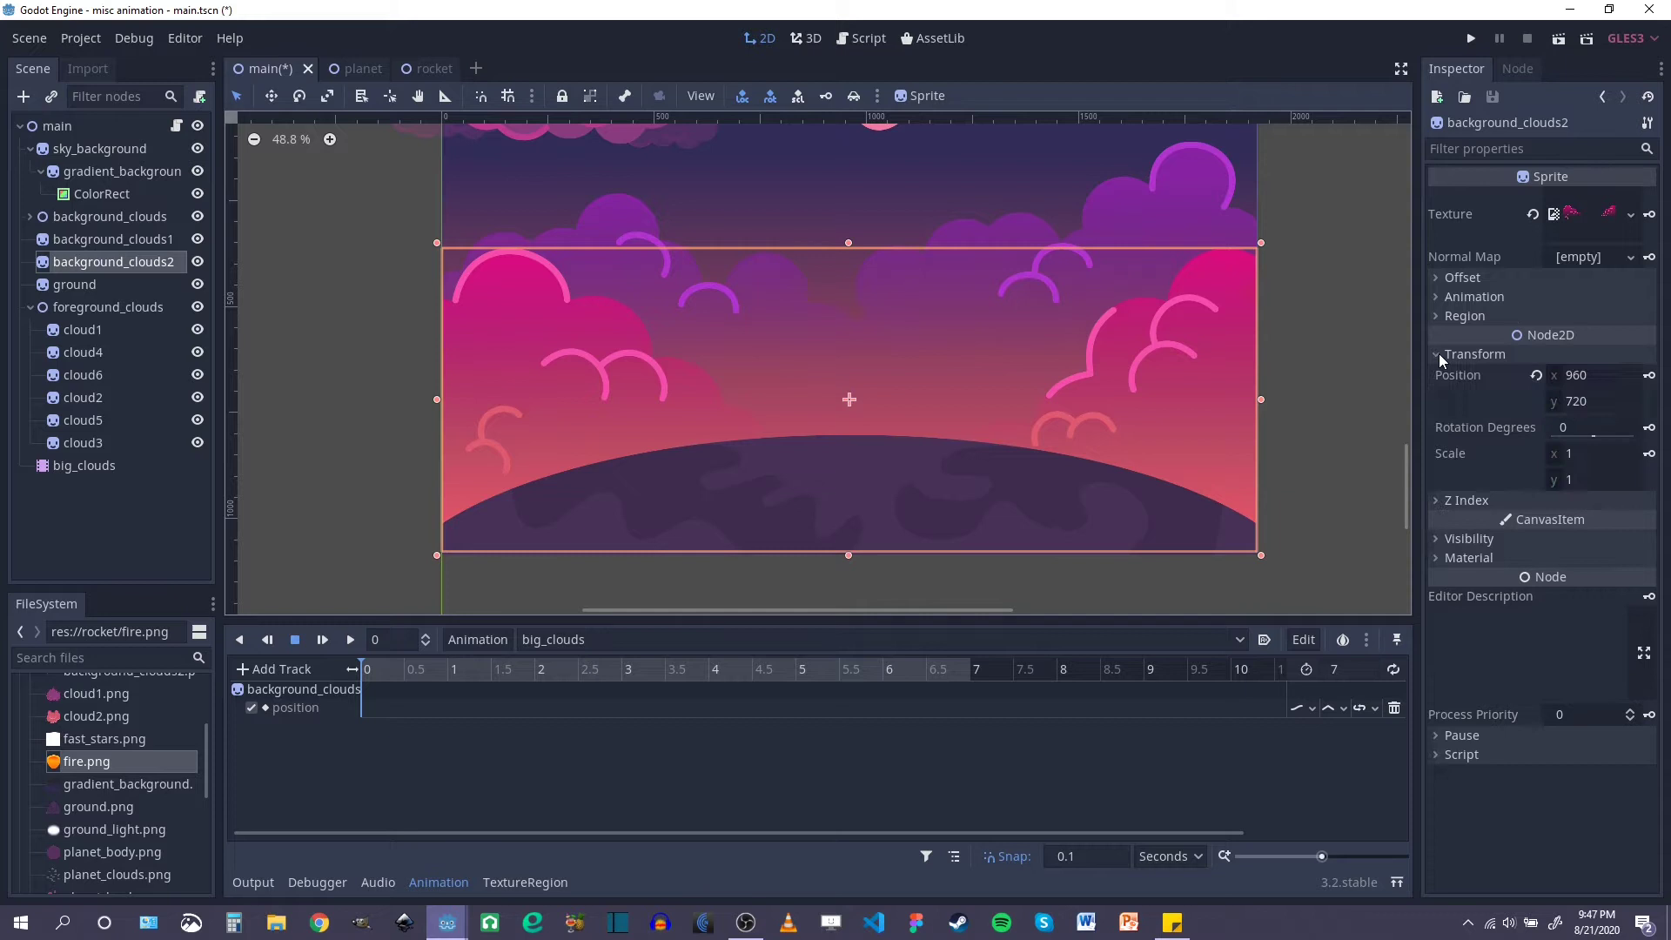
{"action": "left_click", "coordinate": [1649, 375]}
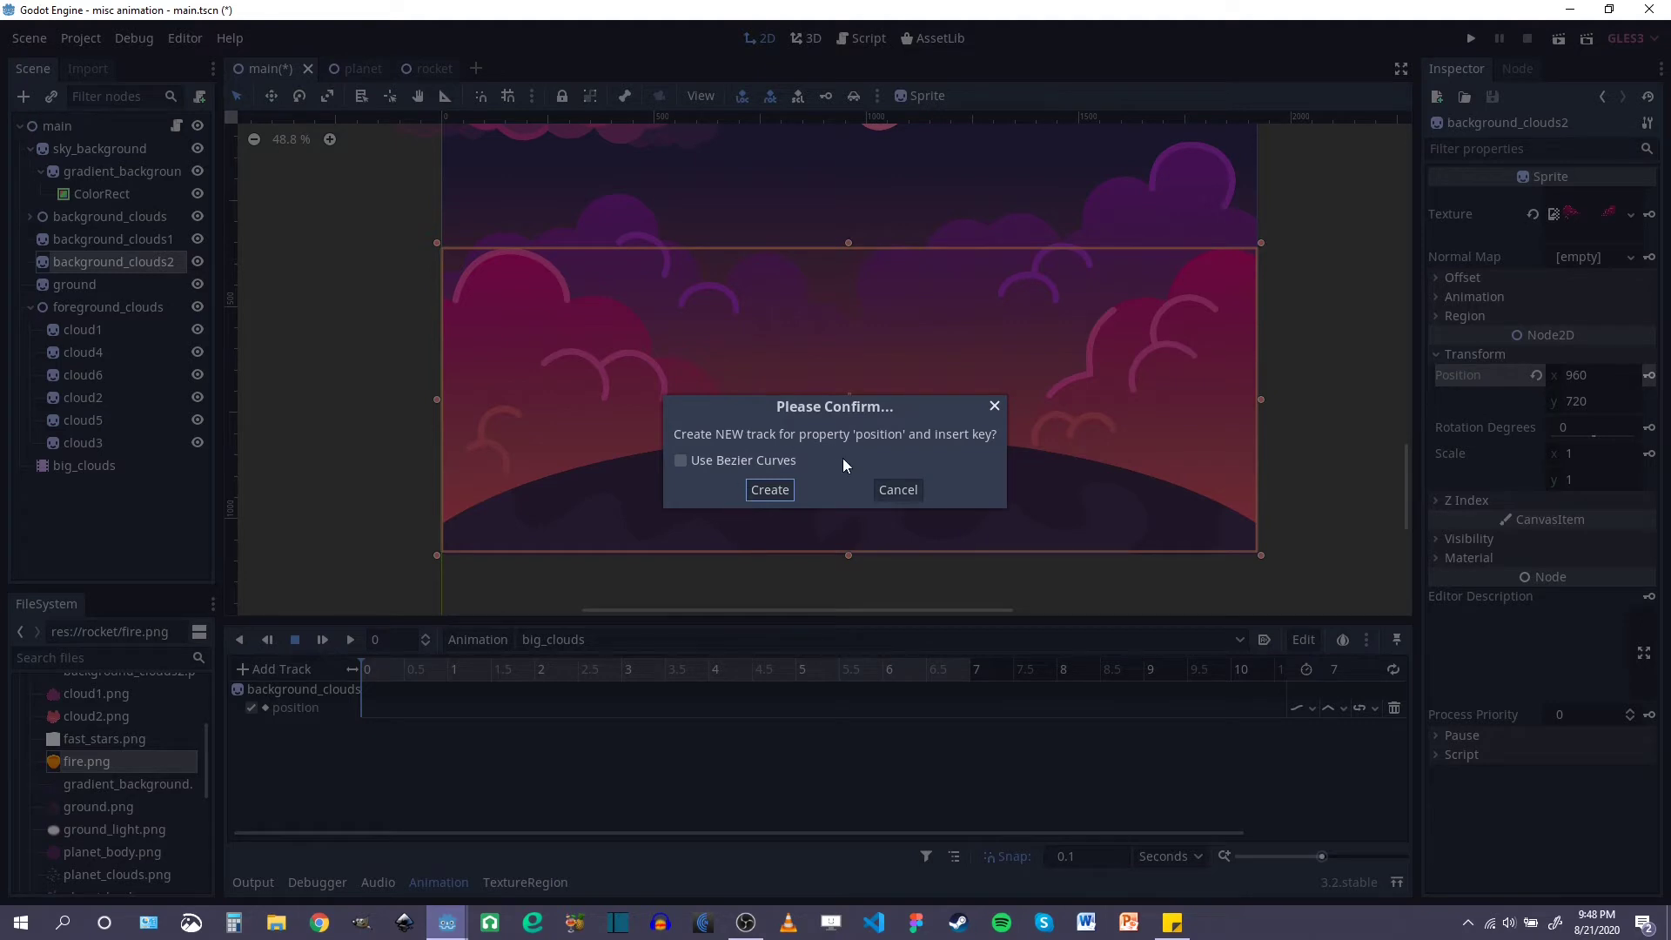
{"action": "left_click", "coordinate": [900, 491]}
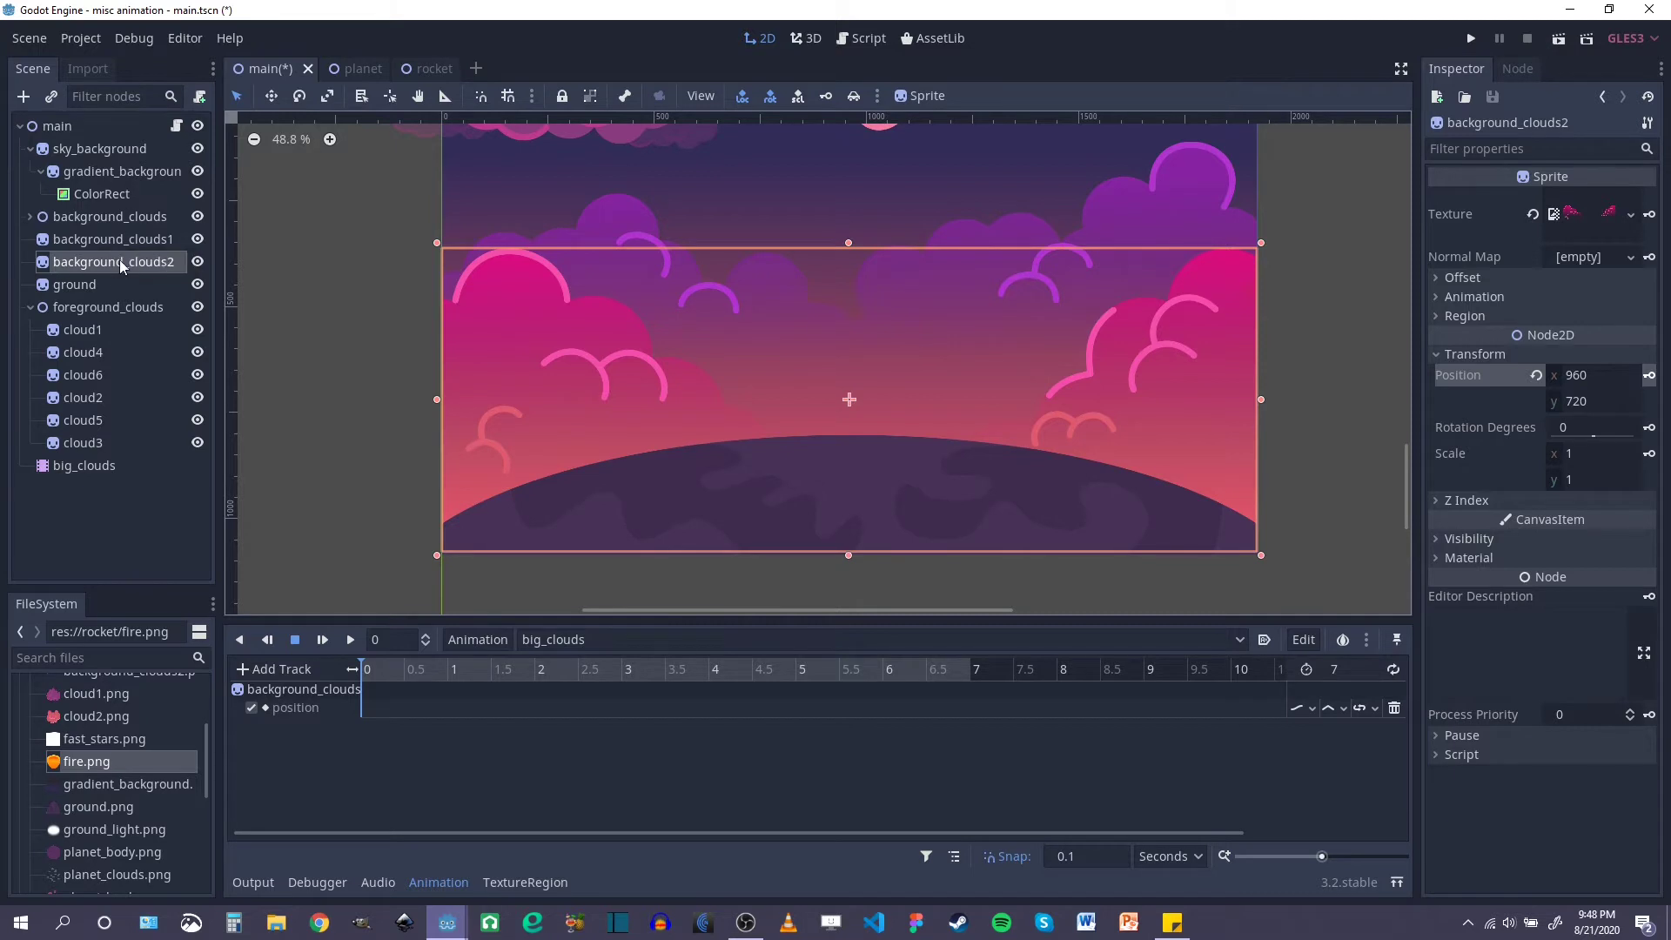
Step: Insert a position keyframe for background_clouds1 at 0 seconds with its position of 960, 584
{"action": "left_click", "coordinate": [83, 242]}
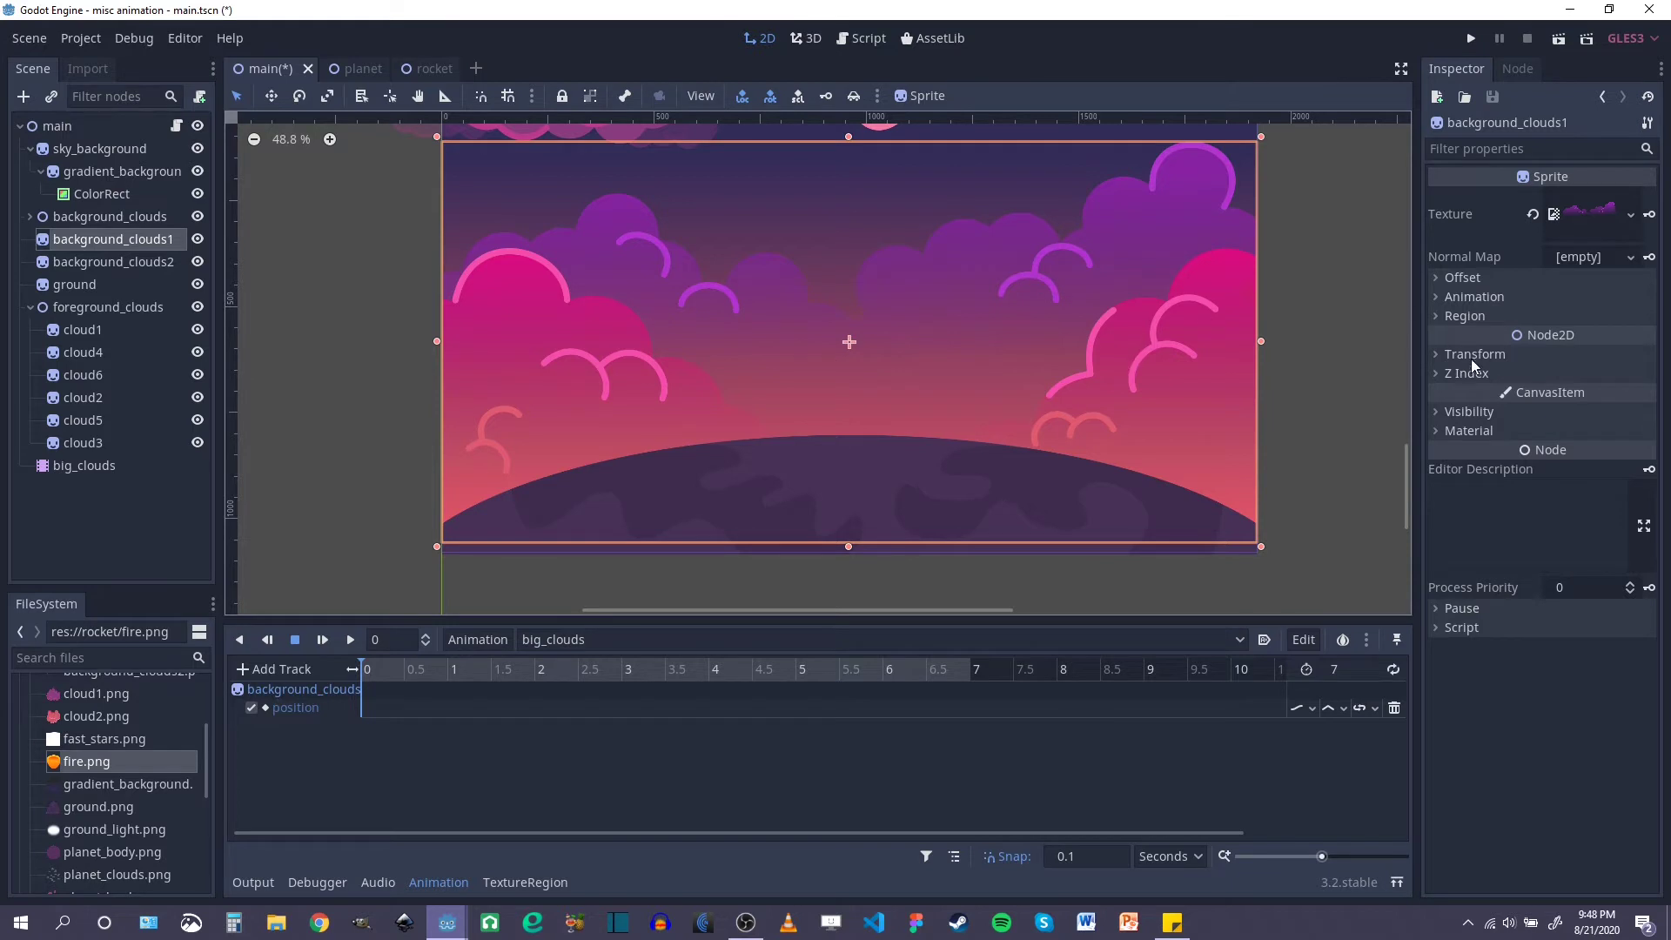
{"action": "left_click", "coordinate": [1433, 355]}
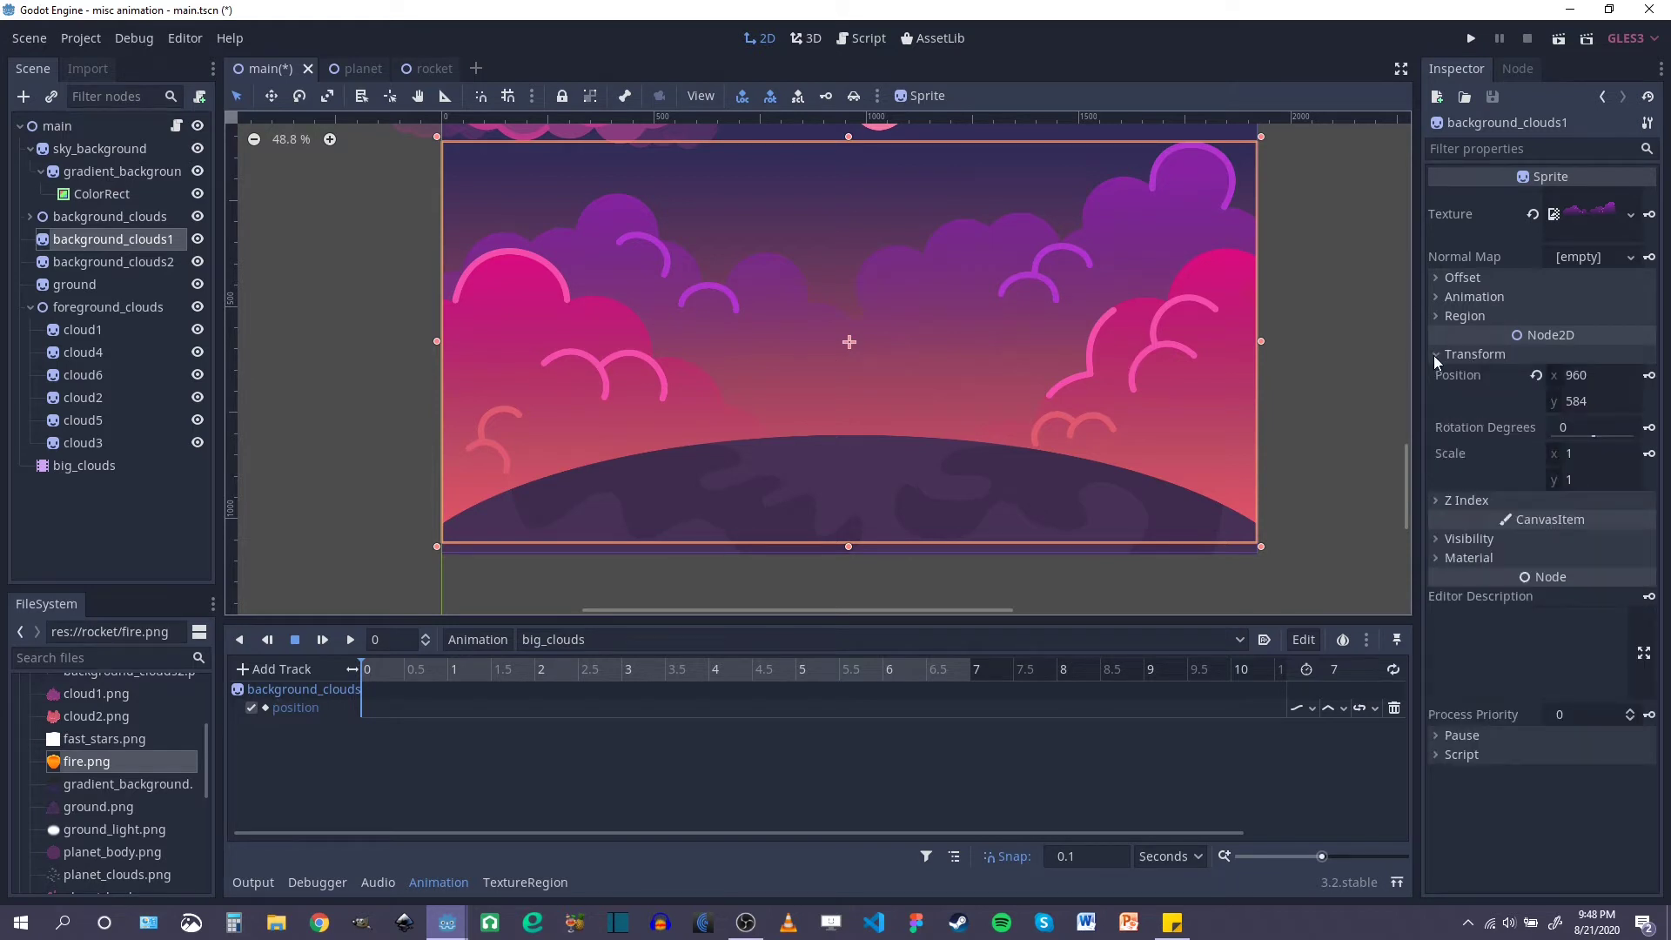
{"action": "left_click", "coordinate": [1651, 380]}
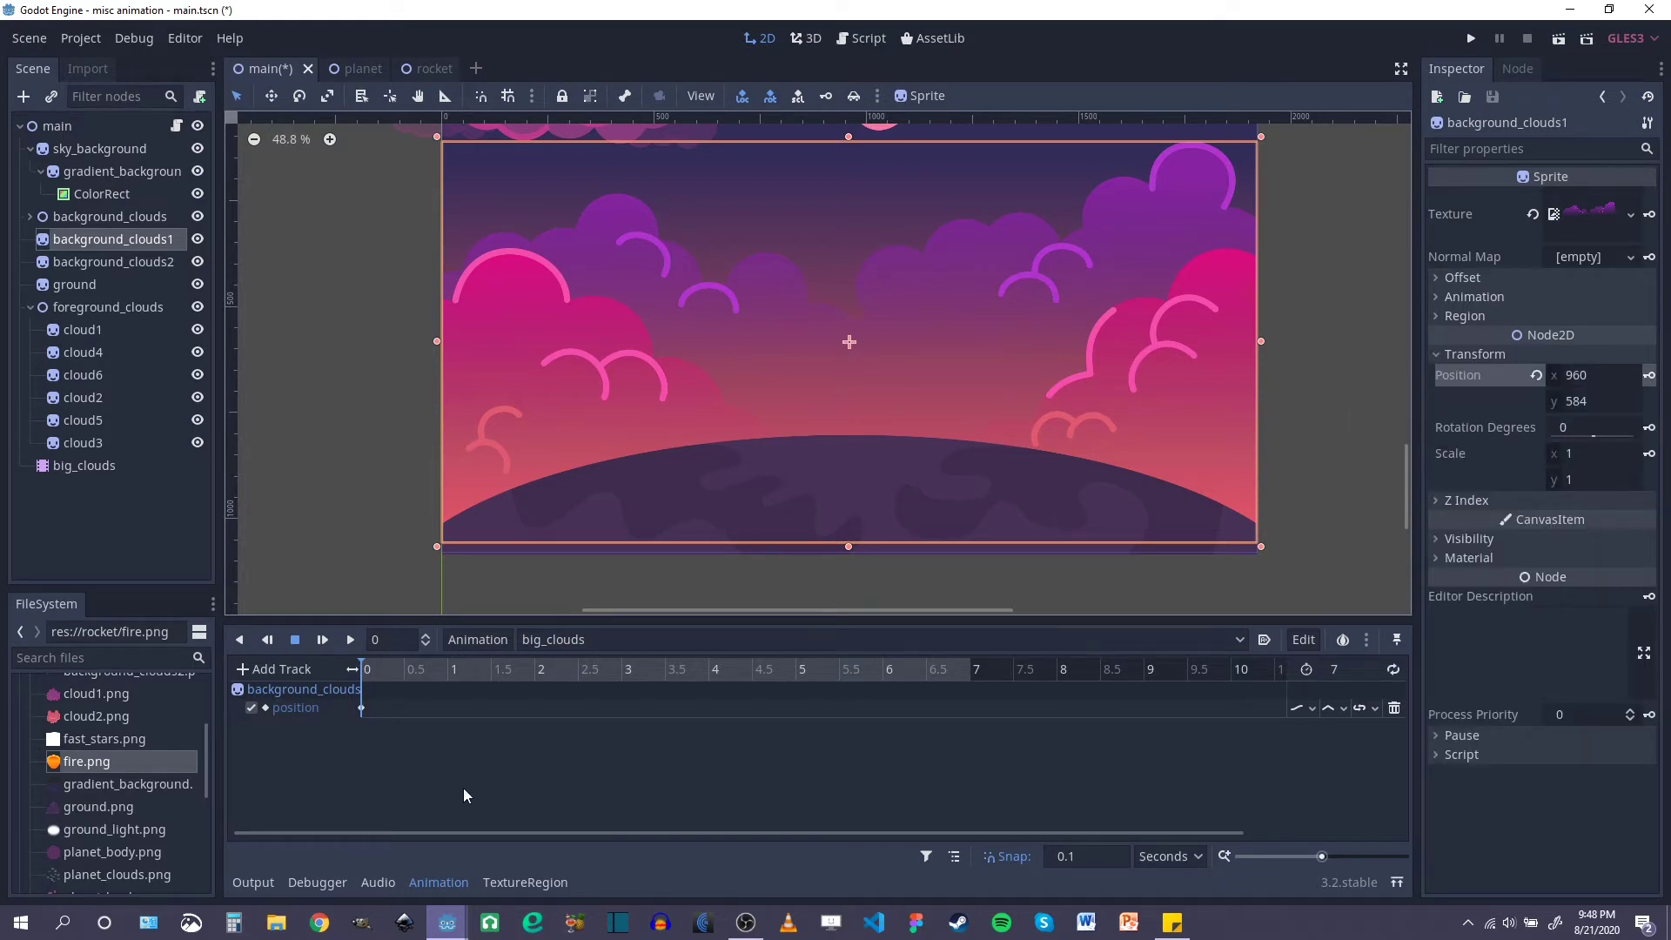
{"action": "mouse_move", "coordinate": [361, 707]}
Step: At 3.5 seconds, move background_clouds1 straight up to a y position of about 549 and insert a position keyframe
{"action": "left_click_drag", "start_coordinate": [378, 671], "coordinate": [523, 675]}
{"action": "middle_click_drag", "start_coordinate": [791, 297], "coordinate": [744, 362]}
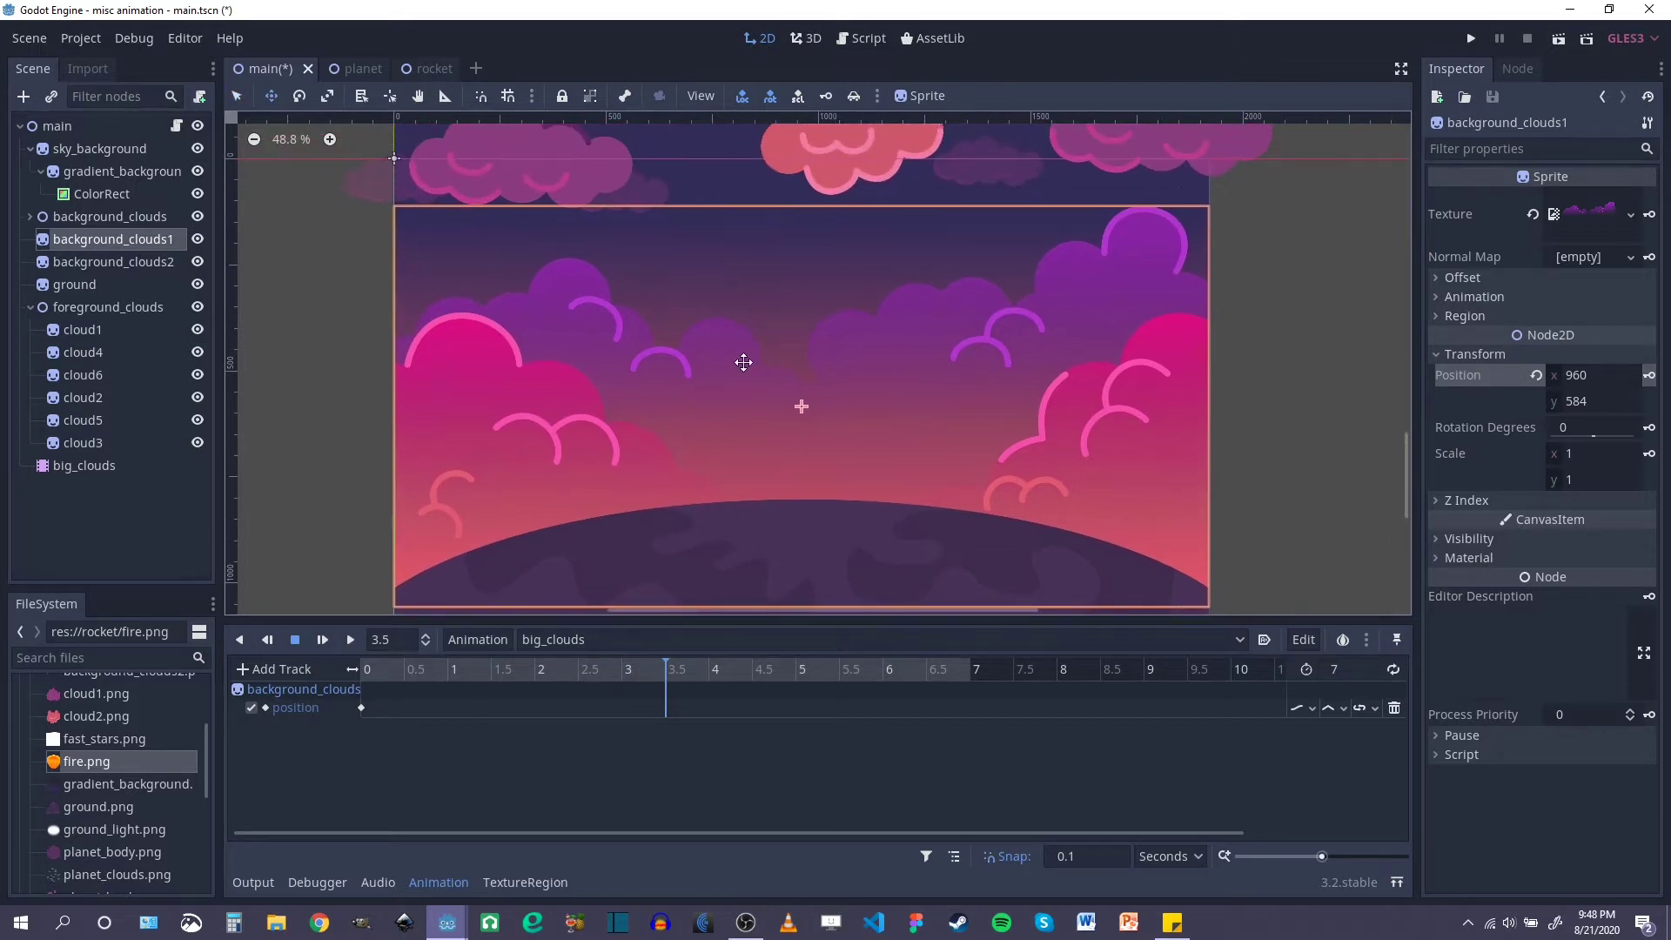
{"action": "left_click_drag", "start_coordinate": [851, 402], "coordinate": [855, 388]}
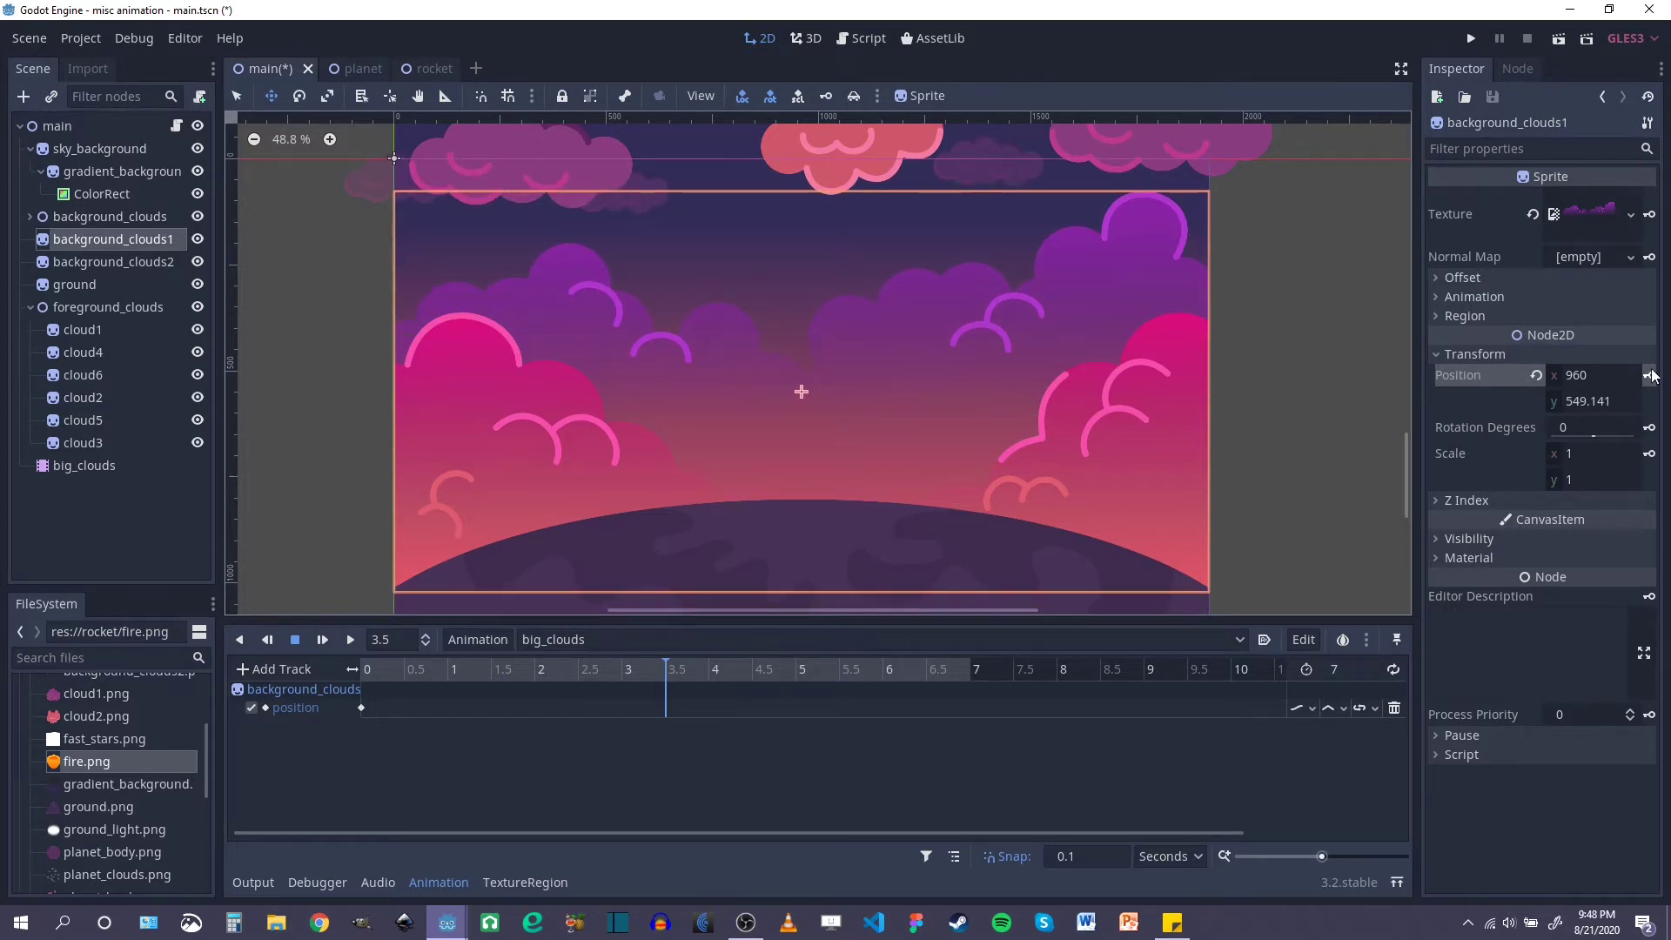
{"action": "middle_click_drag", "start_coordinate": [710, 440], "coordinate": [709, 403]}
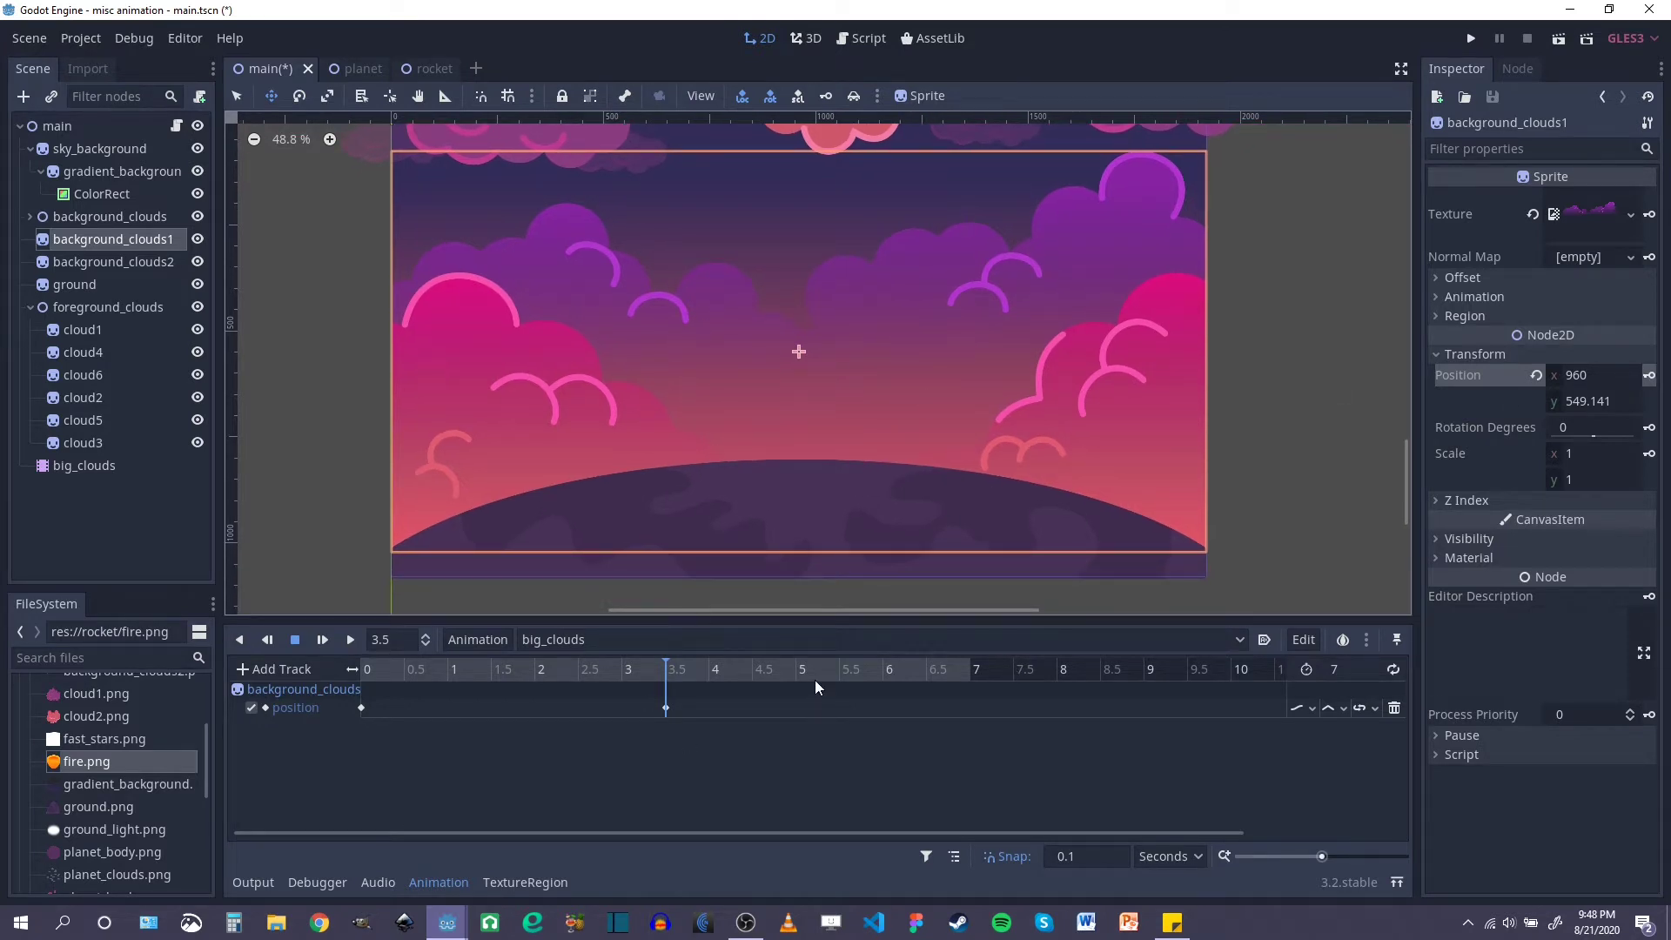
Step: Enable looping and autoplay on load for the big_clouds animation
{"action": "left_click", "coordinate": [1393, 670]}
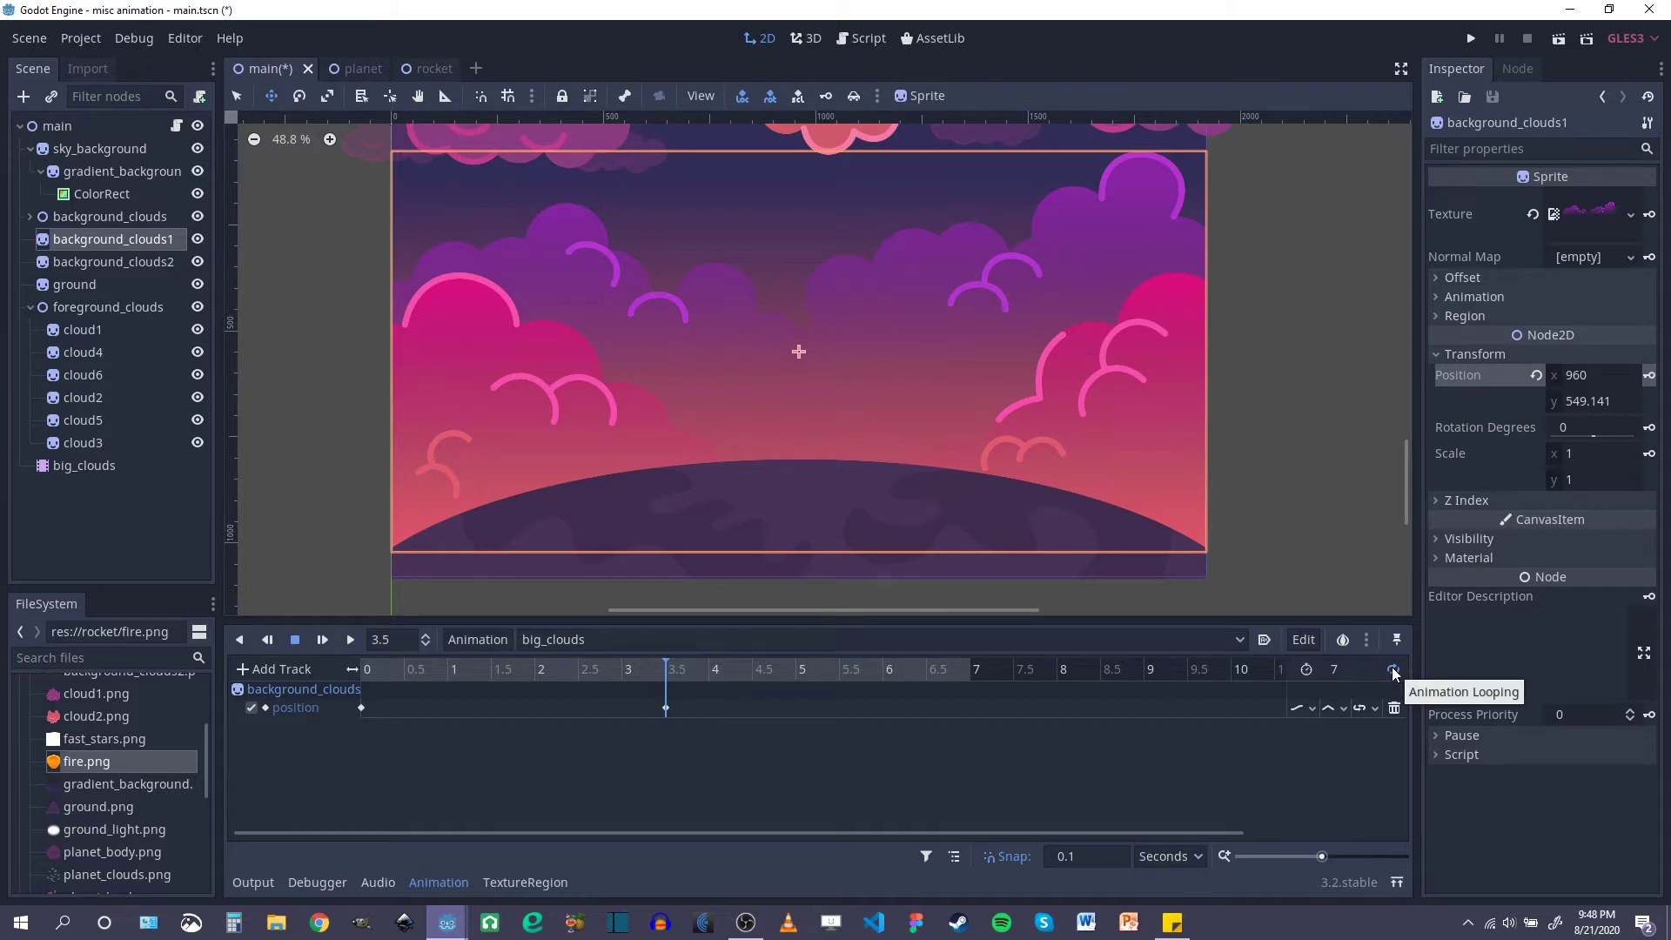
{"action": "left_click", "coordinate": [1265, 641]}
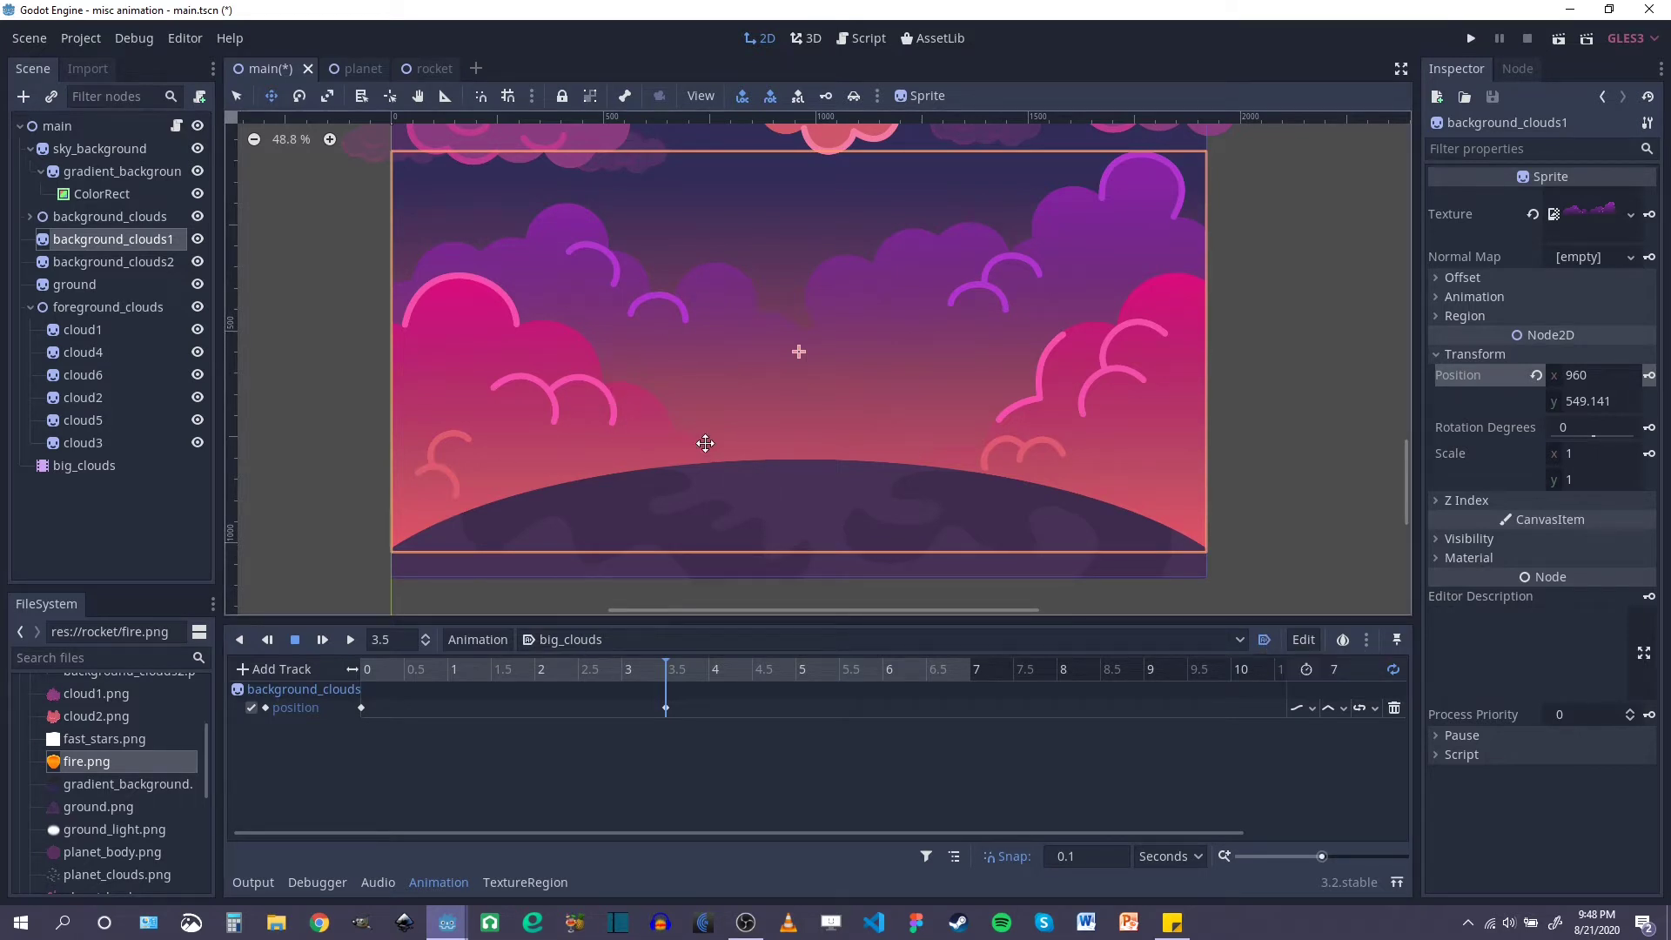
Step: Preview the big_clouds animation from the start and return the playhead to 0 seconds
{"action": "left_click_drag", "start_coordinate": [670, 674], "coordinate": [350, 669]}
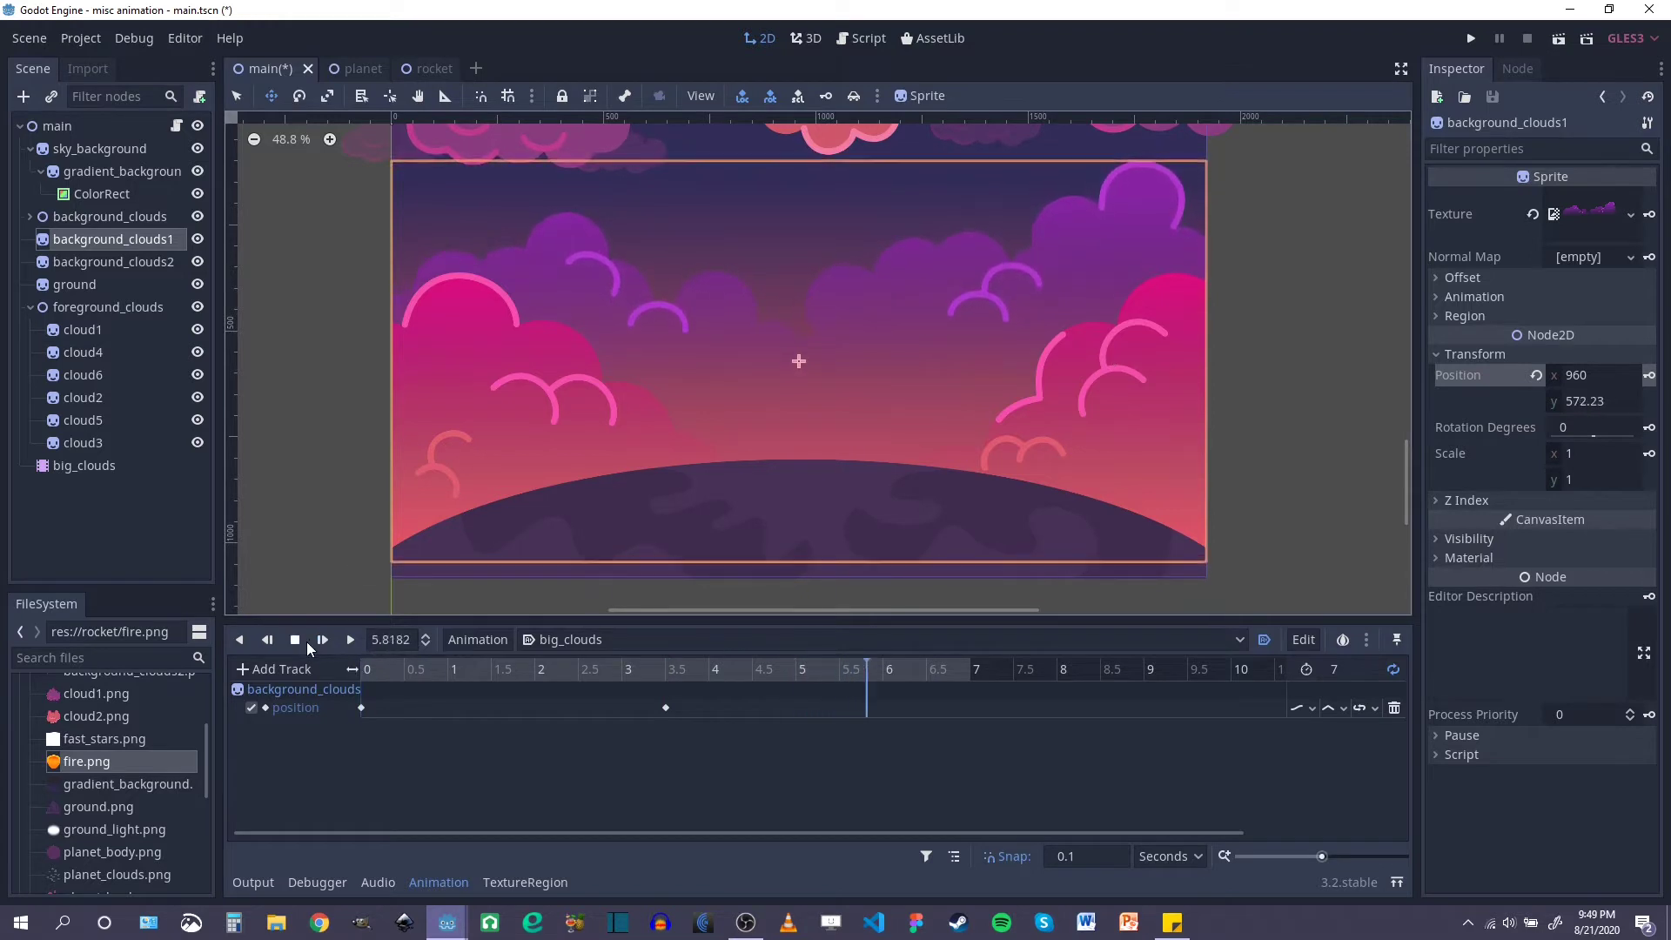
{"action": "left_click", "coordinate": [715, 670]}
{"action": "left_click_drag", "start_coordinate": [715, 670], "coordinate": [359, 669]}
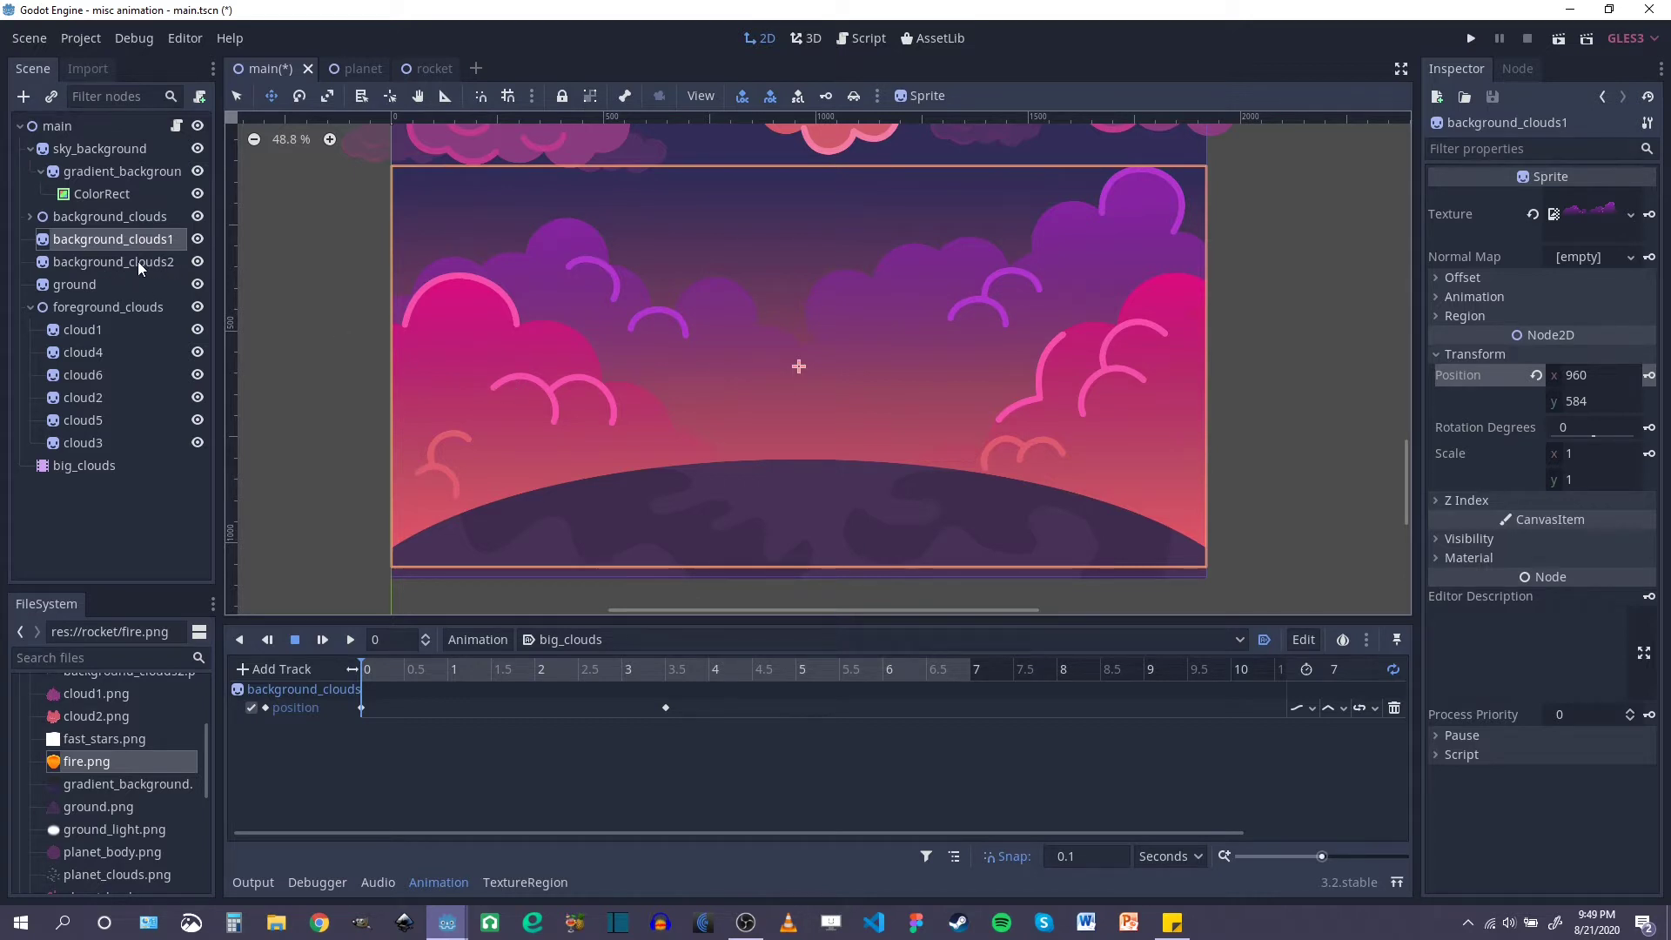
Step: Add a property track to the big_clouds animation for the position of the background_clouds2 node
{"action": "left_click", "coordinate": [296, 670]}
{"action": "left_click", "coordinate": [291, 691]}
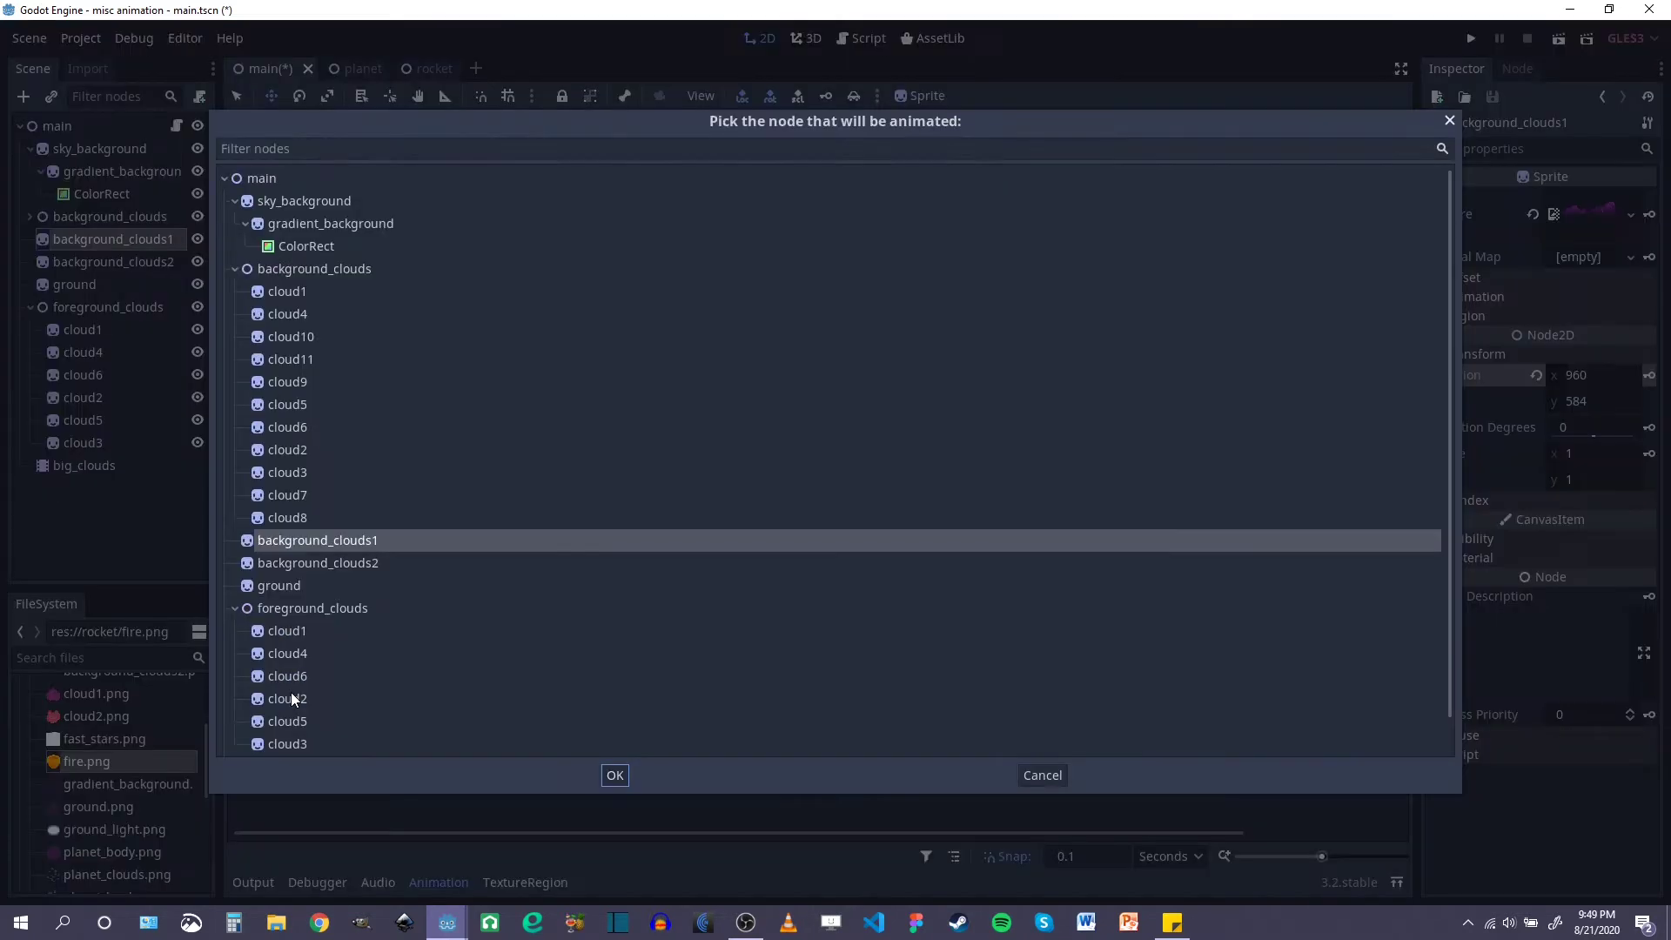
{"action": "scroll", "coordinate": [296, 427], "scroll_direction": "down", "scroll_amount": 1}
{"action": "left_click", "coordinate": [409, 532]}
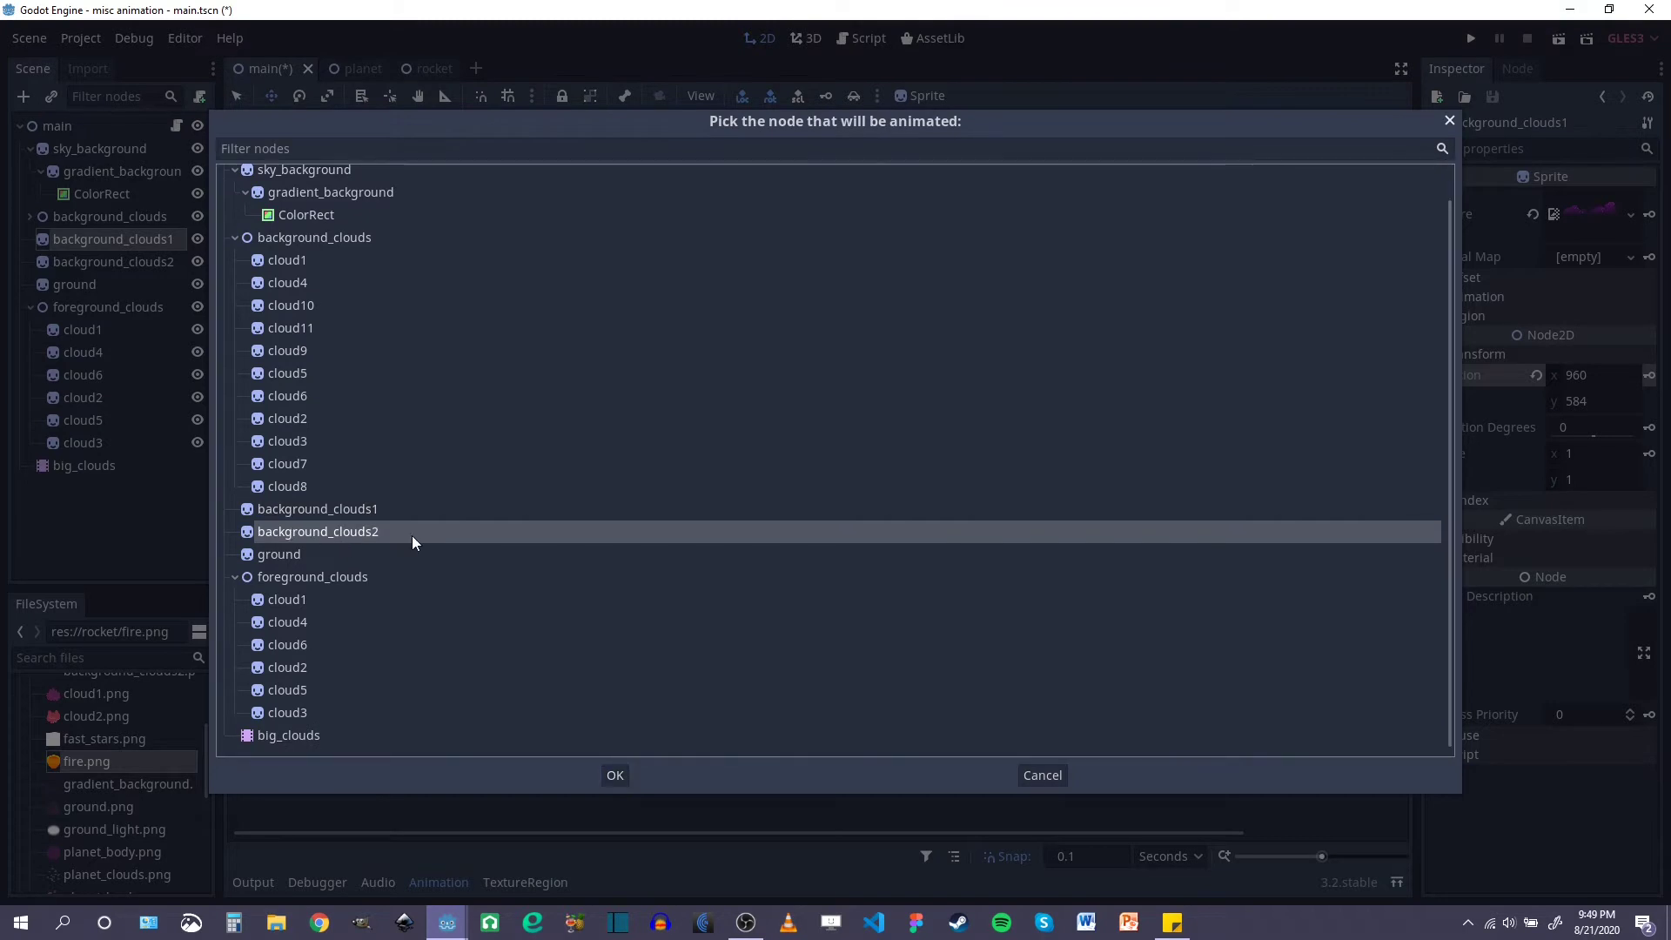
{"action": "left_click", "coordinate": [615, 775]}
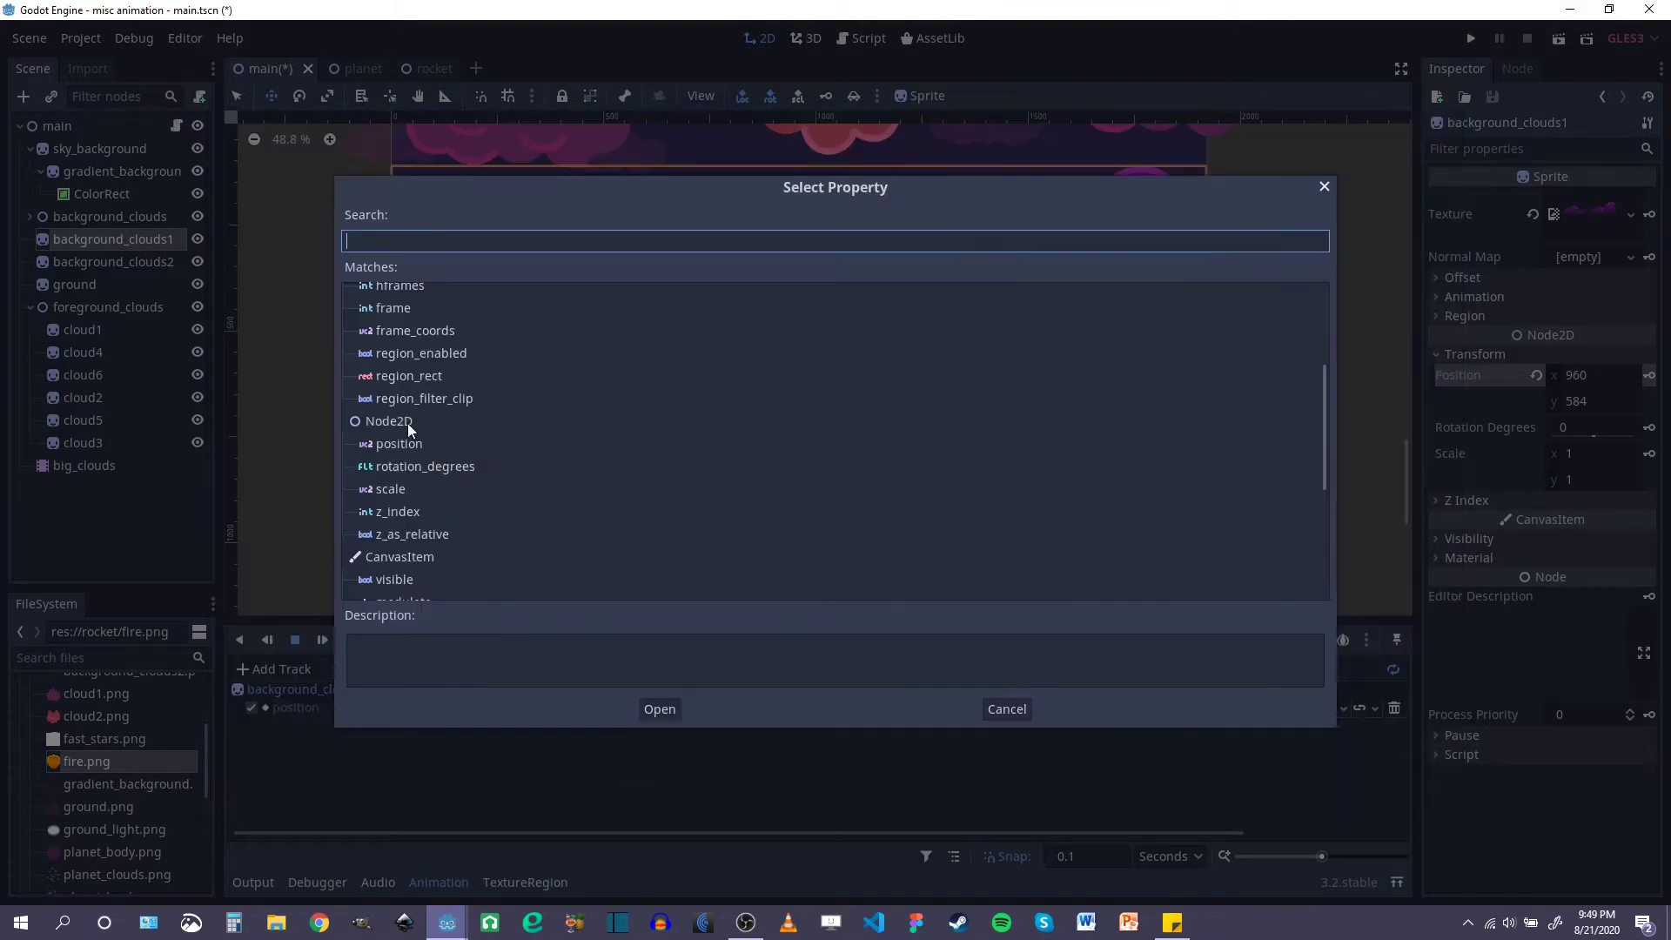
{"action": "left_click", "coordinate": [400, 444]}
{"action": "left_click", "coordinate": [659, 708]}
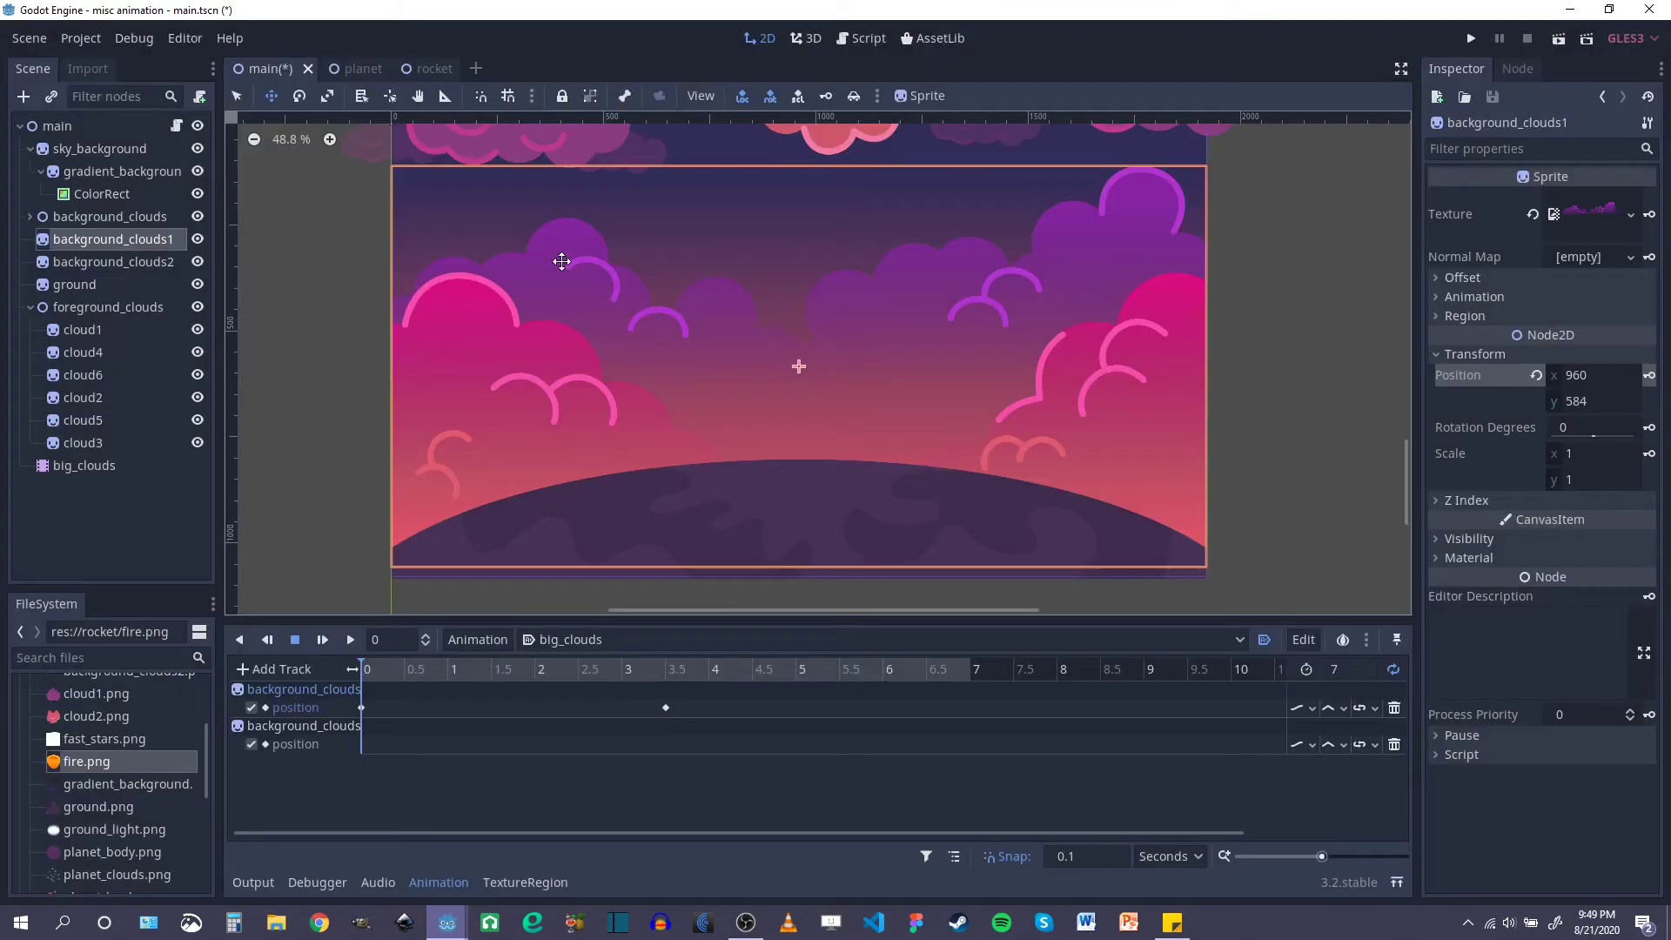
Step: Insert position keyframes for background_clouds2 at 0 seconds with 960, 720 and at 3.5 seconds after moving it slightly straight down
{"action": "left_click", "coordinate": [109, 260]}
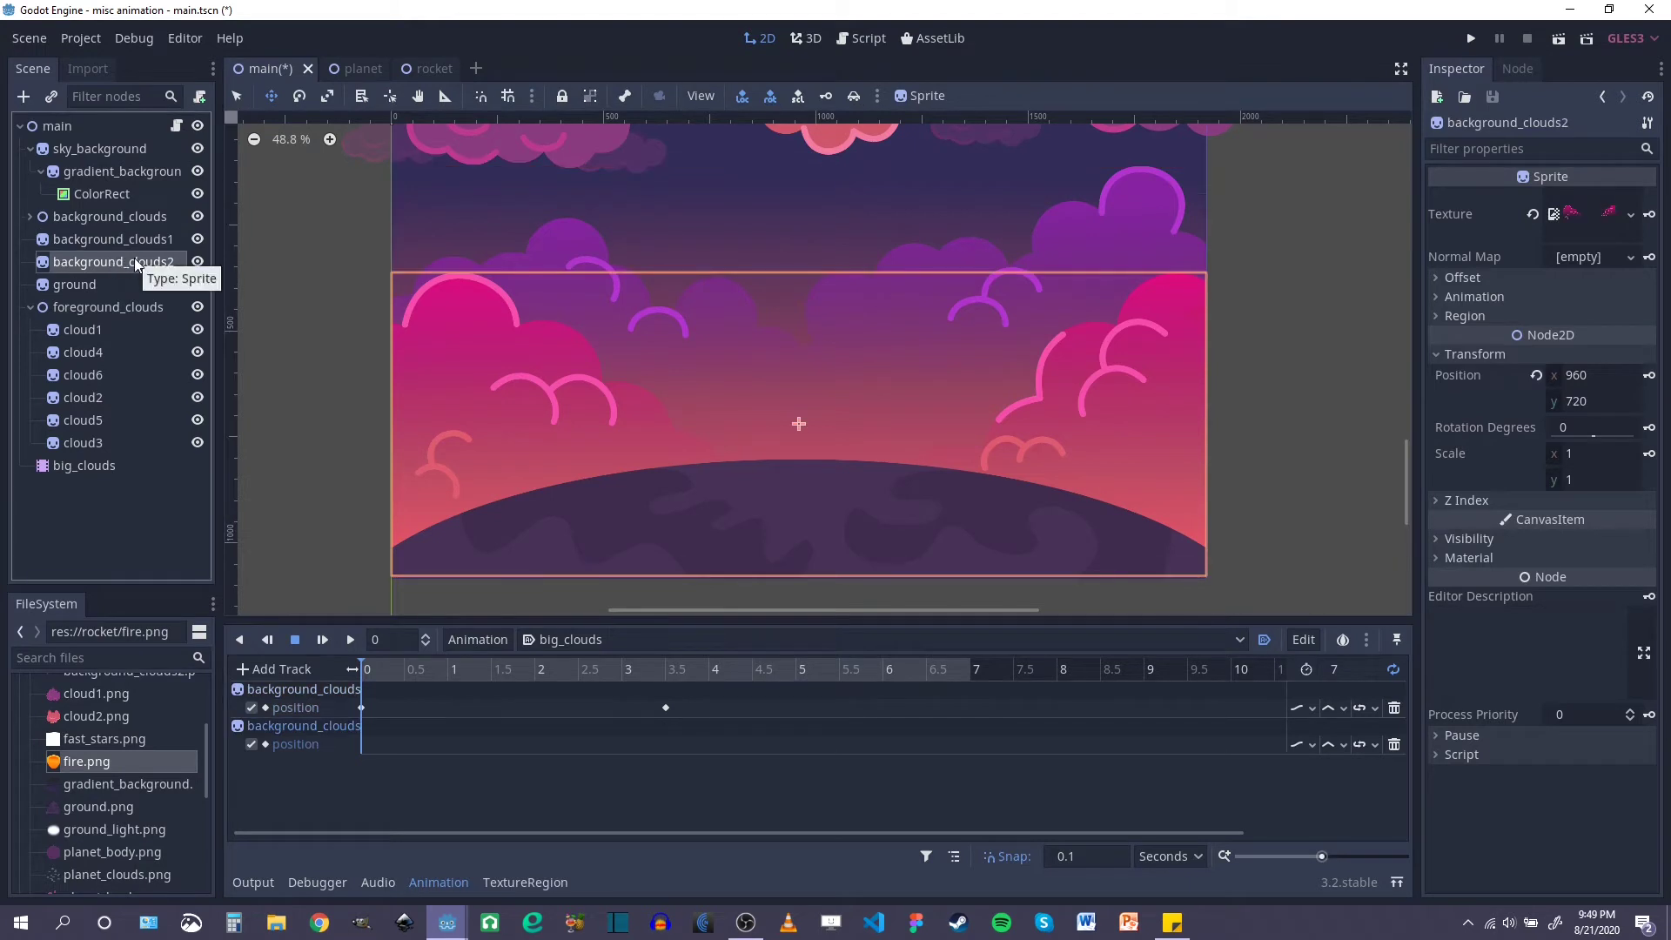
{"action": "left_click", "coordinate": [1648, 375]}
{"action": "left_click_drag", "start_coordinate": [369, 677], "coordinate": [666, 681]}
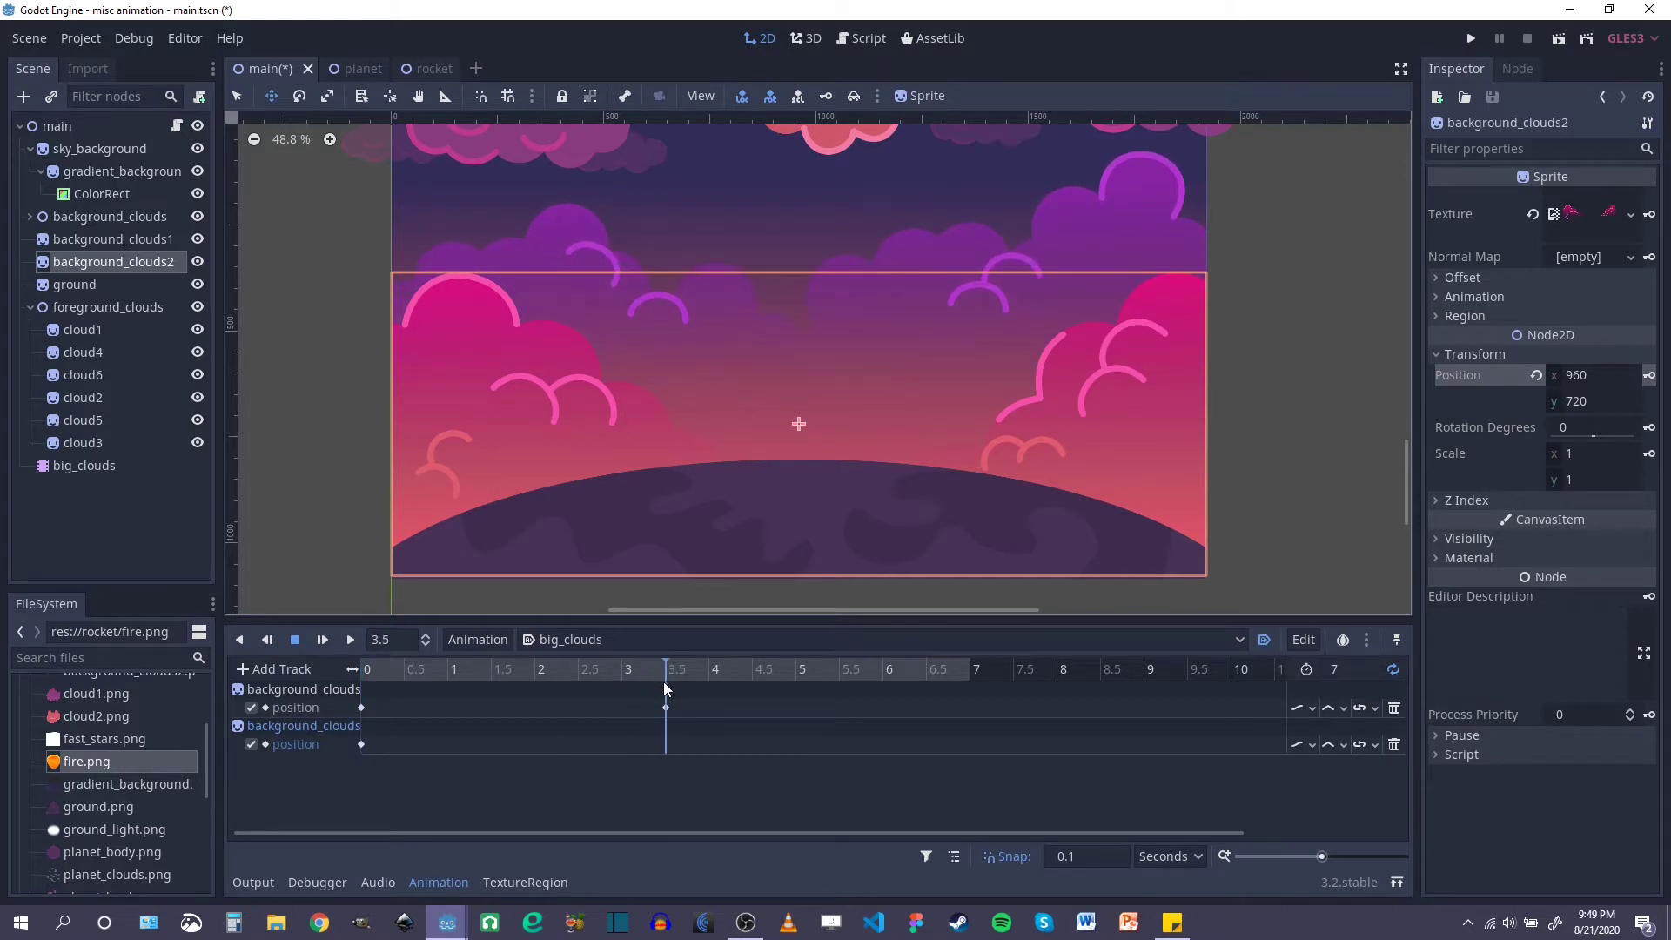
{"action": "left_click_drag", "start_coordinate": [541, 368], "coordinate": [537, 388]}
{"action": "left_click", "coordinate": [1649, 375]}
Step: Play the big_clouds animation from the start to check both cloud layers, and stop playback
{"action": "left_click_drag", "start_coordinate": [666, 677], "coordinate": [354, 678]}
{"action": "left_click", "coordinate": [320, 640]}
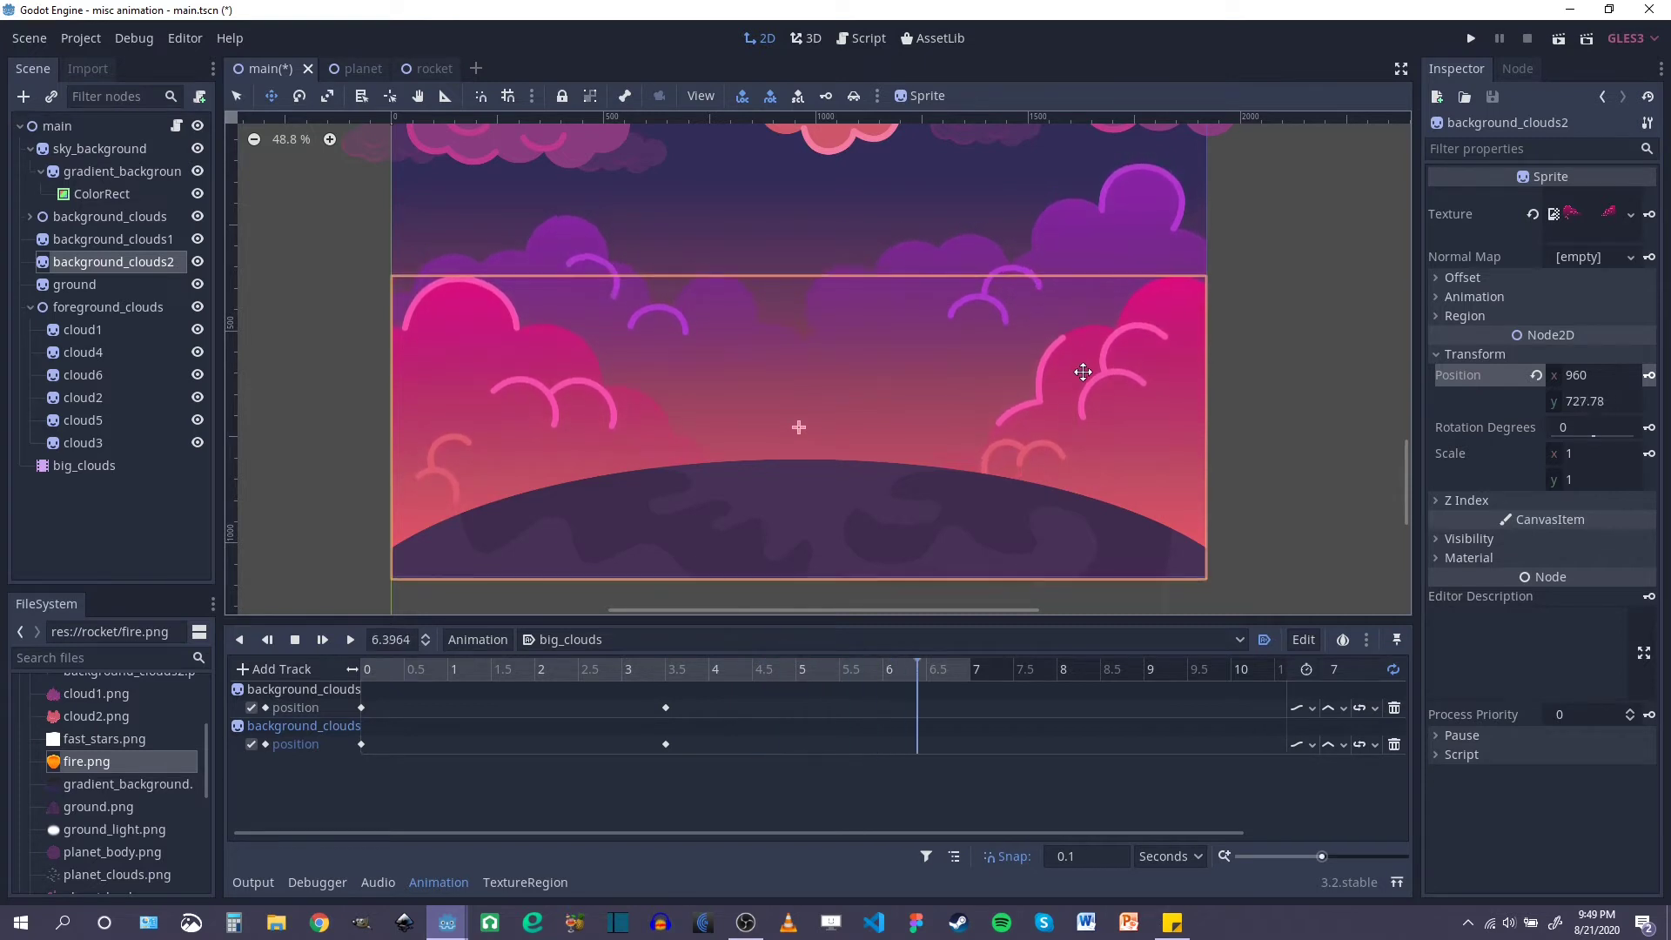
{"action": "left_click", "coordinate": [295, 640]}
Step: Hide the foreground_clouds group in the scene and collapse it in the node tree
{"action": "scroll", "coordinate": [415, 315], "scroll_direction": "down", "scroll_amount": 3}
{"action": "left_click", "coordinate": [414, 315]}
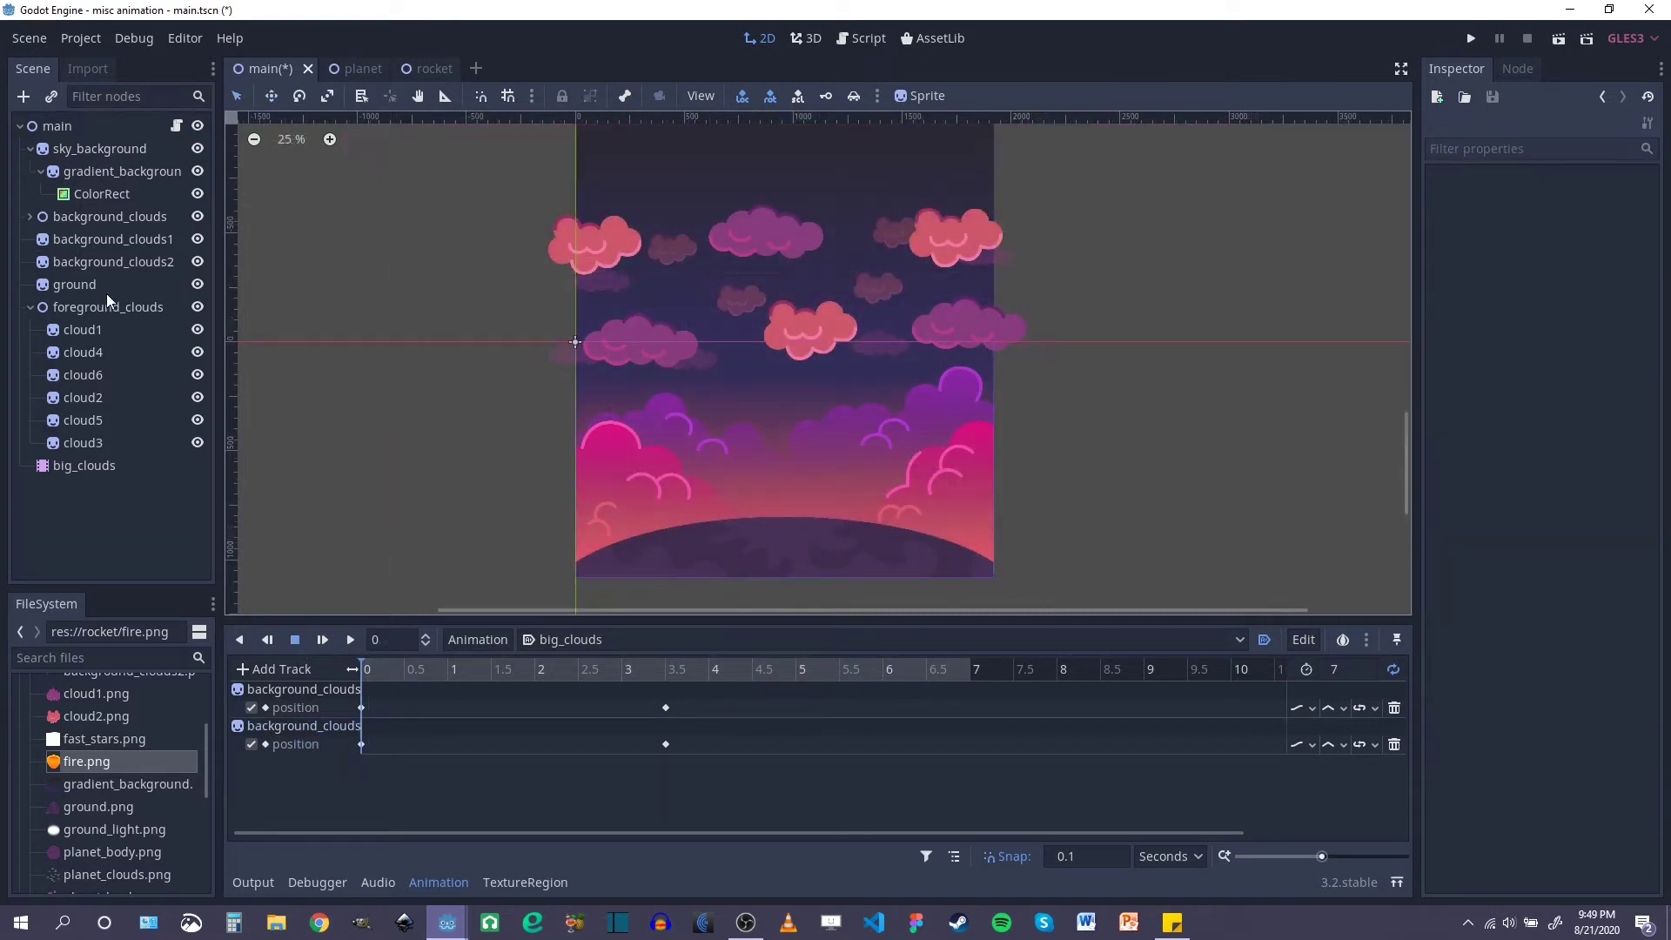
{"action": "left_click", "coordinate": [199, 307]}
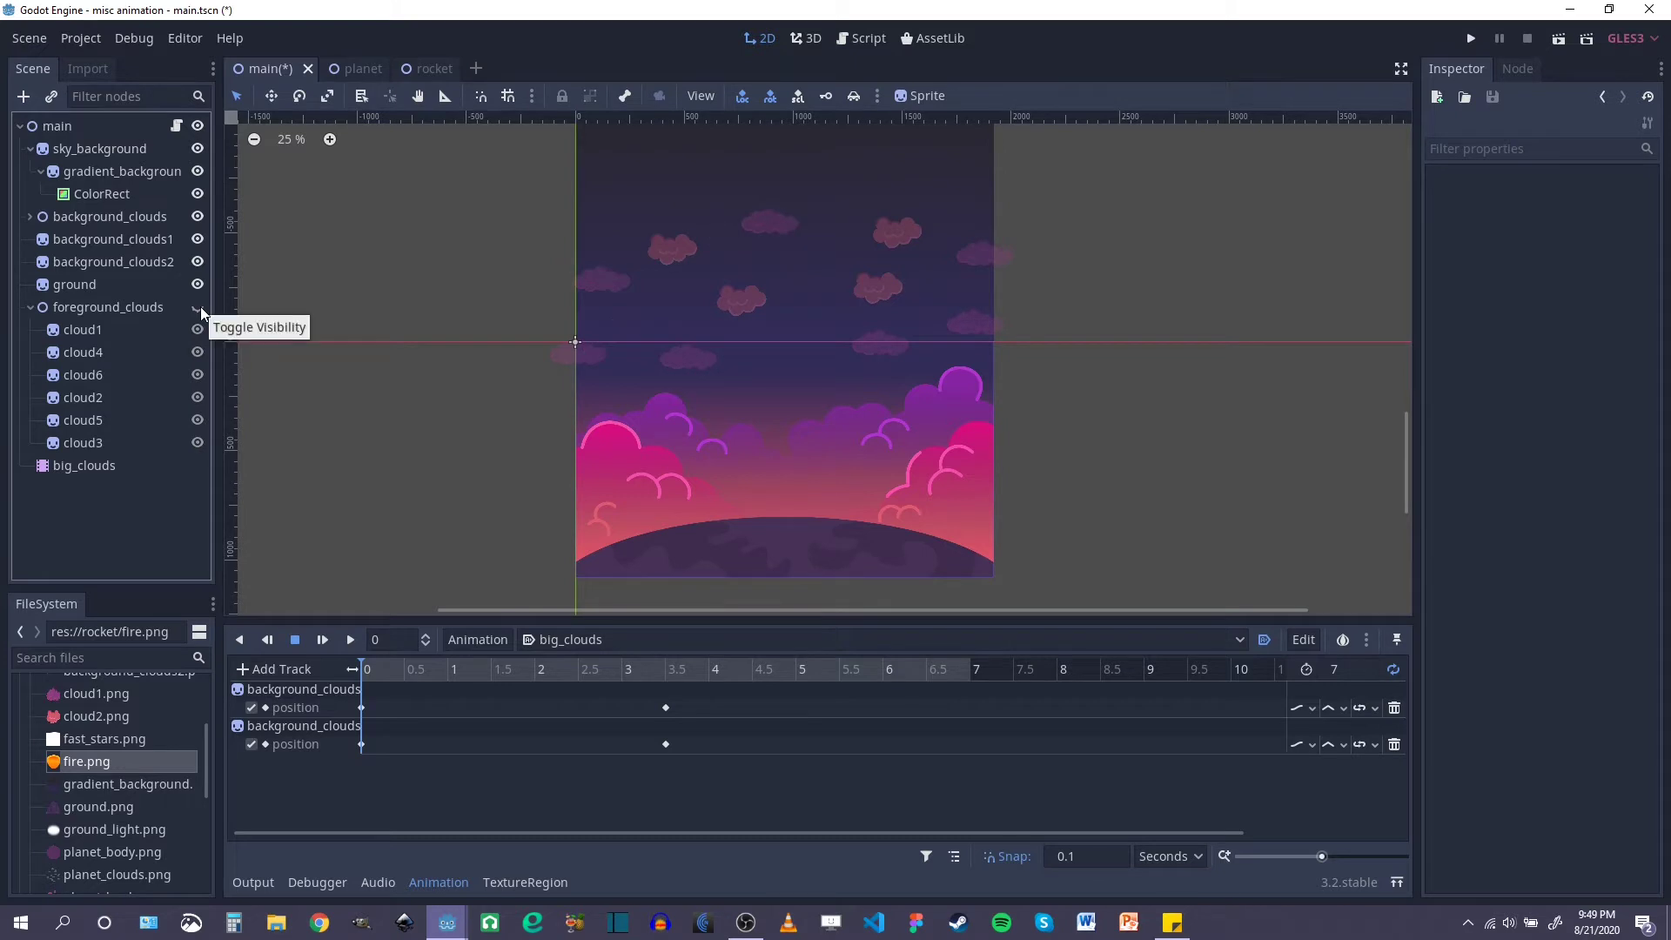
{"action": "scroll", "coordinate": [835, 311], "scroll_direction": "up", "scroll_amount": 3}
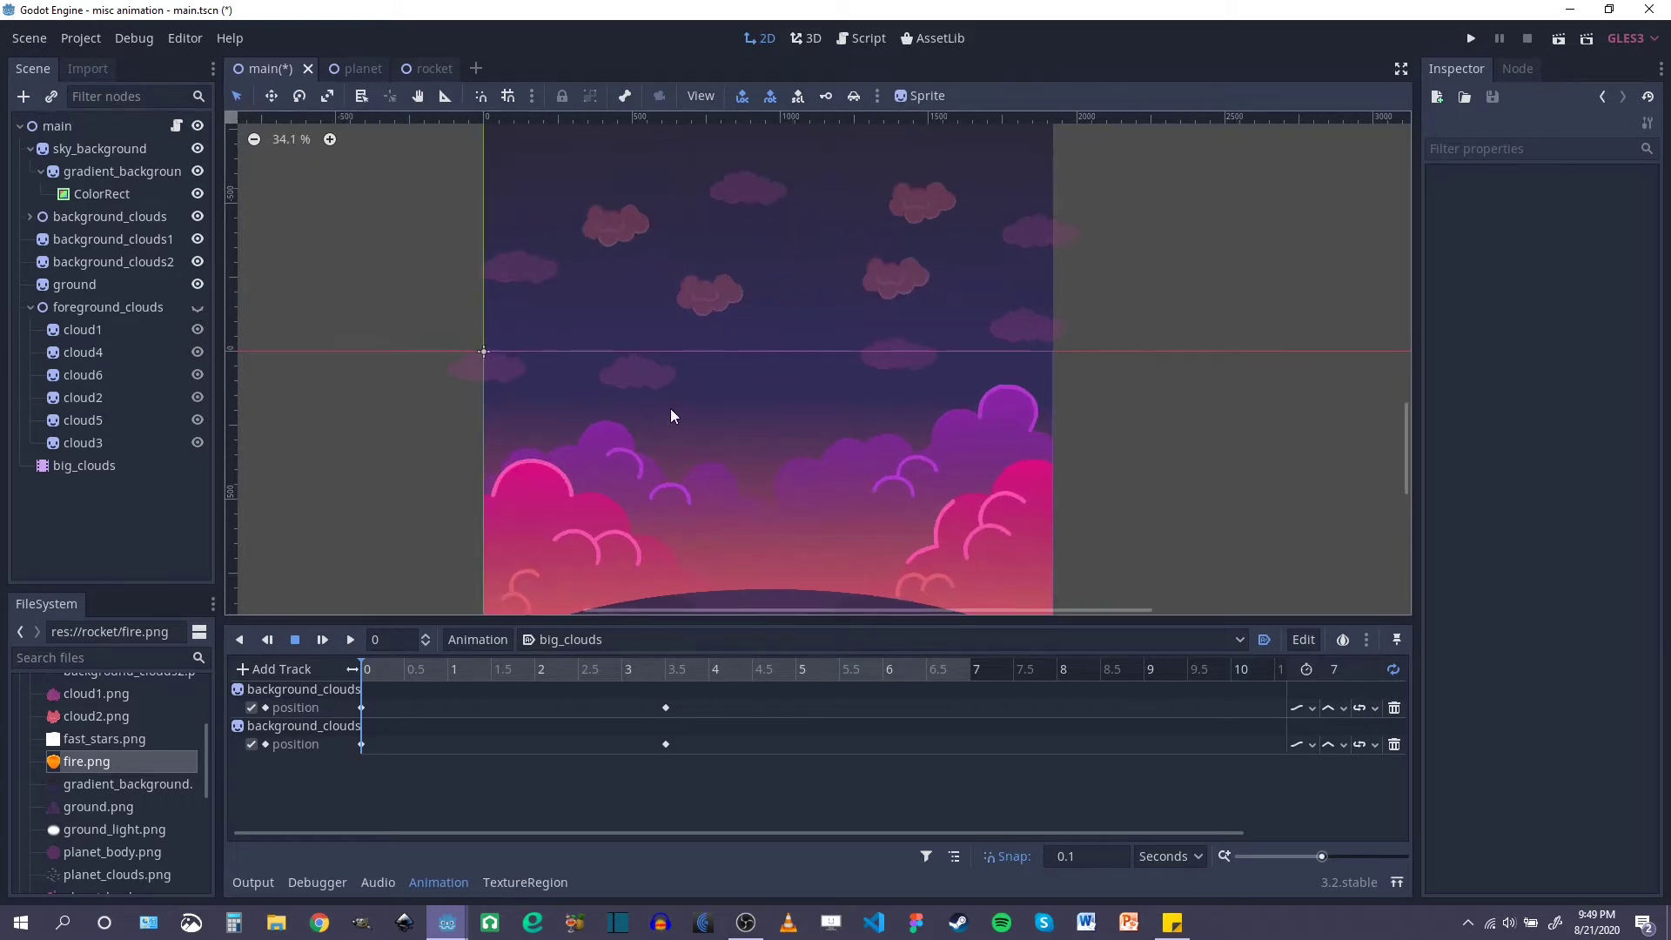
{"action": "scroll", "coordinate": [742, 343], "scroll_direction": "down", "scroll_amount": 3}
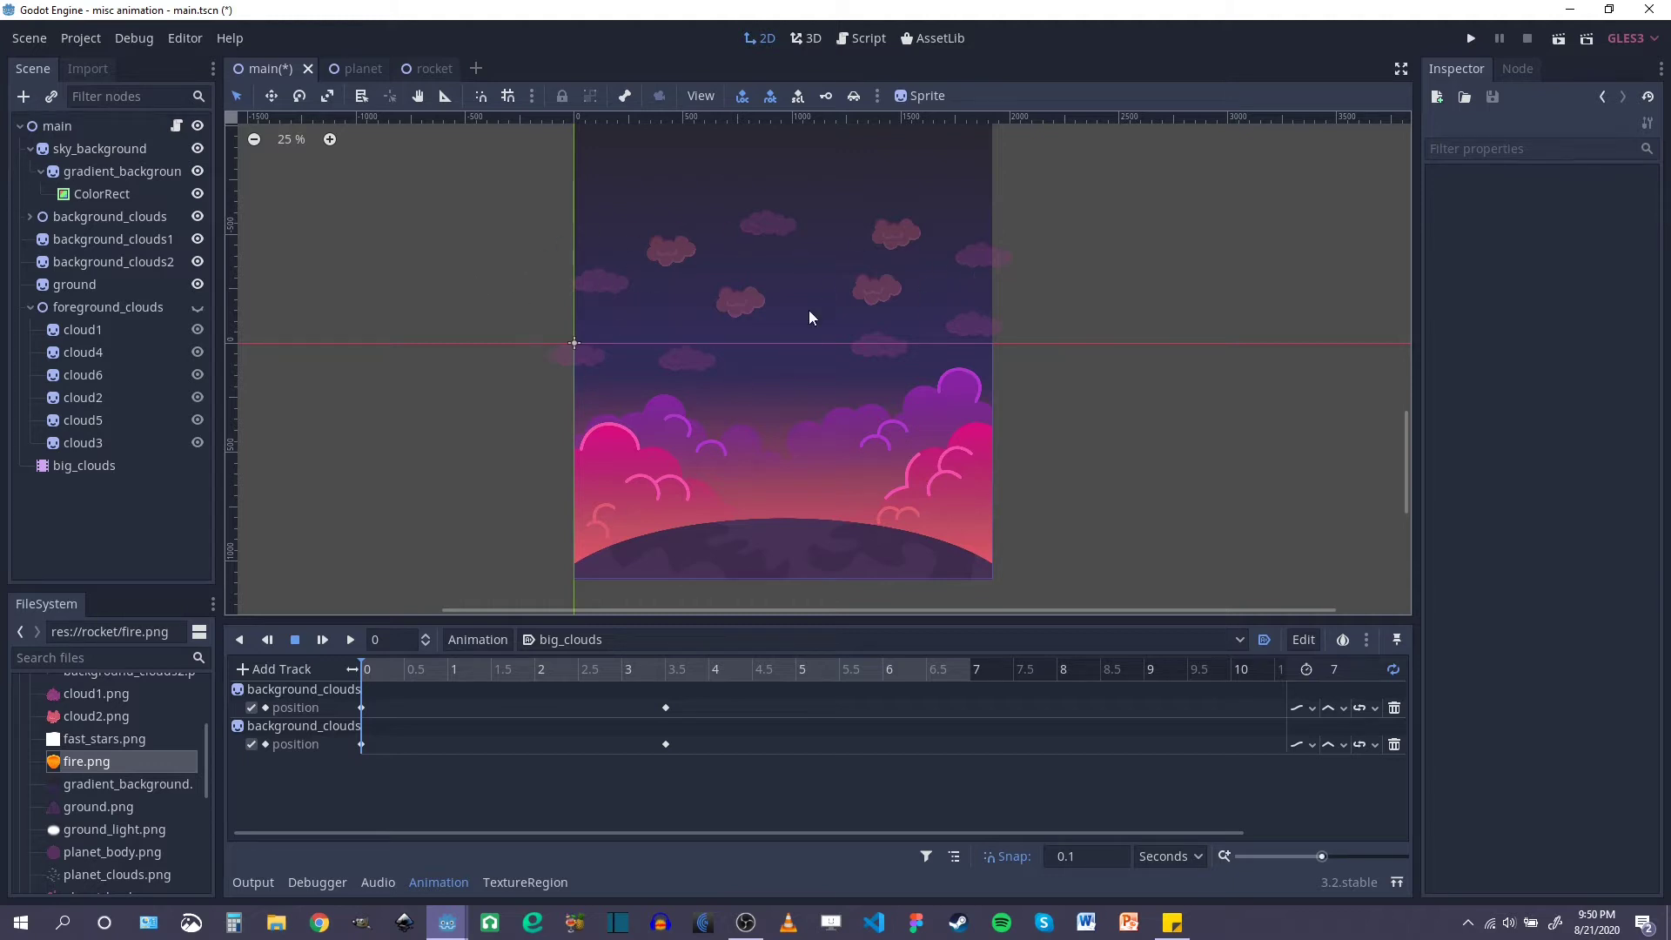
{"action": "left_click", "coordinate": [29, 307]}
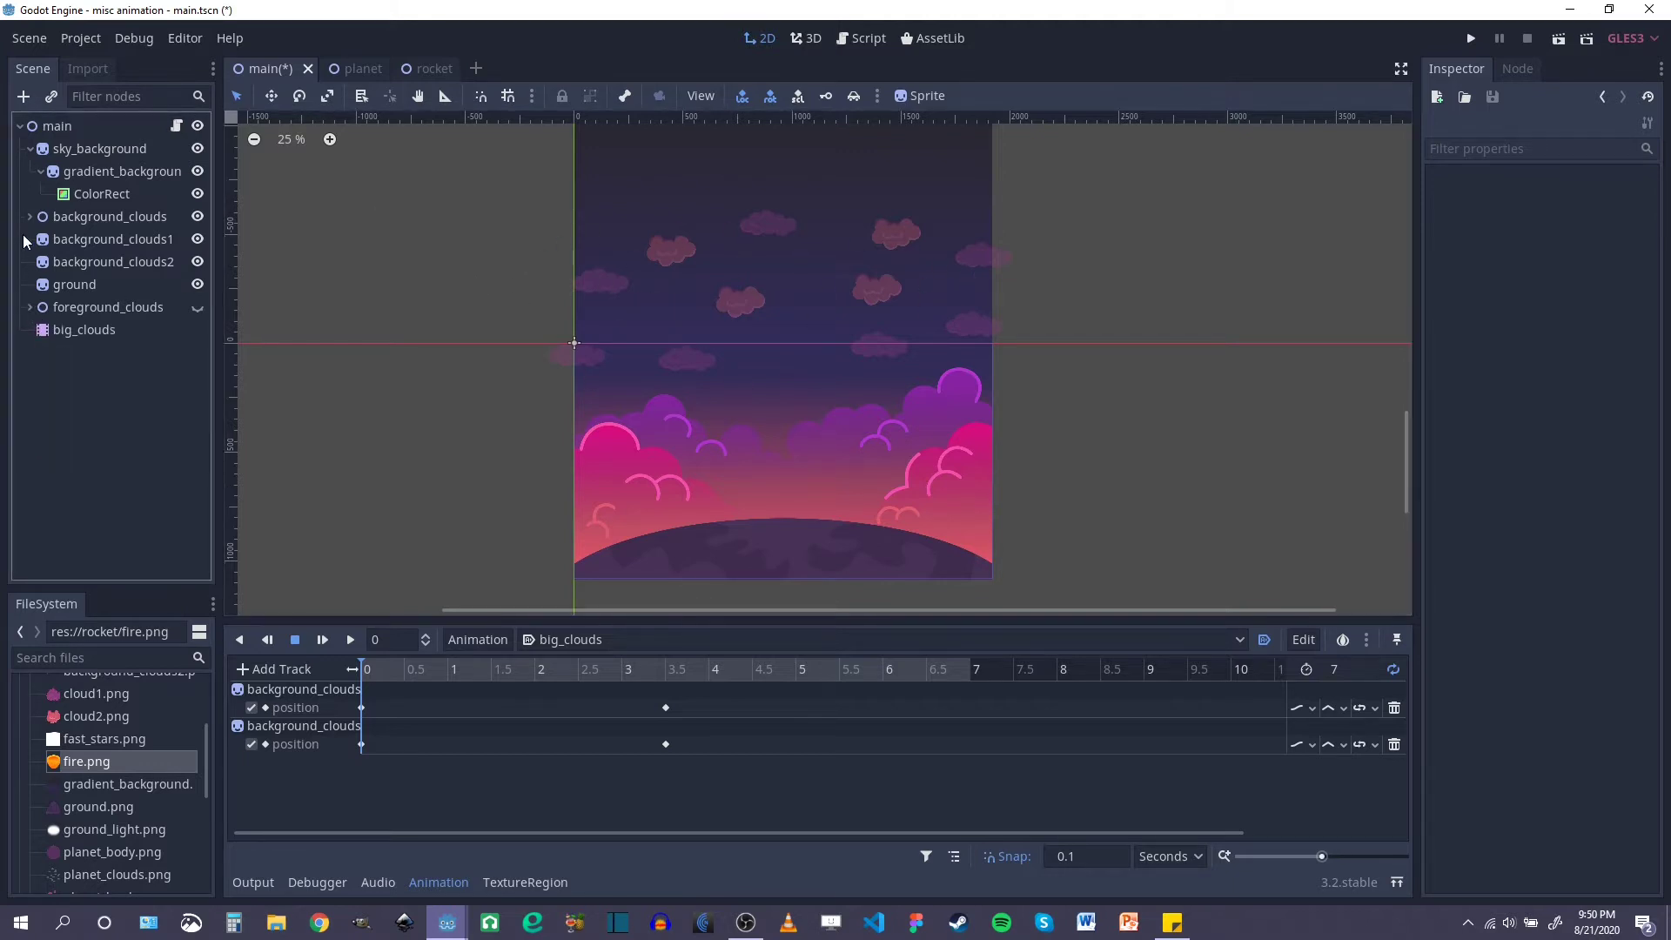
Step: Duplicate the background_clouds group with all its clouds and collapse the copy in the node tree
{"action": "left_click", "coordinate": [99, 217]}
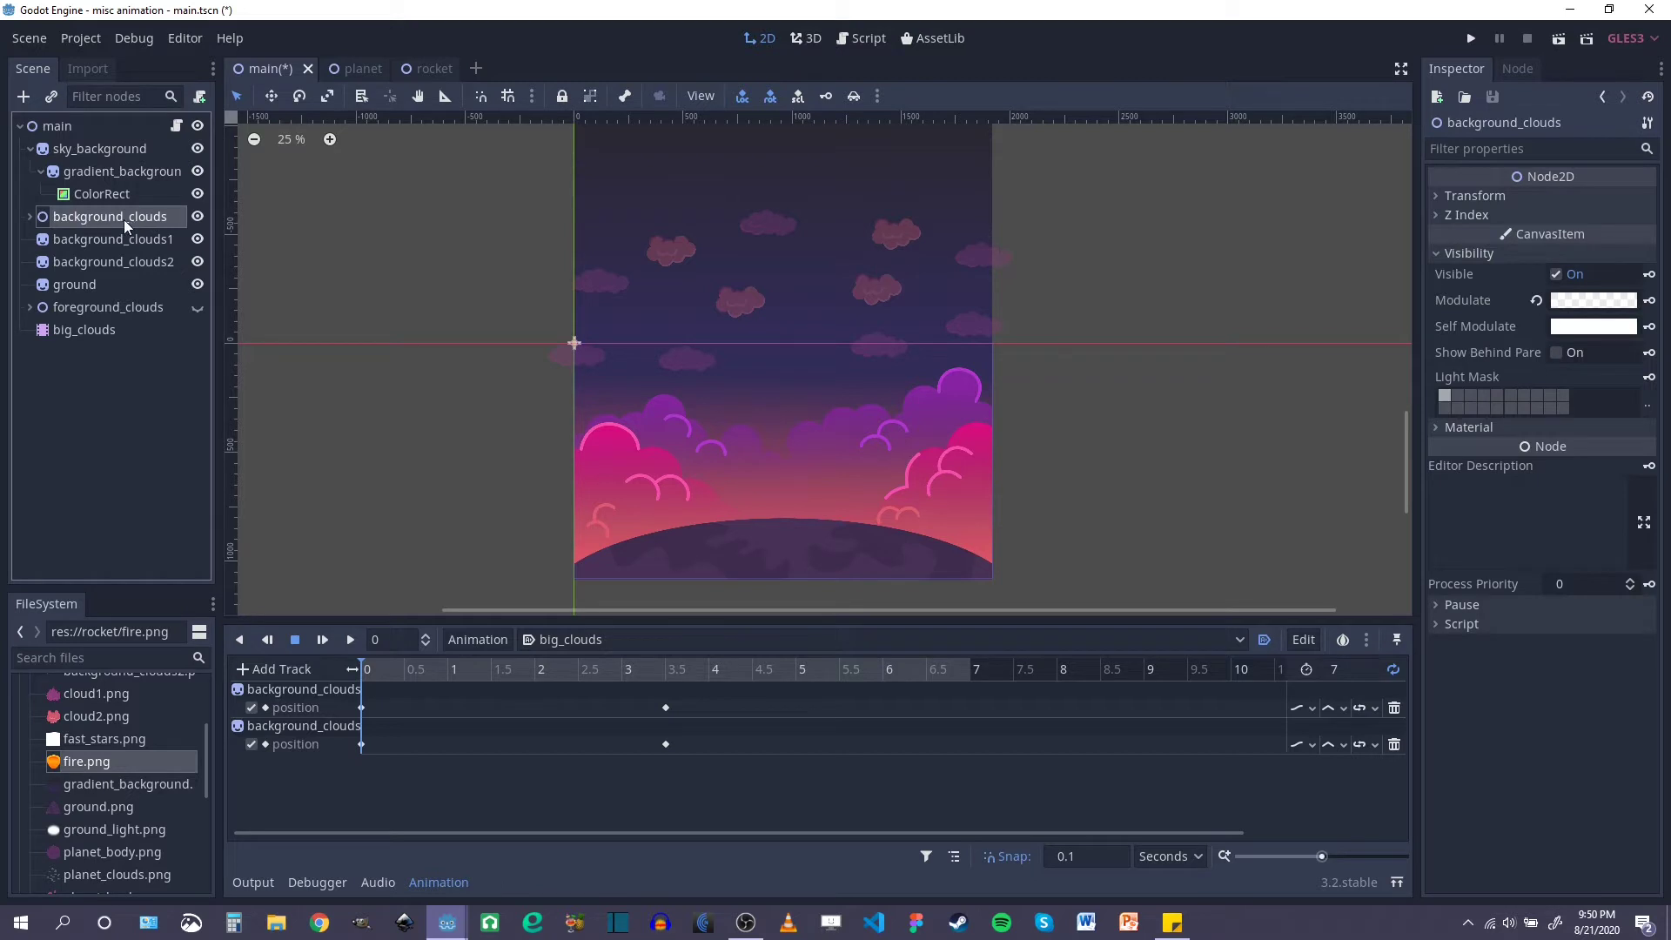
{"action": "left_click", "coordinate": [30, 217]}
{"action": "left_click", "coordinate": [29, 217]}
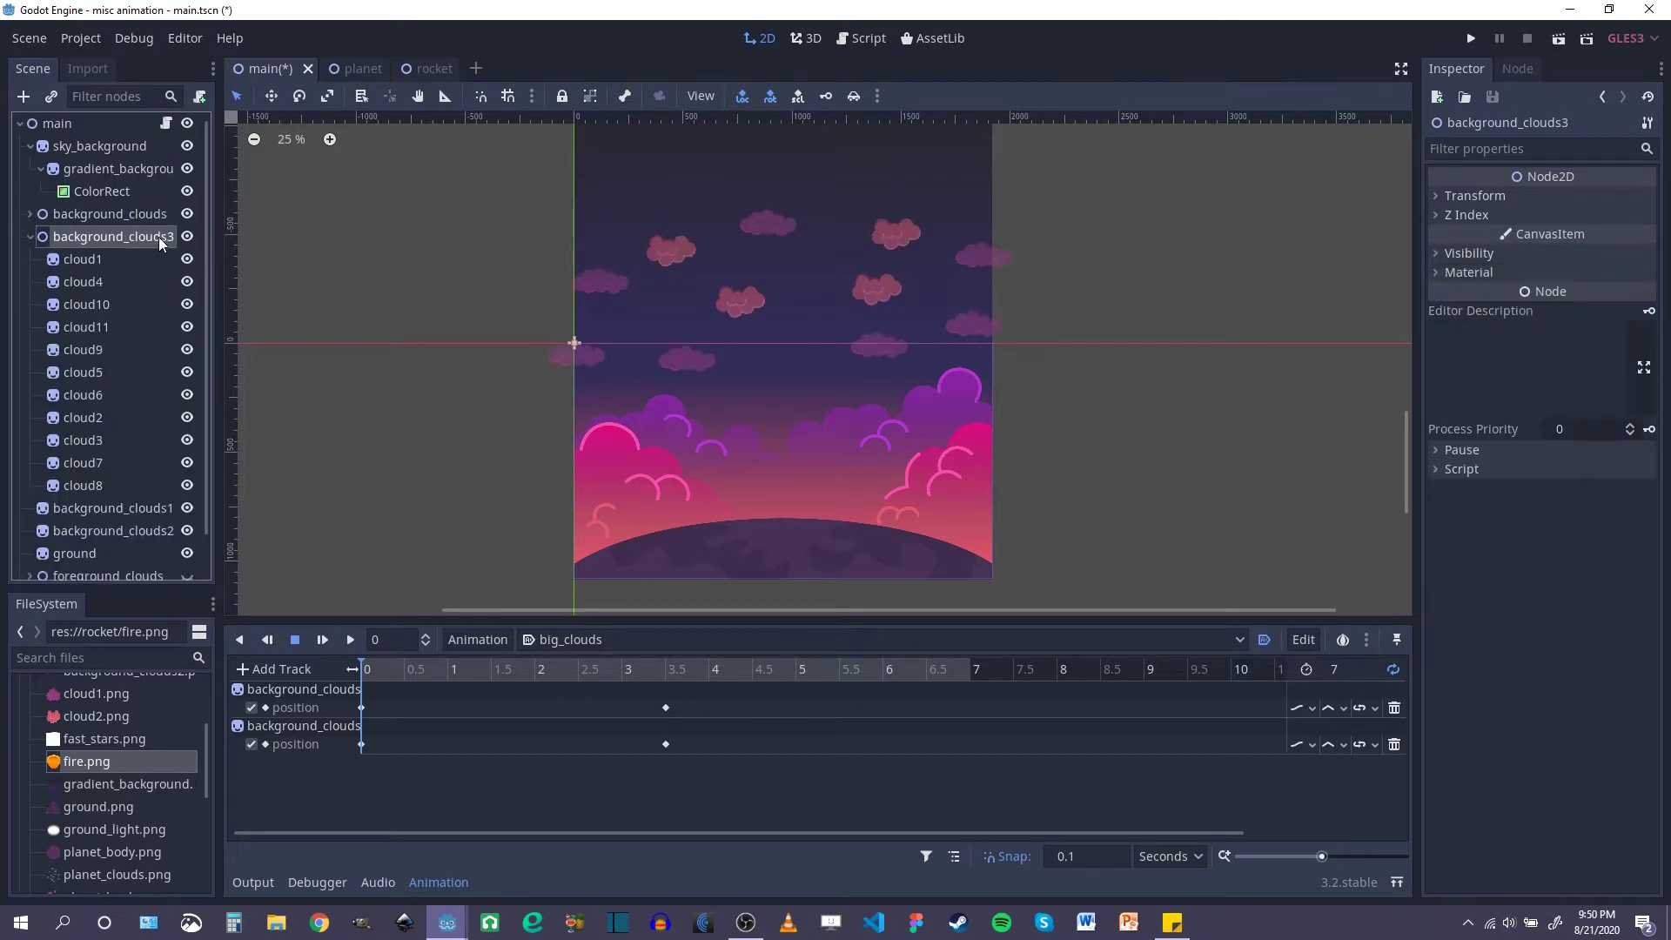
{"action": "left_click", "coordinate": [28, 237]}
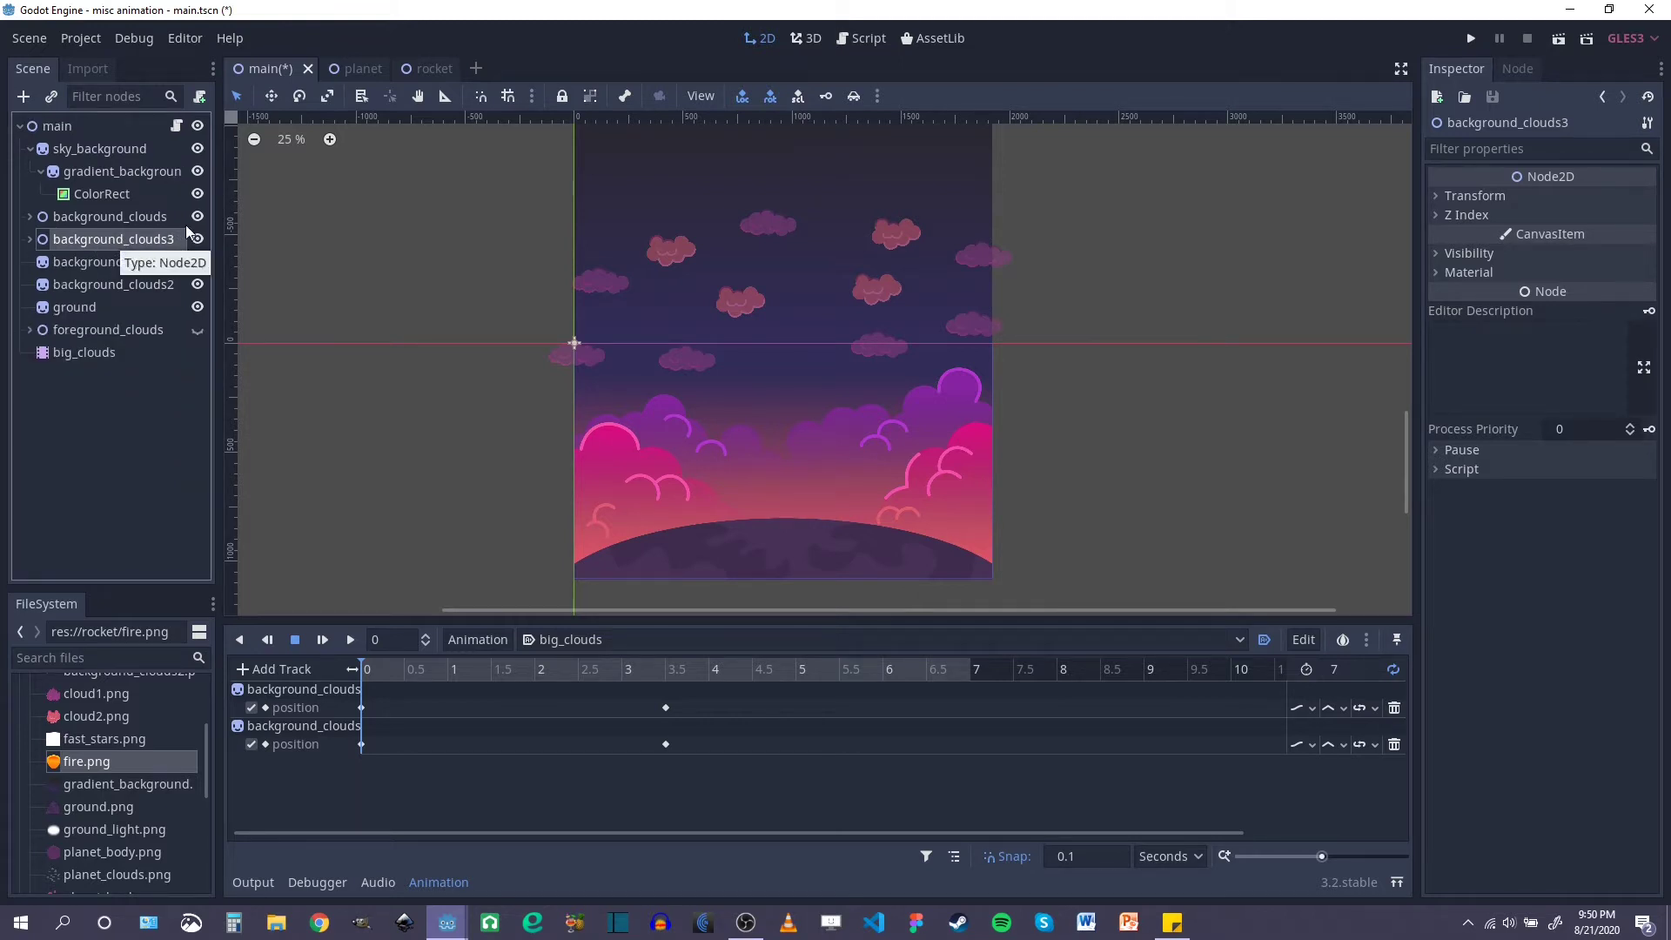
Step: Move the background_clouds3 group horizontally to the right so its clouds continue beside the originals, just beyond the sky's right edge
{"action": "left_click", "coordinate": [271, 96]}
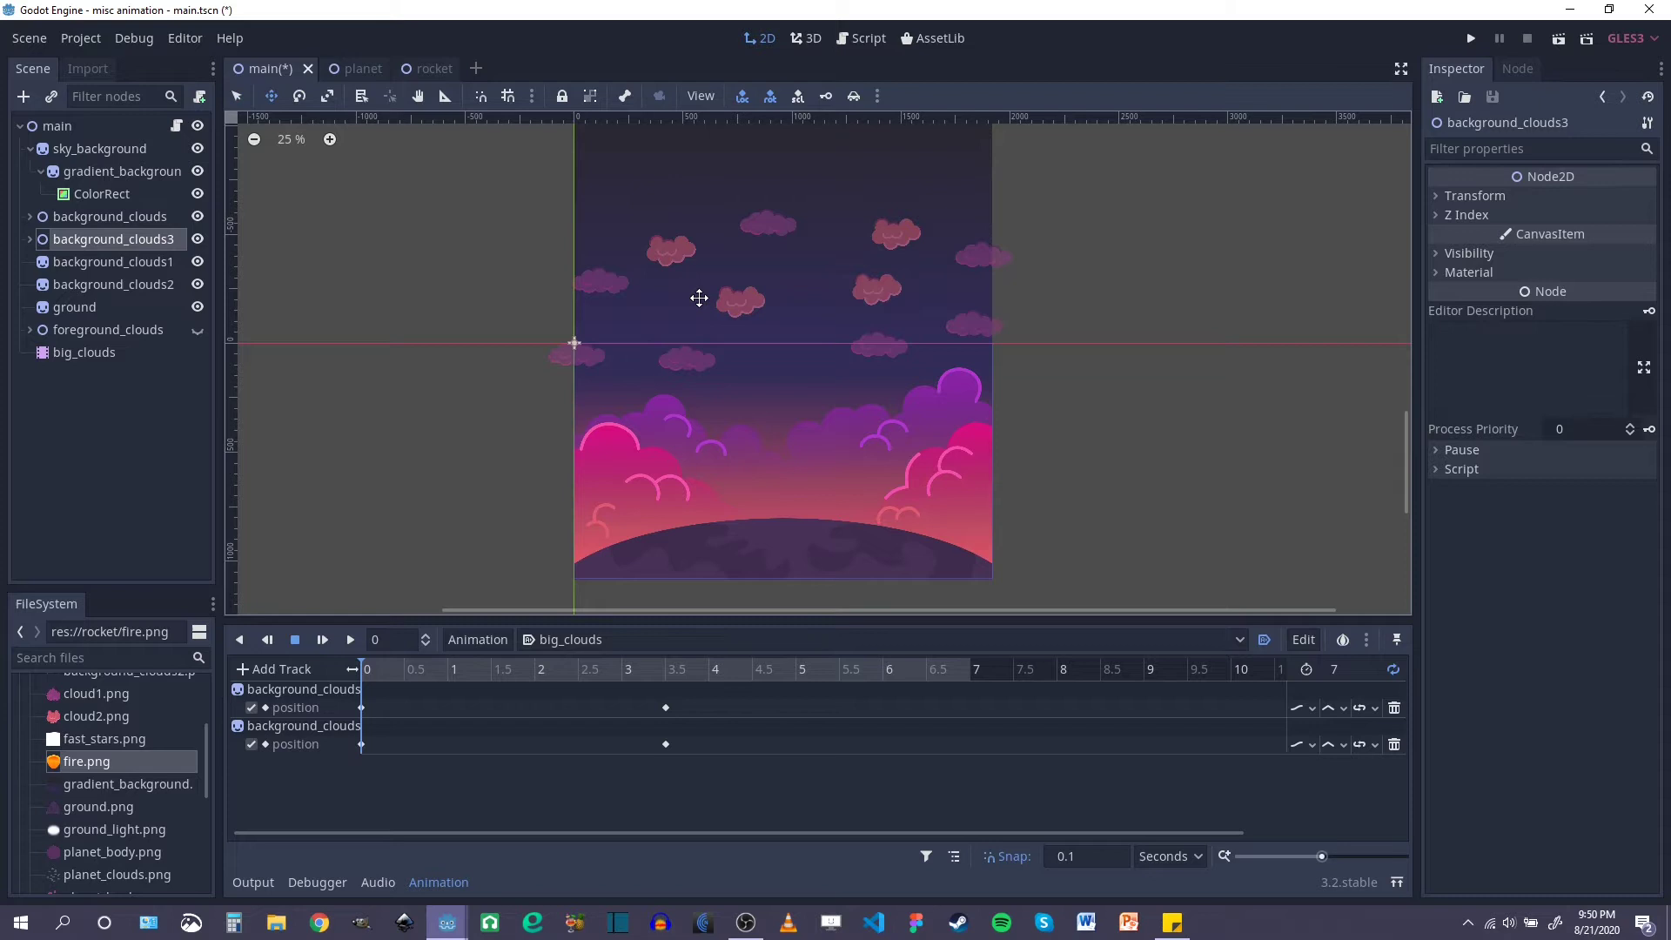
{"action": "left_click_drag", "start_coordinate": [720, 317], "coordinate": [1178, 313]}
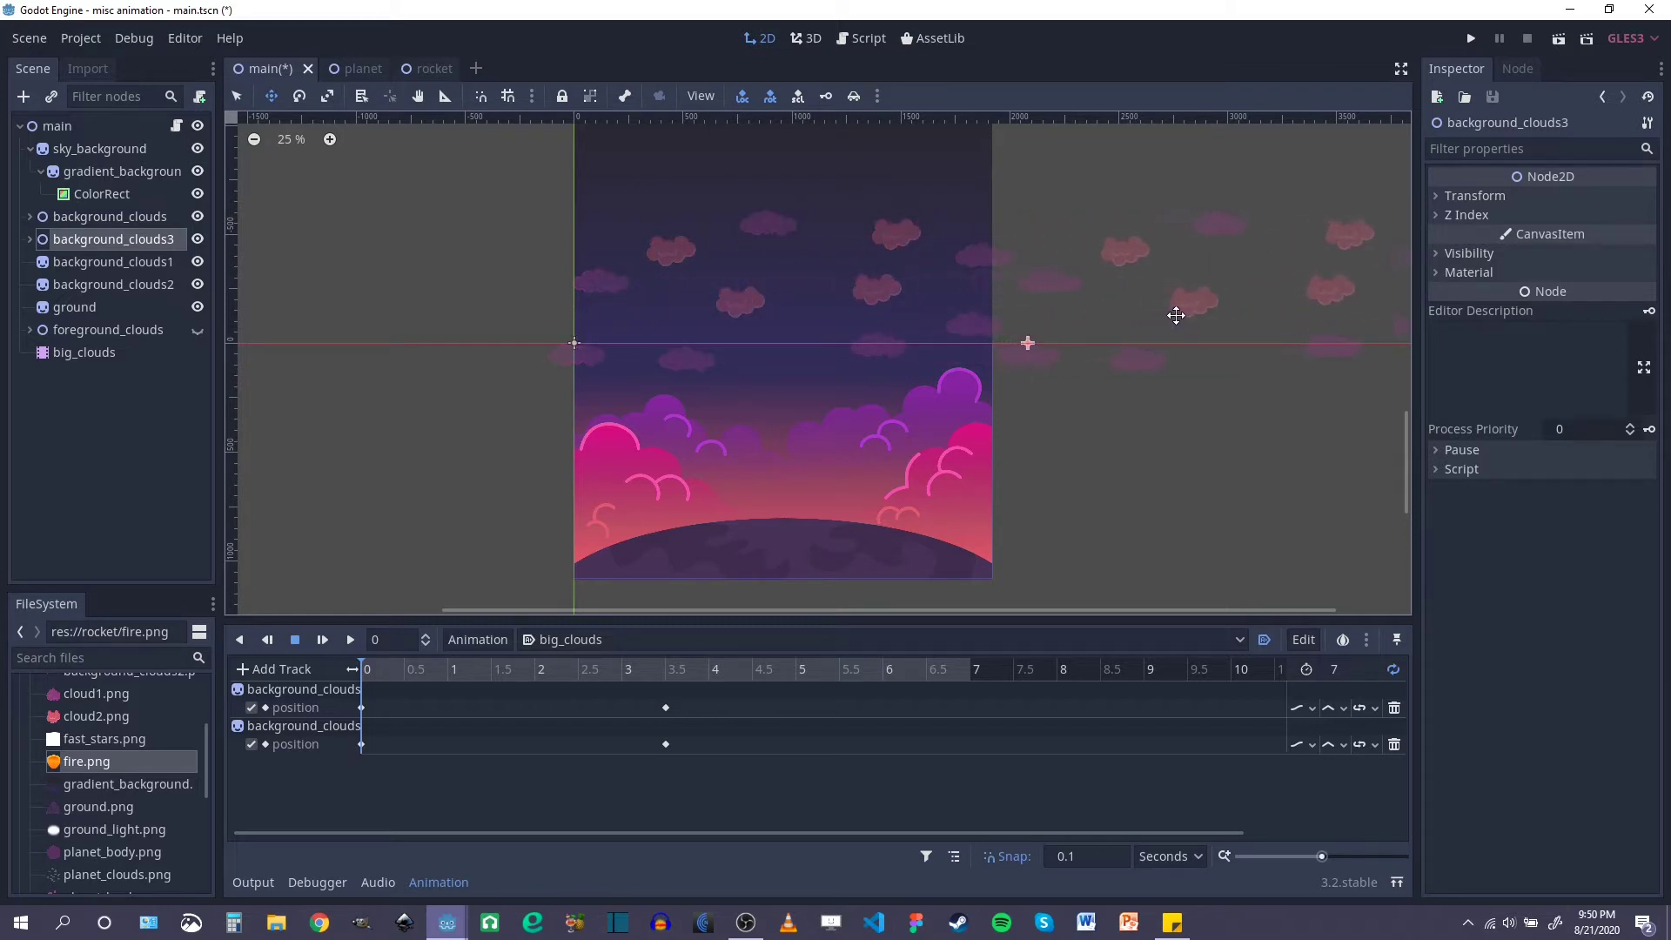
{"action": "scroll", "coordinate": [1029, 310], "scroll_direction": "up", "scroll_amount": 5}
{"action": "scroll", "coordinate": [1017, 291], "scroll_direction": "up", "scroll_amount": 3}
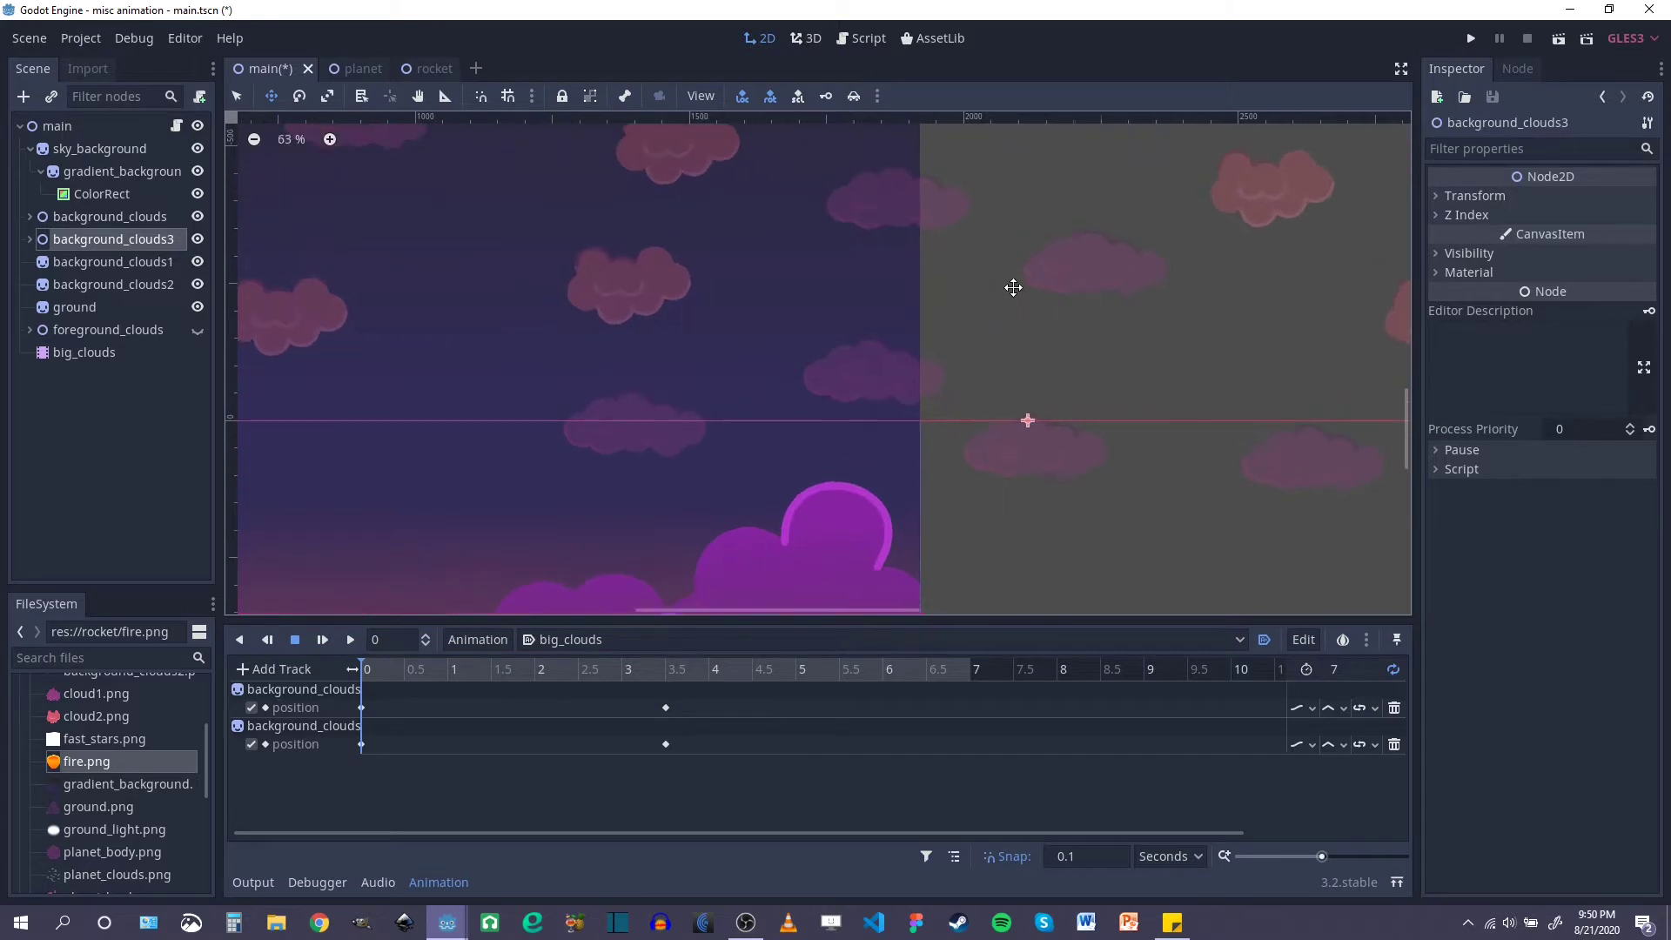
{"action": "left_click_drag", "start_coordinate": [964, 382], "coordinate": [964, 381]}
{"action": "scroll", "coordinate": [940, 370], "scroll_direction": "down", "scroll_amount": 5}
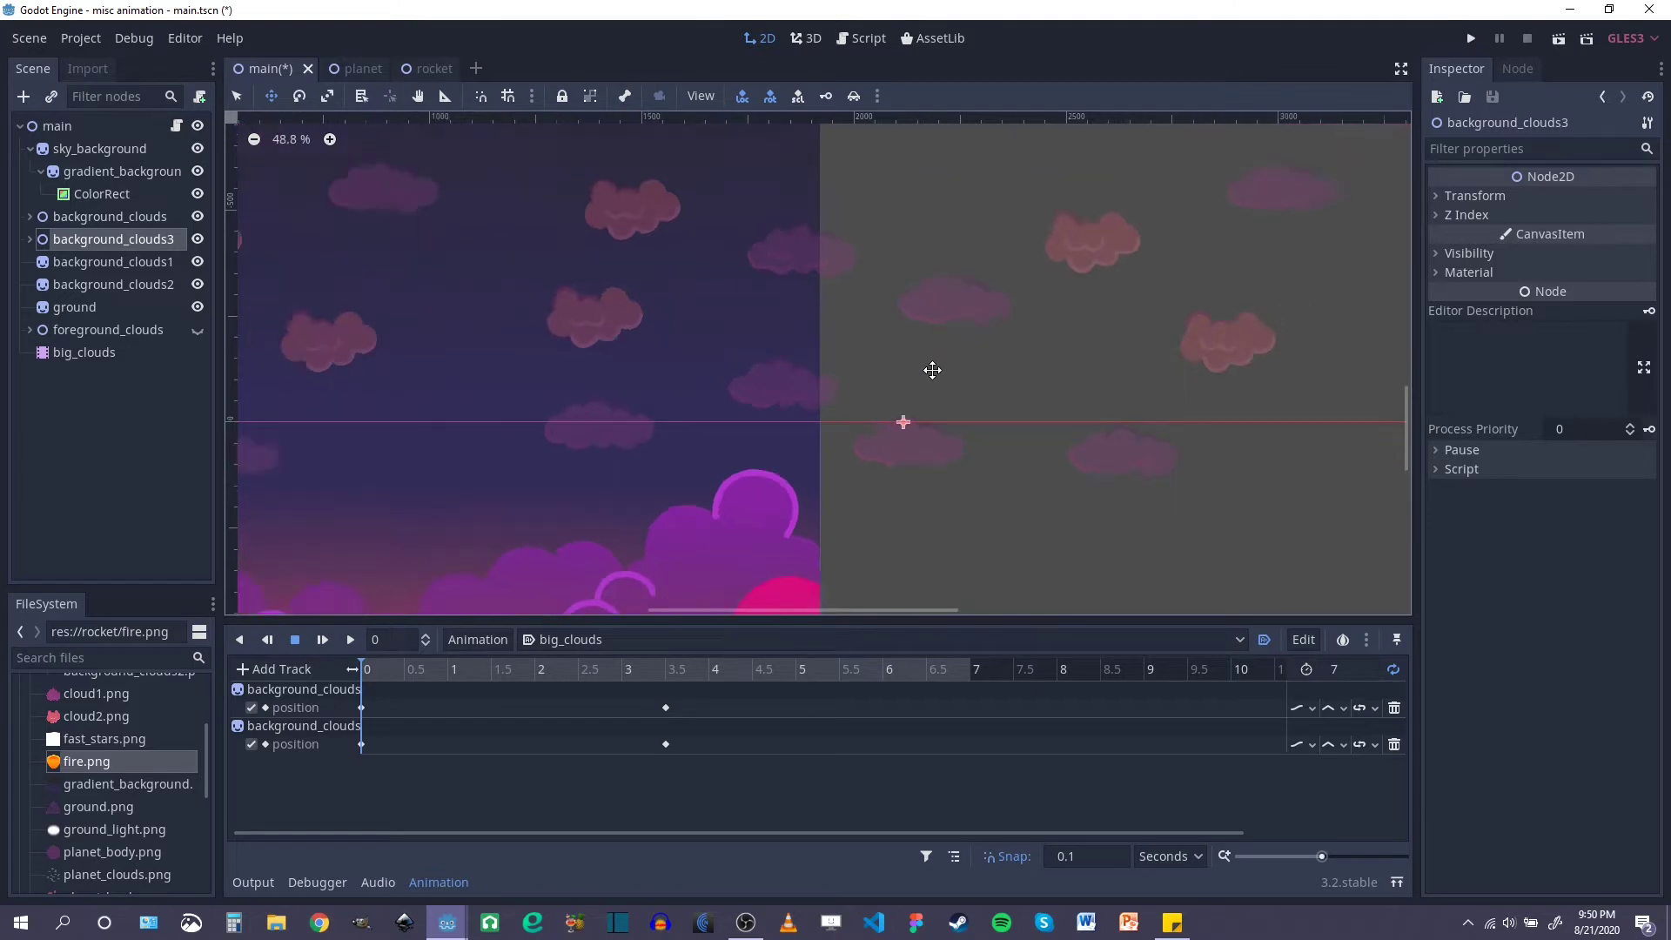
{"action": "middle_click_drag", "start_coordinate": [832, 344], "coordinate": [842, 305]}
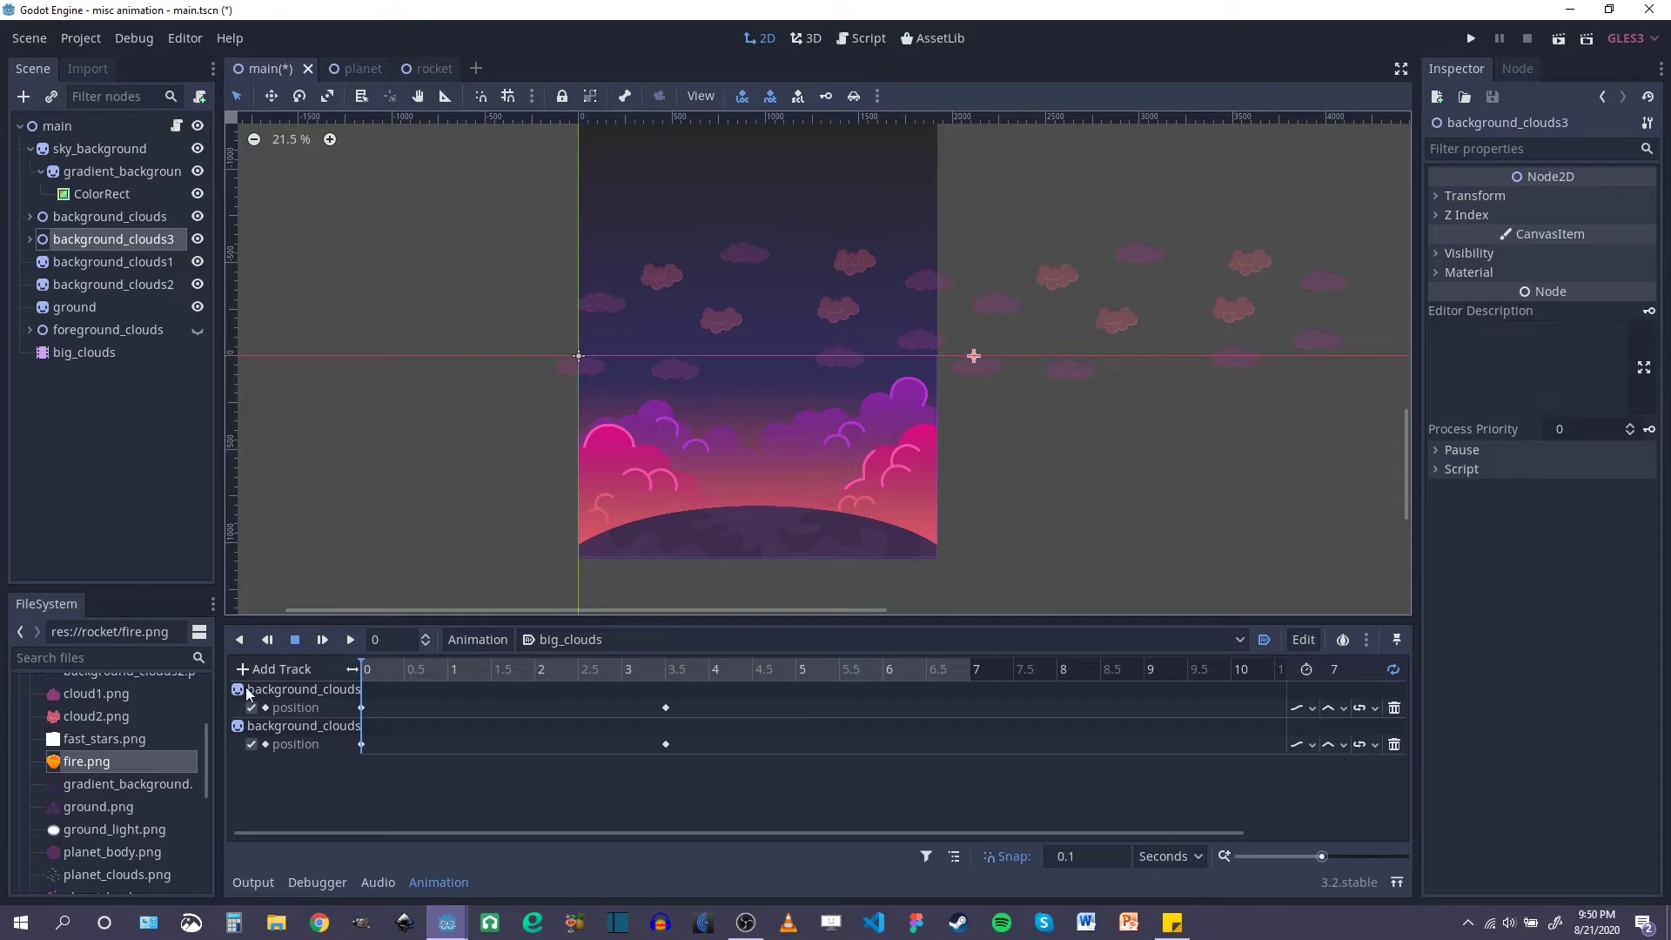
Step: Add a property track to the big_clouds animation for the position of the background_clouds group
{"action": "left_click", "coordinate": [91, 353]}
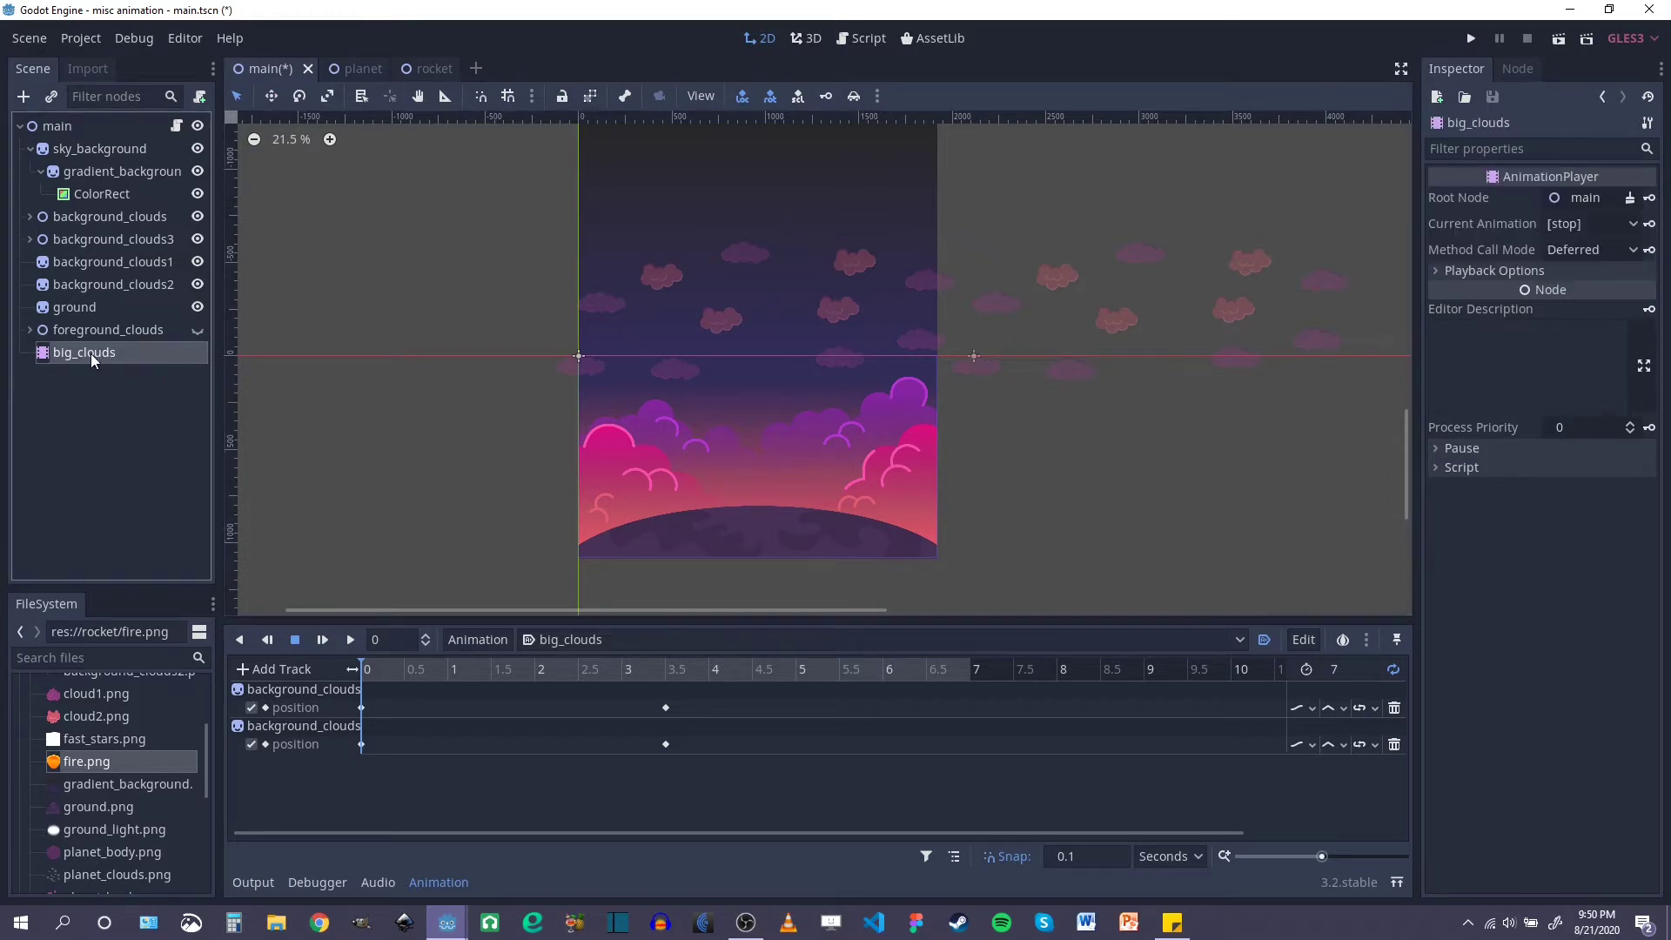
{"action": "left_click_drag", "start_coordinate": [852, 621], "coordinate": [845, 593]}
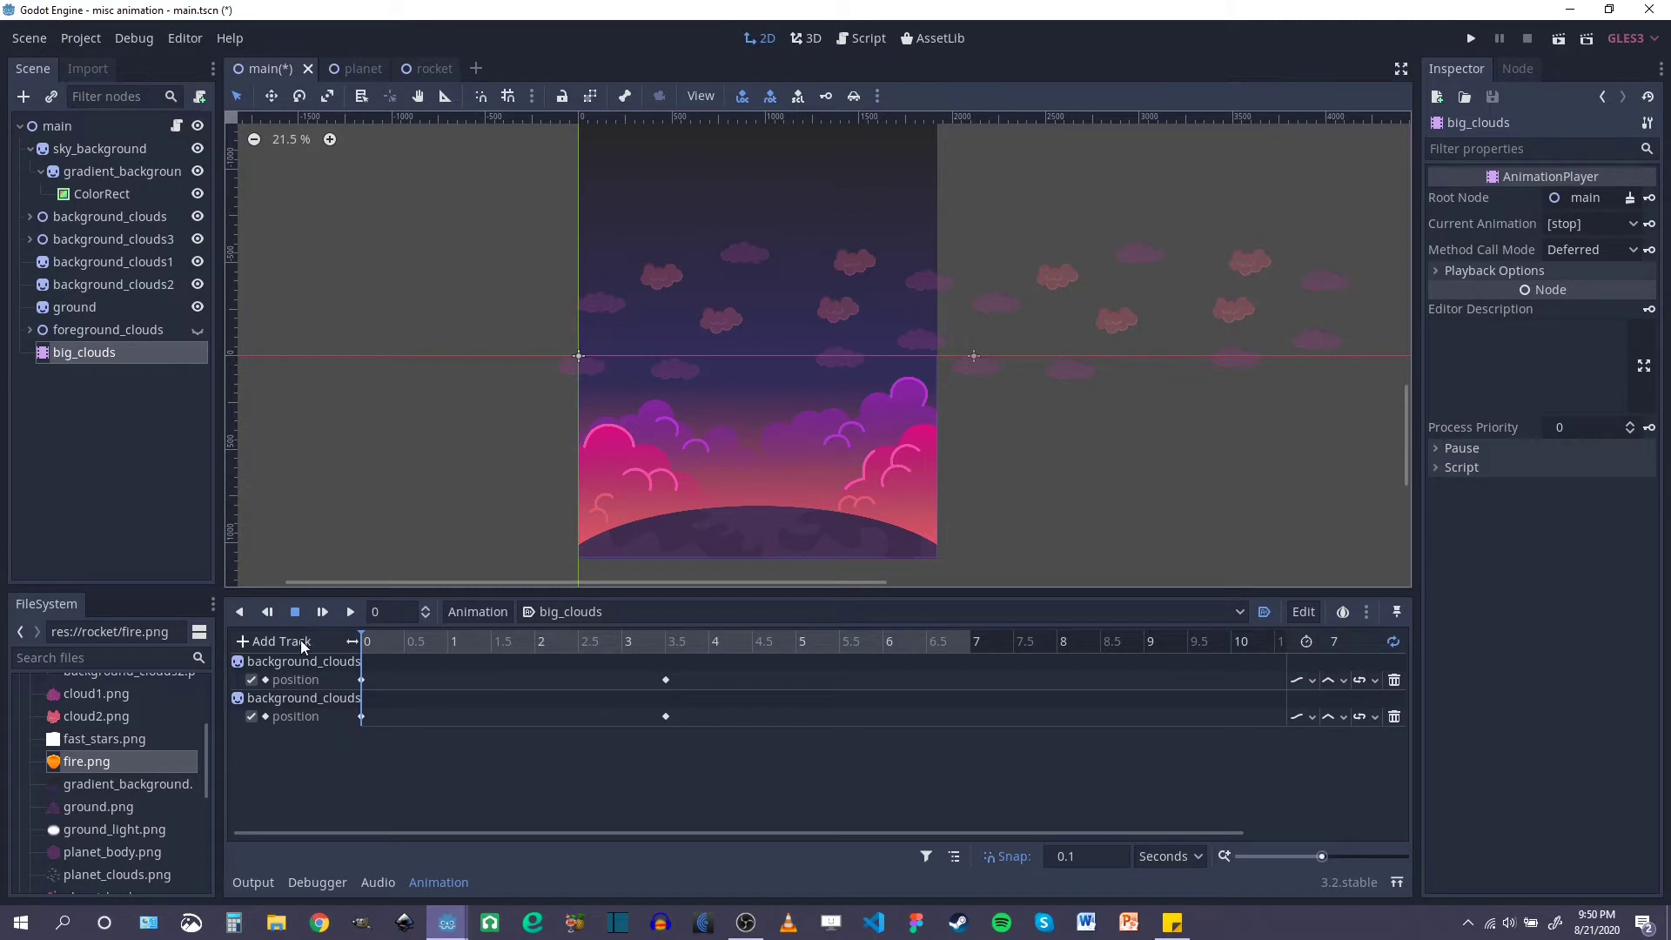
{"action": "left_click", "coordinate": [297, 639]}
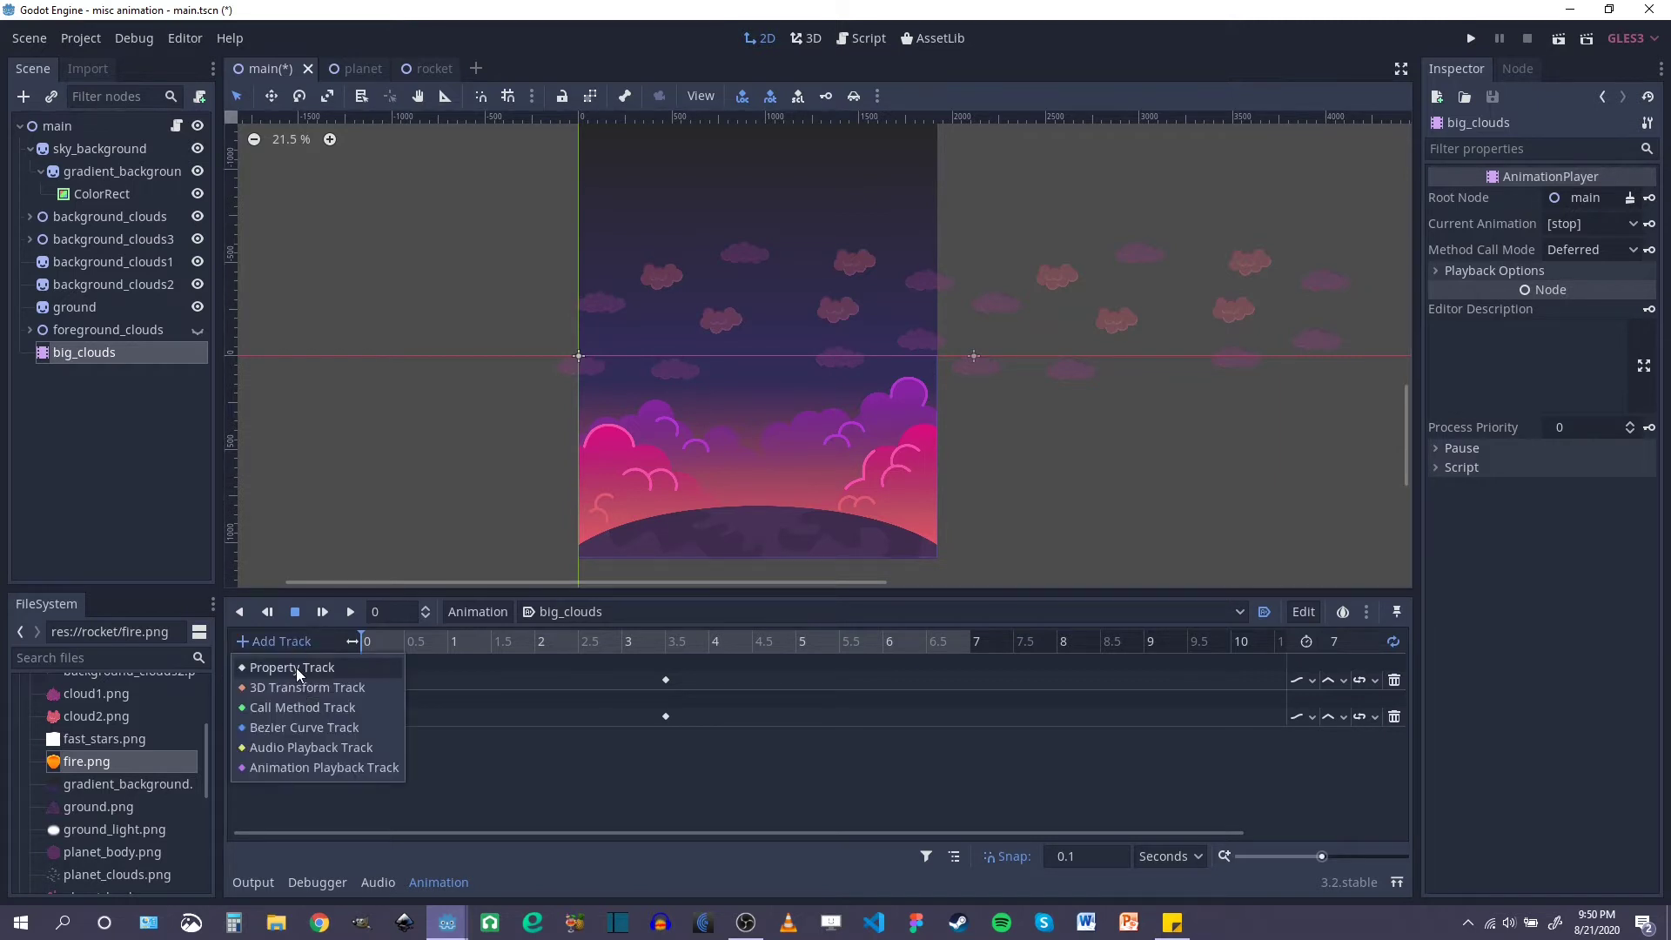
{"action": "left_click", "coordinate": [296, 667]}
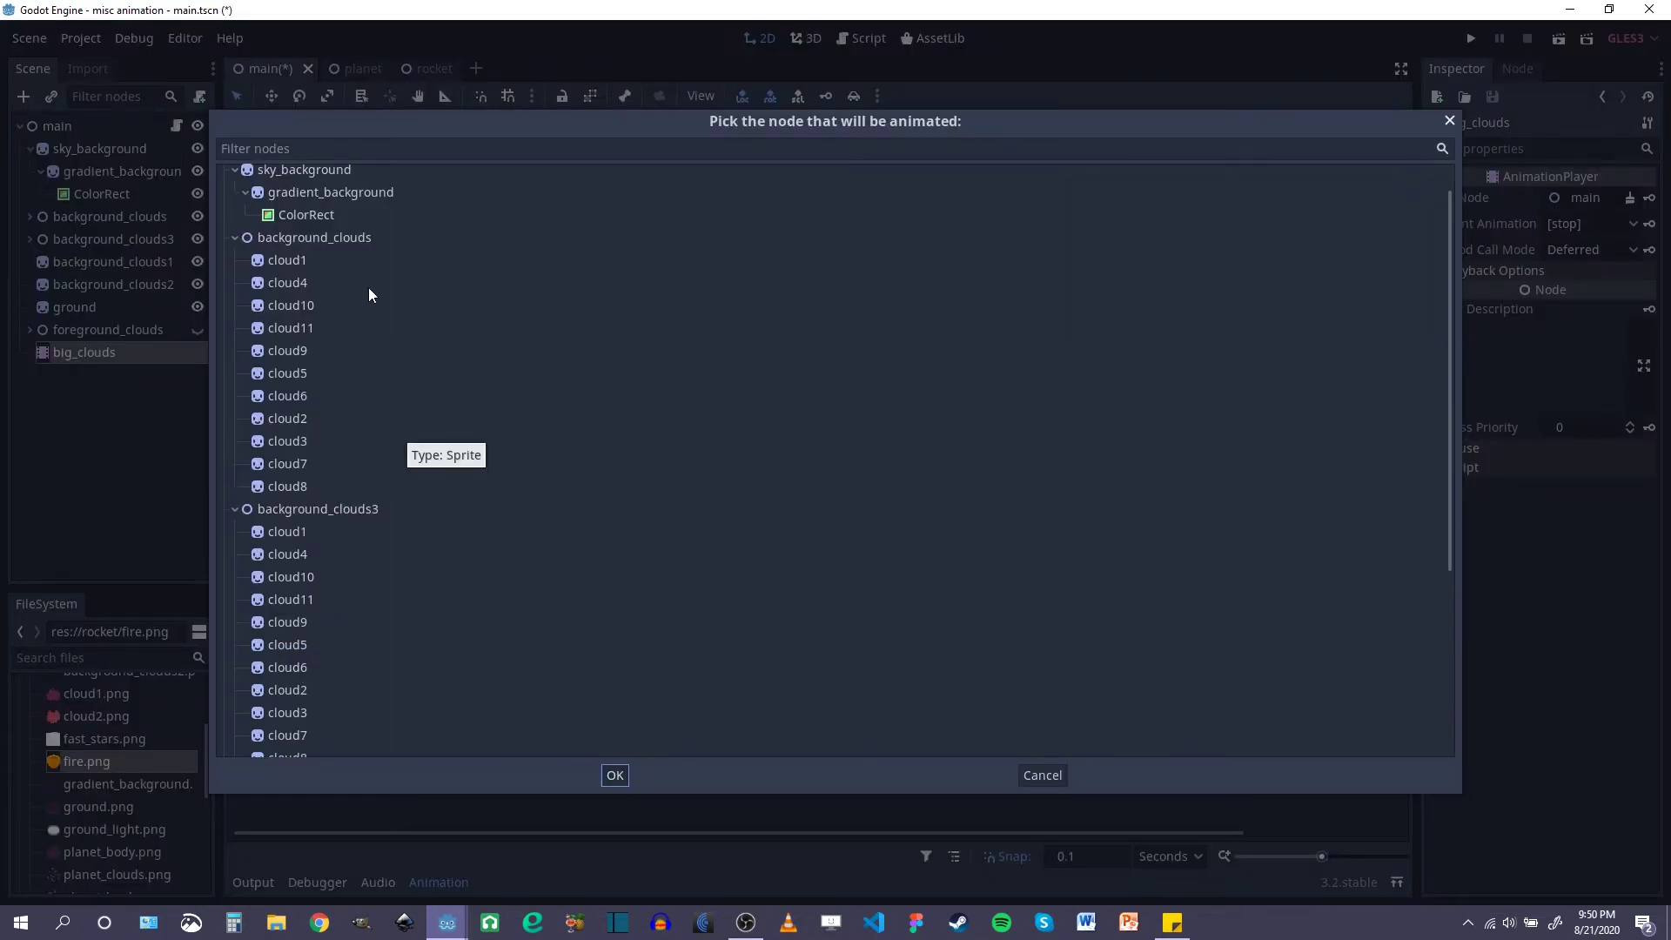
{"action": "left_click", "coordinate": [234, 236]}
{"action": "left_click", "coordinate": [299, 237]}
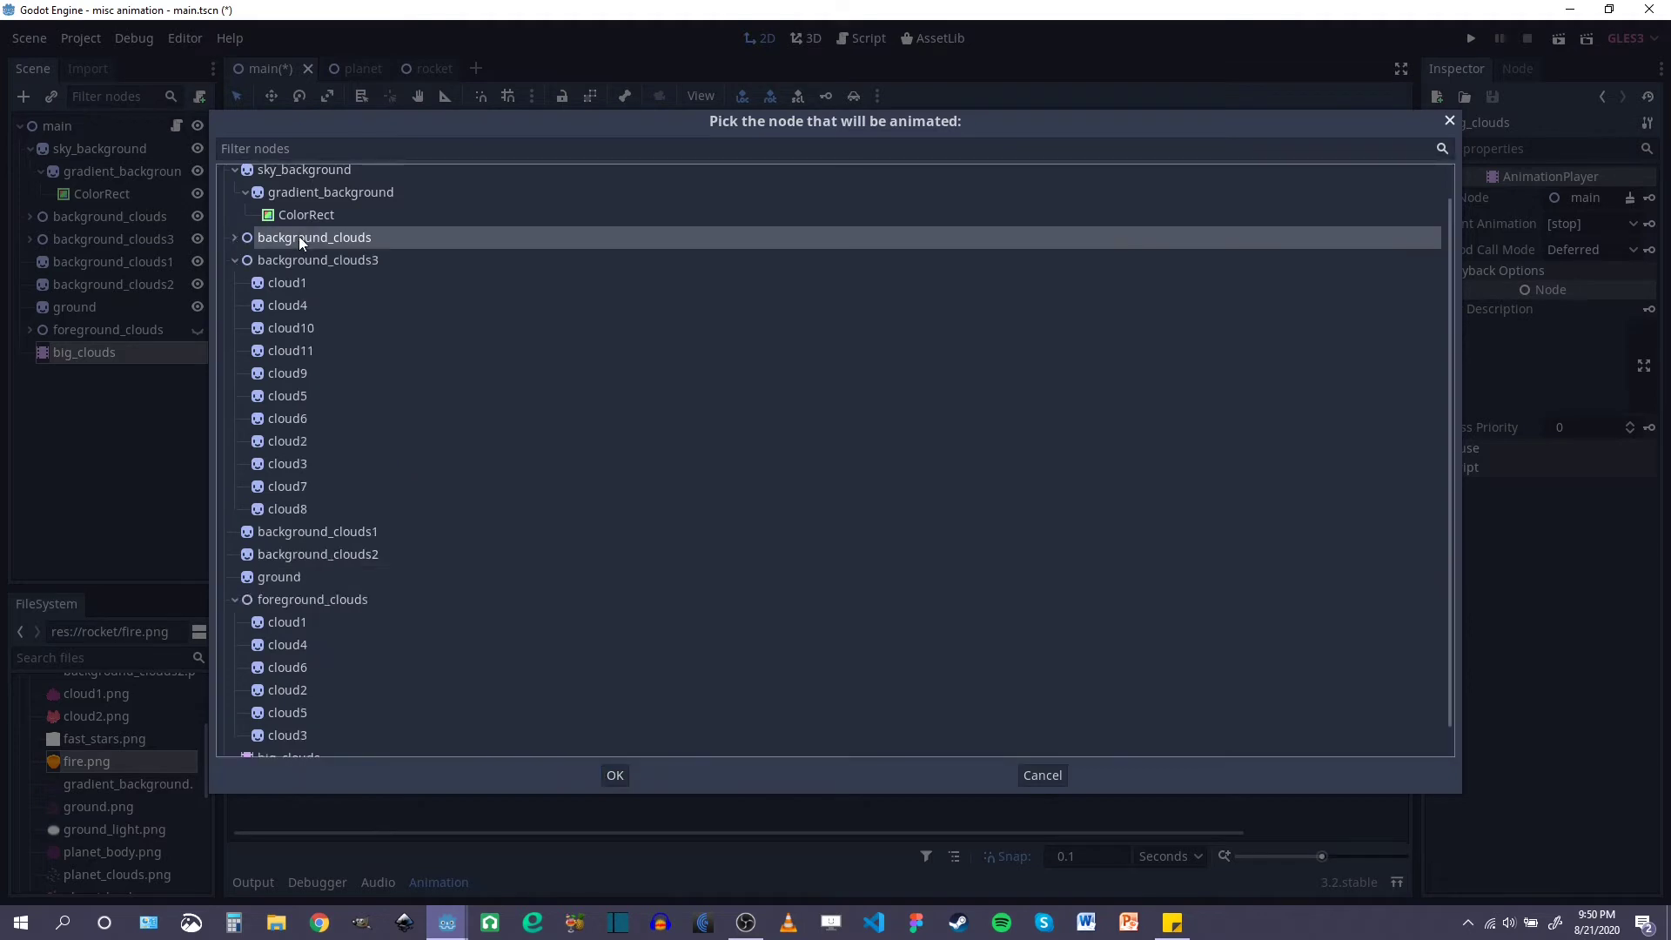
{"action": "left_click", "coordinate": [234, 260]}
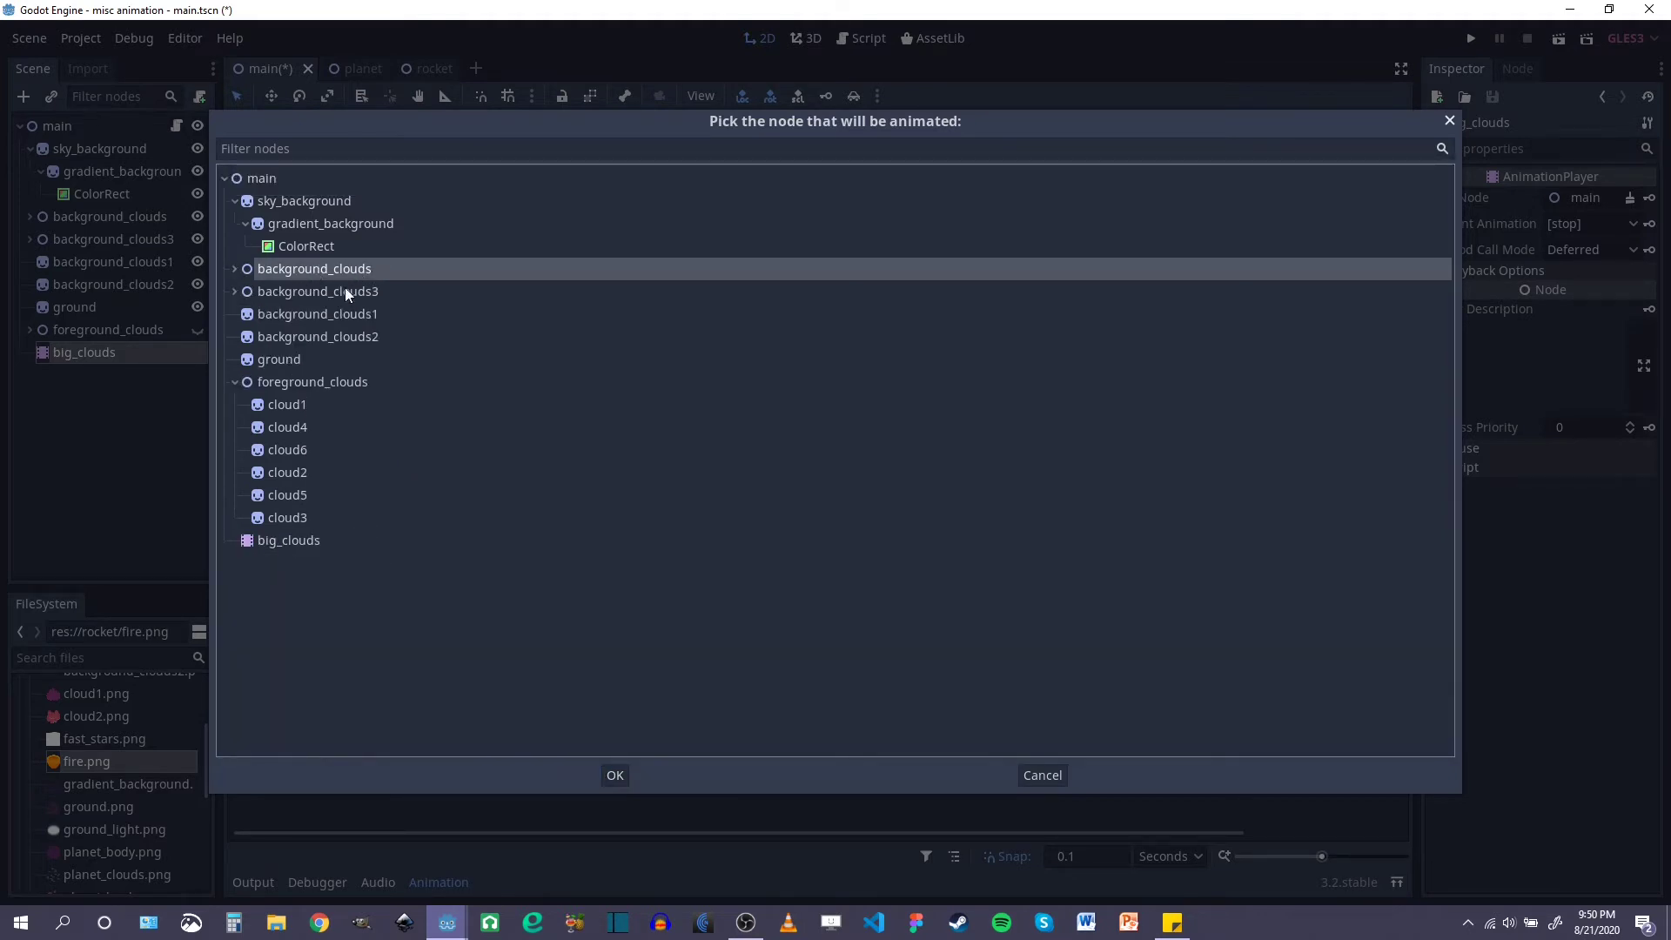
{"action": "left_click", "coordinate": [337, 314]}
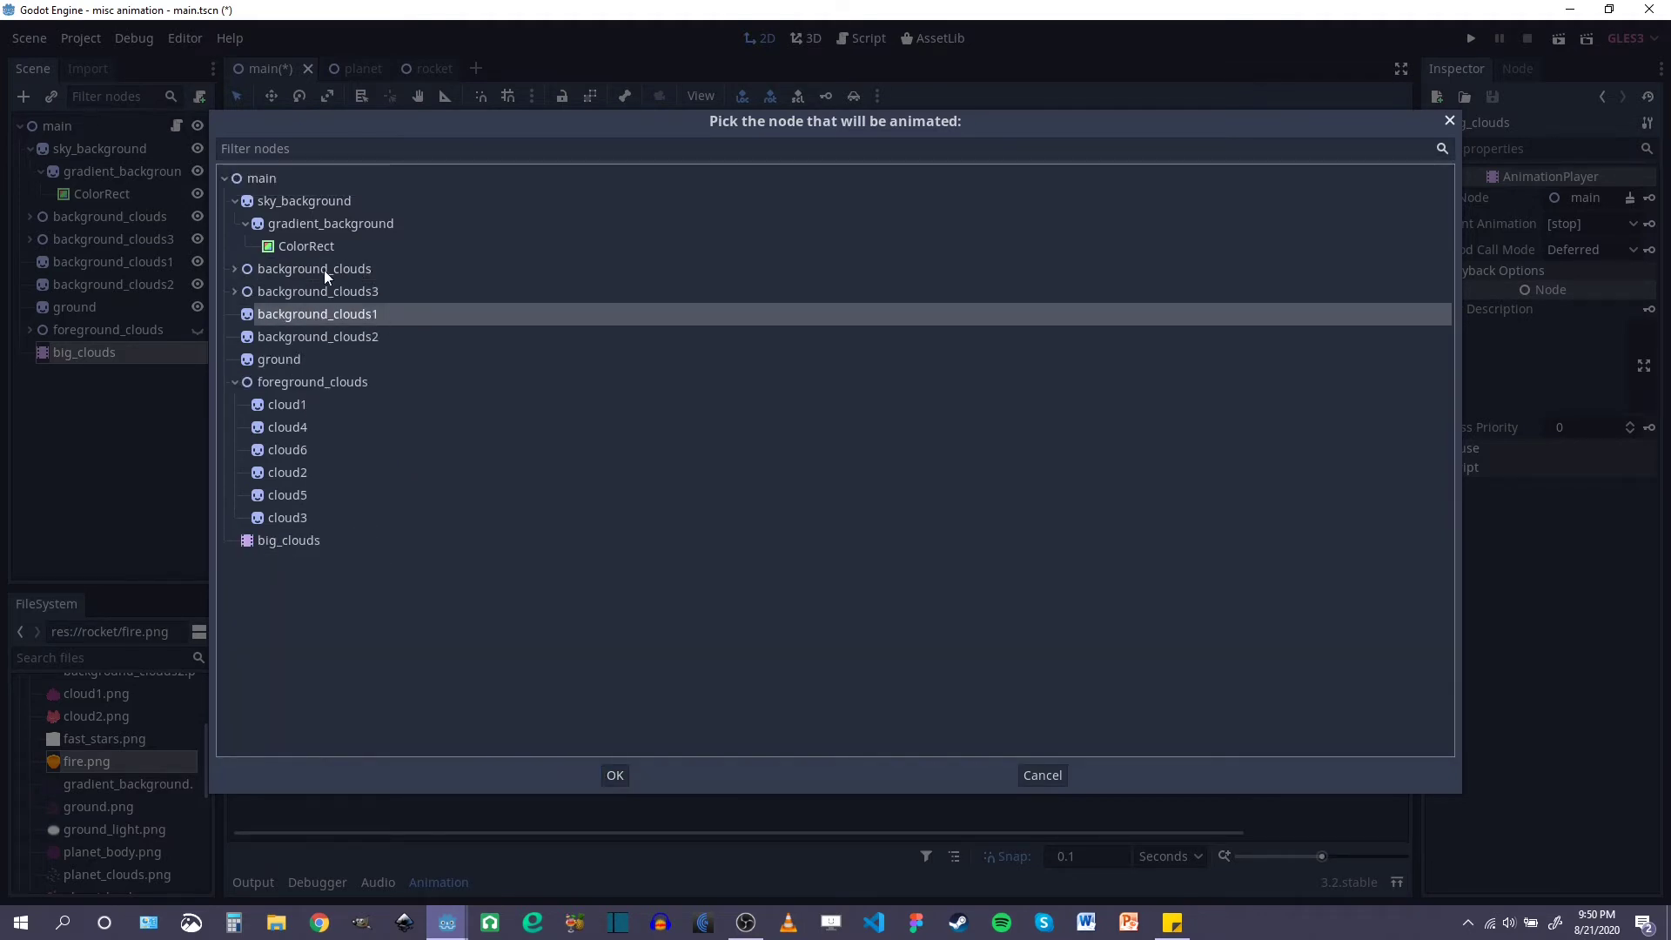
{"action": "left_click", "coordinate": [369, 270]}
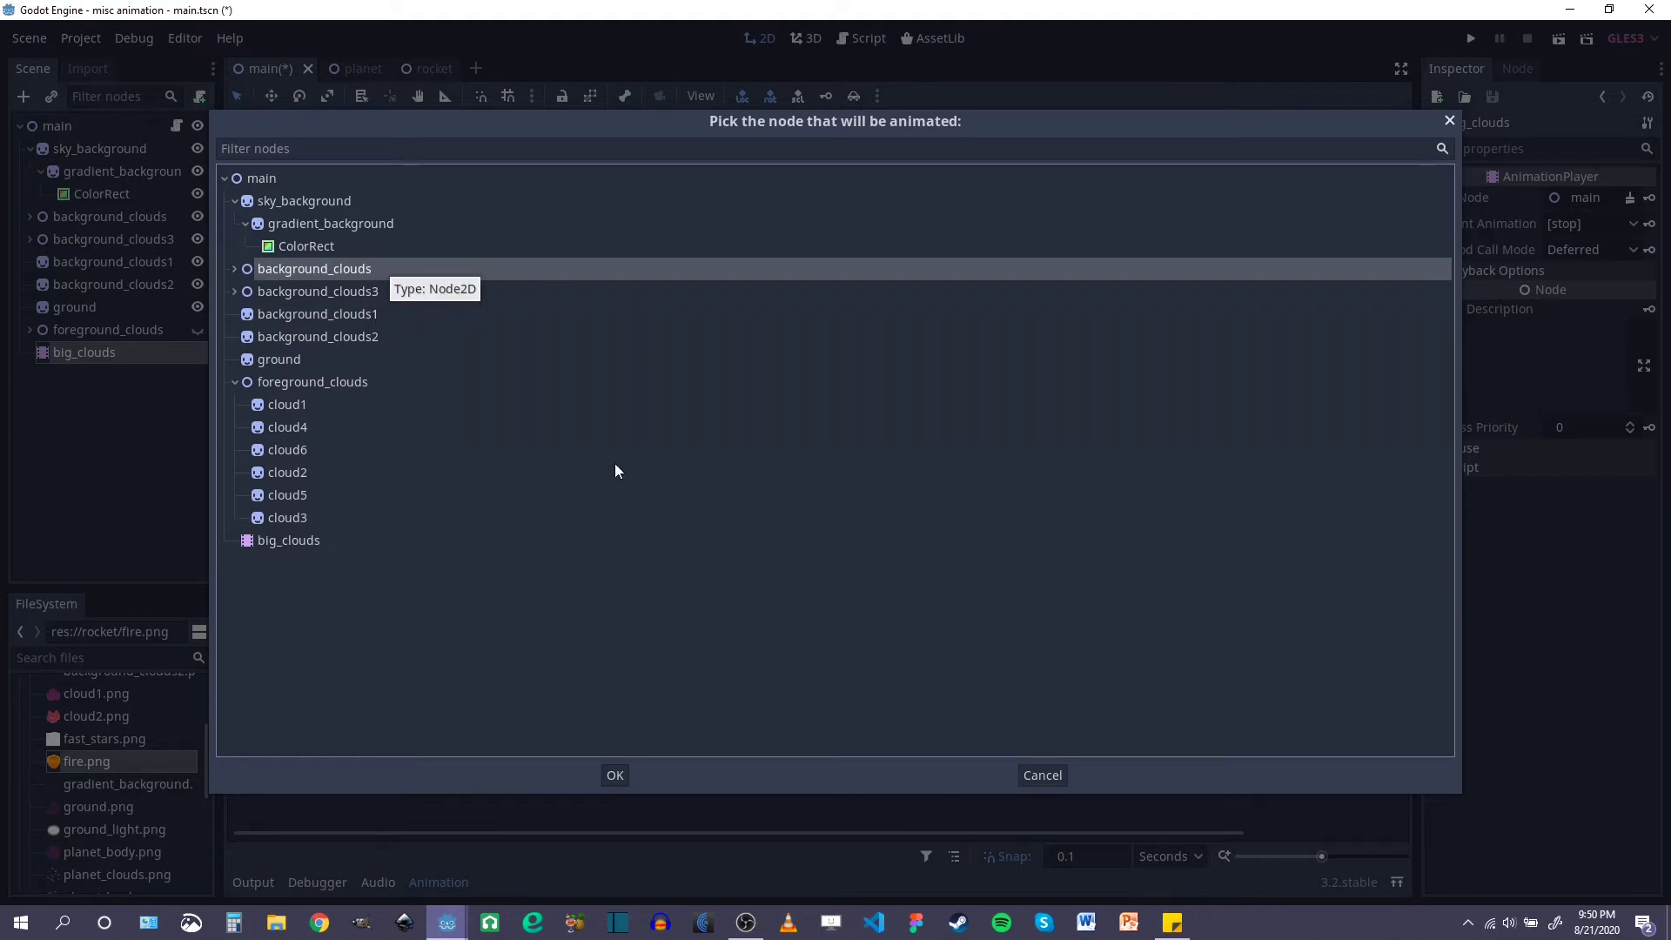
{"action": "left_click", "coordinate": [615, 775]}
{"action": "scroll", "coordinate": [409, 497], "scroll_direction": "up", "scroll_amount": 3}
{"action": "left_click", "coordinate": [407, 320]}
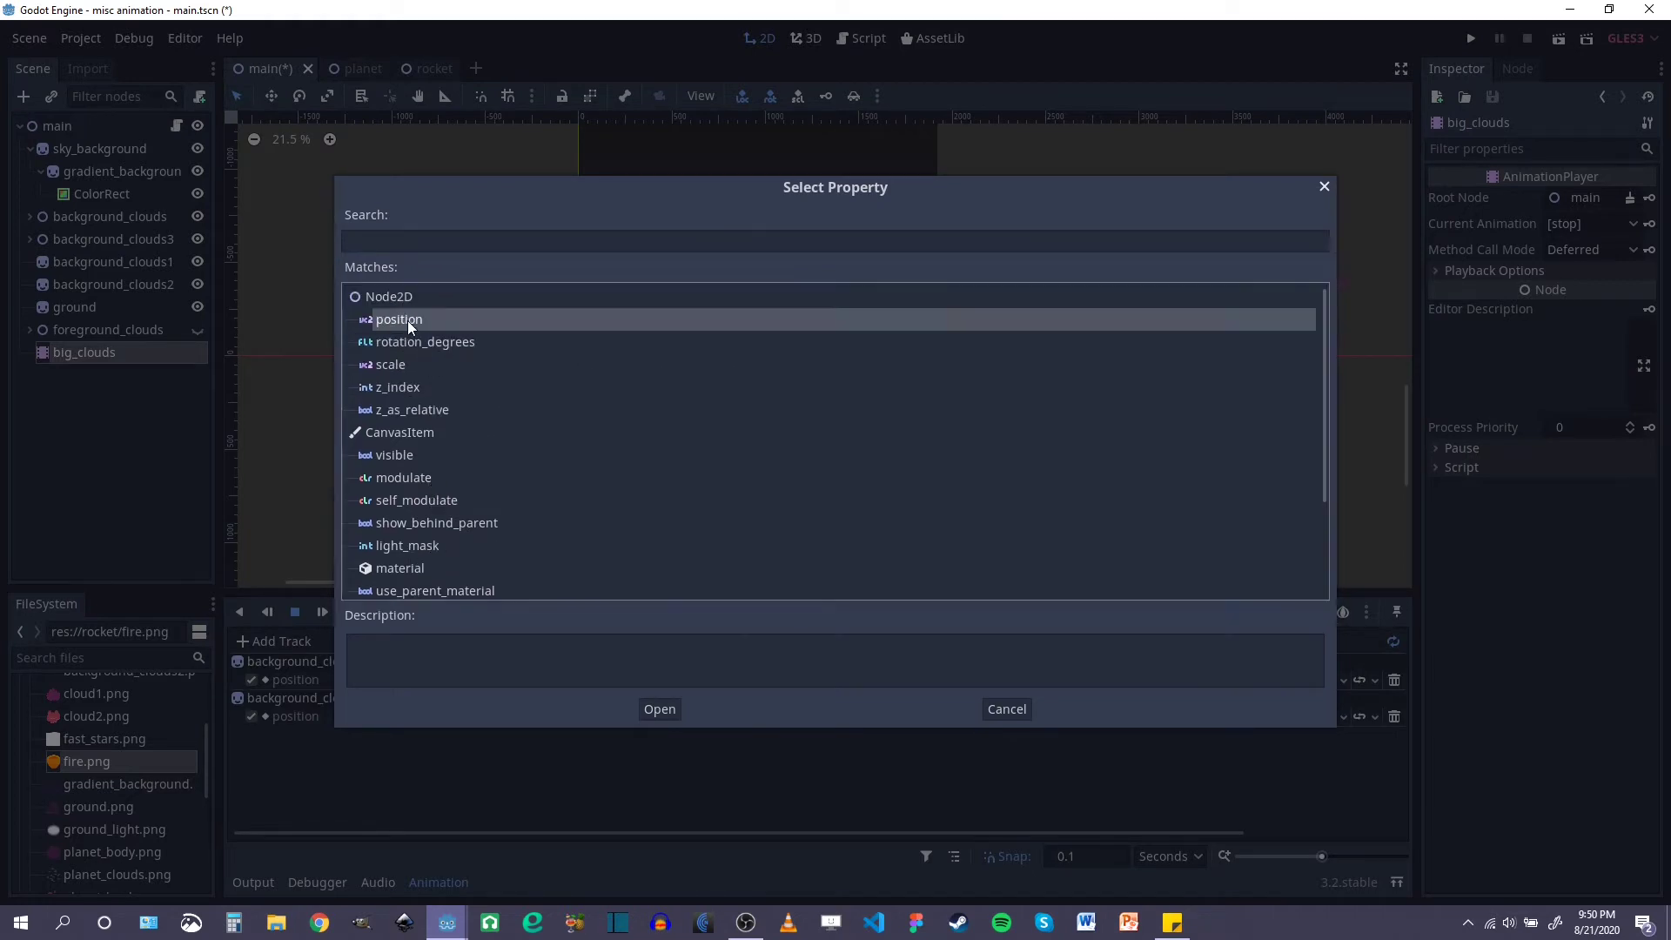
{"action": "left_click", "coordinate": [664, 706]}
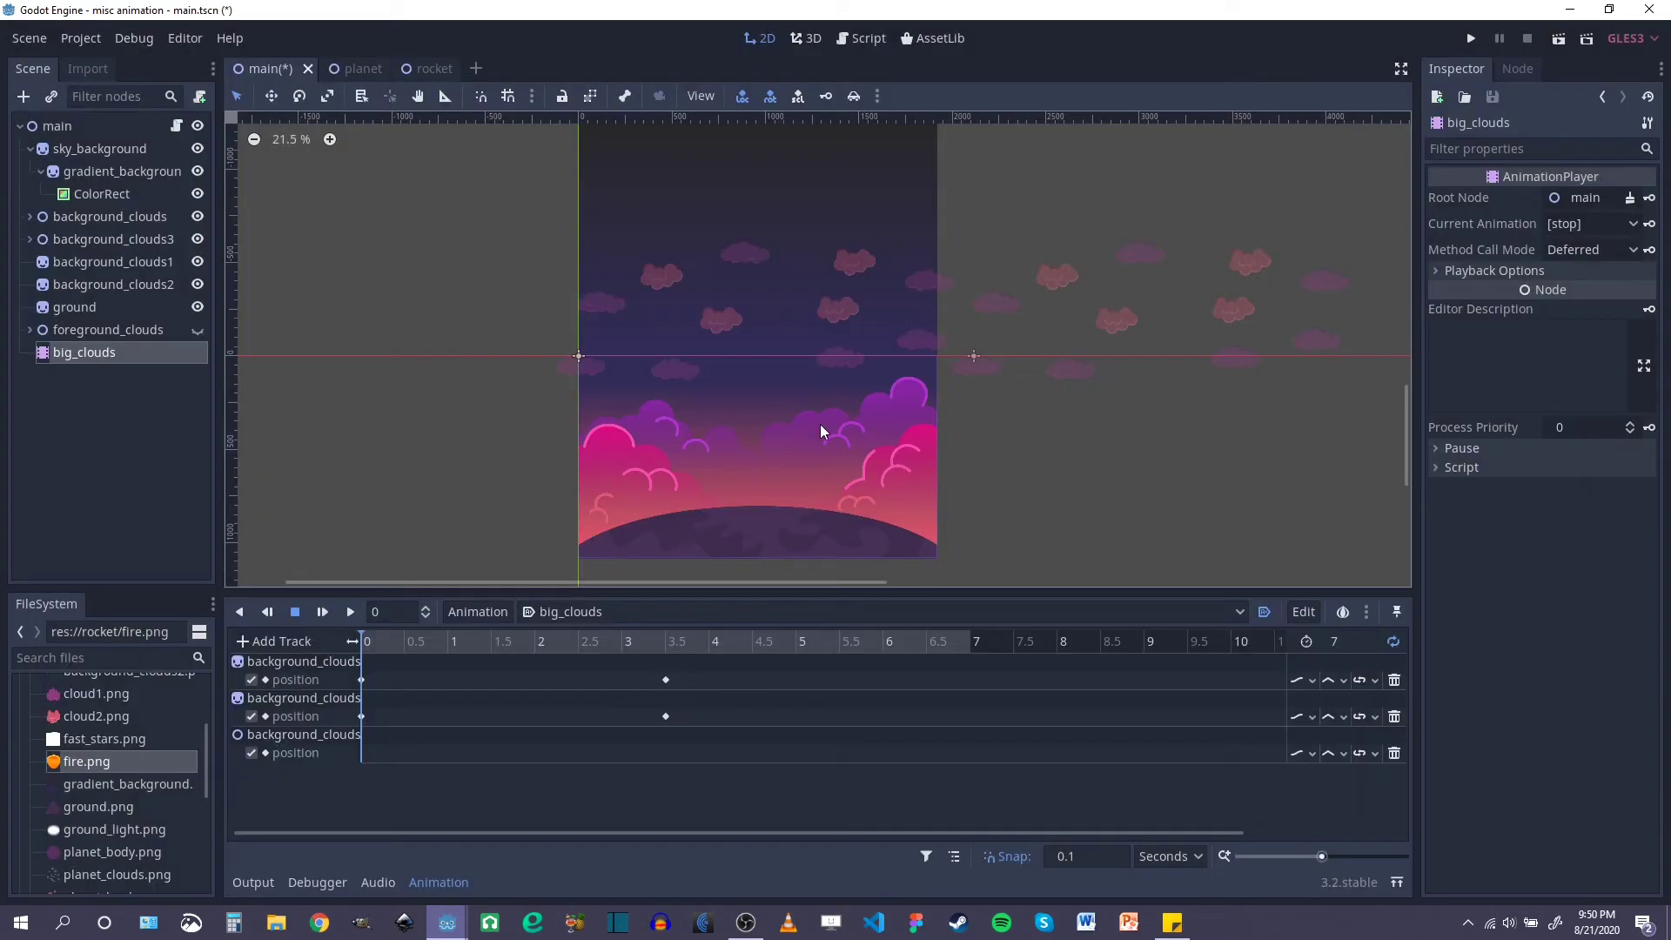
Step: Key the background_clouds group's position of x 0, y 0 at 0 seconds in the big_clouds animation
{"action": "scroll", "coordinate": [823, 409], "scroll_direction": "up", "scroll_amount": 2}
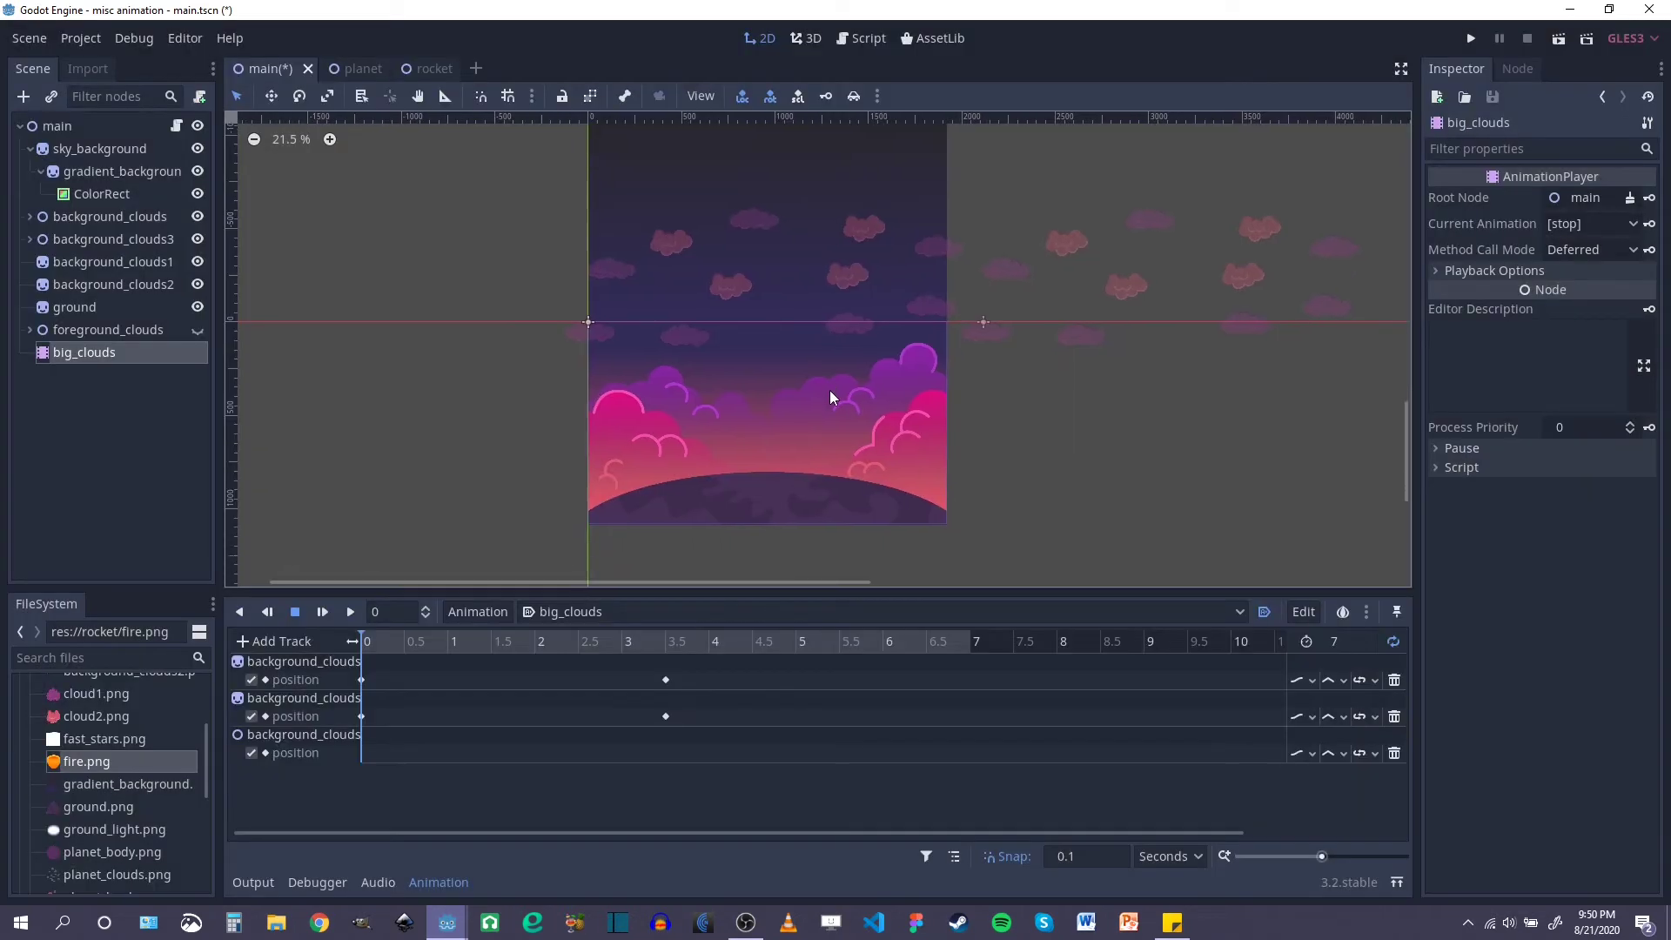
{"action": "left_click", "coordinate": [70, 216]}
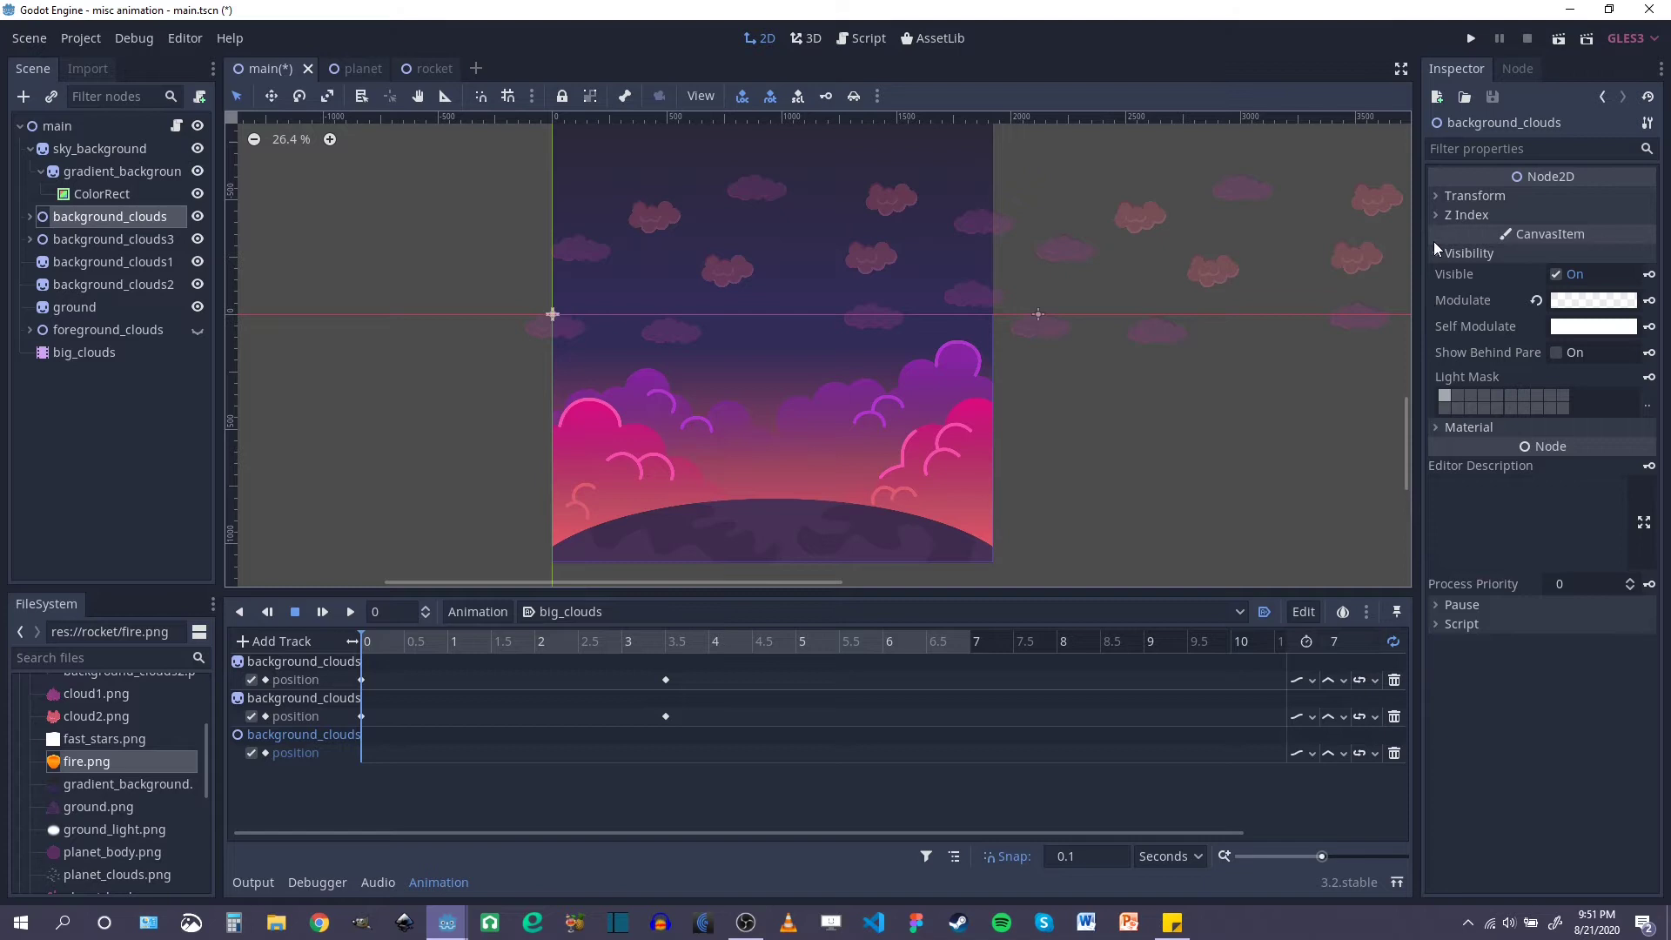
{"action": "left_click", "coordinate": [1434, 195]}
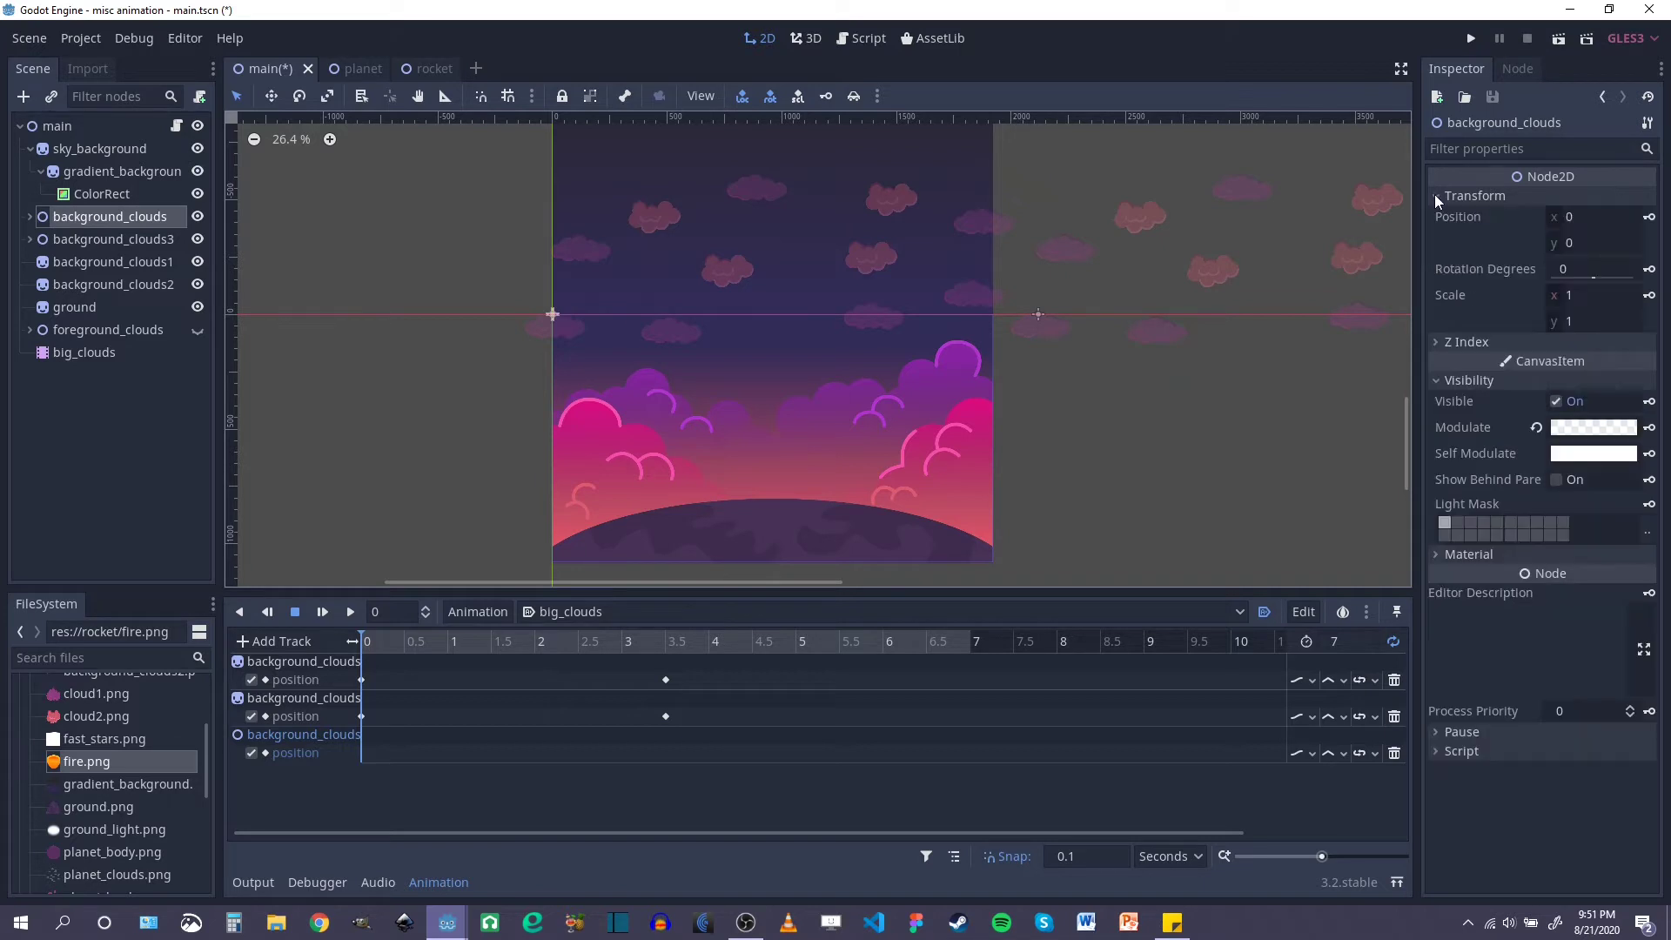
{"action": "left_click", "coordinate": [1649, 217]}
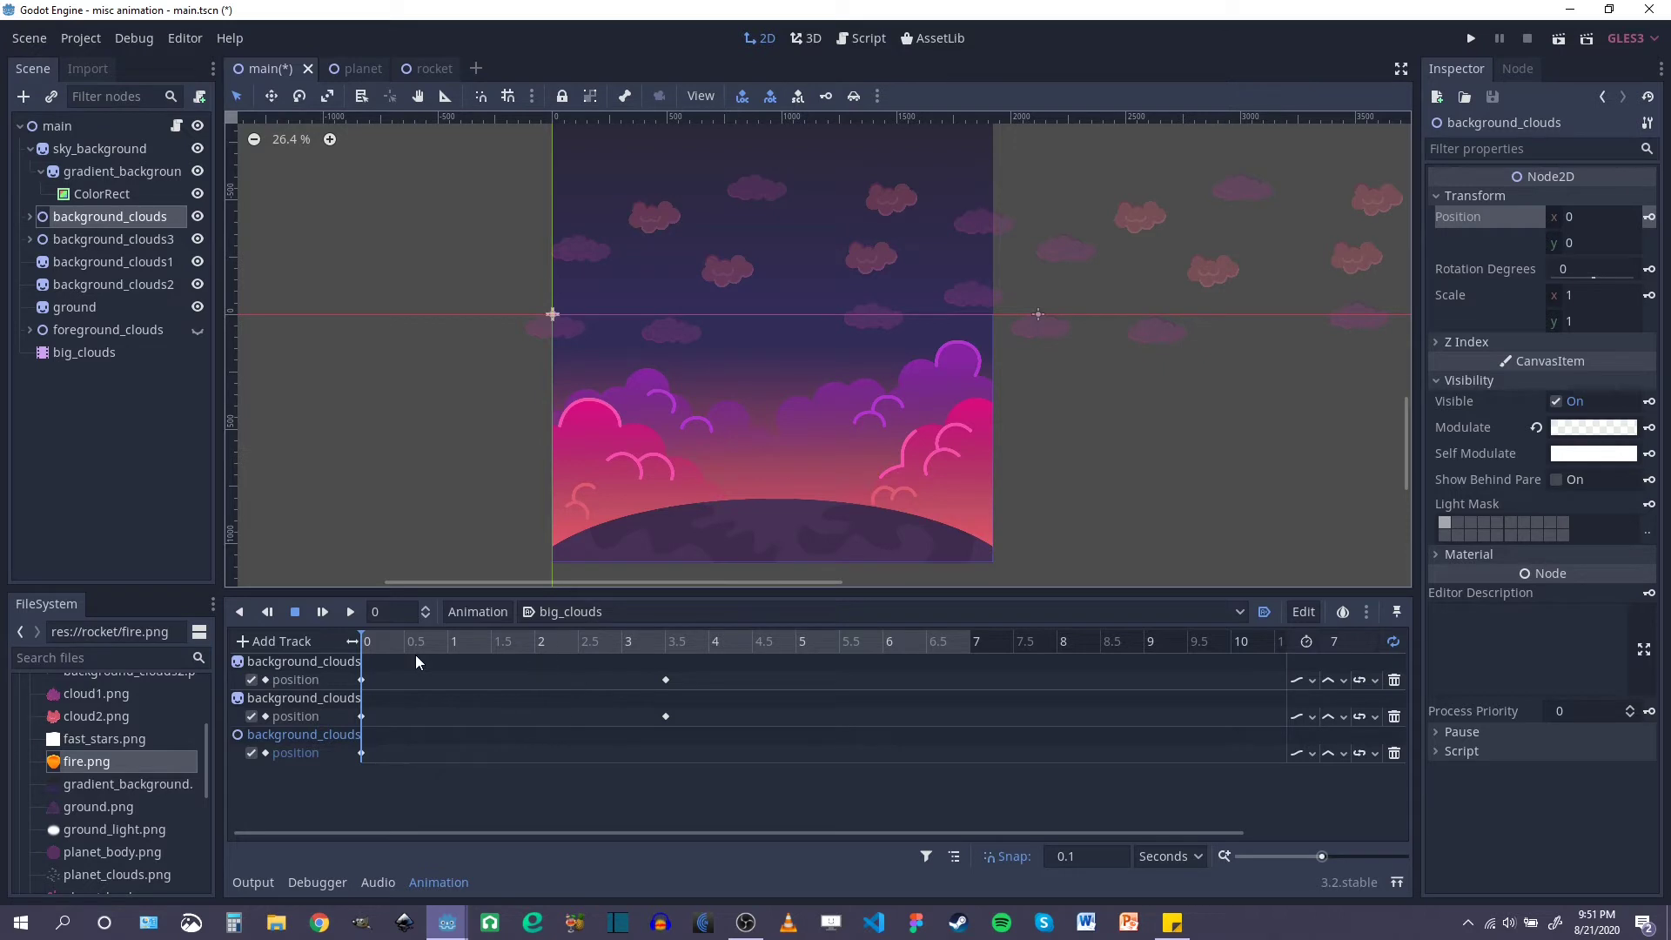
Step: At 7 seconds, move the background_clouds group horizontally off the sky's left side to about x -2060 and key its position
{"action": "left_click_drag", "start_coordinate": [399, 644], "coordinate": [967, 653]}
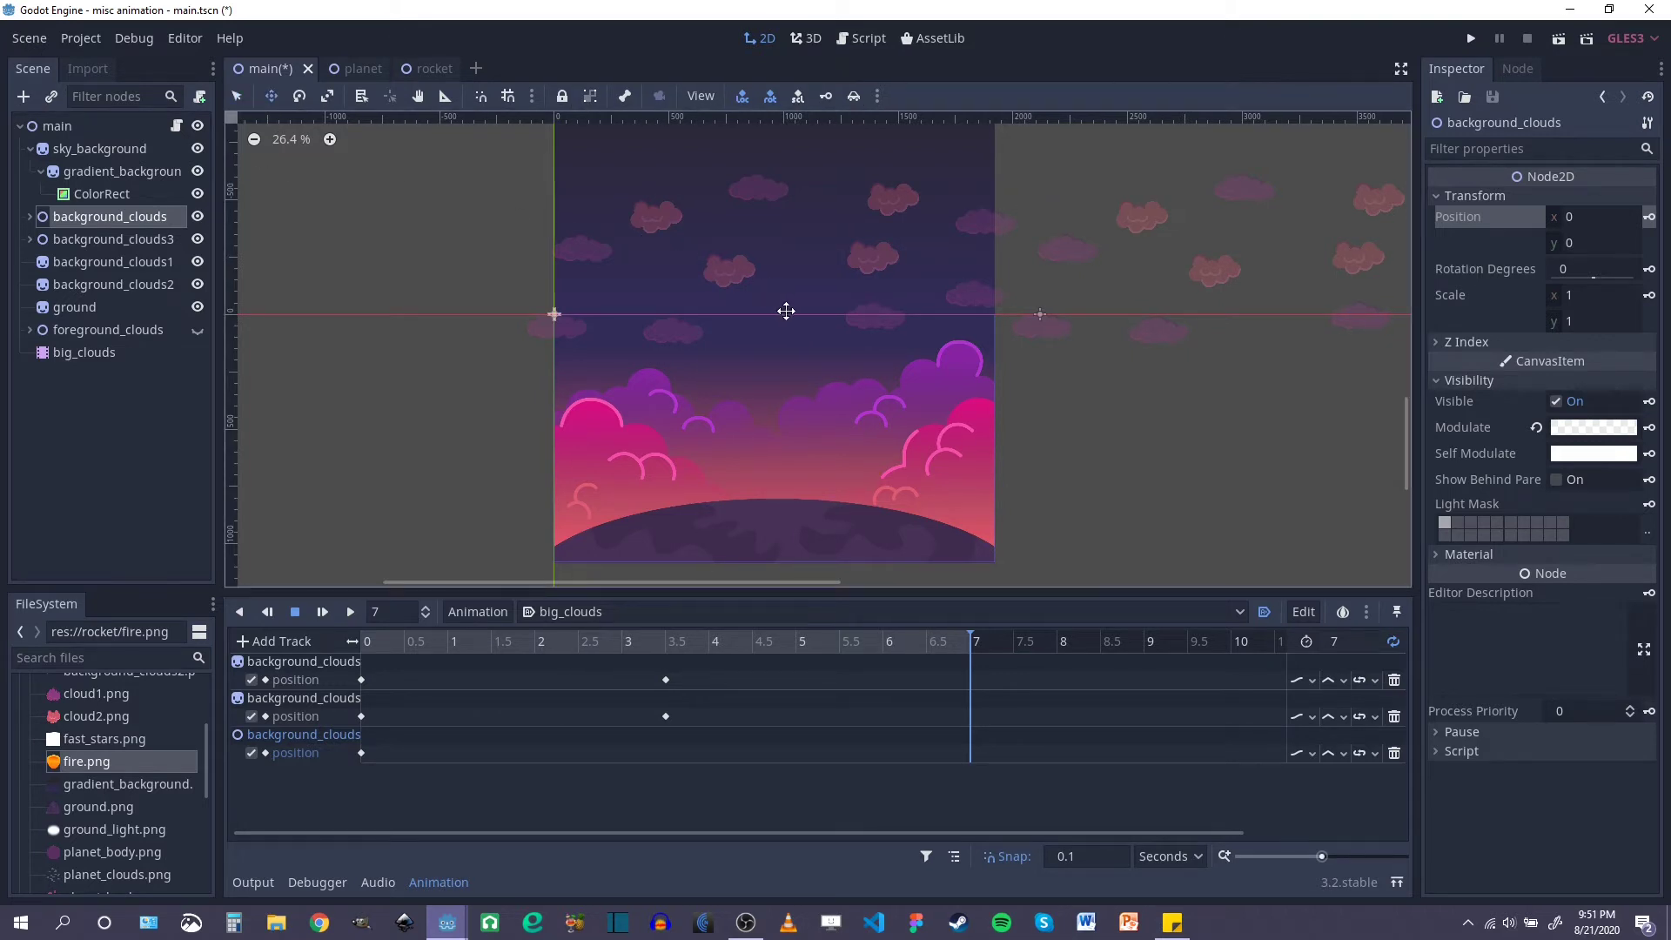
{"action": "middle_click_drag", "start_coordinate": [780, 310], "coordinate": [891, 398]}
{"action": "left_click_drag", "start_coordinate": [984, 343], "coordinate": [517, 344]}
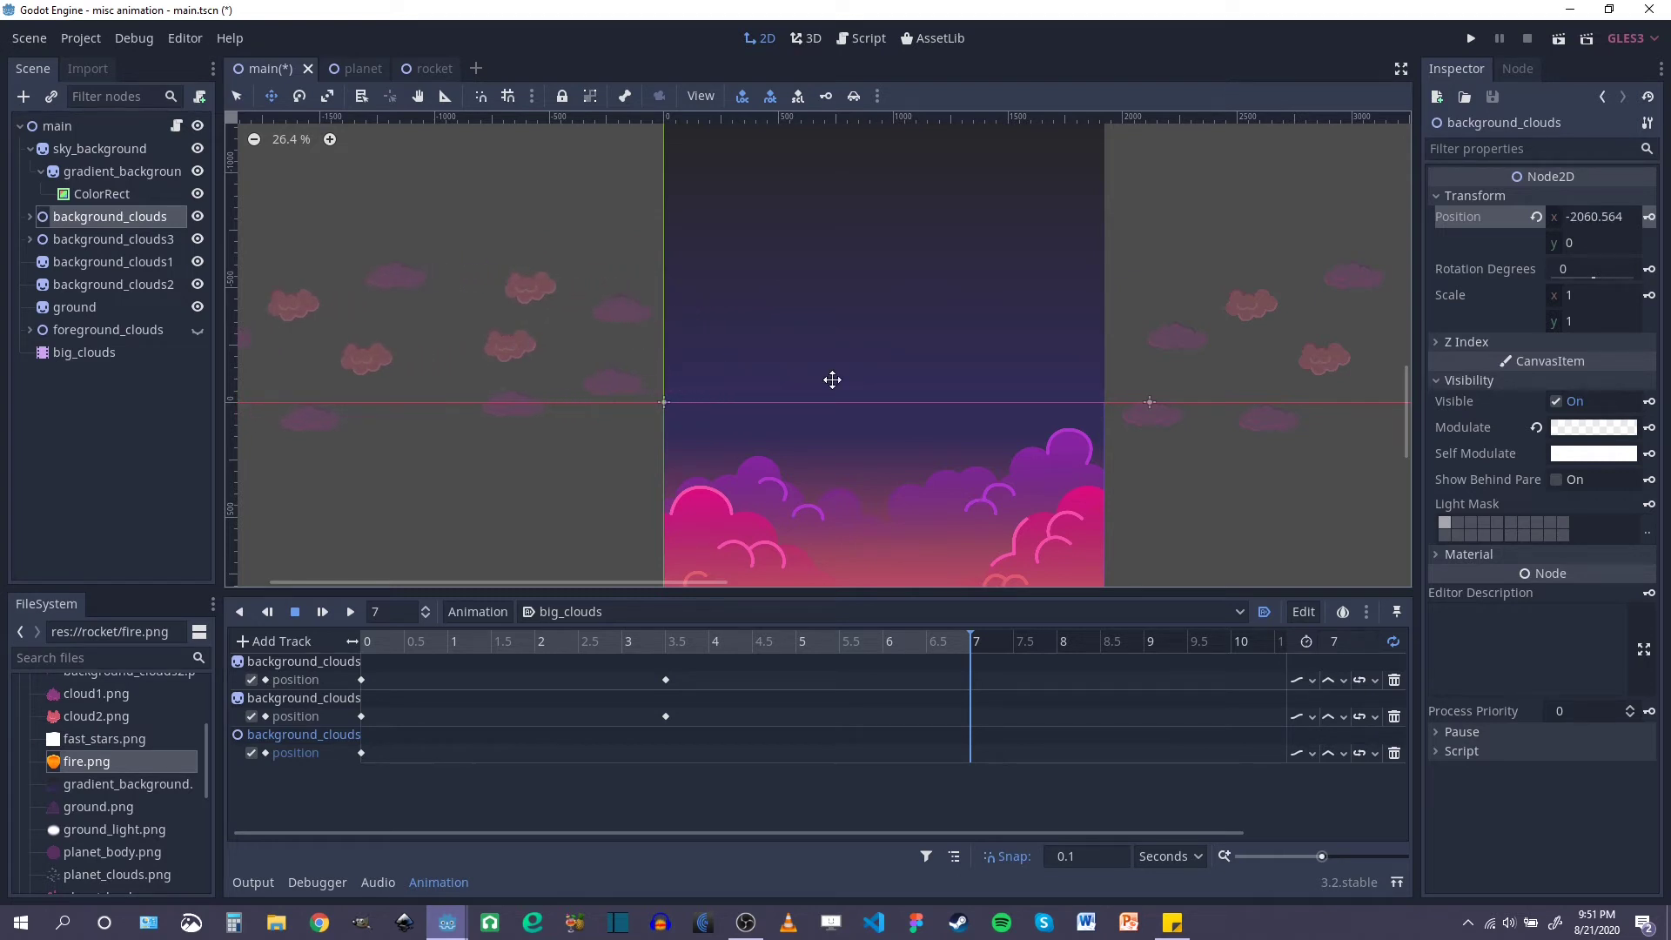
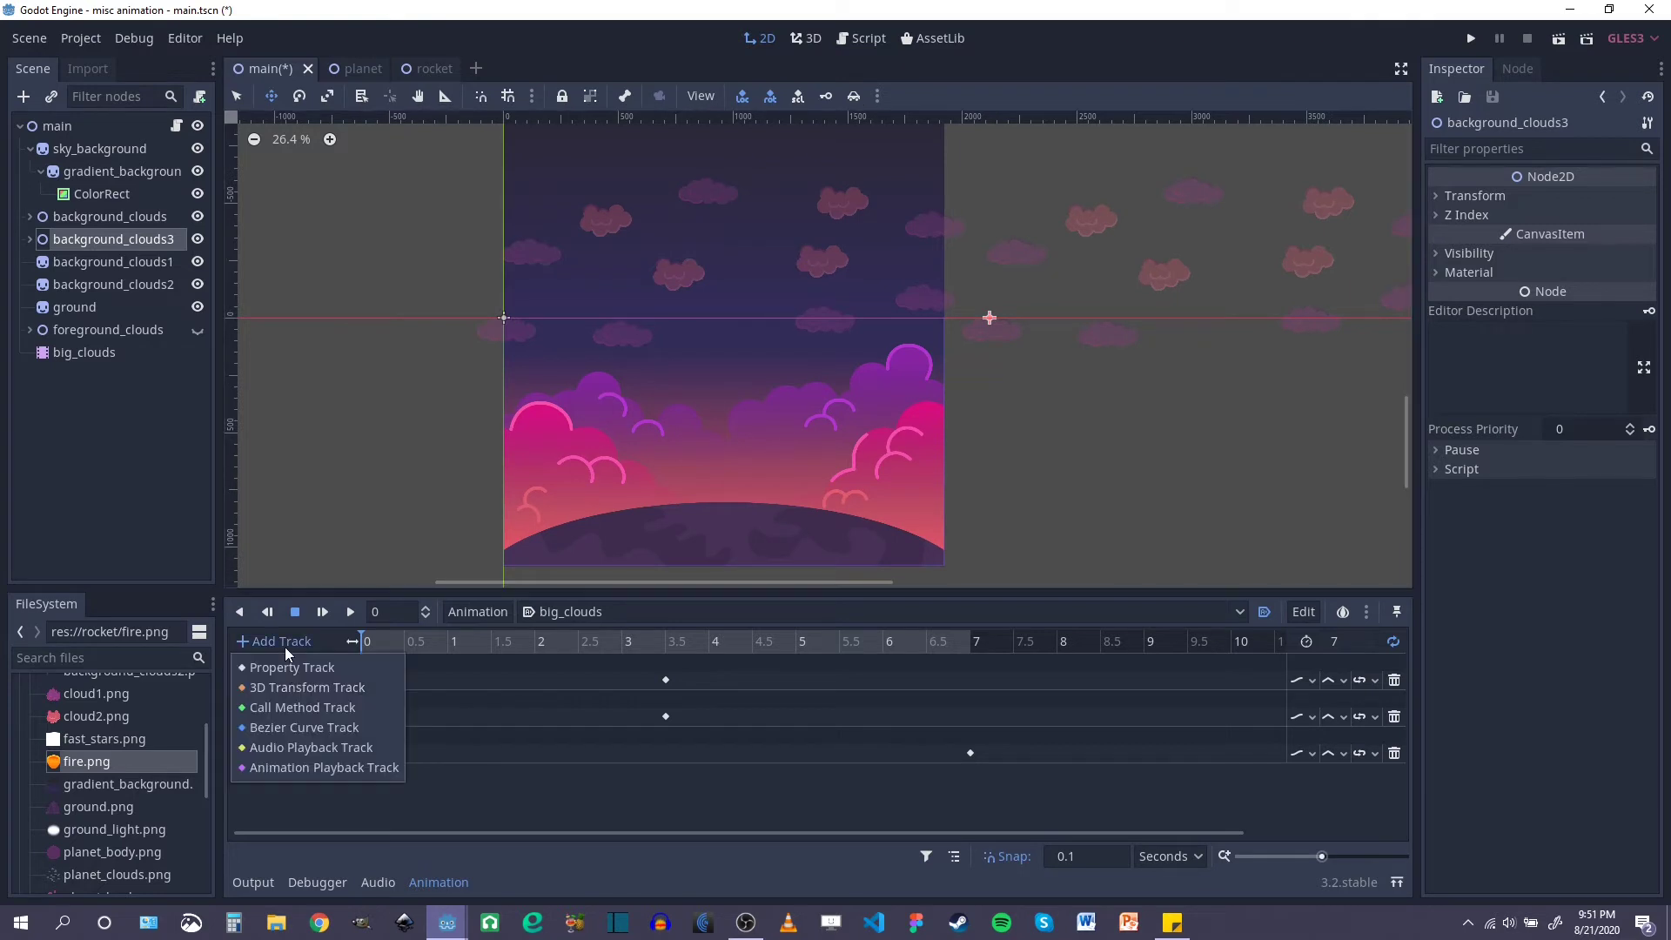
Step: Add a property track to the big_clouds animation for the position of the background_clouds3 group
{"action": "left_click", "coordinate": [285, 666]}
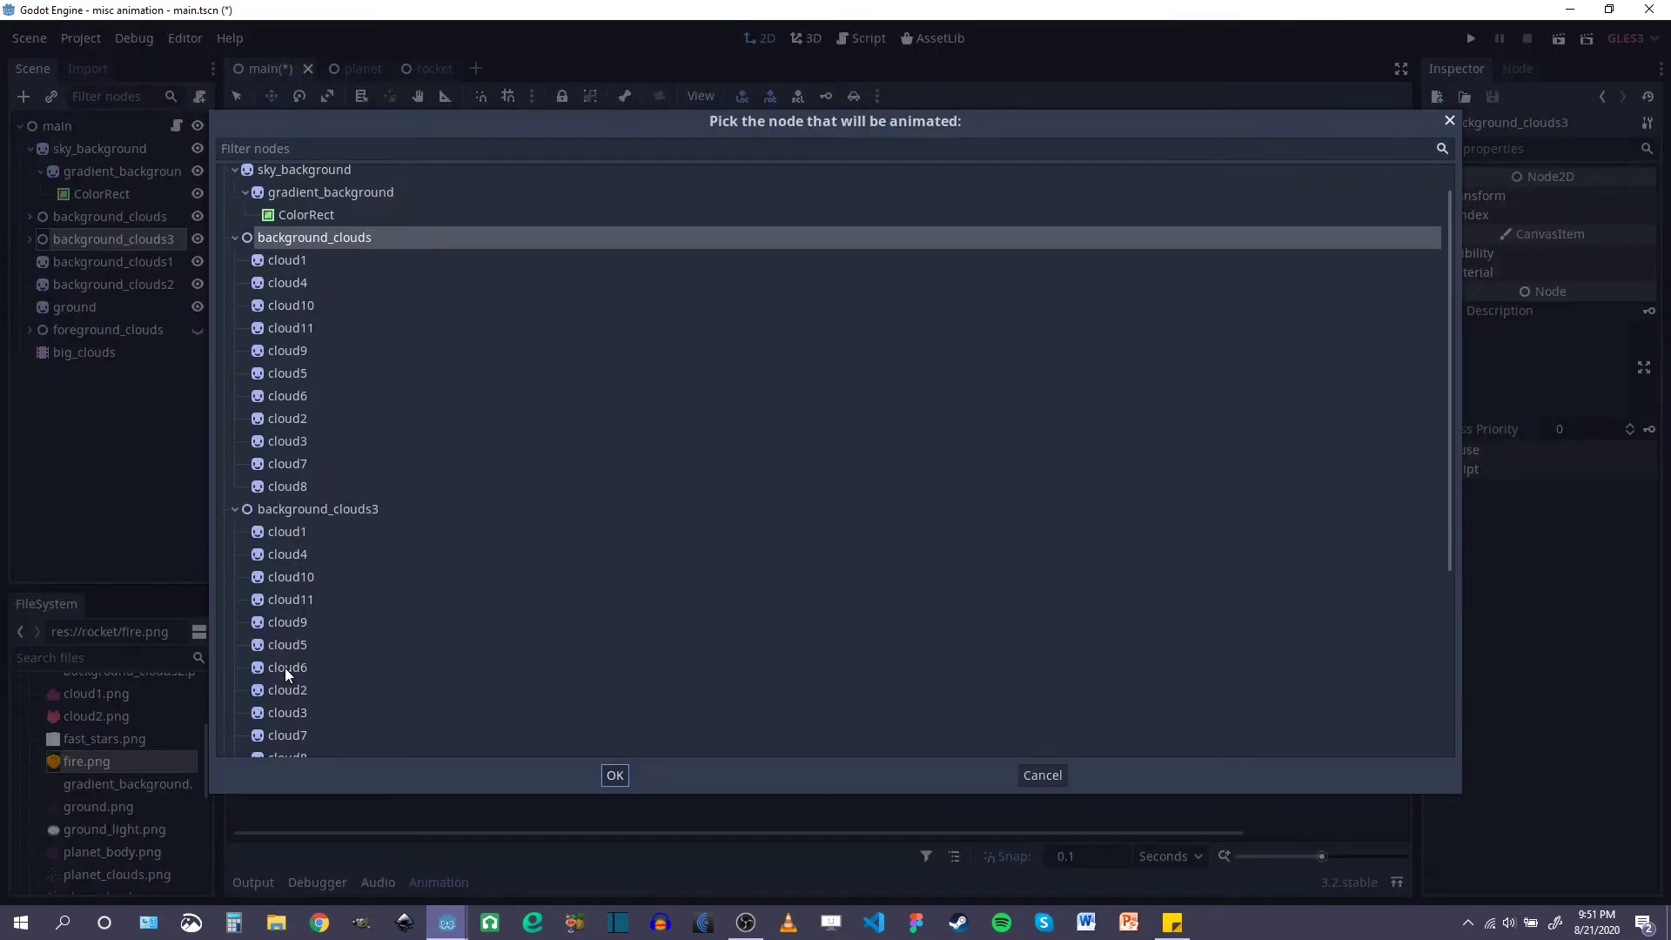
{"action": "left_click", "coordinate": [352, 509]}
{"action": "left_click", "coordinate": [614, 773]}
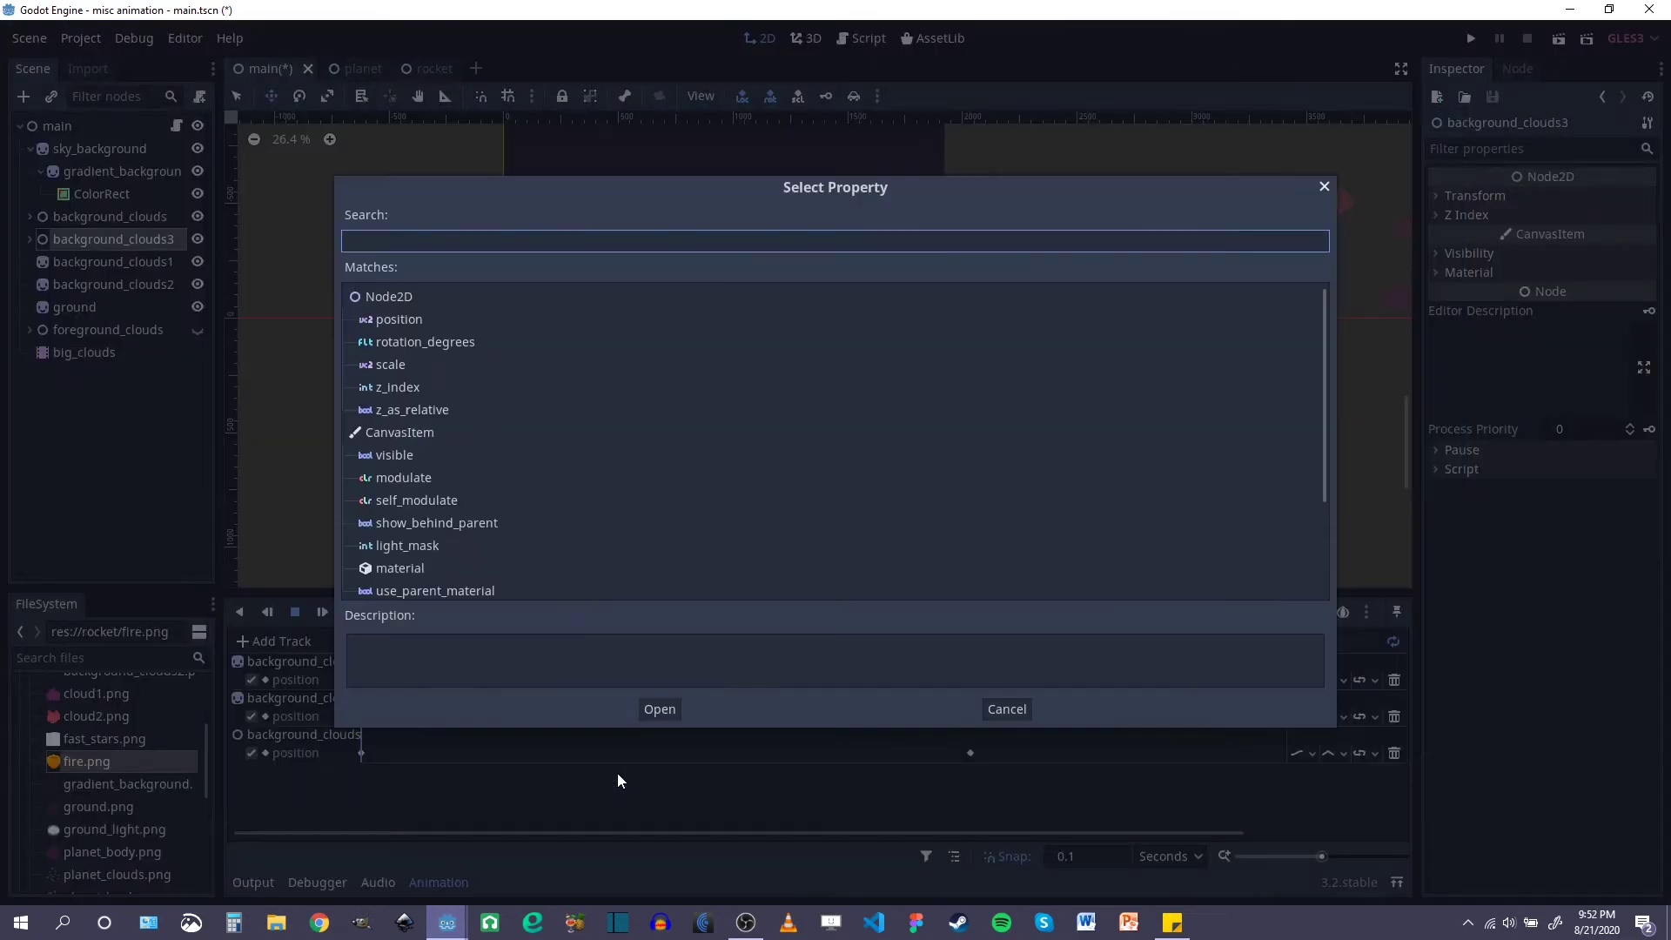
{"action": "left_click", "coordinate": [383, 322]}
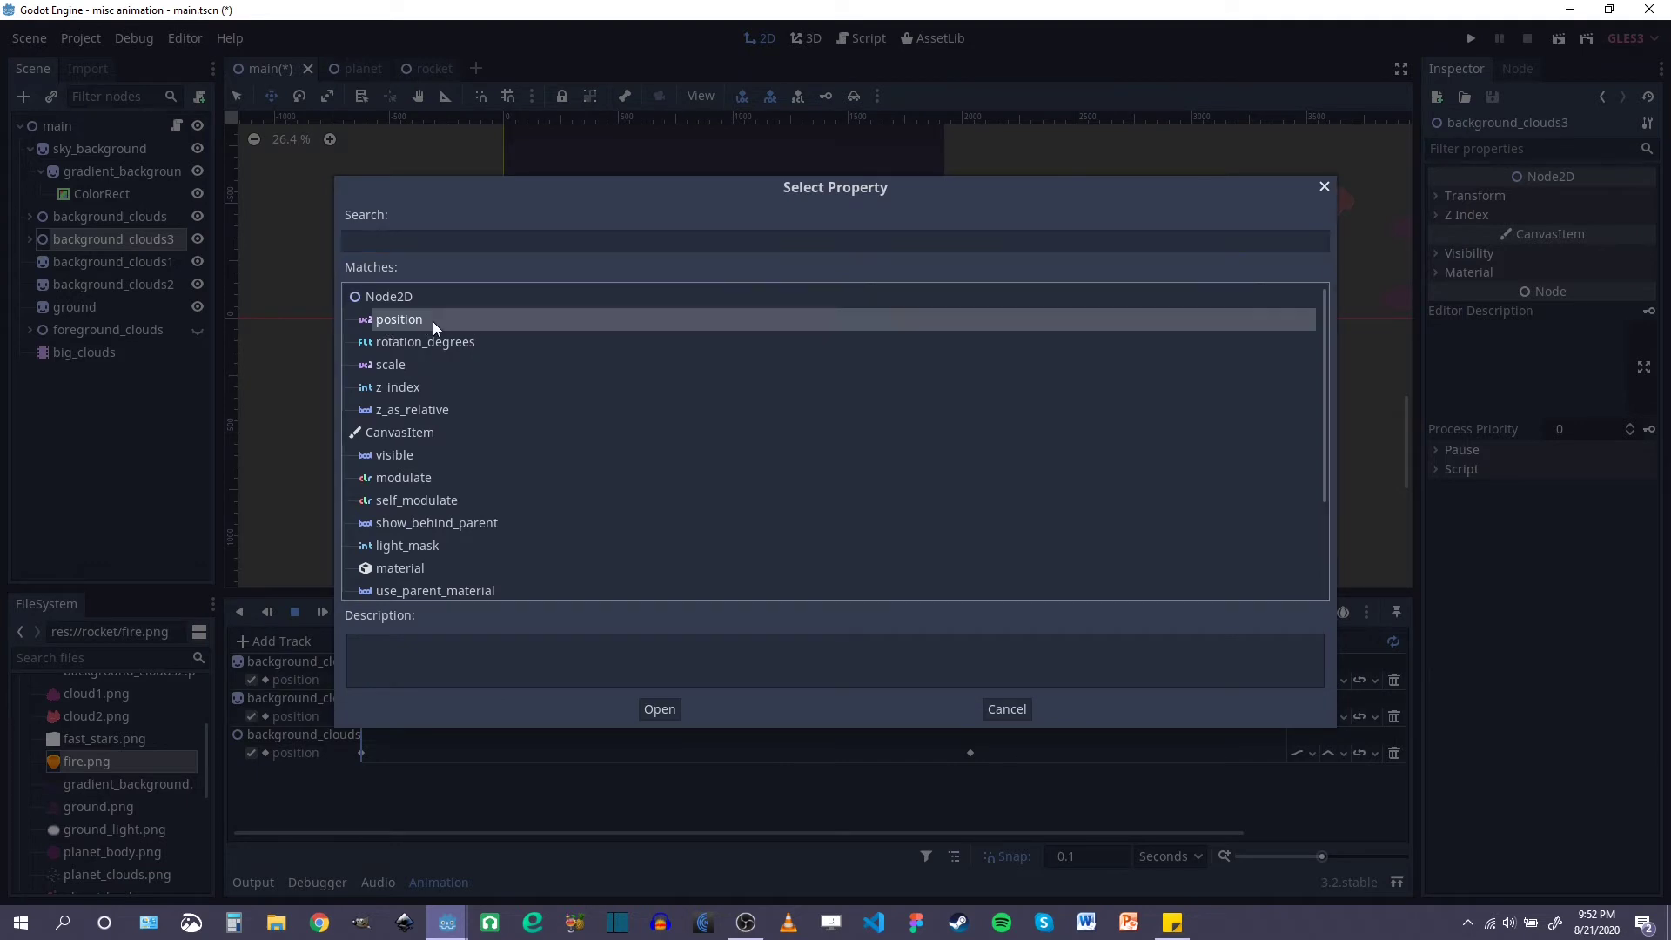
{"action": "left_click", "coordinate": [661, 710]}
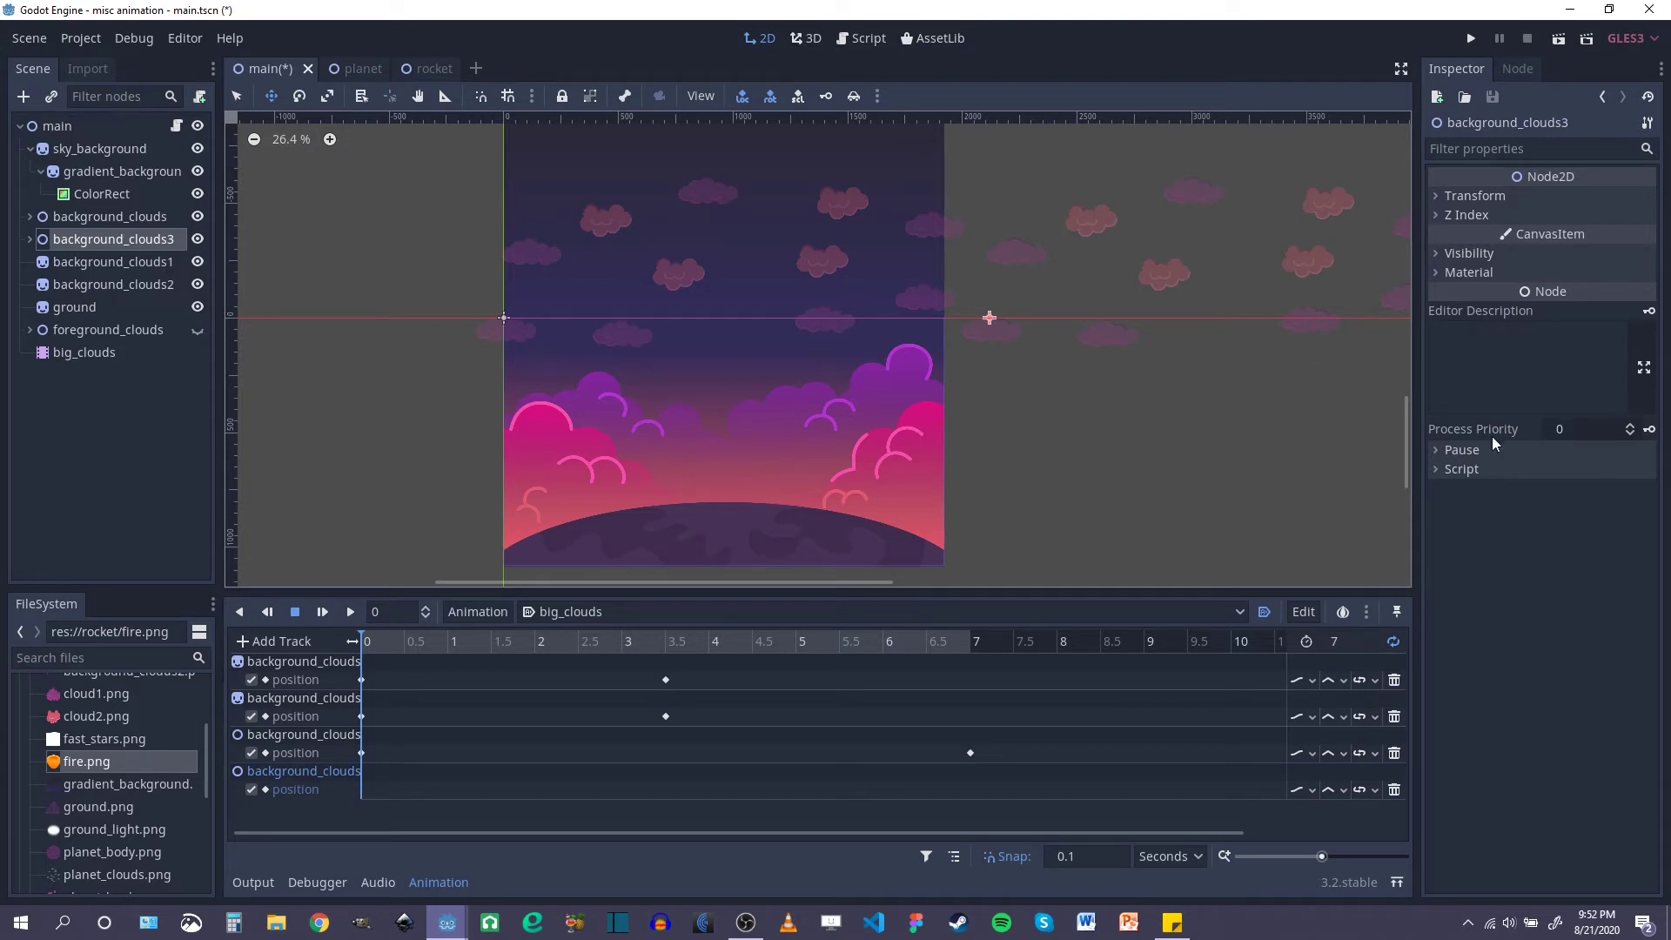
Step: Key the background_clouds3 group's starting position at 0 seconds
{"action": "left_click", "coordinate": [1445, 195]}
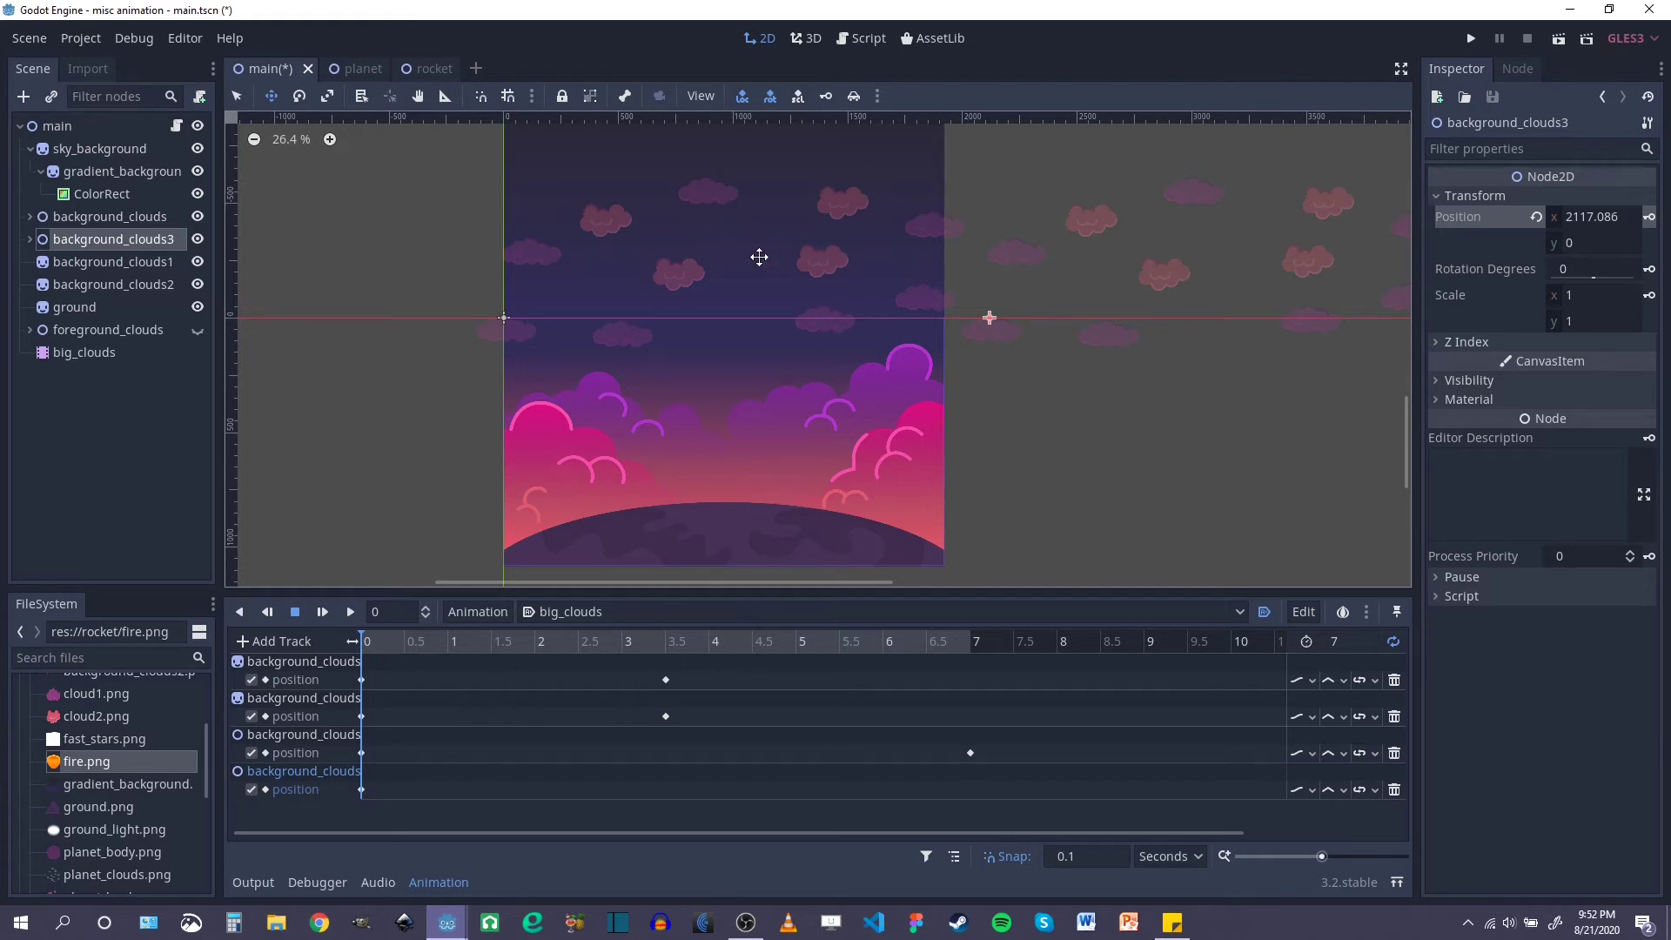
{"action": "scroll", "coordinate": [809, 403], "scroll_direction": "up", "scroll_amount": 3}
{"action": "scroll", "coordinate": [559, 369], "scroll_direction": "right", "scroll_amount": 5}
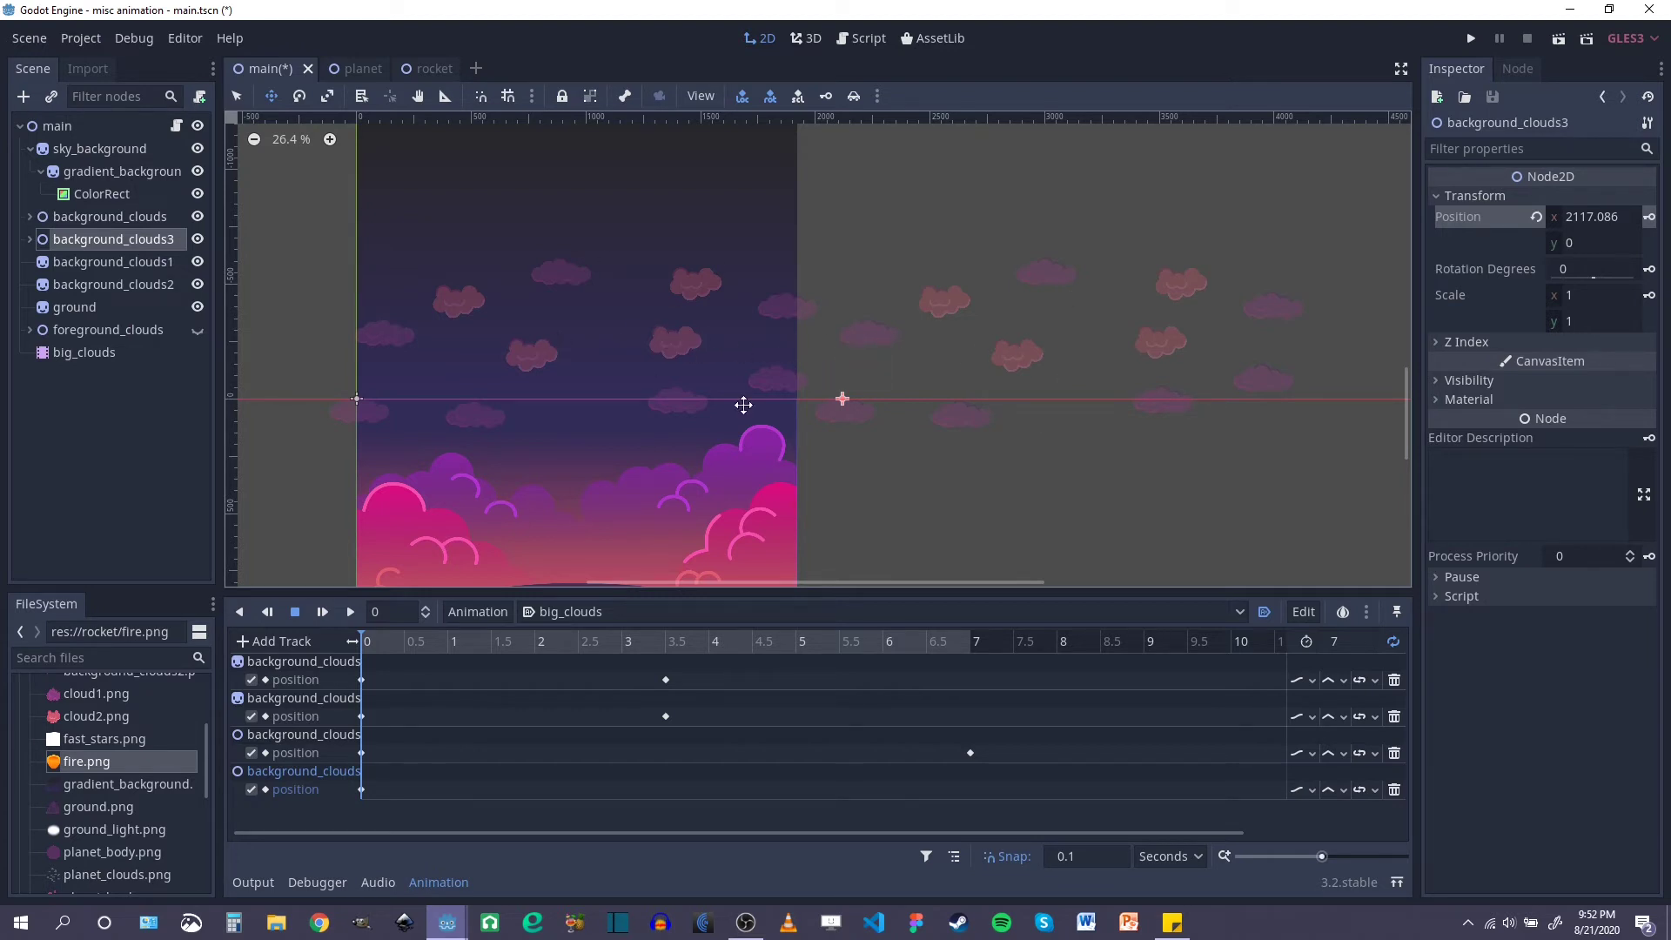
{"action": "scroll", "coordinate": [743, 405], "scroll_direction": "left", "scroll_amount": 3}
{"action": "scroll", "coordinate": [757, 392], "scroll_direction": "down", "scroll_amount": 1}
{"action": "scroll", "coordinate": [756, 381], "scroll_direction": "right", "scroll_amount": 1}
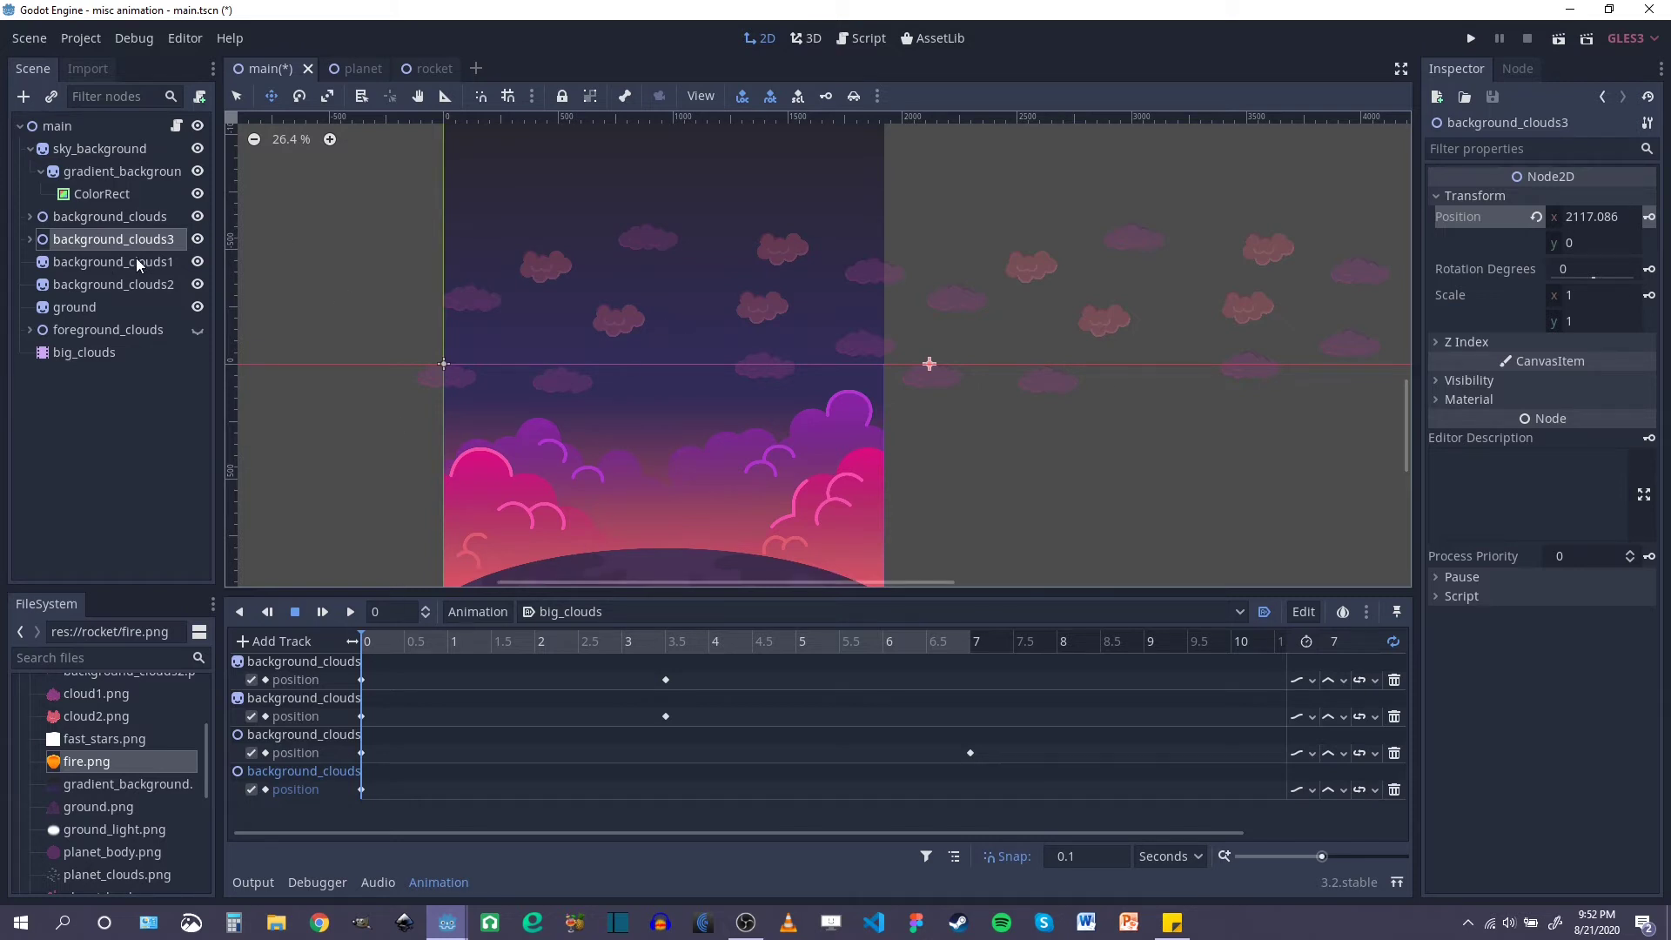
Step: At 7 seconds, set the background_clouds3 group's x position to 0 and key it
{"action": "left_click", "coordinate": [120, 217]}
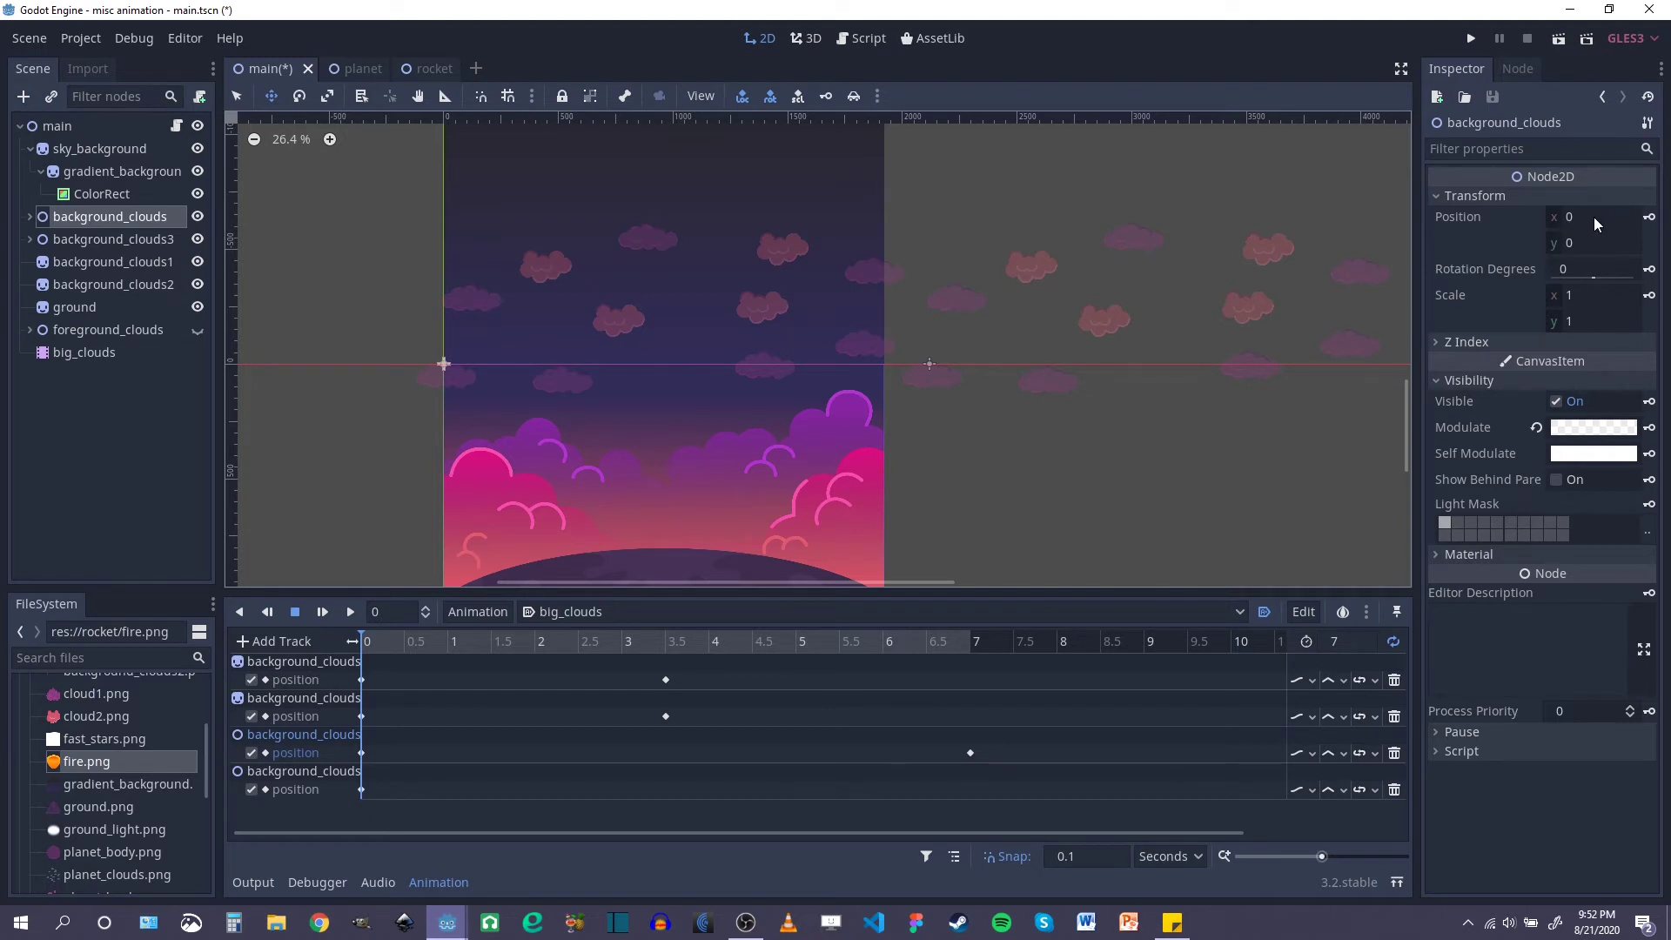
{"action": "left_click", "coordinate": [139, 240]}
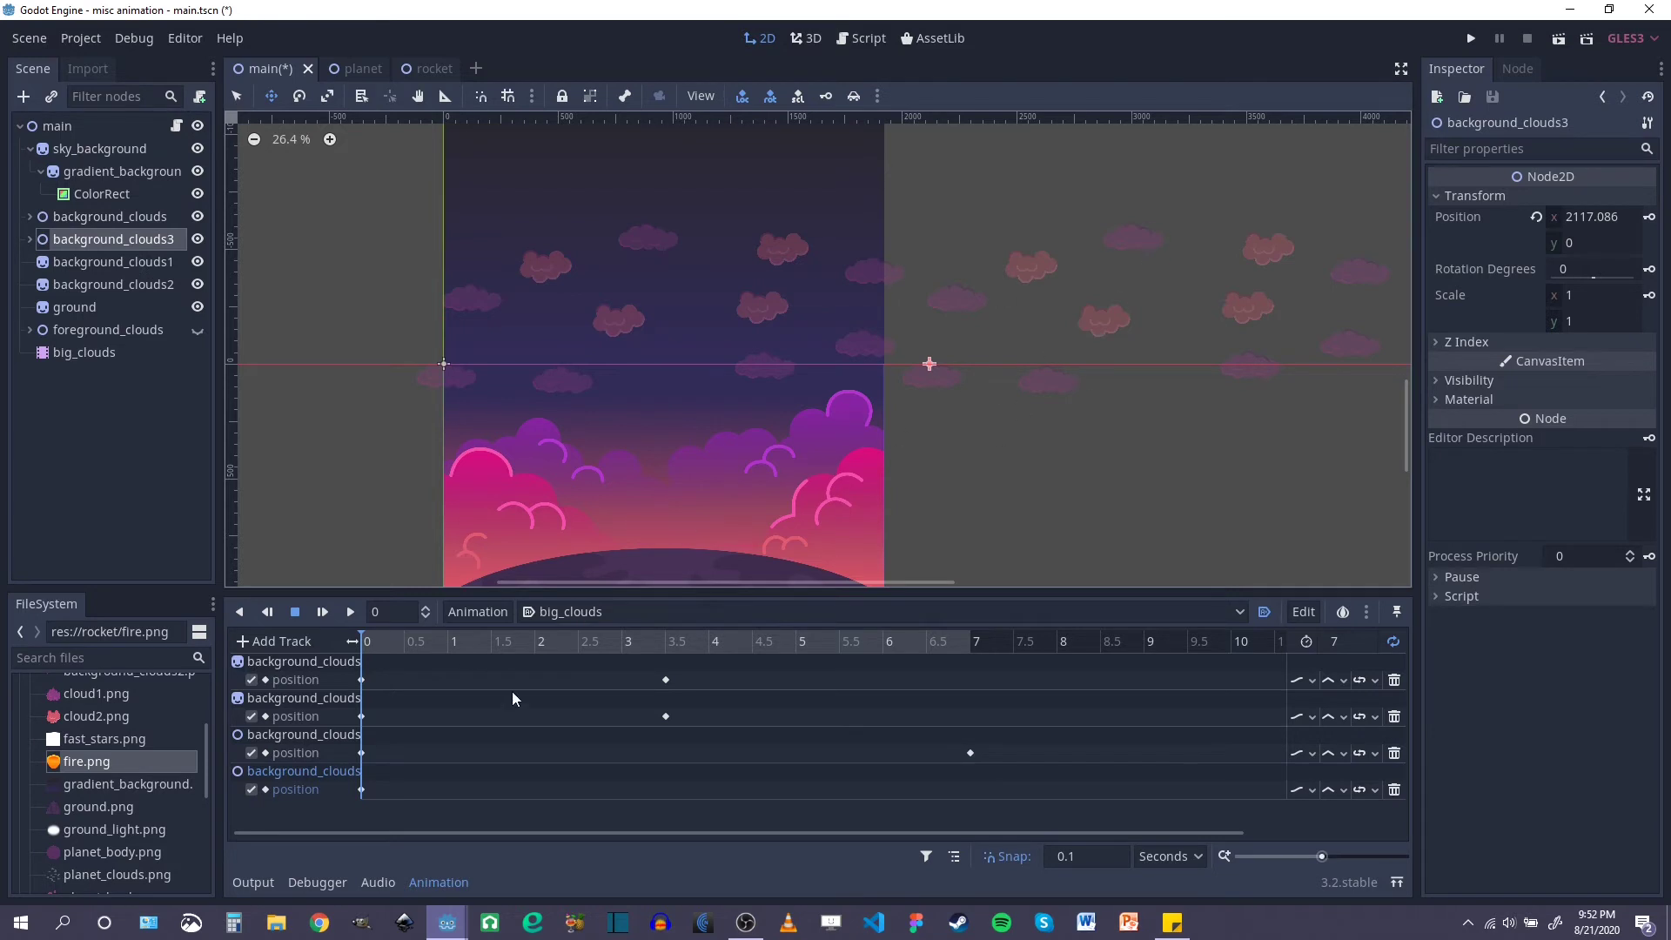
{"action": "left_click_drag", "start_coordinate": [371, 651], "coordinate": [968, 649]}
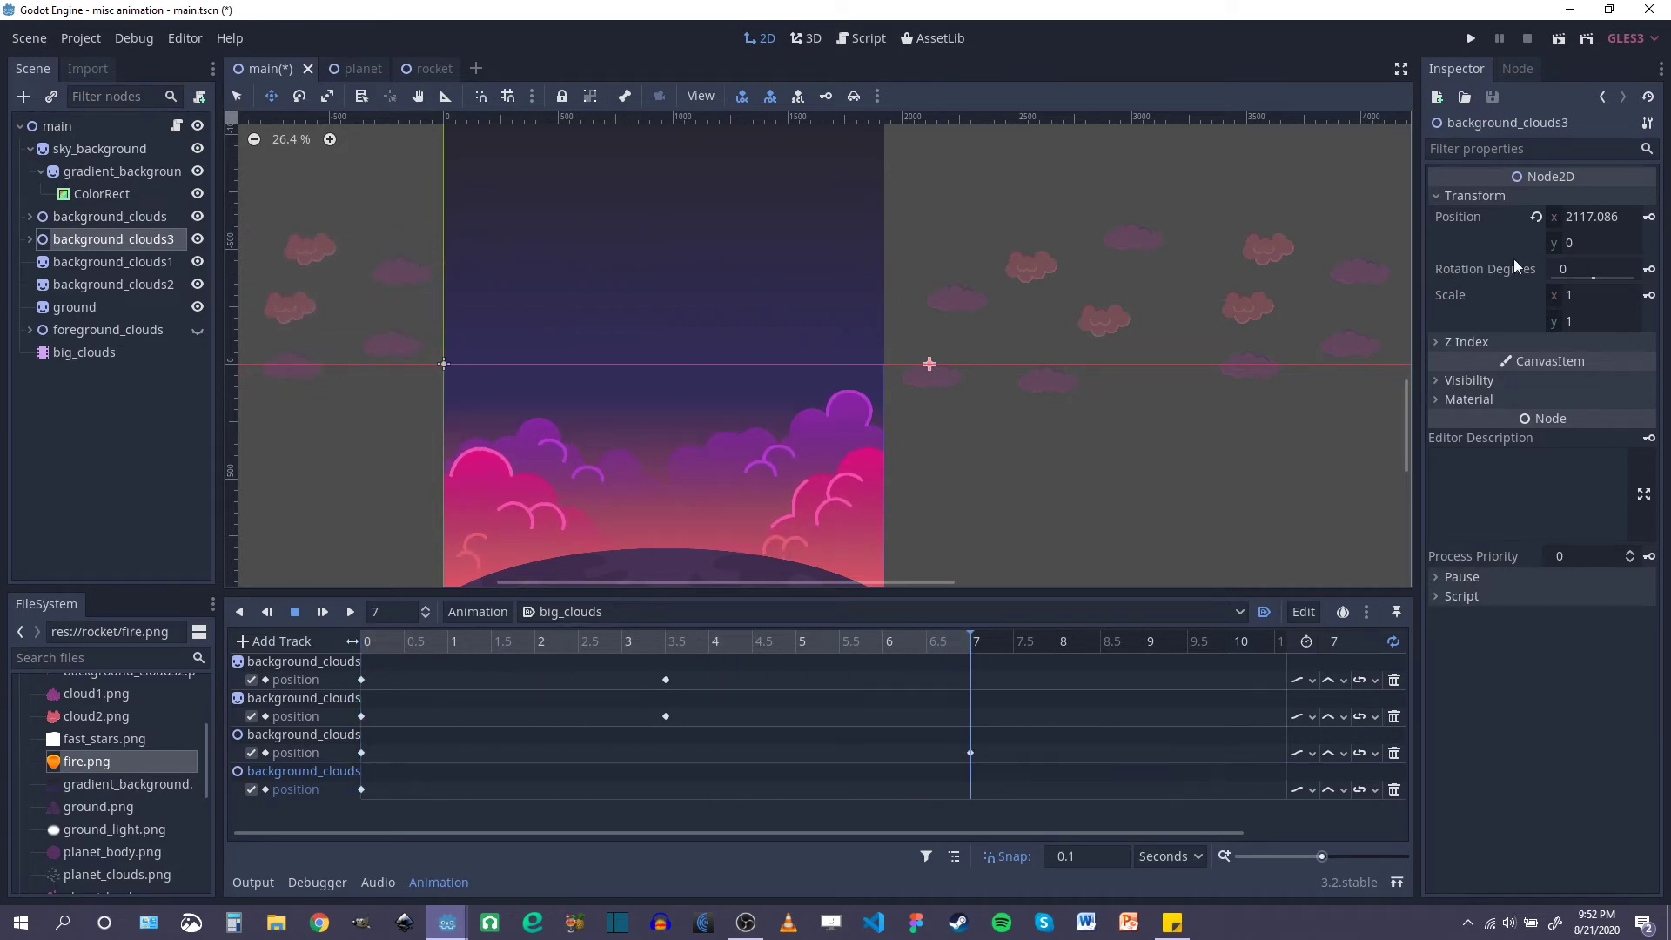
{"action": "left_click", "coordinate": [1617, 217]}
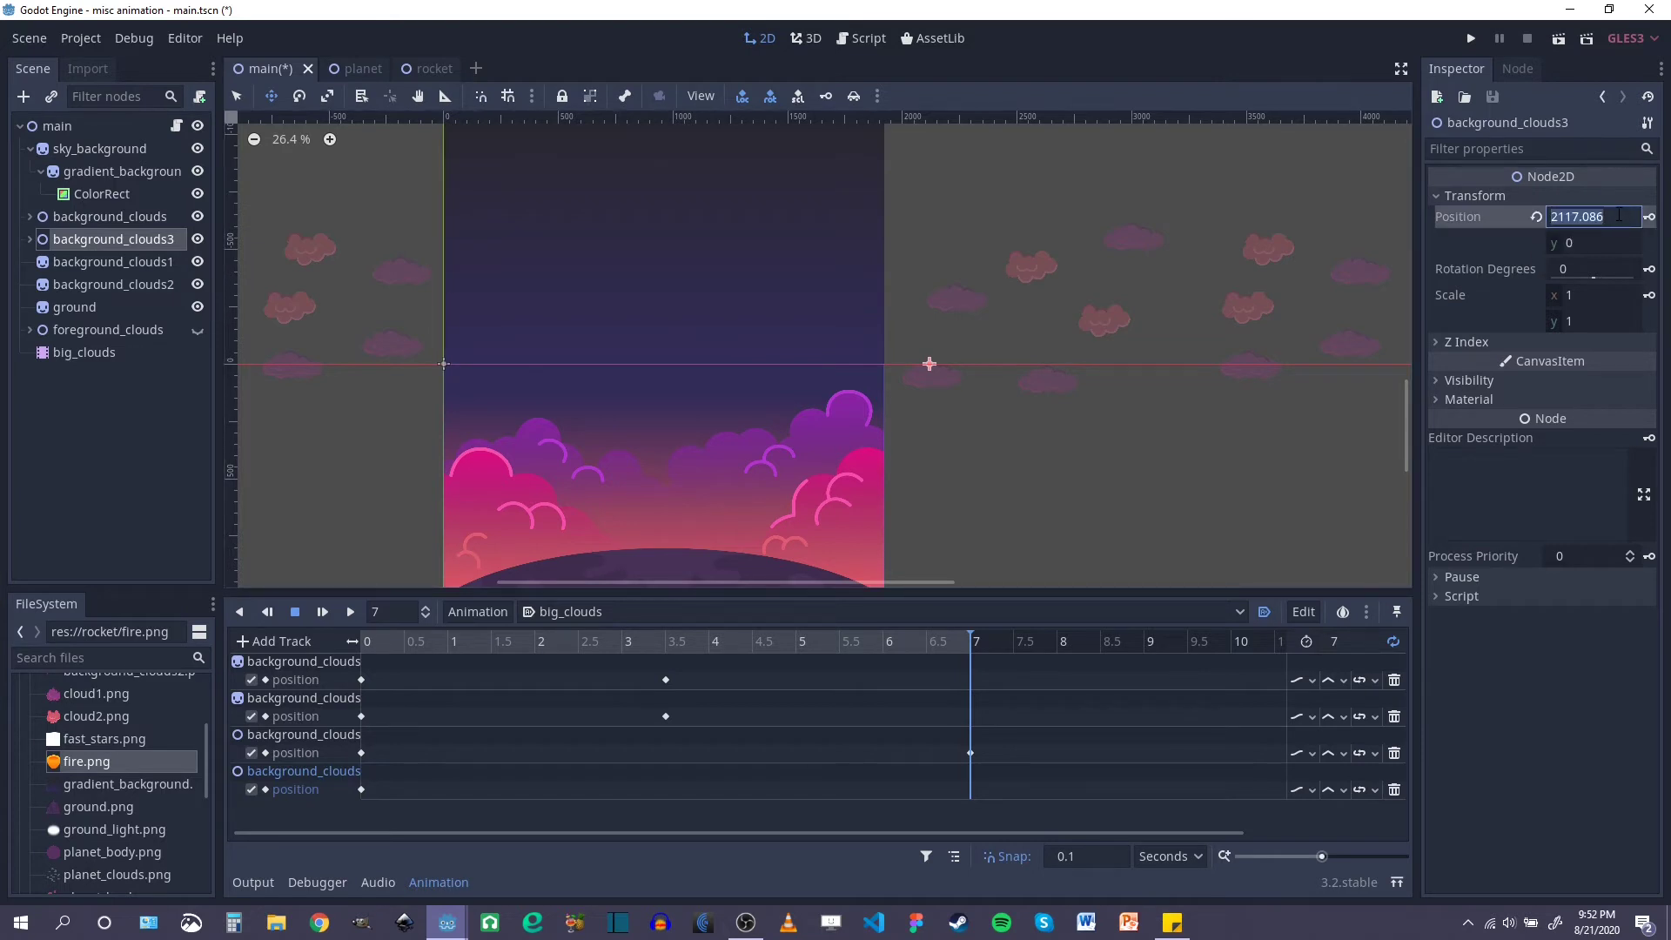
{"action": "type", "text": "0"}
{"action": "key", "text": "Return"}
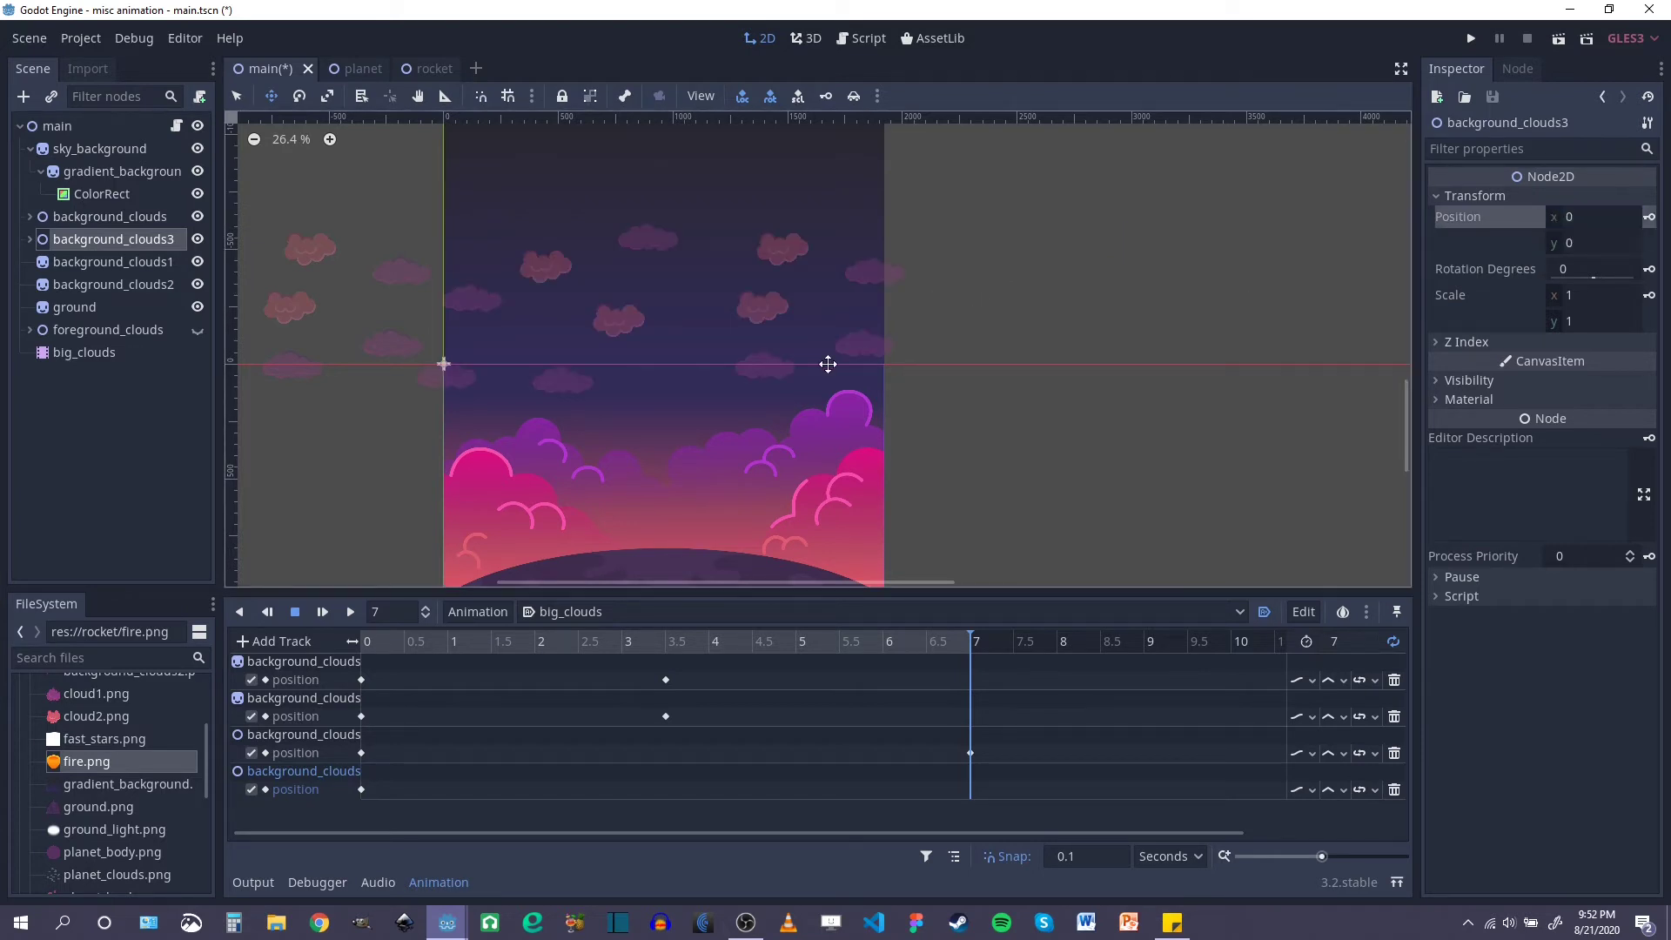
{"action": "middle_click_drag", "start_coordinate": [827, 362], "coordinate": [970, 347]}
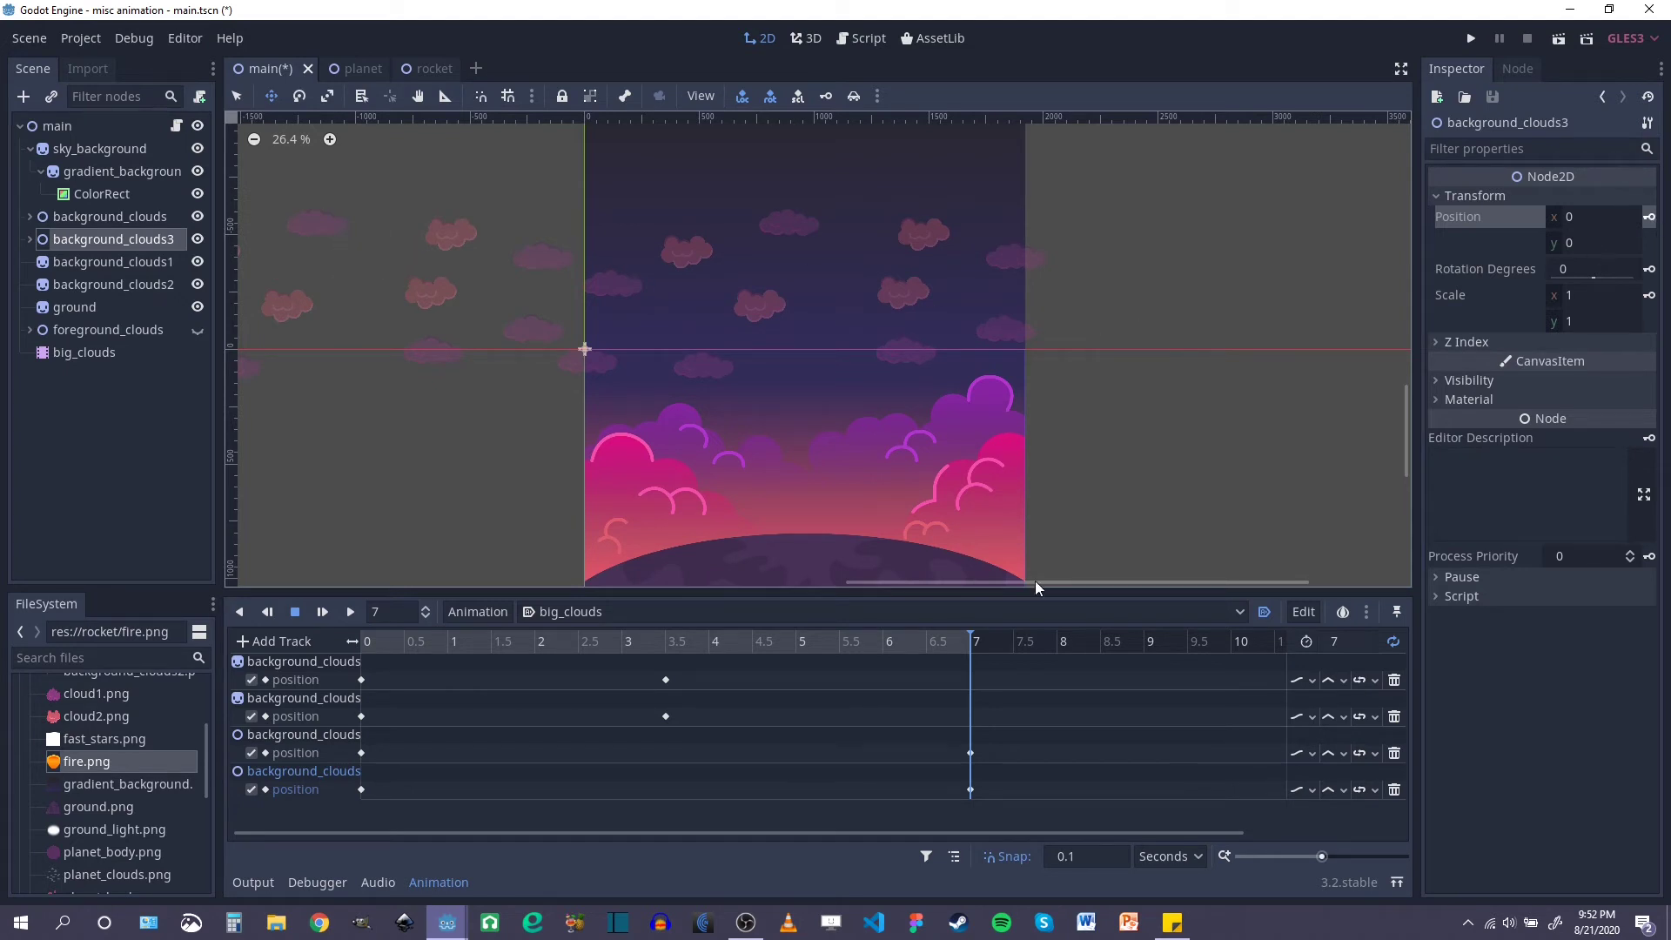
Step: Play the big_clouds animation from the start to examine how the cloud layers move and loop, and stop it
{"action": "left_click_drag", "start_coordinate": [973, 645], "coordinate": [384, 651]}
{"action": "left_click", "coordinate": [322, 612]}
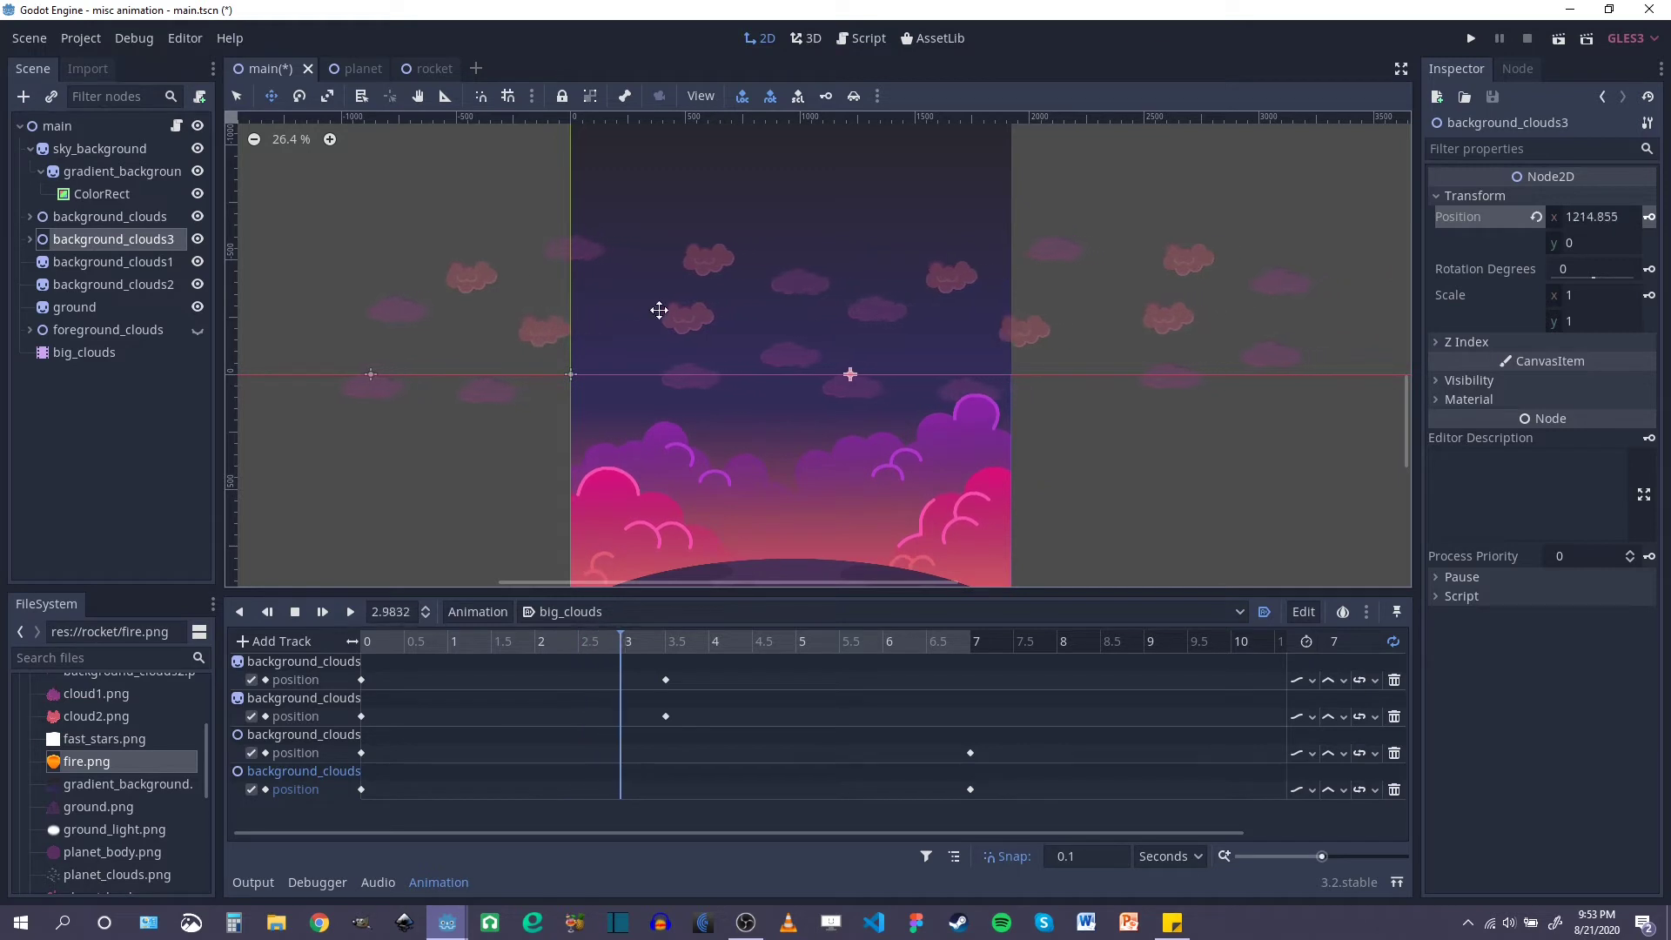
{"action": "middle_click_drag", "start_coordinate": [1070, 451], "coordinate": [1088, 384]}
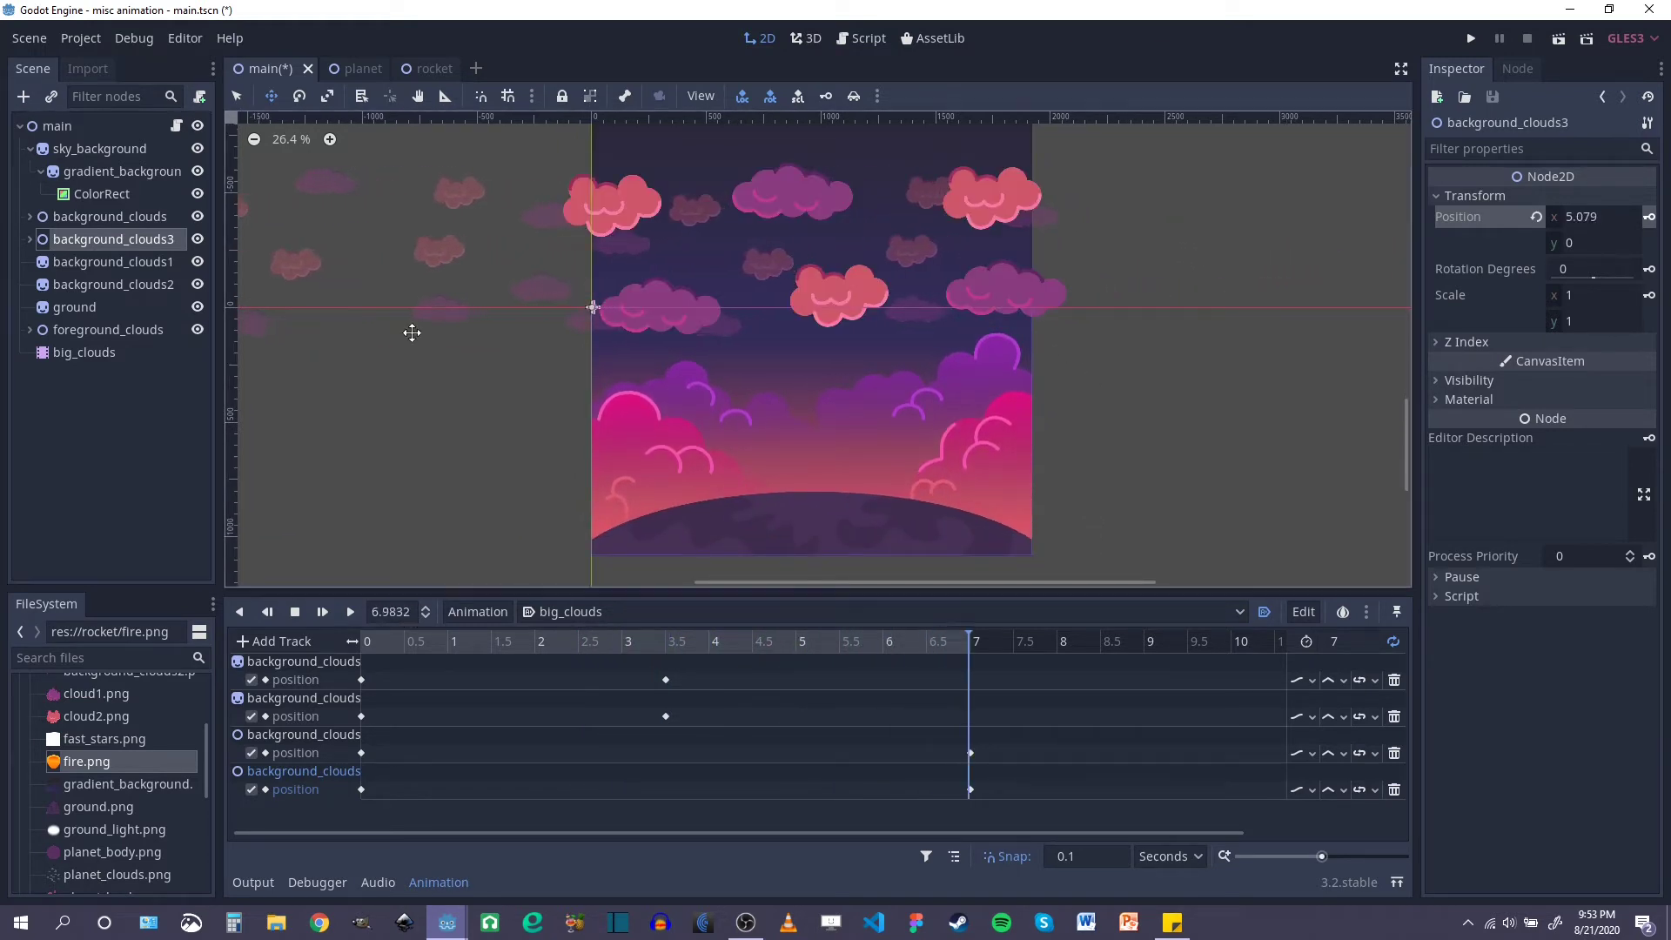
{"action": "scroll", "coordinate": [857, 383], "scroll_direction": "up", "scroll_amount": 5}
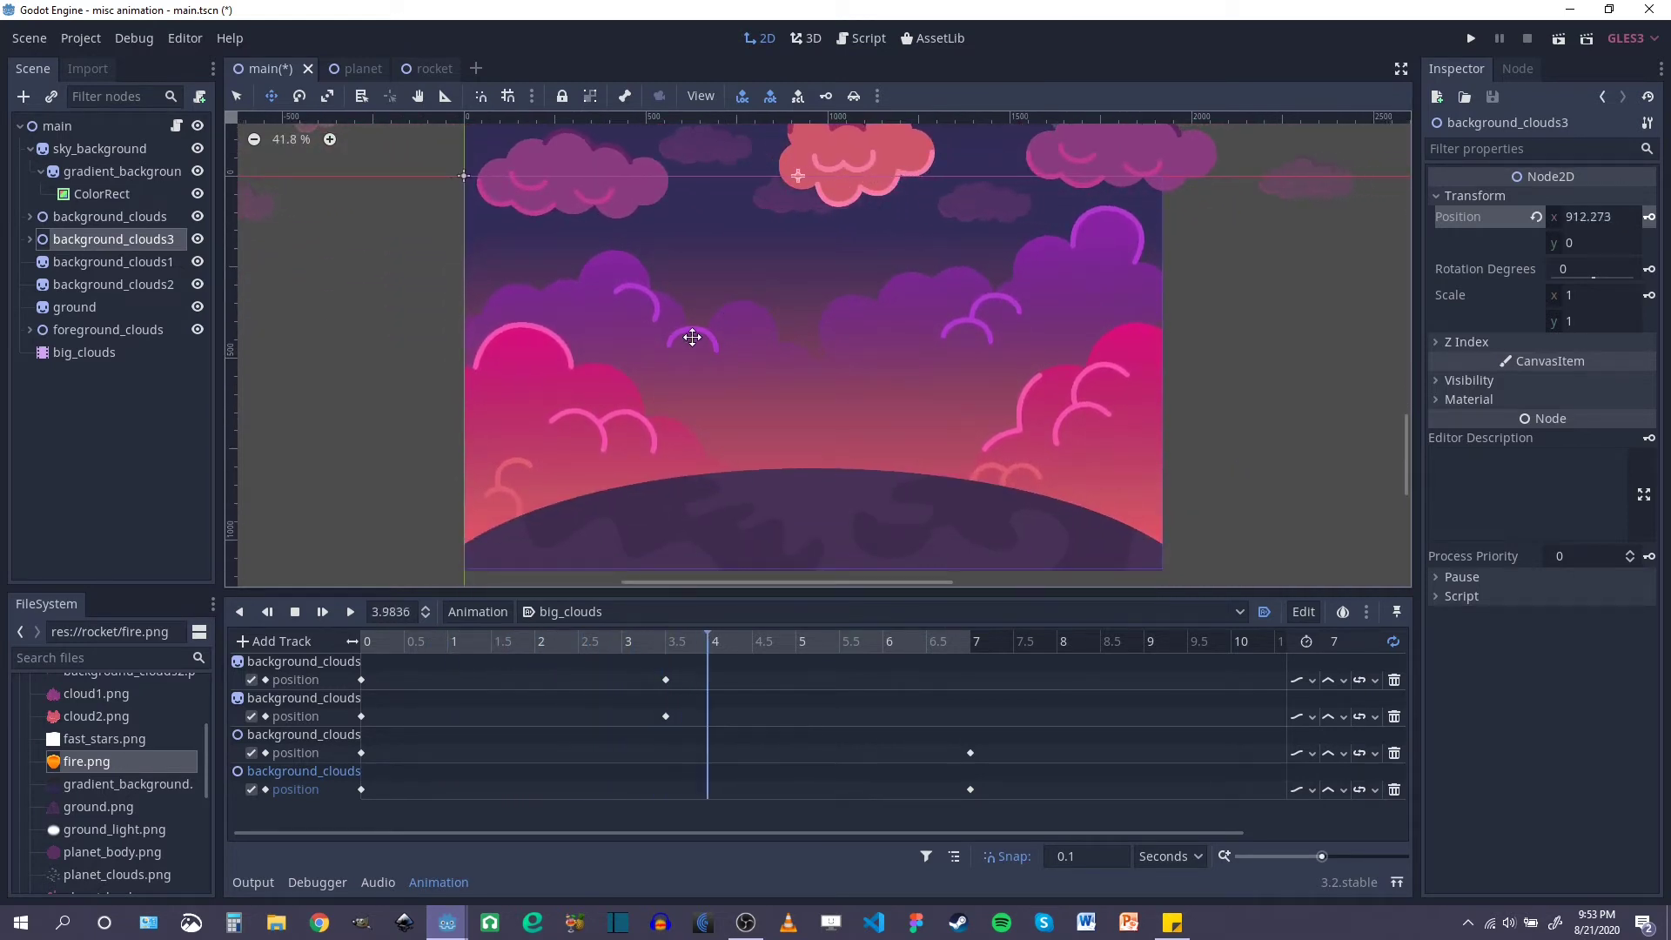
{"action": "middle_click_drag", "start_coordinate": [848, 229], "coordinate": [837, 381]}
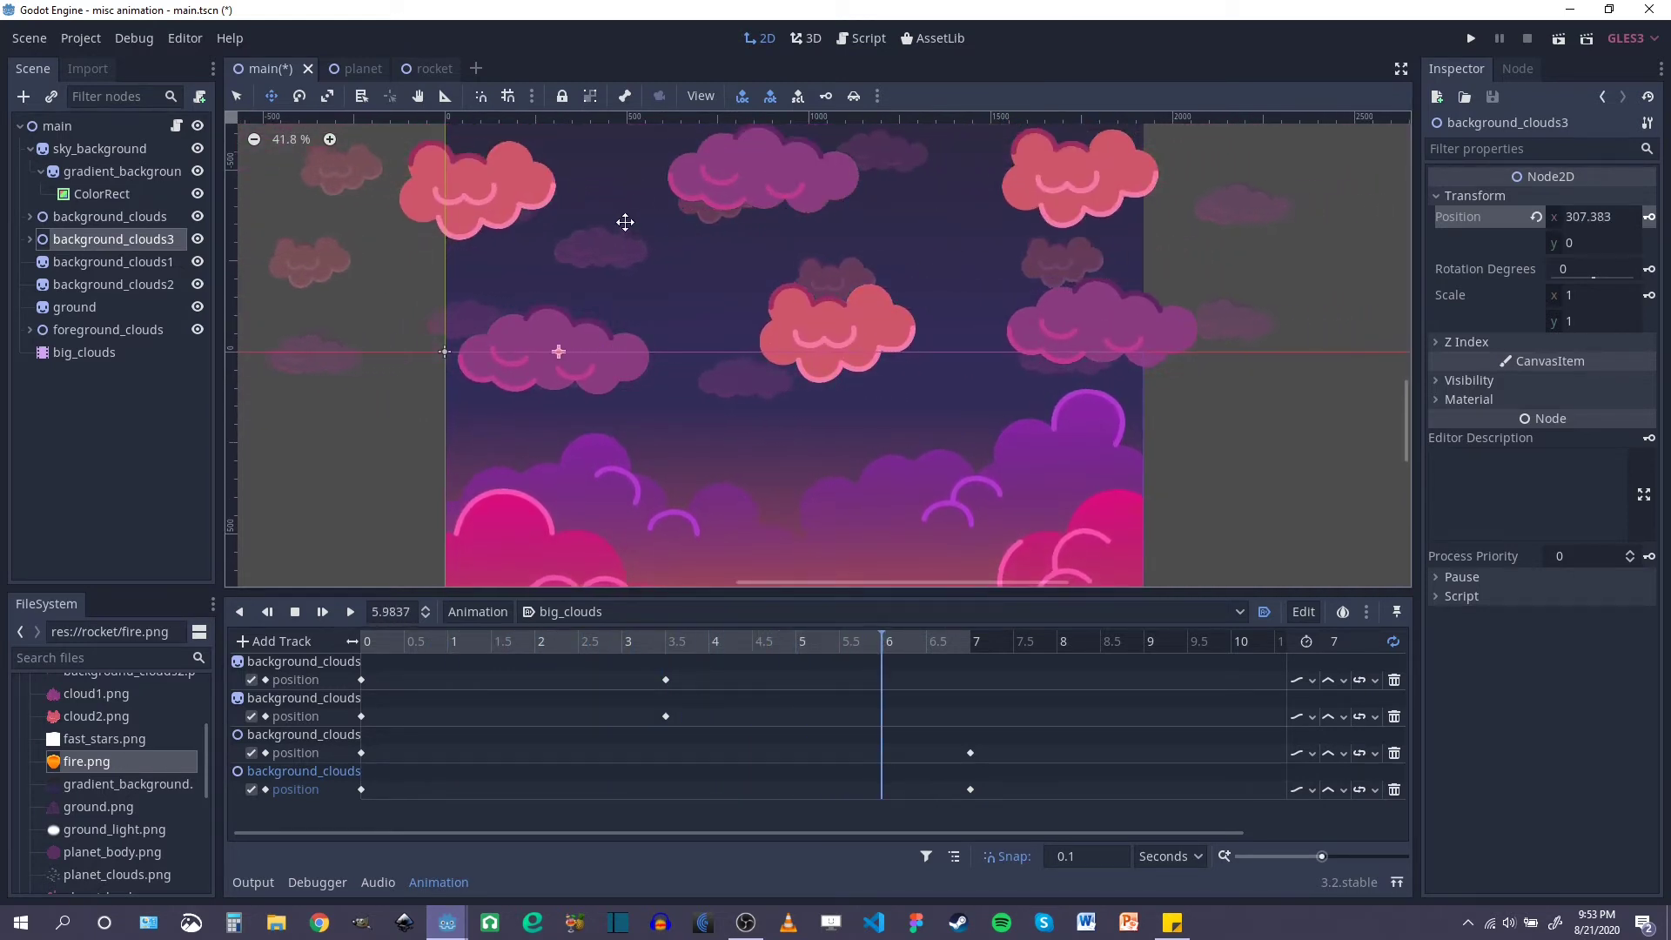
{"action": "middle_click_drag", "start_coordinate": [855, 246], "coordinate": [874, 295]}
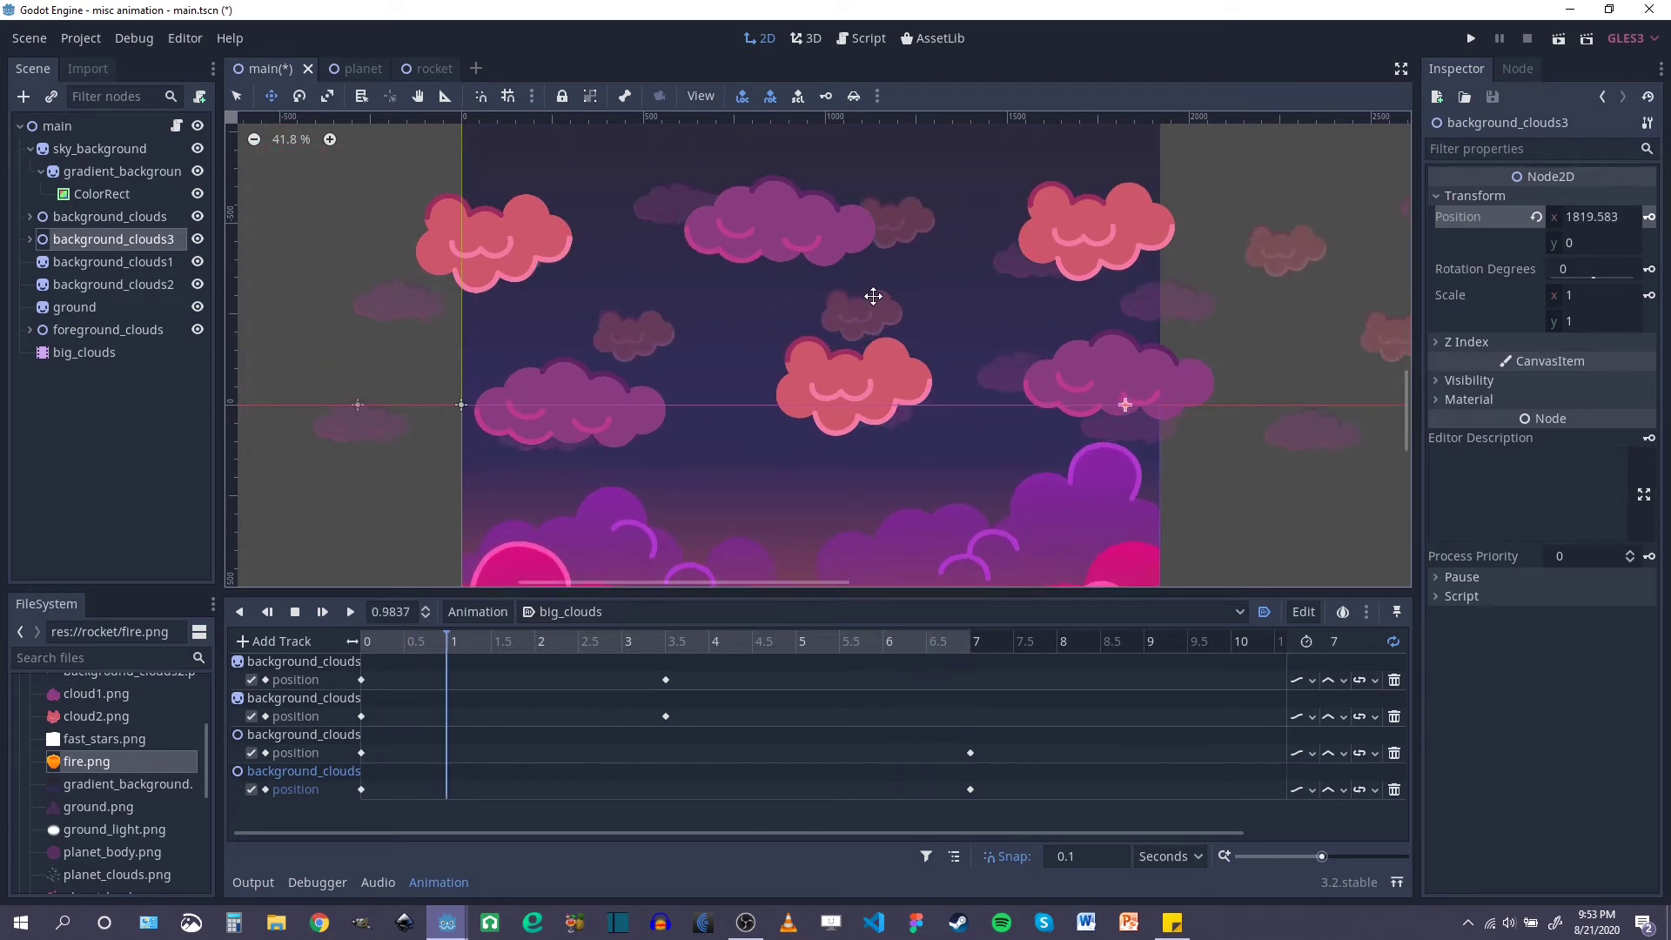
{"action": "scroll", "coordinate": [872, 296], "scroll_direction": "down", "scroll_amount": 2}
{"action": "scroll", "coordinate": [868, 298], "scroll_direction": "down", "scroll_amount": 6}
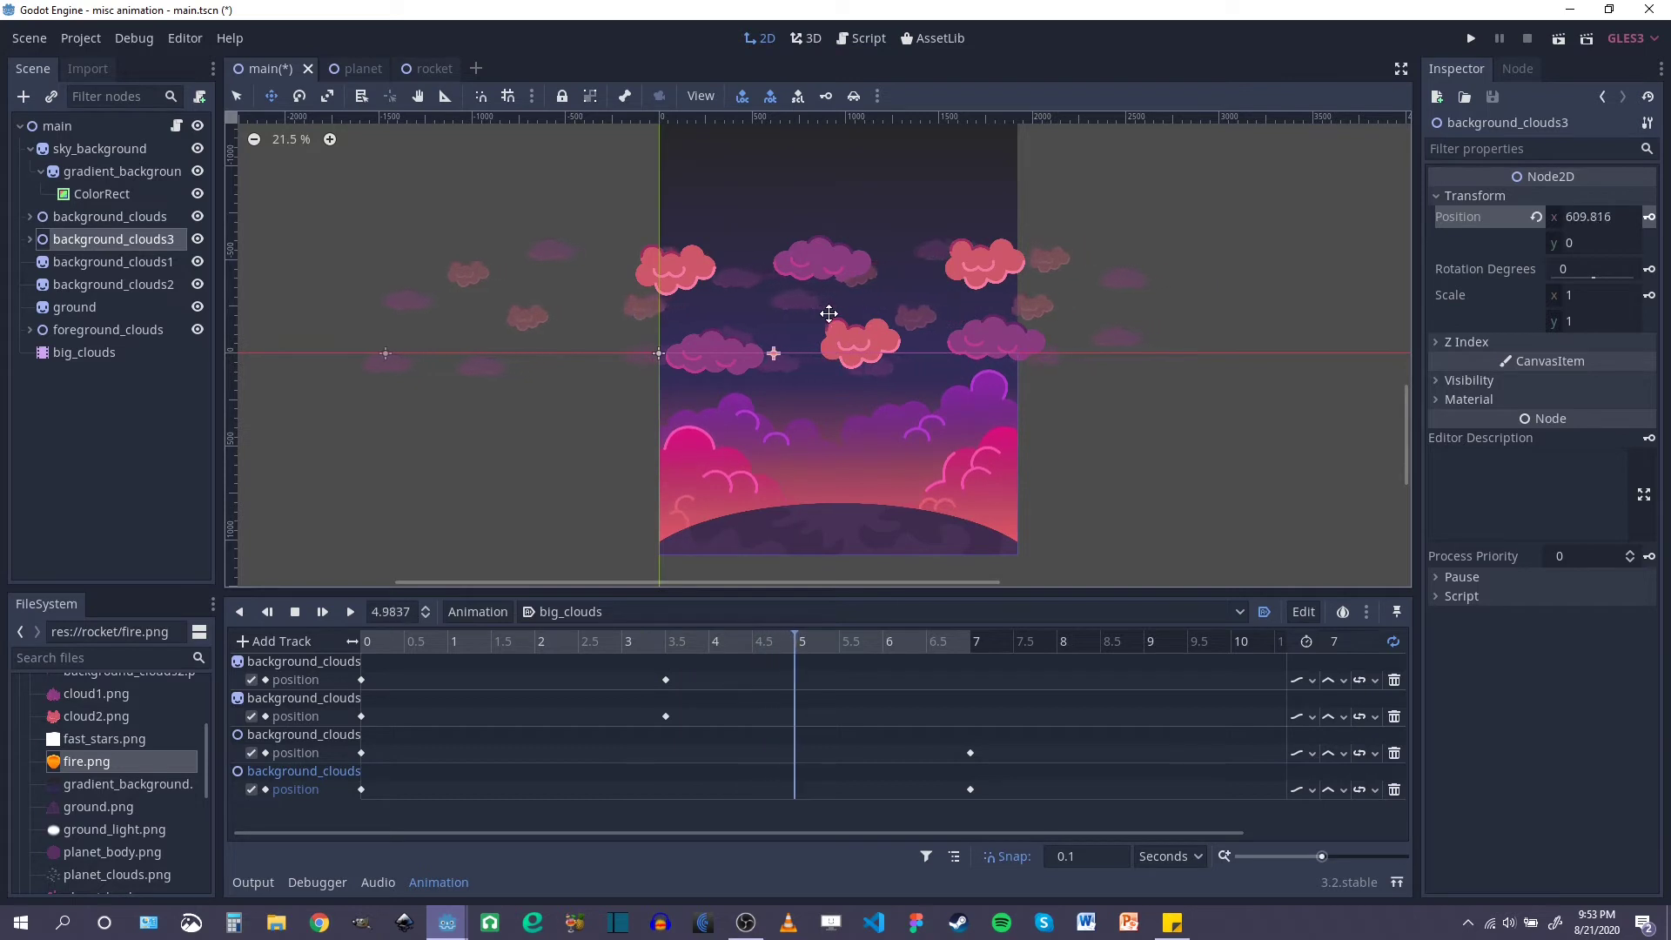
{"action": "scroll", "coordinate": [840, 296], "scroll_direction": "up", "scroll_amount": 4}
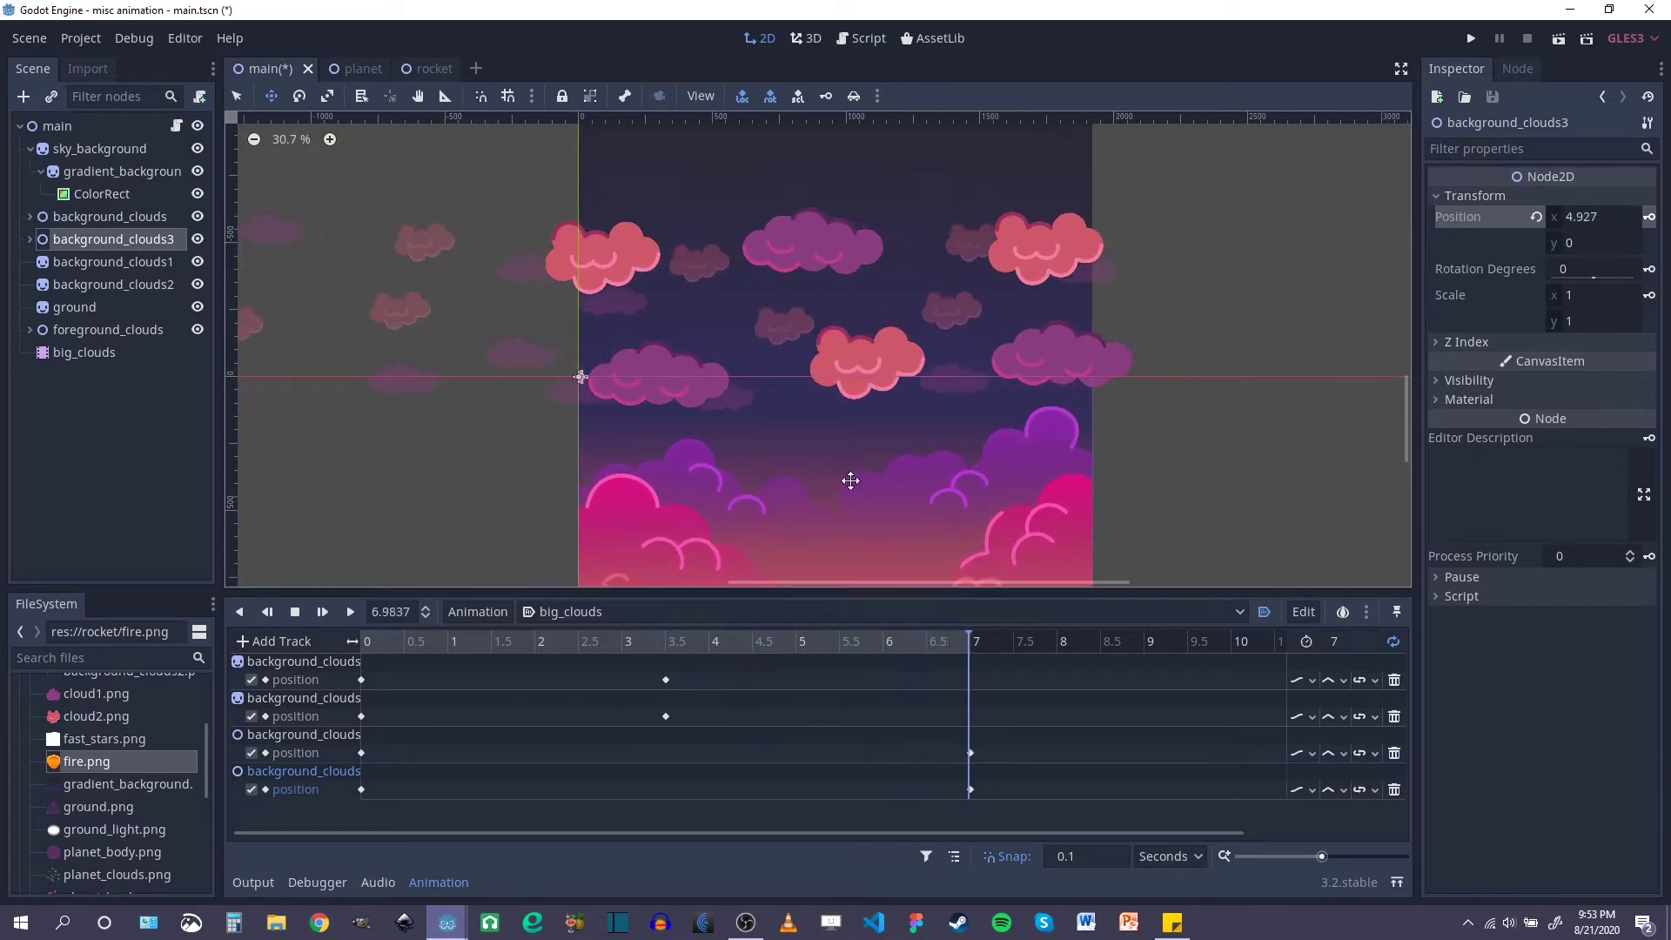
{"action": "scroll", "coordinate": [905, 378], "scroll_direction": "down", "scroll_amount": 5}
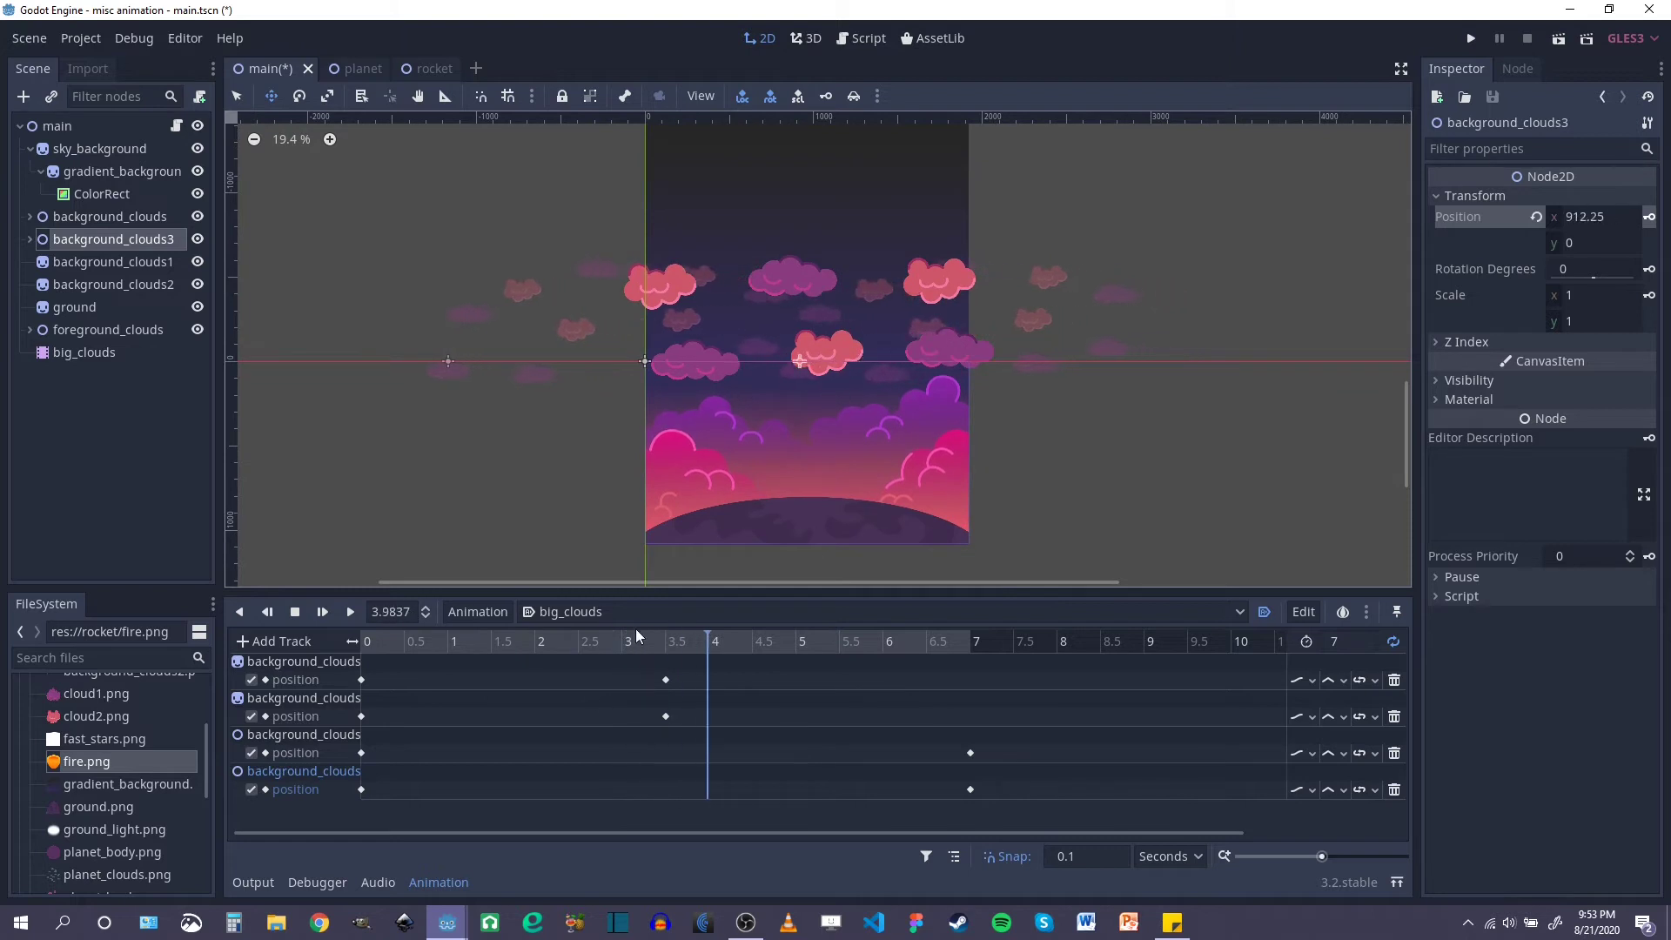
{"action": "left_click", "coordinate": [294, 612]}
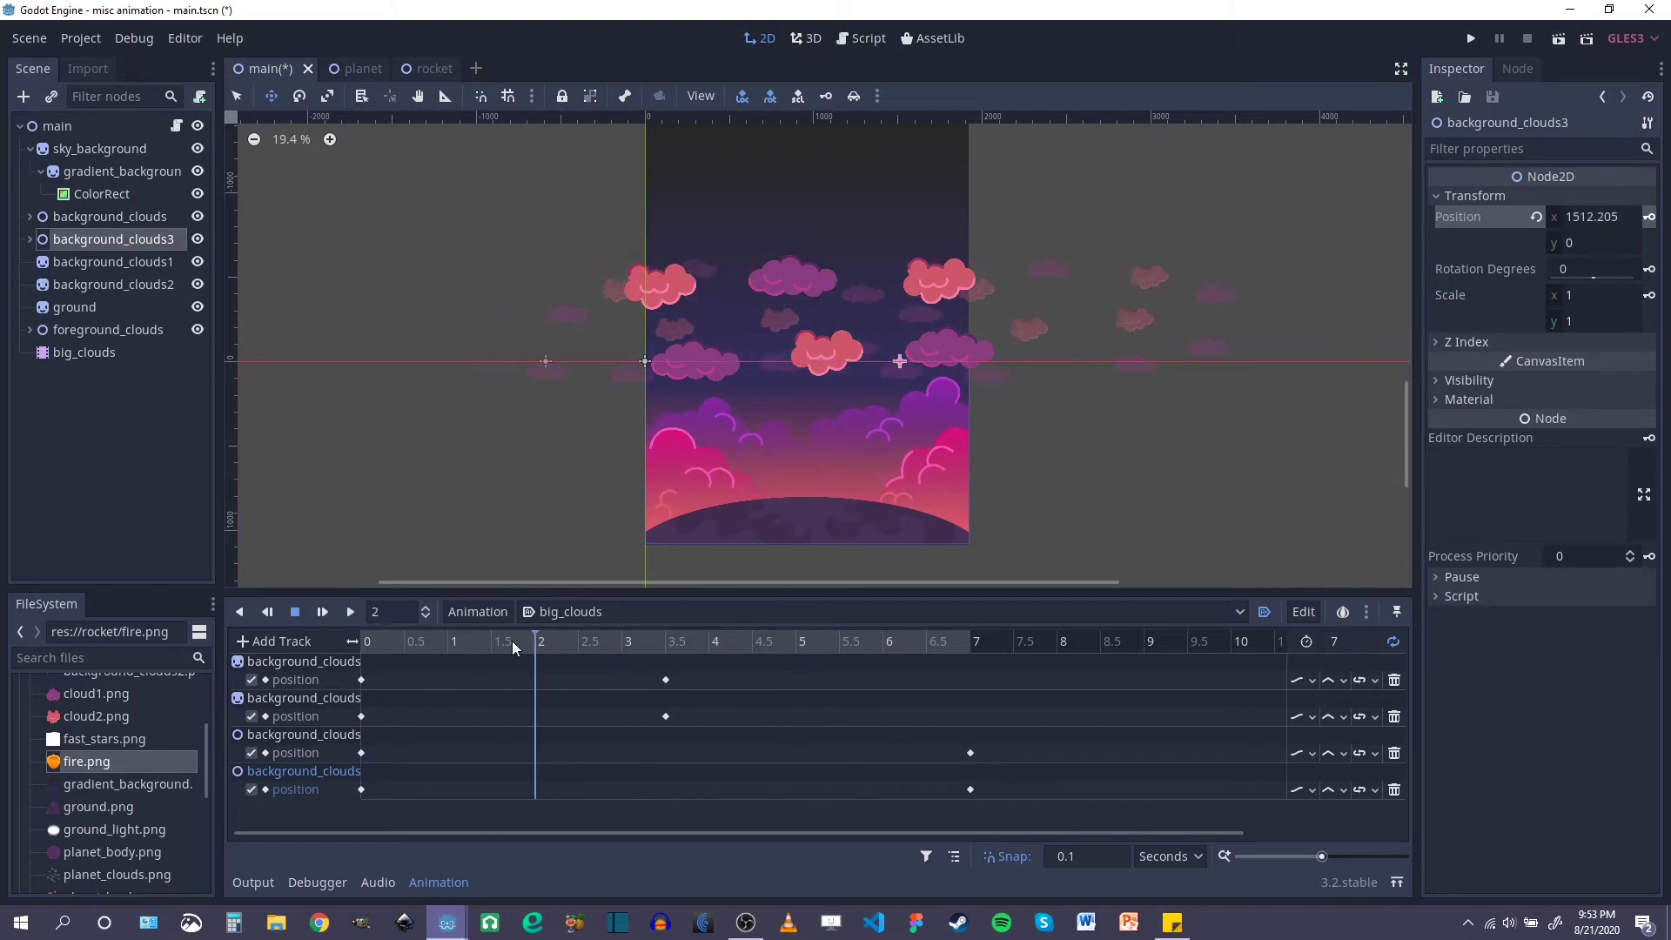
Step: Save the main scene and switch to the planet scene, framing the whole planet
{"action": "key", "text": "ctrl+s"}
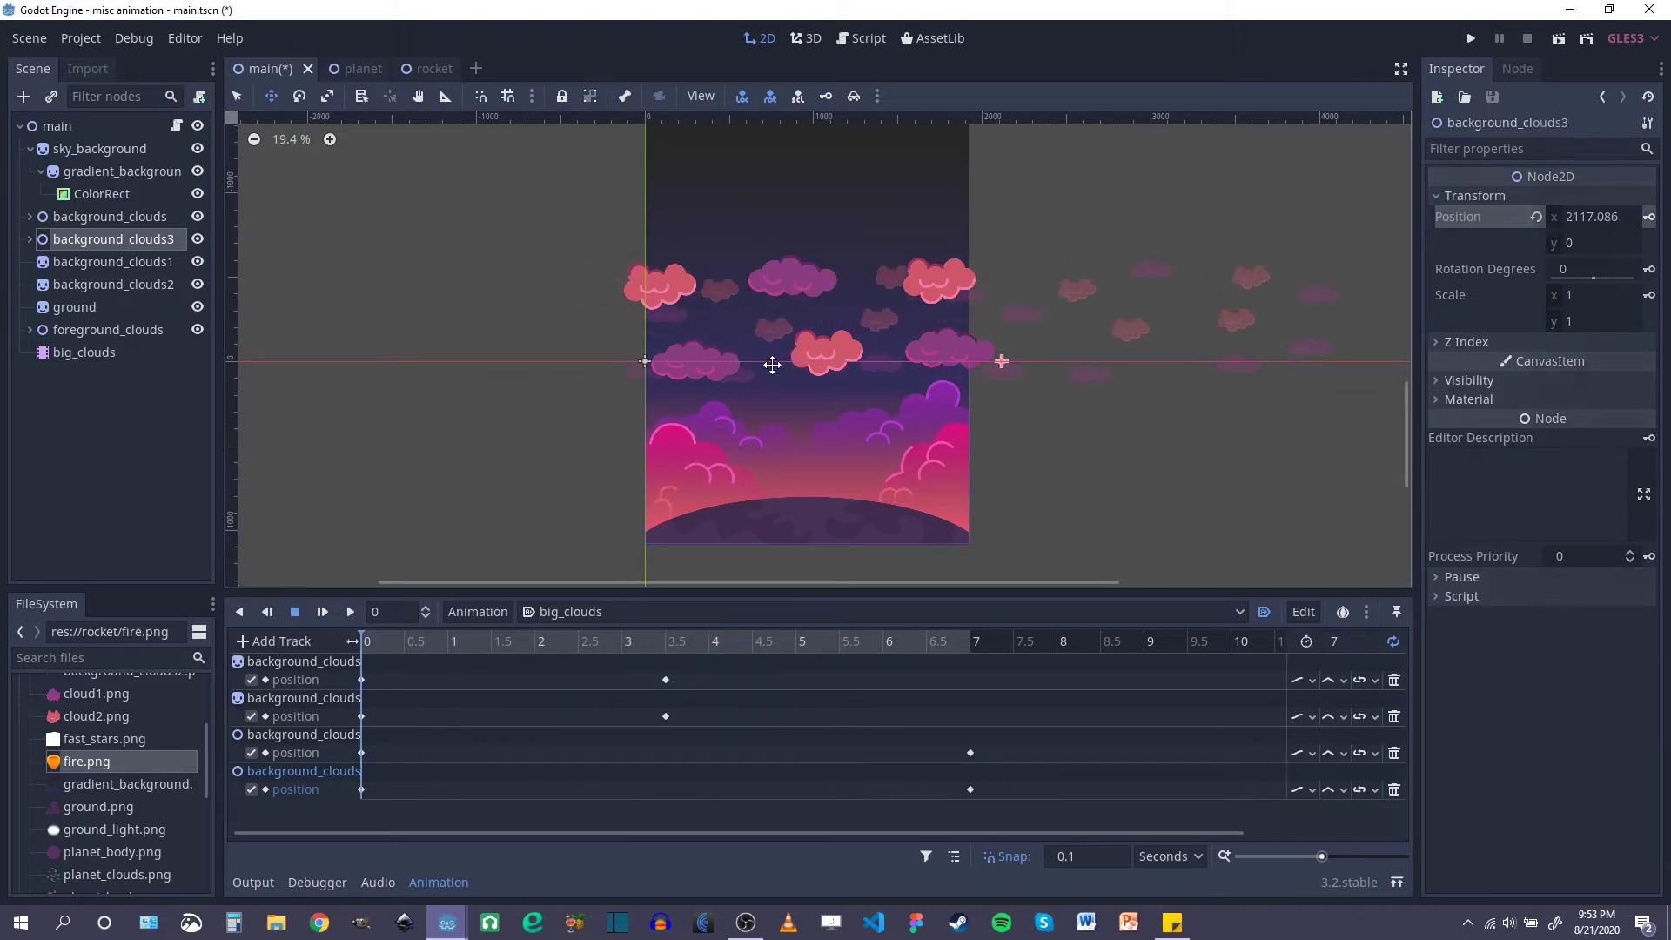
{"action": "key", "text": "ctrl+Tab"}
{"action": "scroll", "coordinate": [783, 374], "scroll_direction": "up", "scroll_amount": 2}
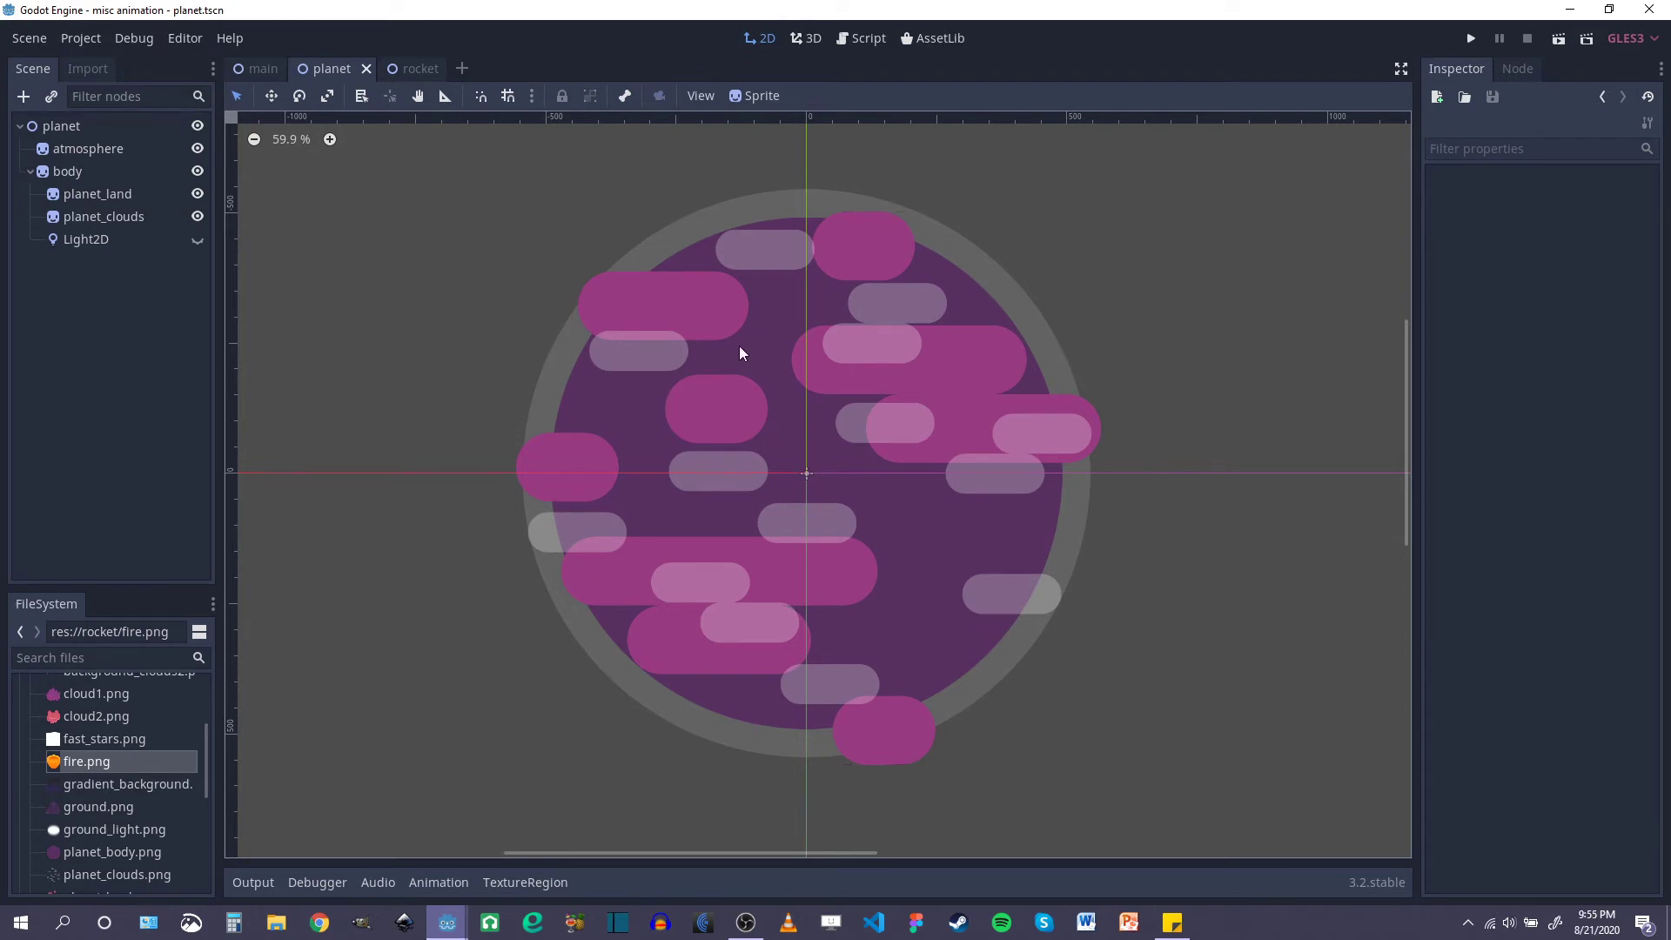
{"action": "scroll", "coordinate": [738, 347], "scroll_direction": "down", "scroll_amount": 1}
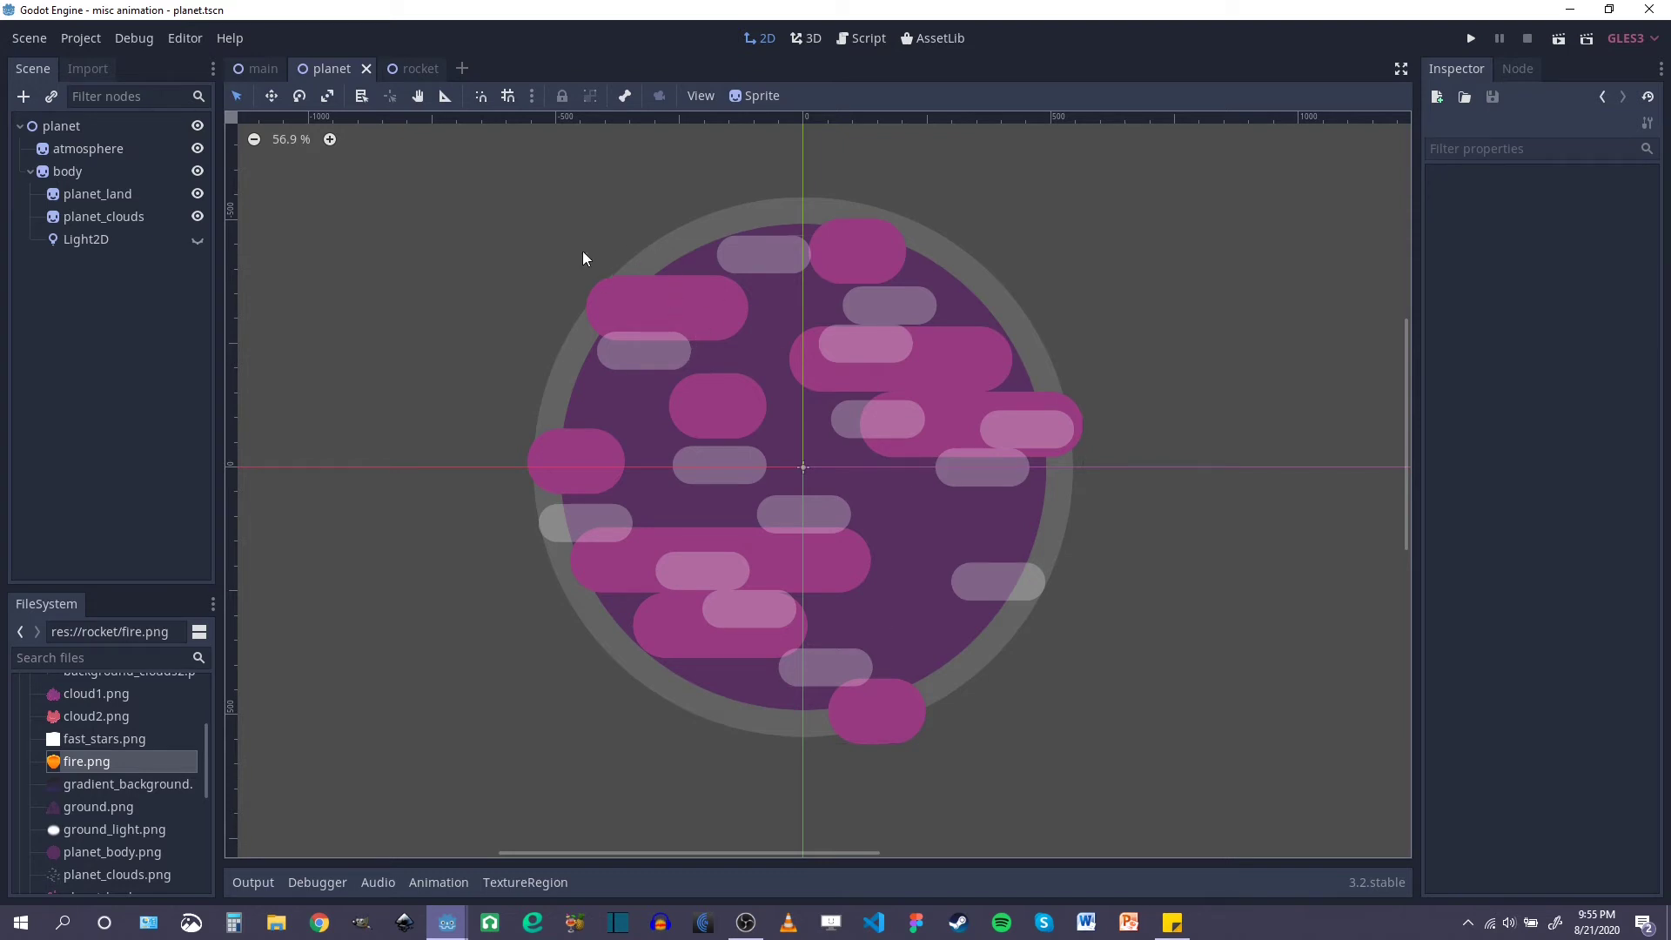
Step: Show the planet body's Light2D to examine its effect on the planet, and hide it again
{"action": "left_click", "coordinate": [96, 216]}
{"action": "left_click", "coordinate": [84, 236]}
{"action": "left_click", "coordinate": [198, 240]}
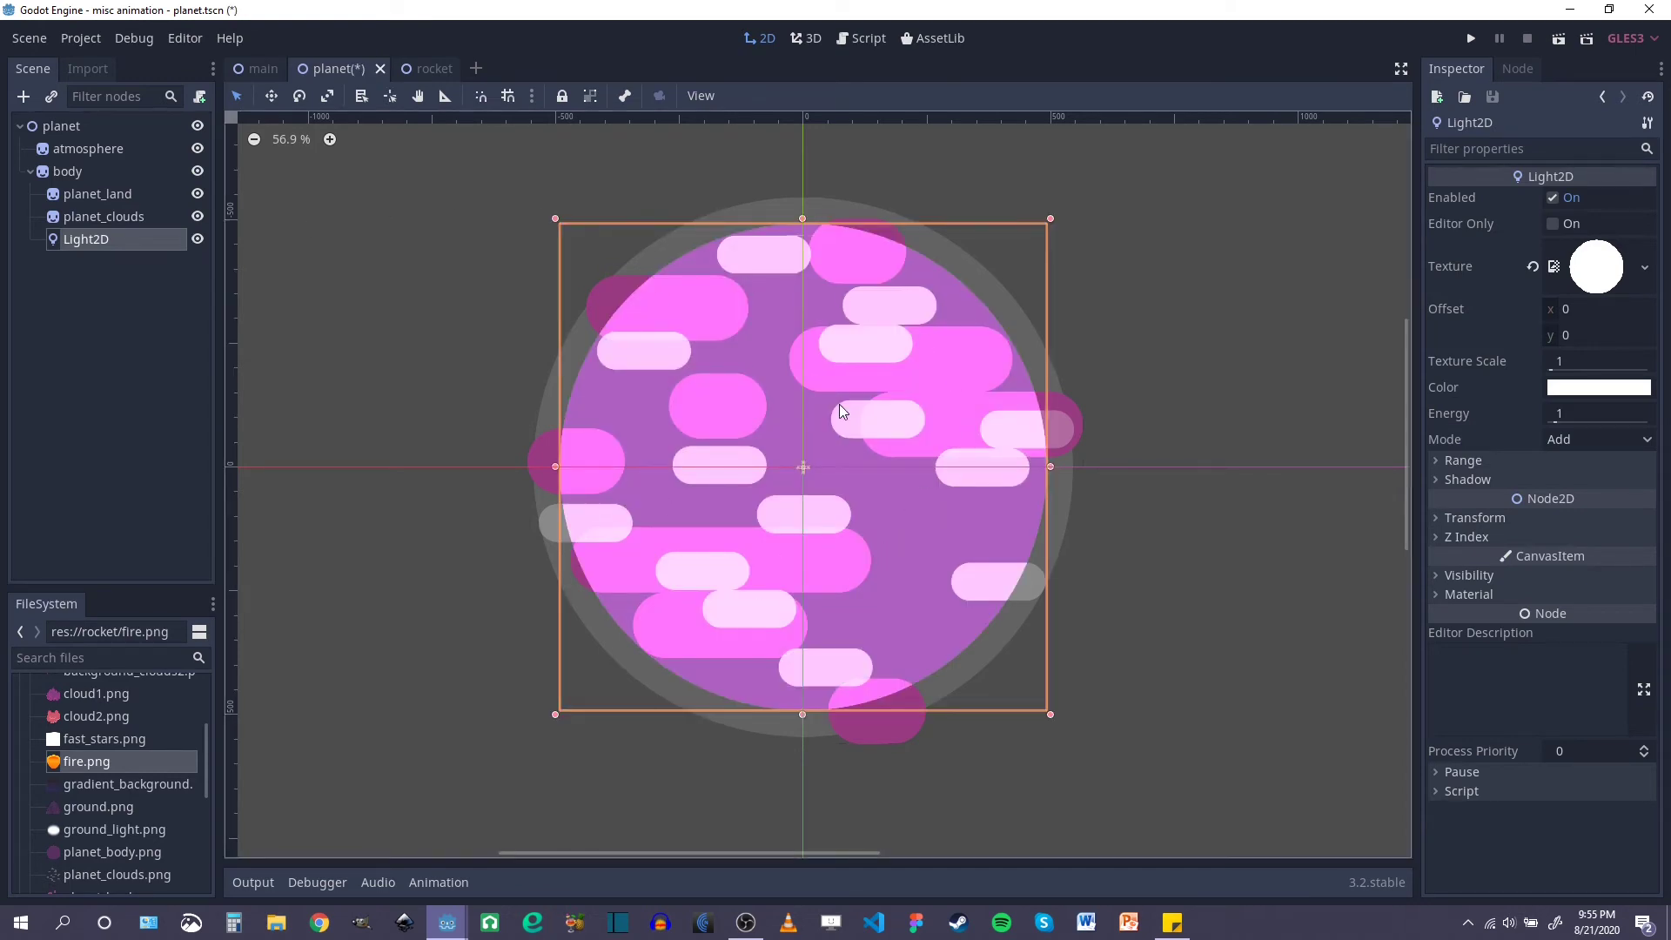
{"action": "left_click", "coordinate": [198, 240]}
Step: Hide the planet_clouds and atmosphere layers of the planet
{"action": "left_click", "coordinate": [197, 217]}
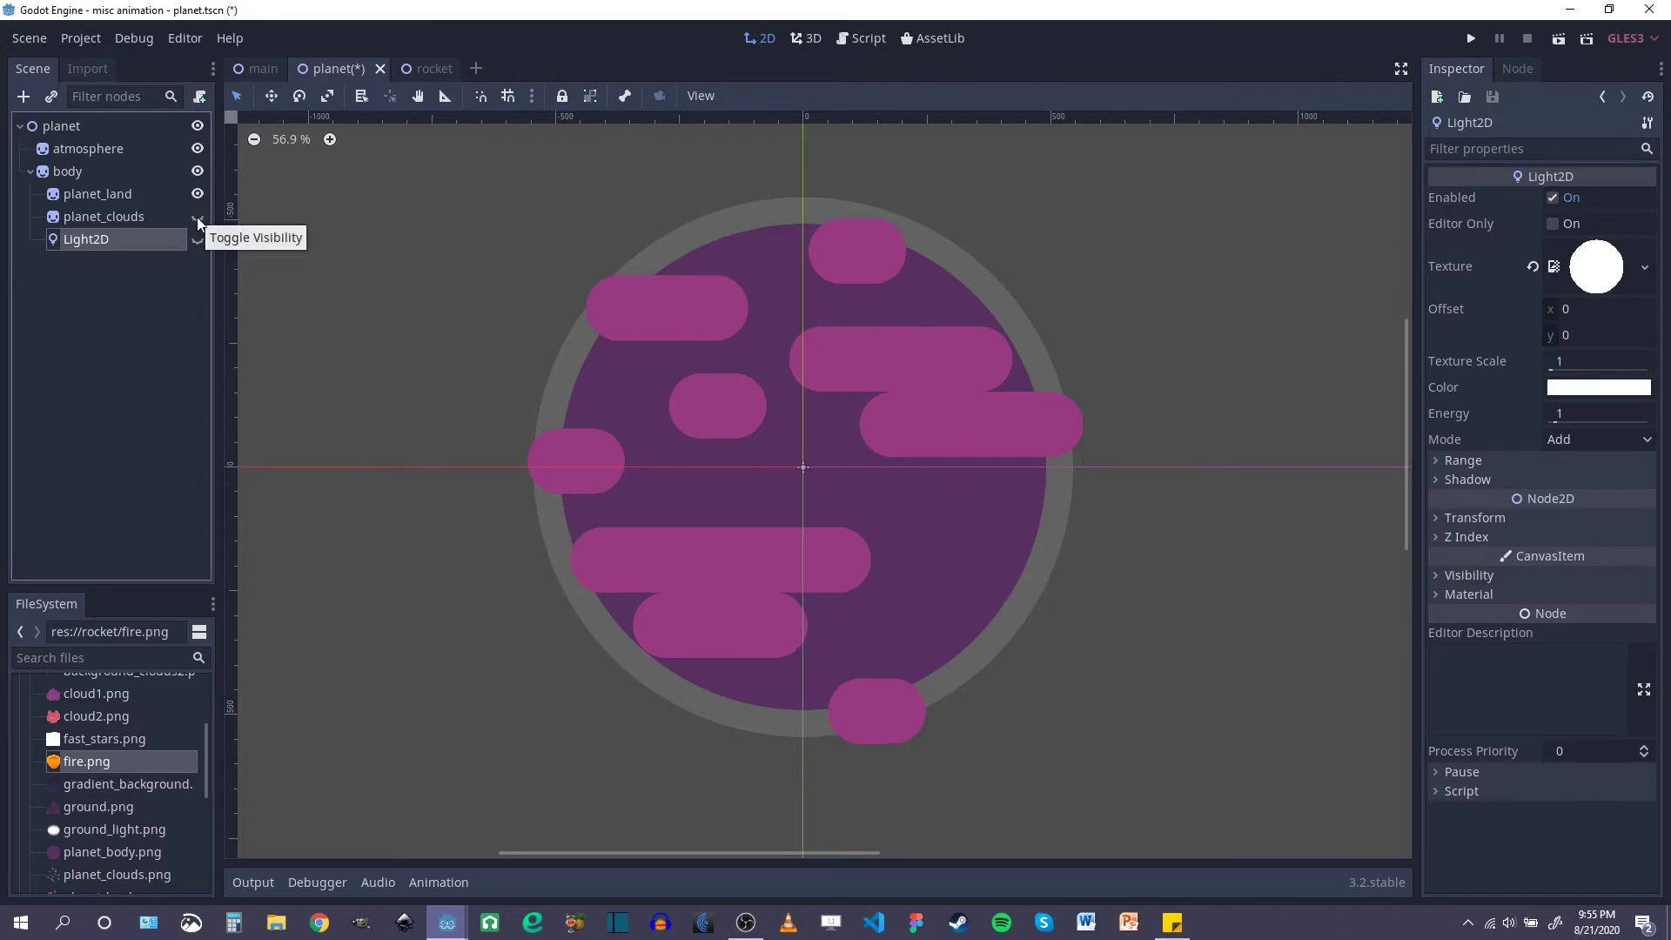
{"action": "left_click", "coordinate": [197, 149]}
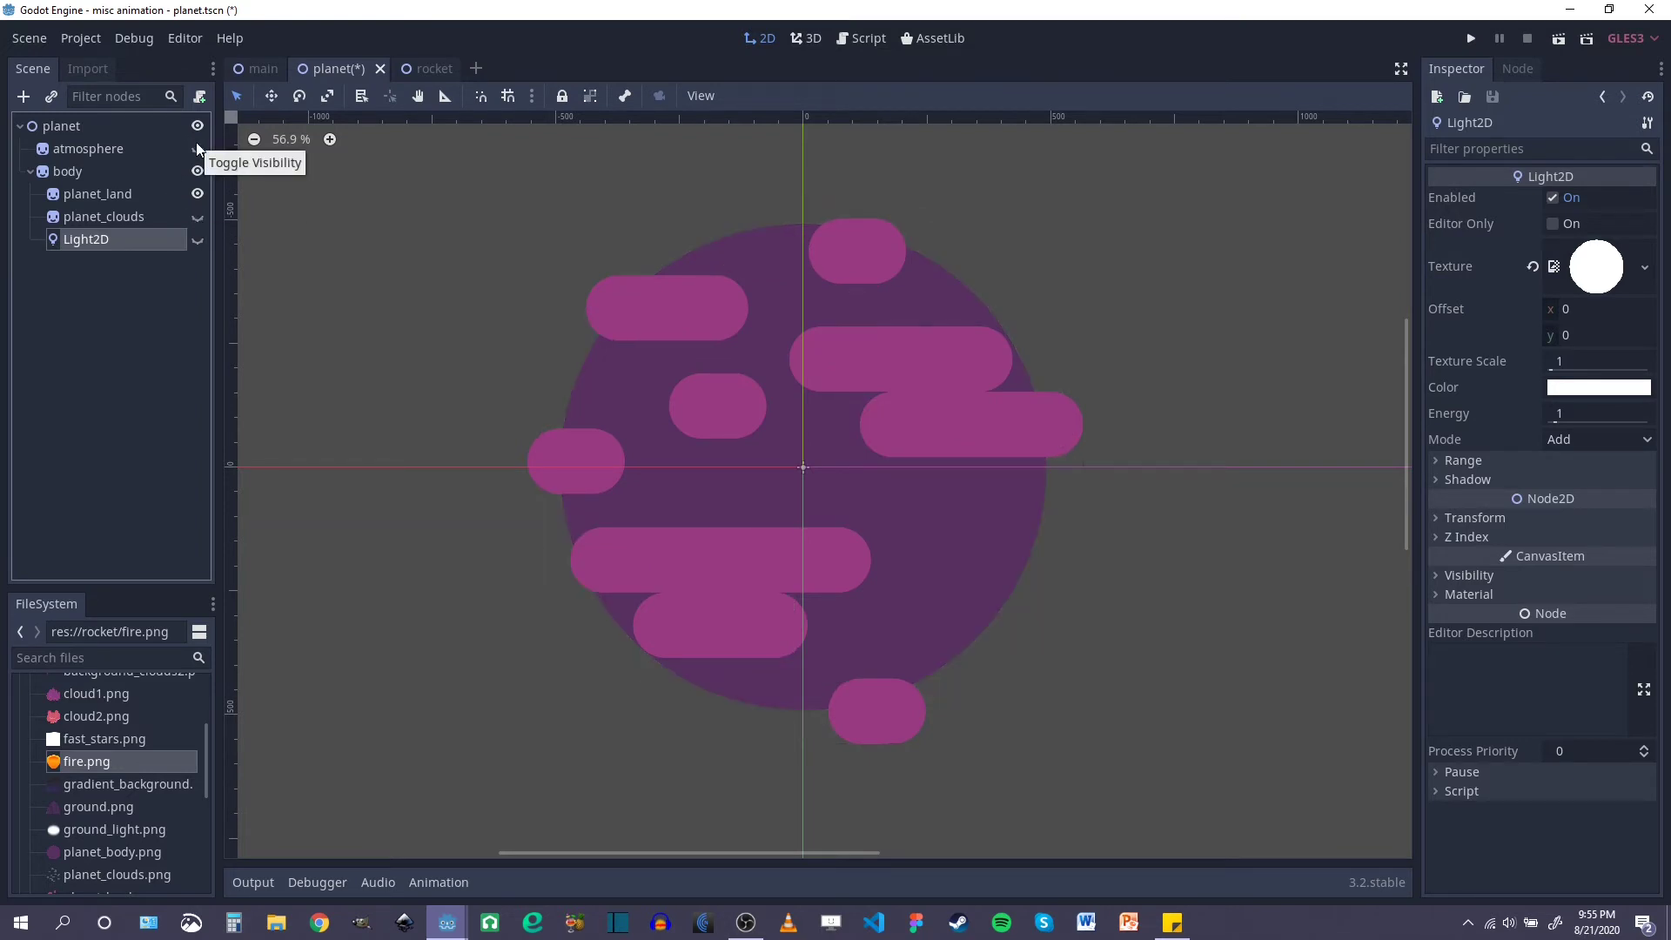
Step: Enable the texture region on the planet_land sprite
{"action": "left_click", "coordinate": [101, 193]}
{"action": "scroll", "coordinate": [792, 371], "scroll_direction": "down", "scroll_amount": 2}
{"action": "left_click", "coordinate": [731, 420]}
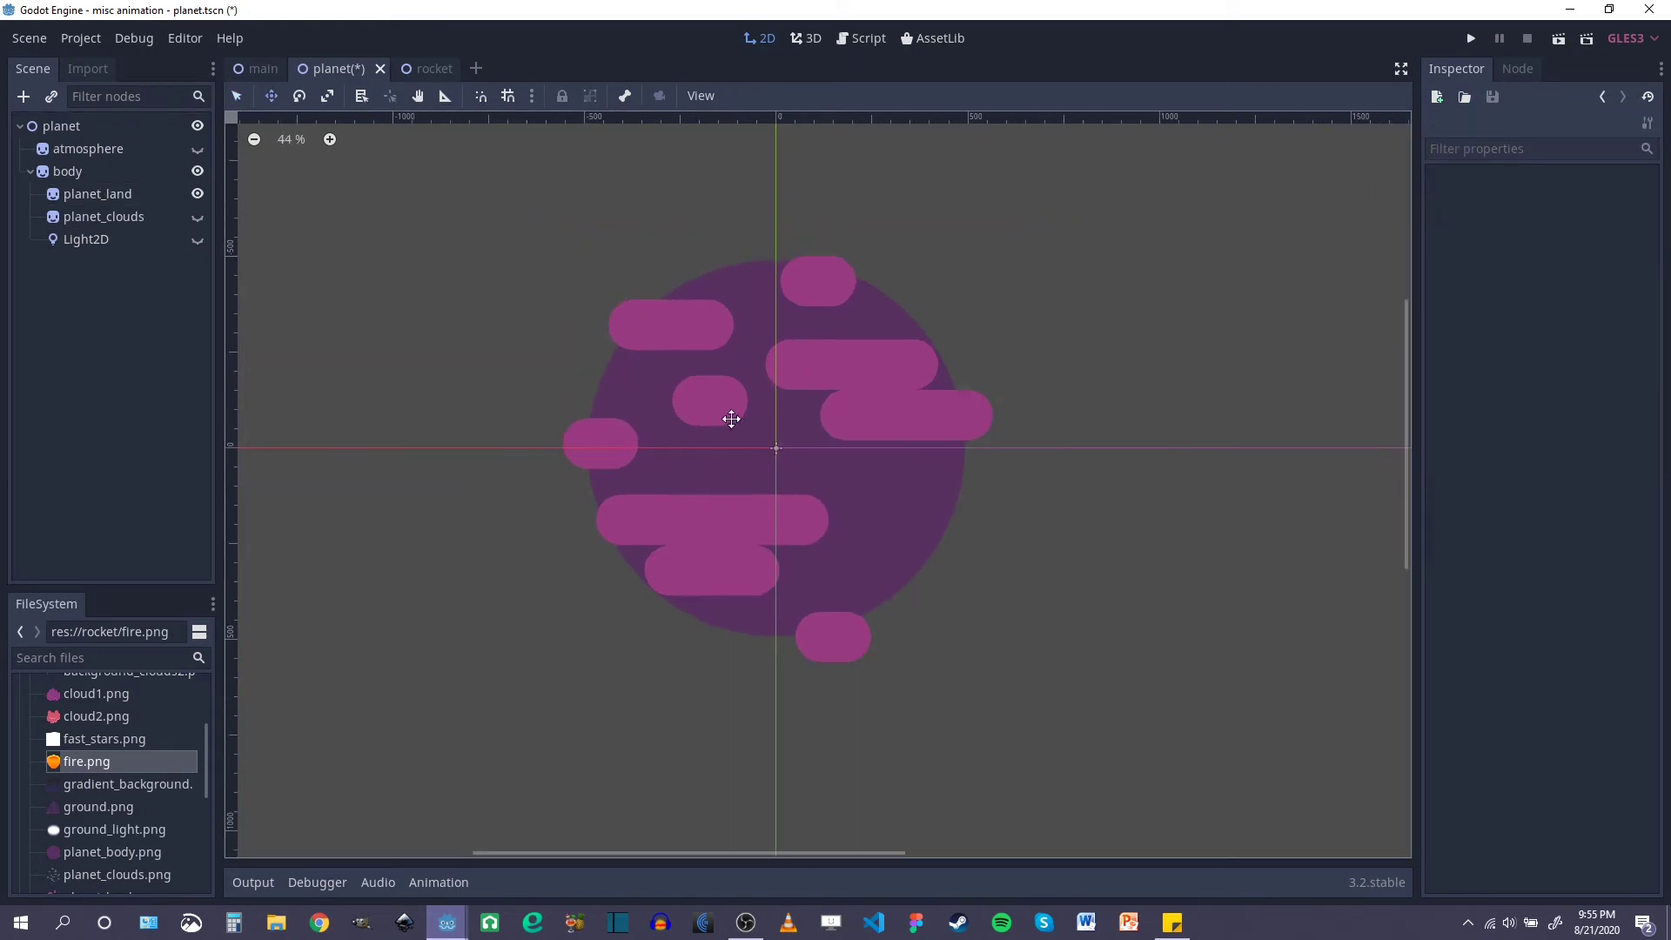
{"action": "left_click", "coordinate": [100, 195]}
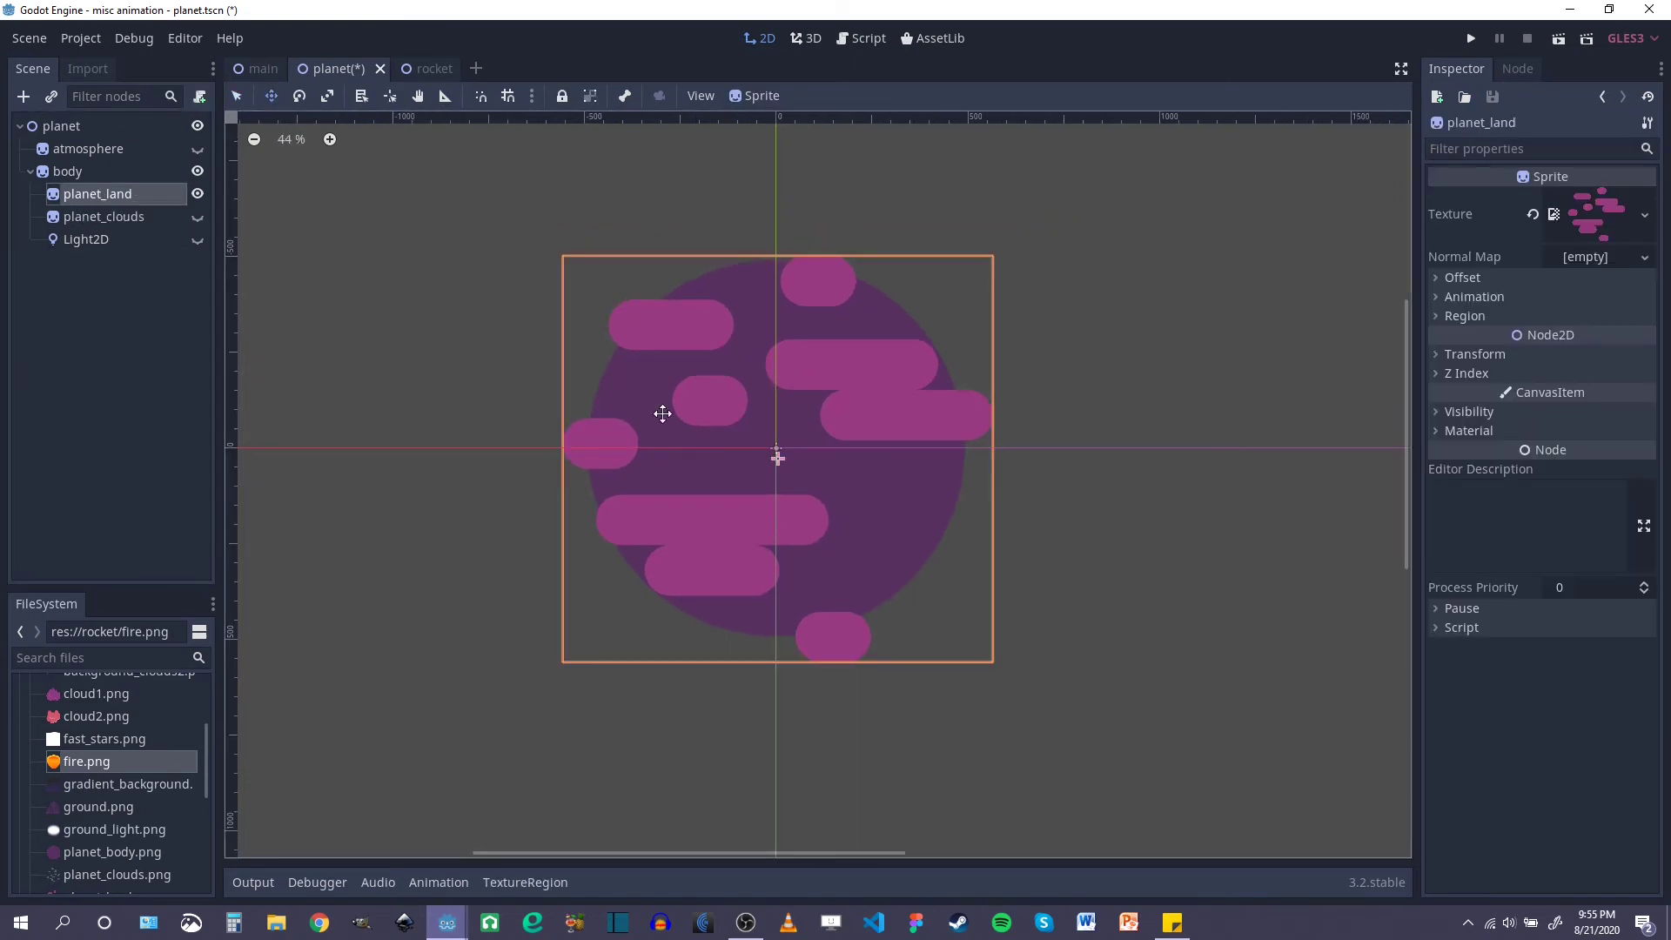
{"action": "left_click", "coordinate": [1440, 316]}
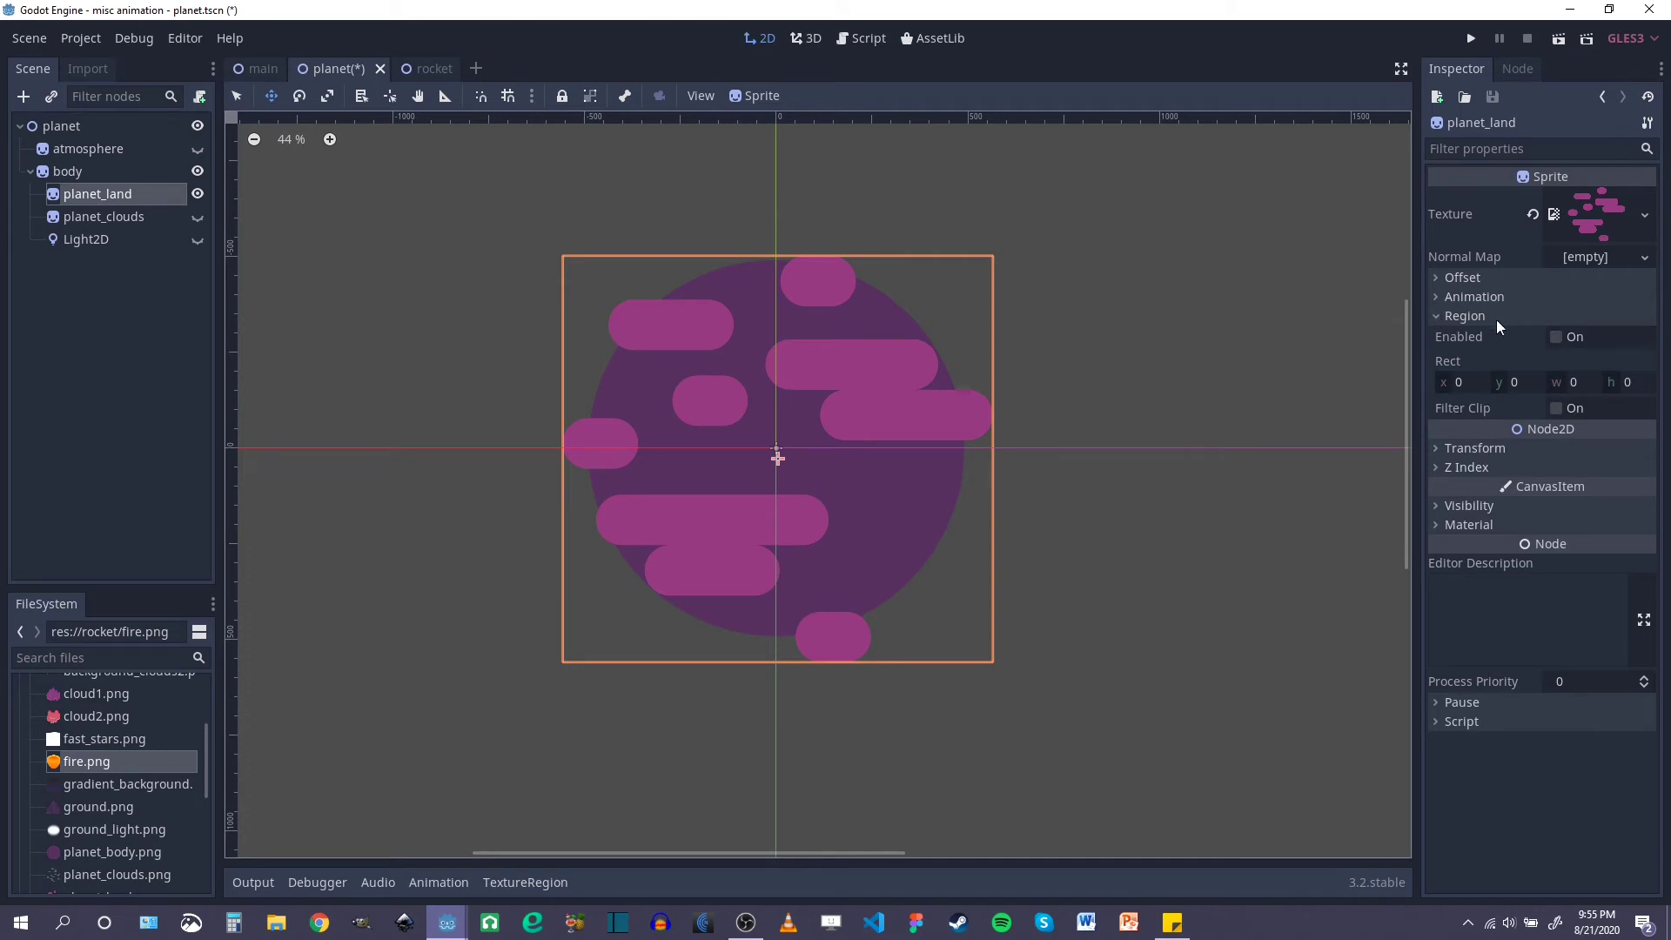
{"action": "left_click", "coordinate": [1555, 337]}
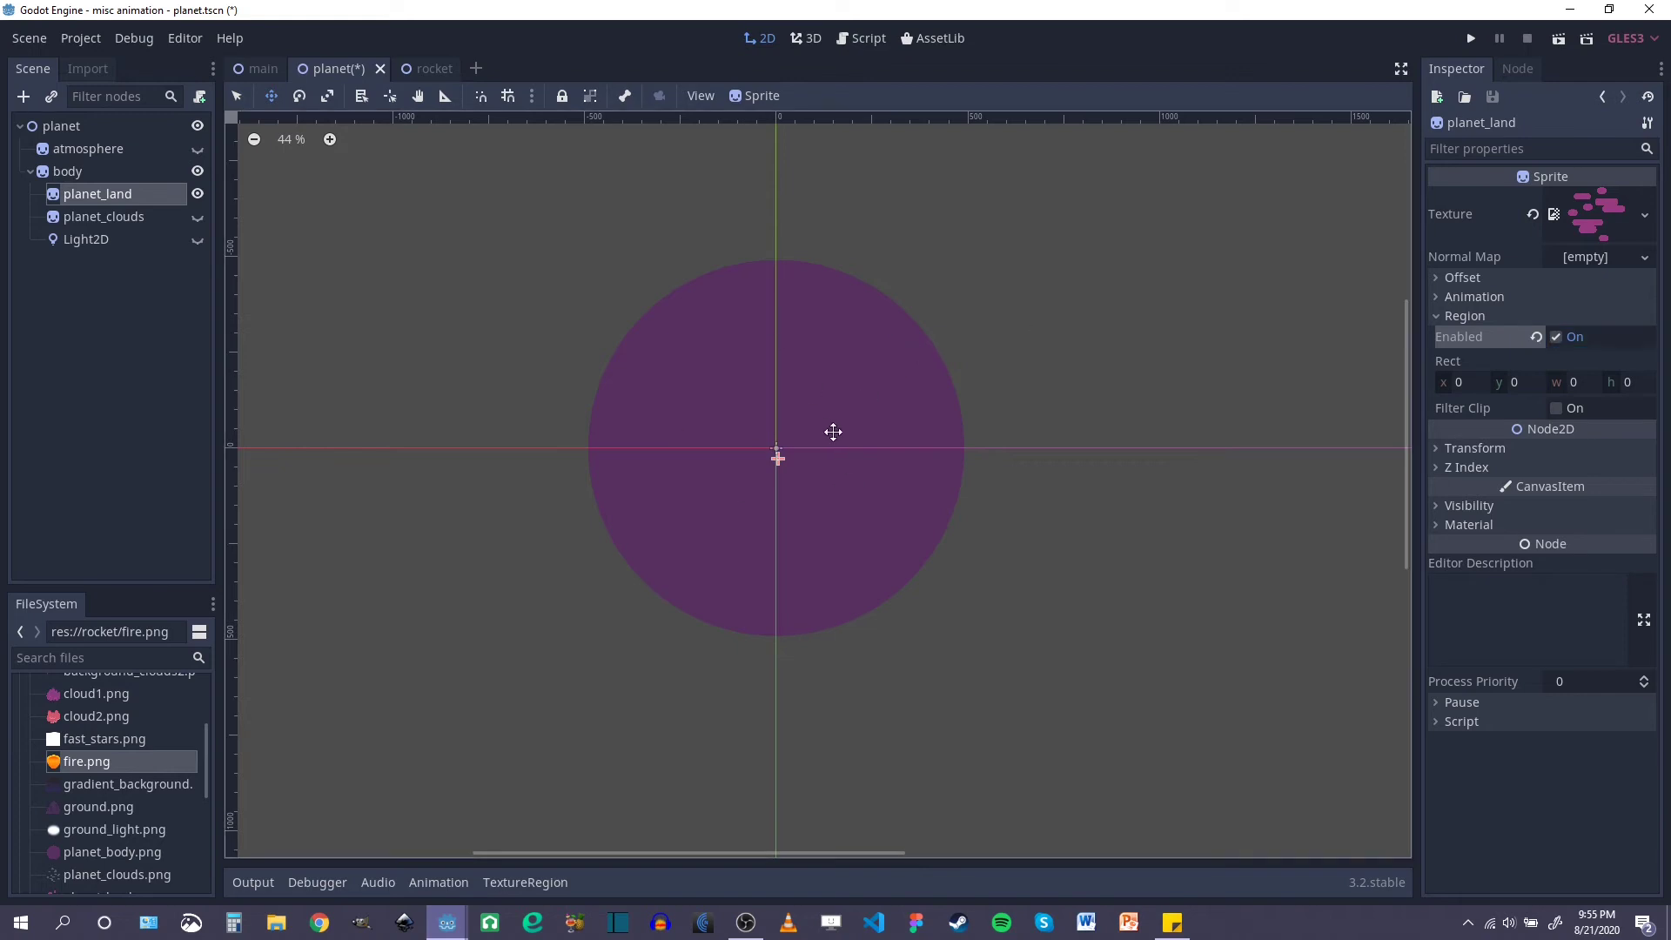
Step: Open the texture region editor for planet_land and fit the region rectangle tightly around all the land shapes
{"action": "left_click", "coordinate": [552, 882]}
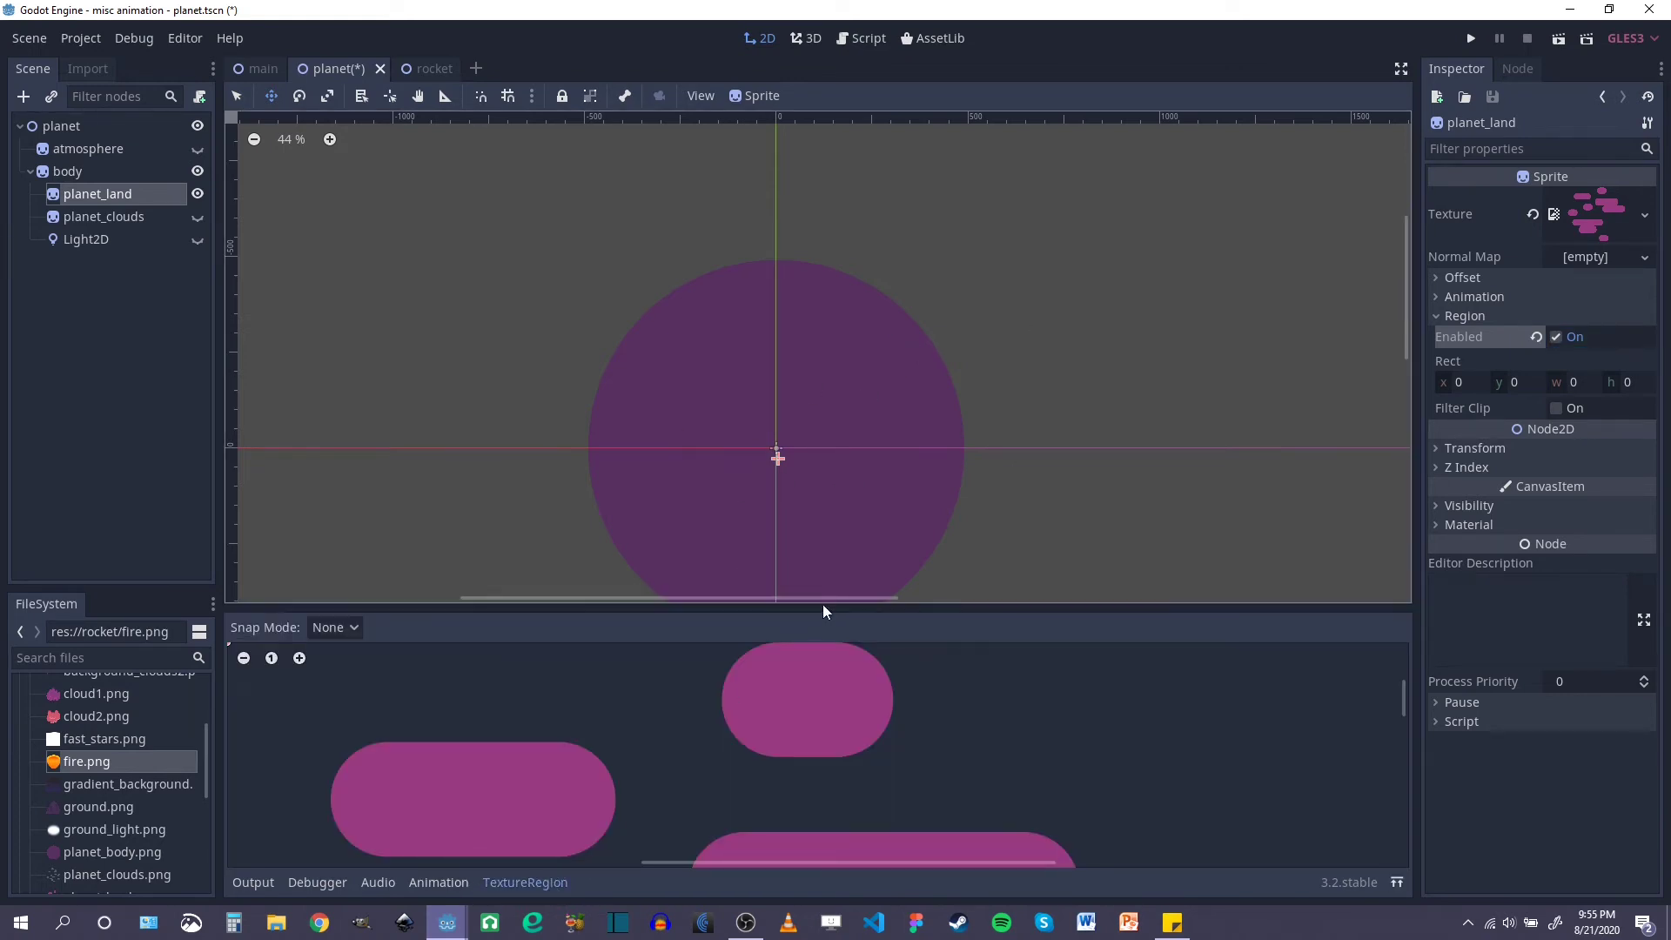
{"action": "left_click_drag", "start_coordinate": [823, 612], "coordinate": [823, 331]}
{"action": "scroll", "coordinate": [788, 226], "scroll_direction": "down", "scroll_amount": 3}
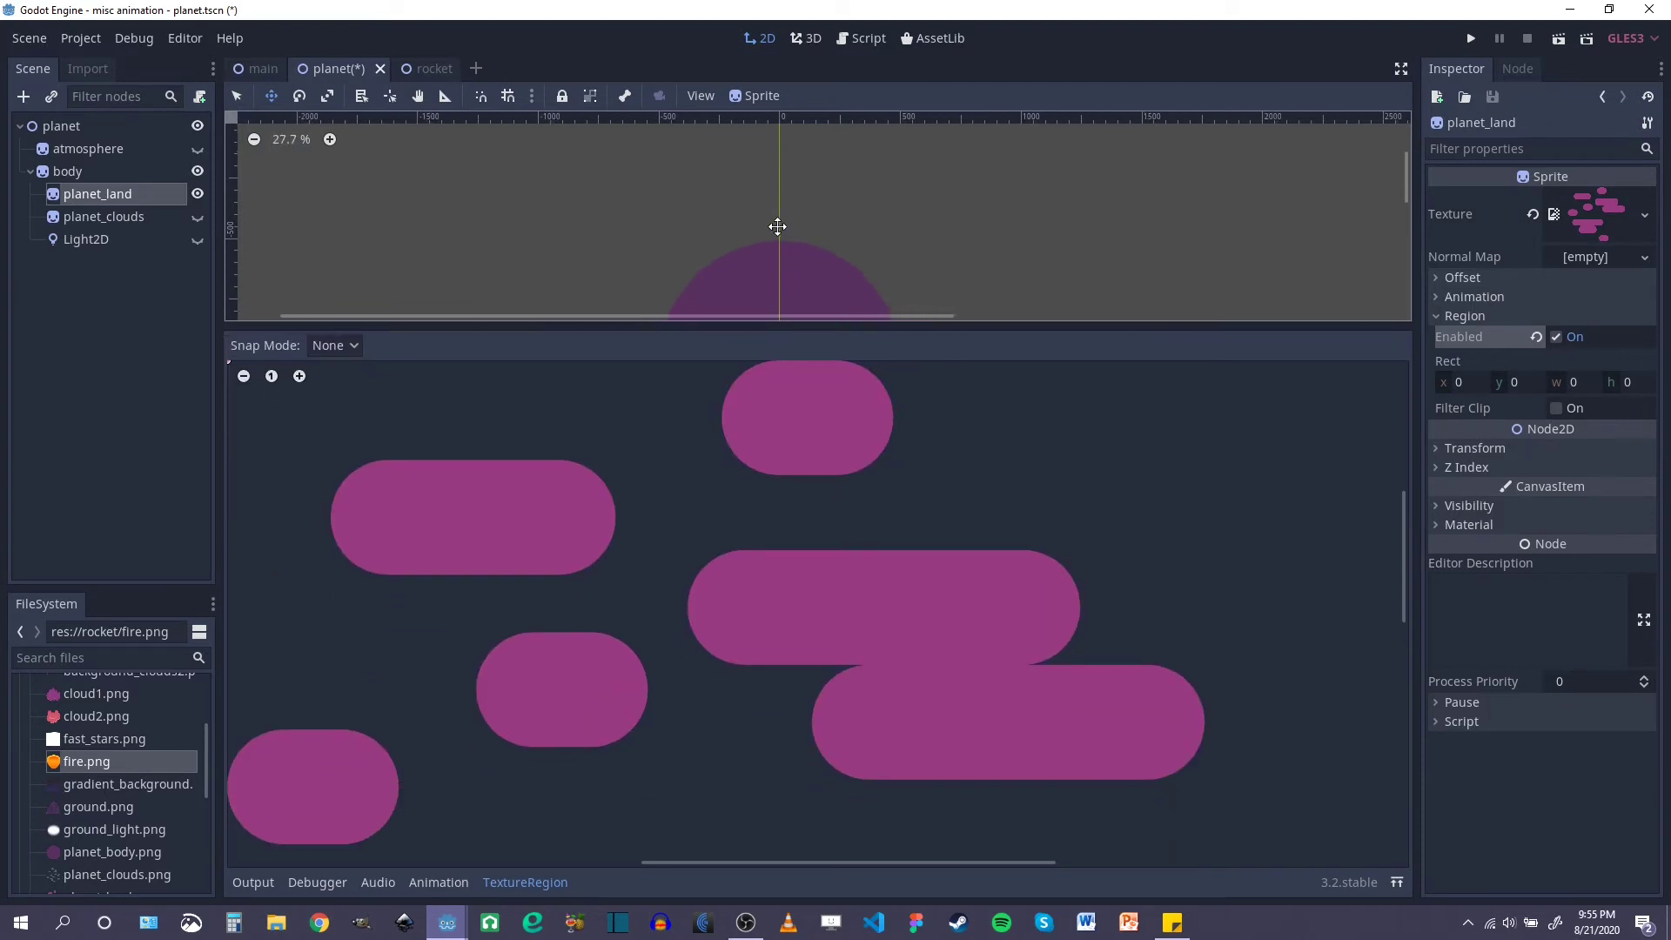
{"action": "scroll", "coordinate": [789, 254], "scroll_direction": "up", "scroll_amount": 3}
{"action": "scroll", "coordinate": [594, 474], "scroll_direction": "down", "scroll_amount": 3}
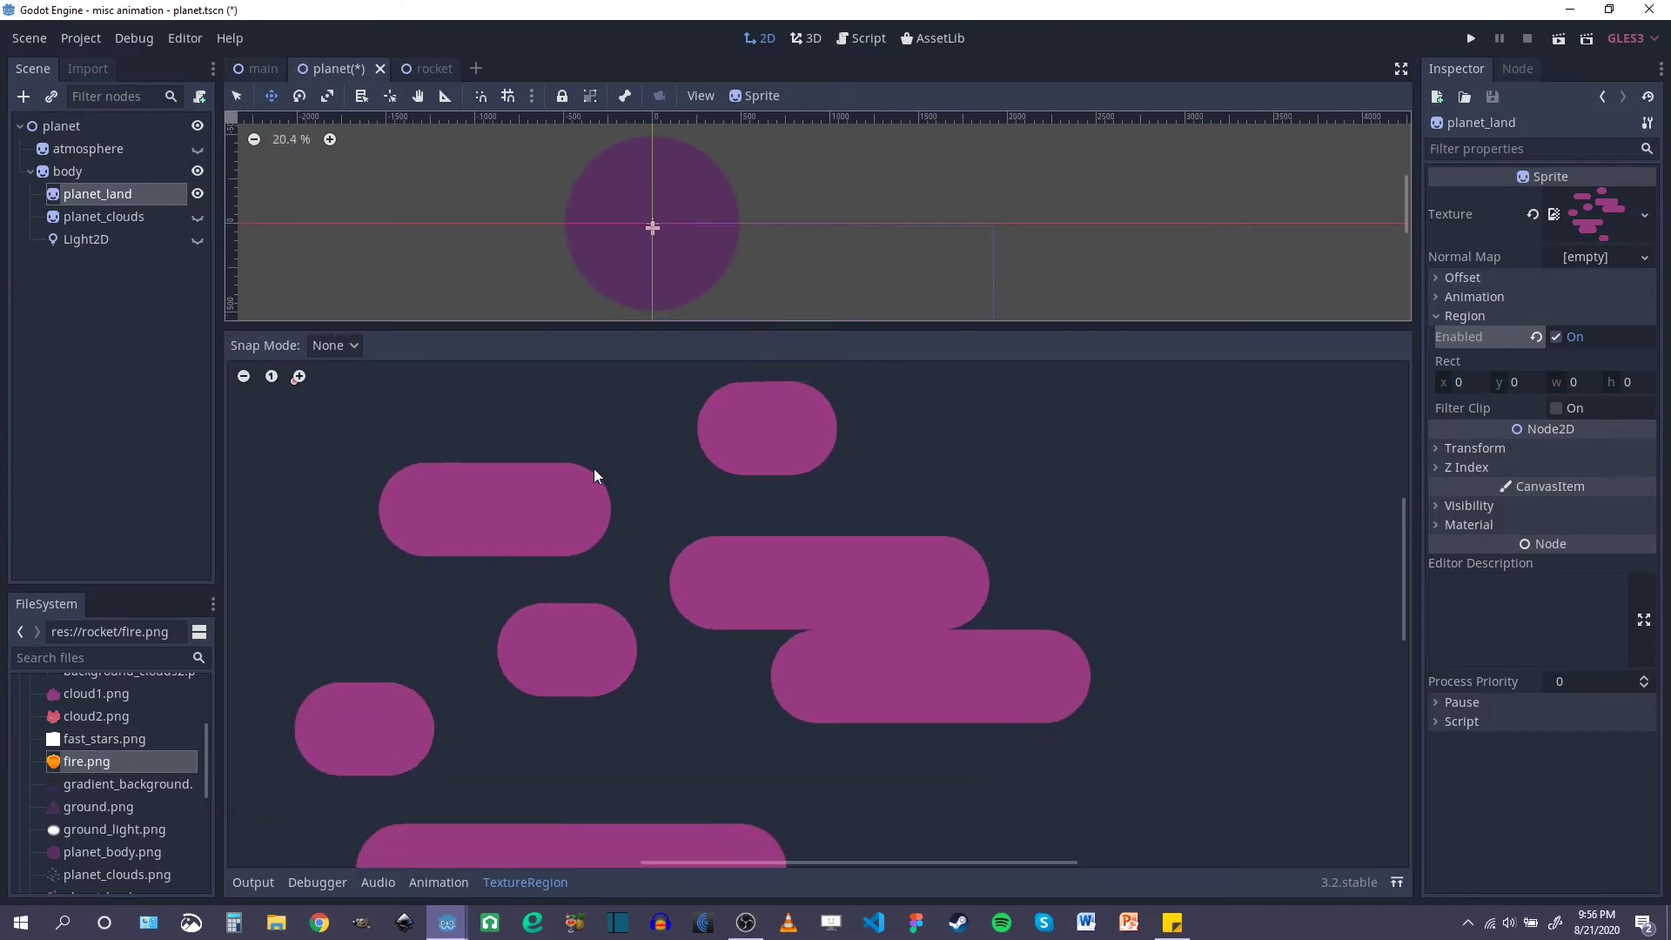
{"action": "scroll", "coordinate": [609, 494], "scroll_direction": "down", "scroll_amount": 2}
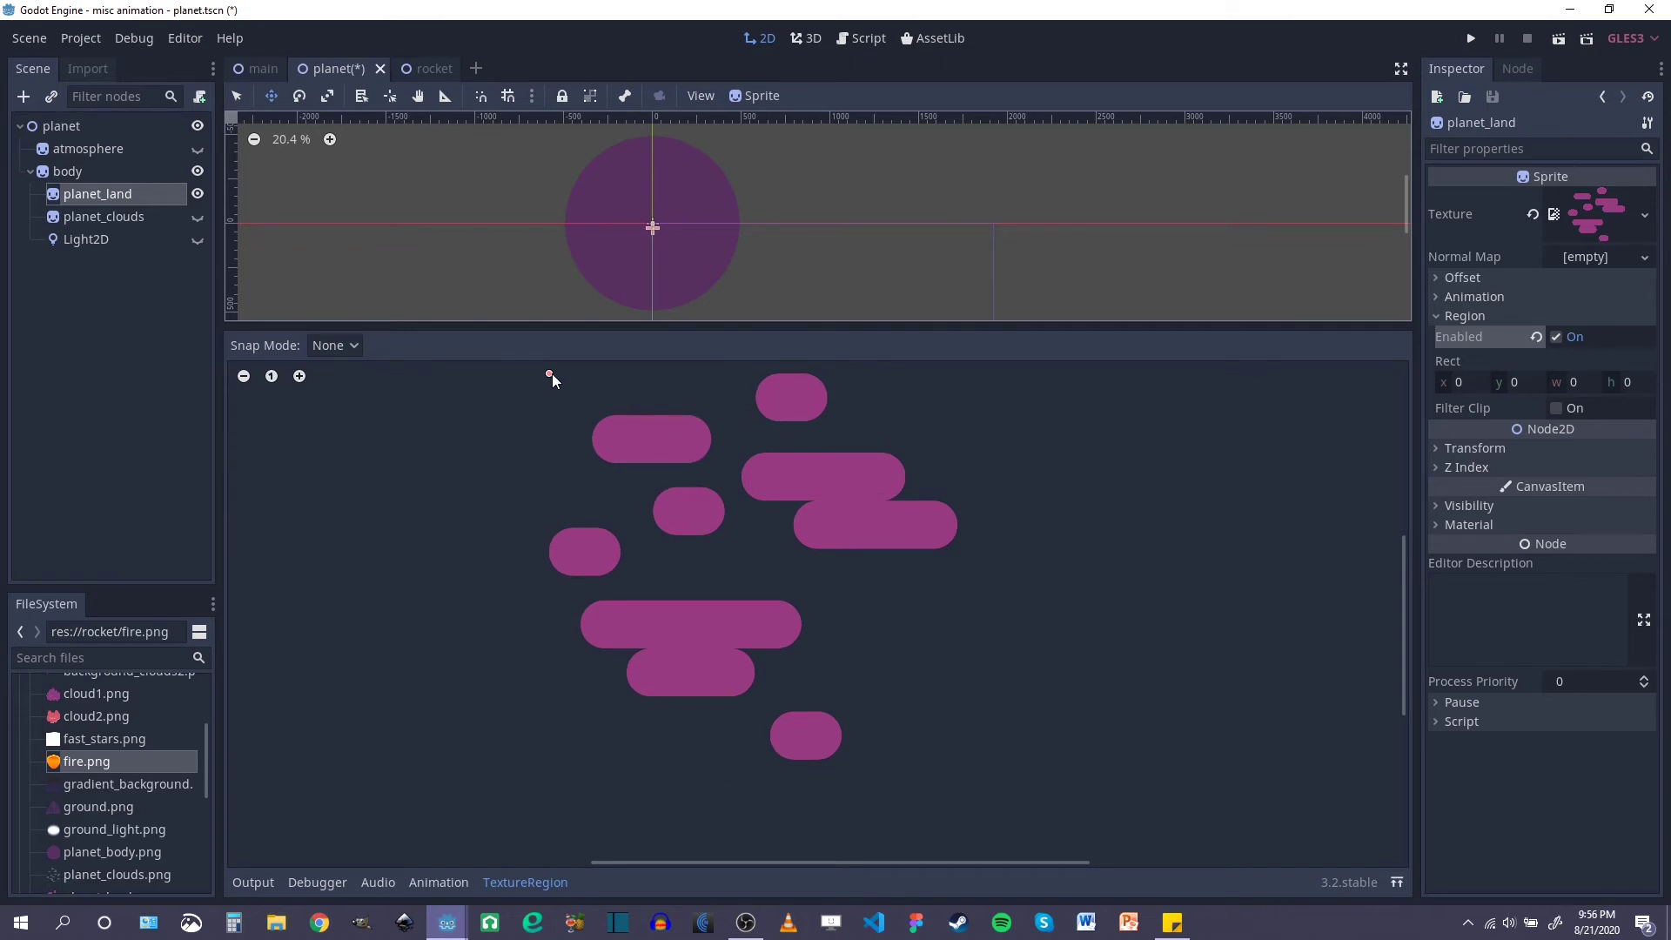
{"action": "left_click_drag", "start_coordinate": [550, 374], "coordinate": [975, 759]}
{"action": "scroll", "coordinate": [891, 475], "scroll_direction": "up", "scroll_amount": 5}
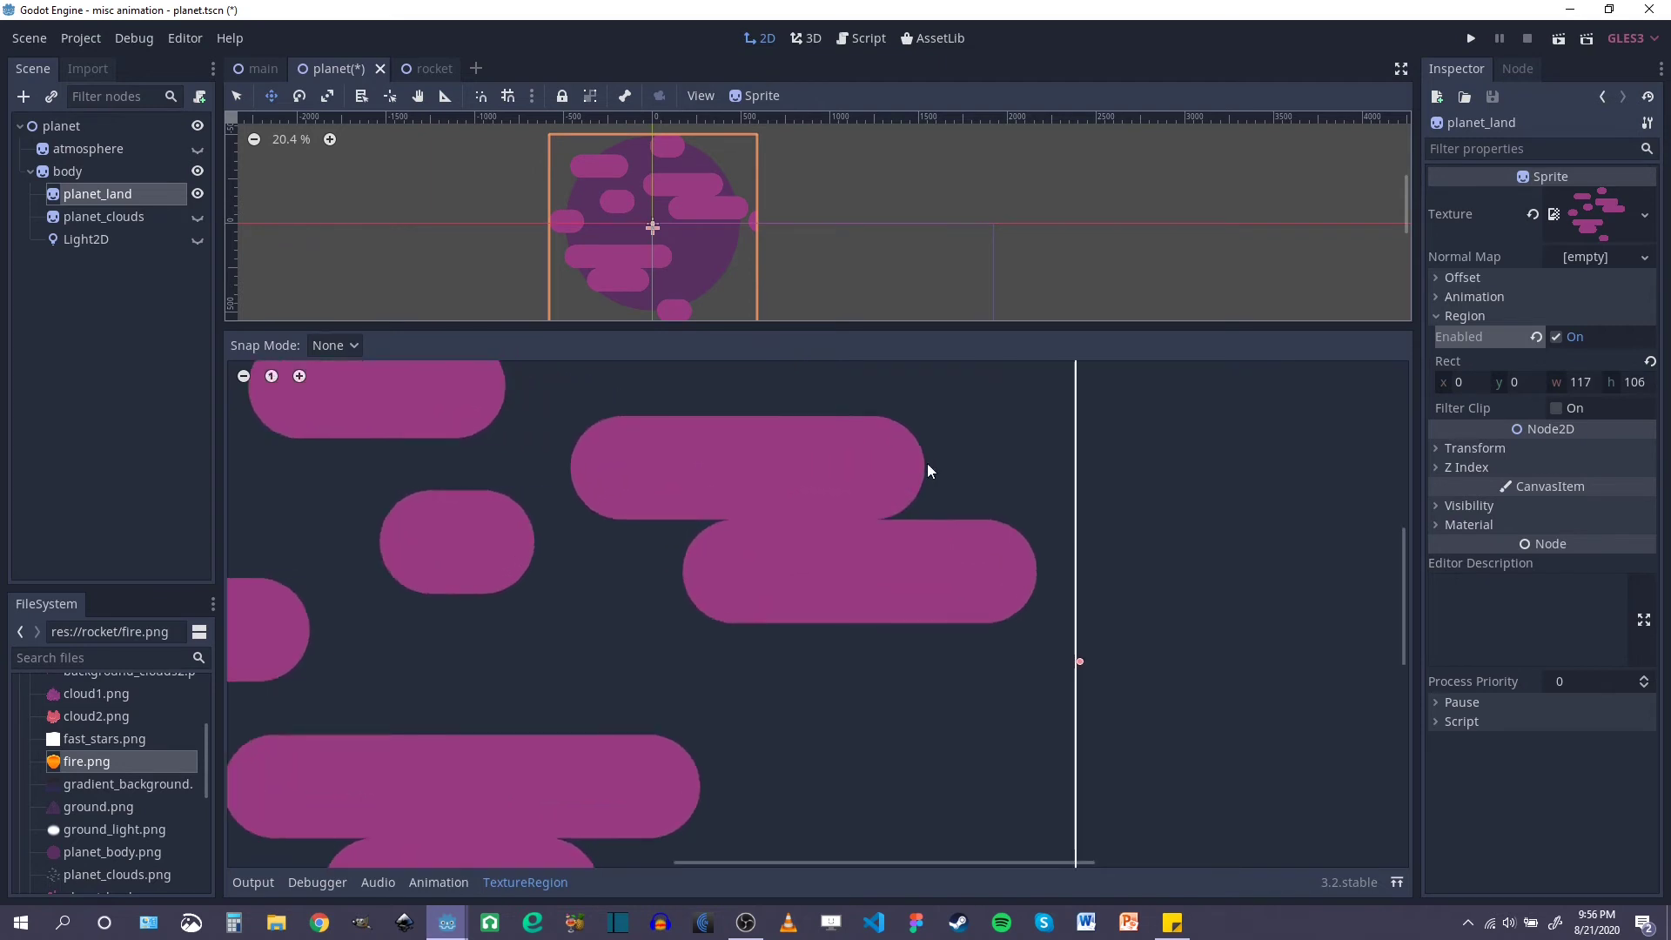
{"action": "scroll", "coordinate": [927, 471], "scroll_direction": "down", "scroll_amount": 5}
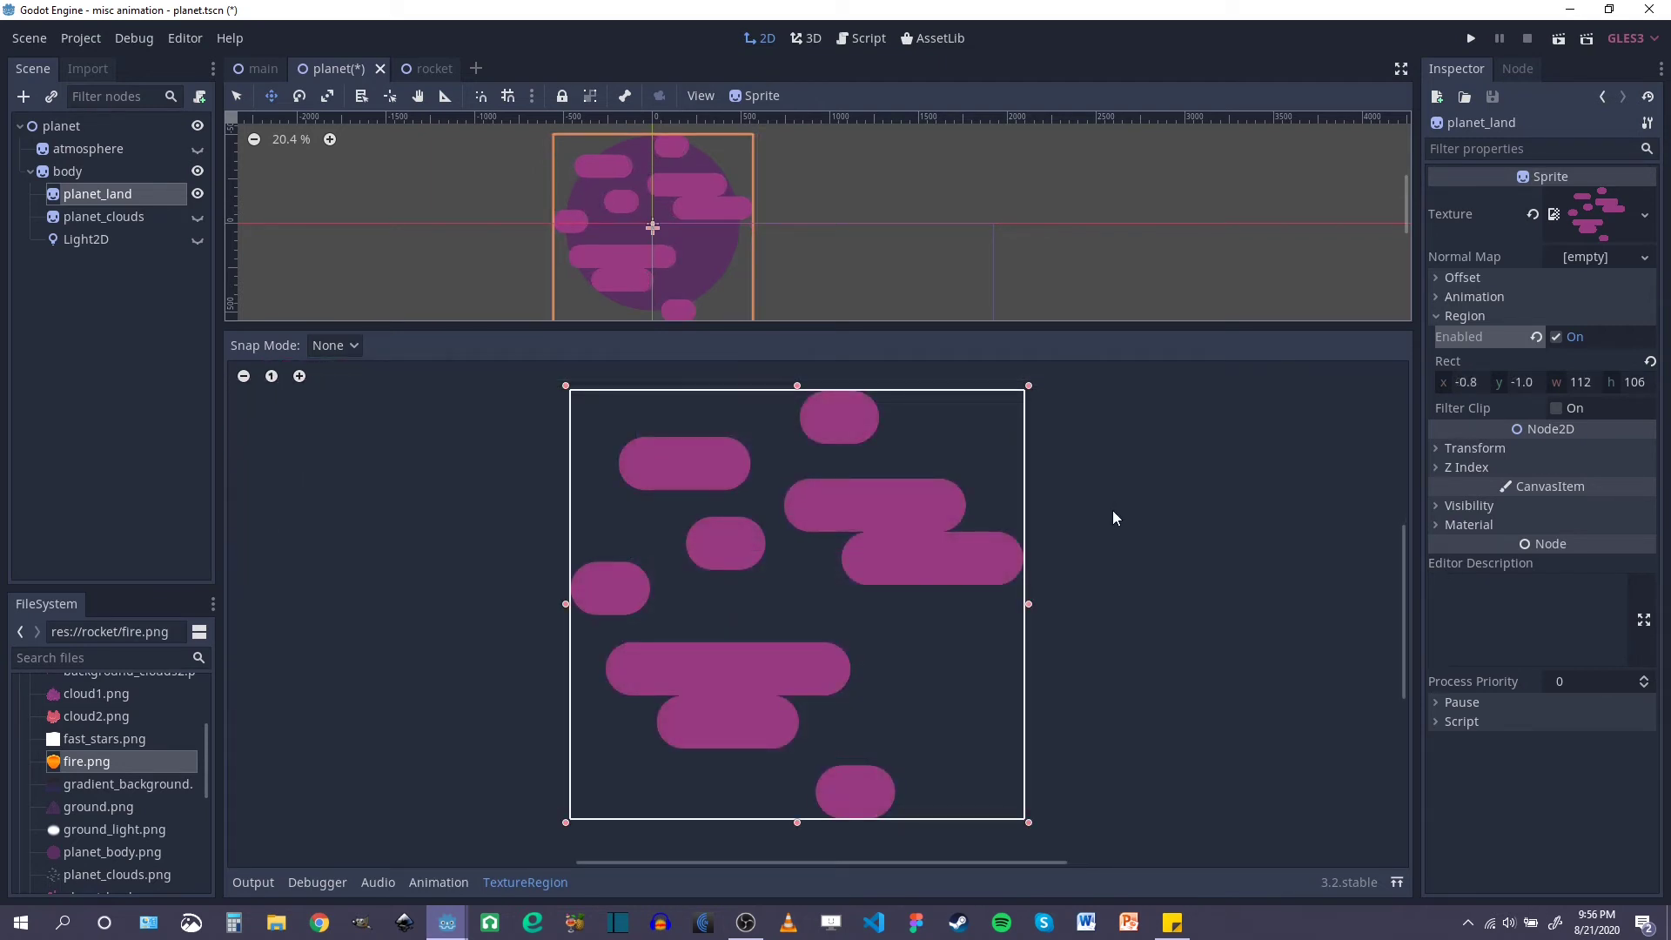
Step: Try Pixel Snap and Grid Snap as the region editor's snap mode, and set it back to None
{"action": "left_click", "coordinate": [359, 343]}
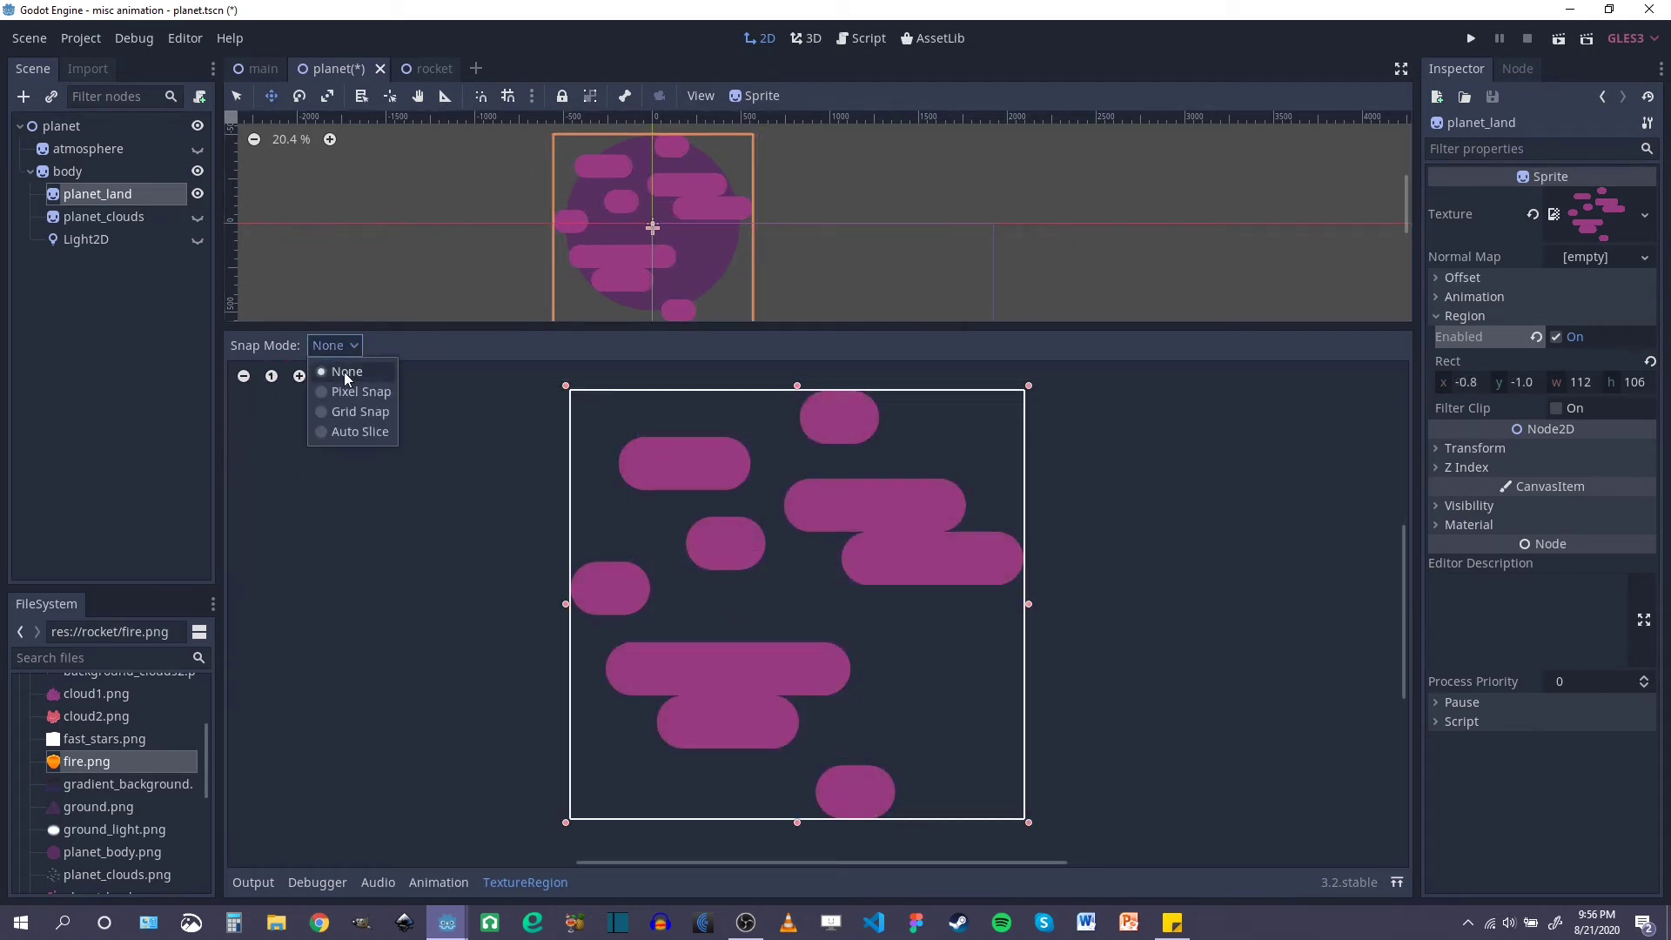
{"action": "left_click", "coordinate": [357, 392]}
{"action": "left_click", "coordinate": [347, 348]}
{"action": "left_click", "coordinate": [332, 411]}
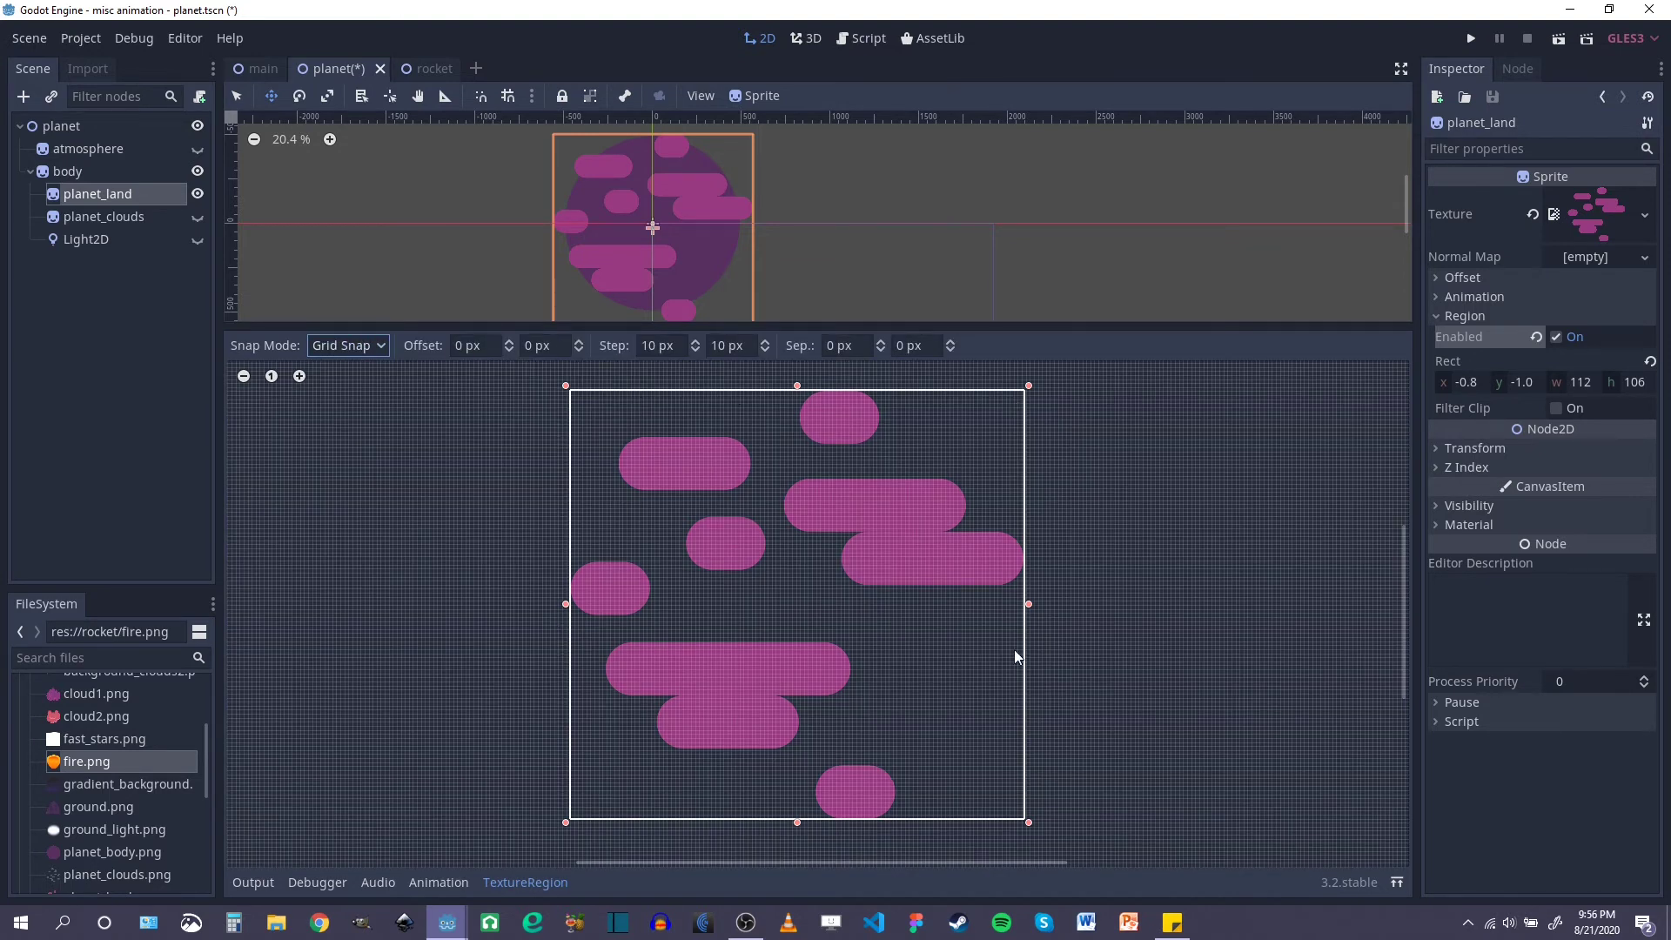
{"action": "left_click", "coordinate": [347, 345]}
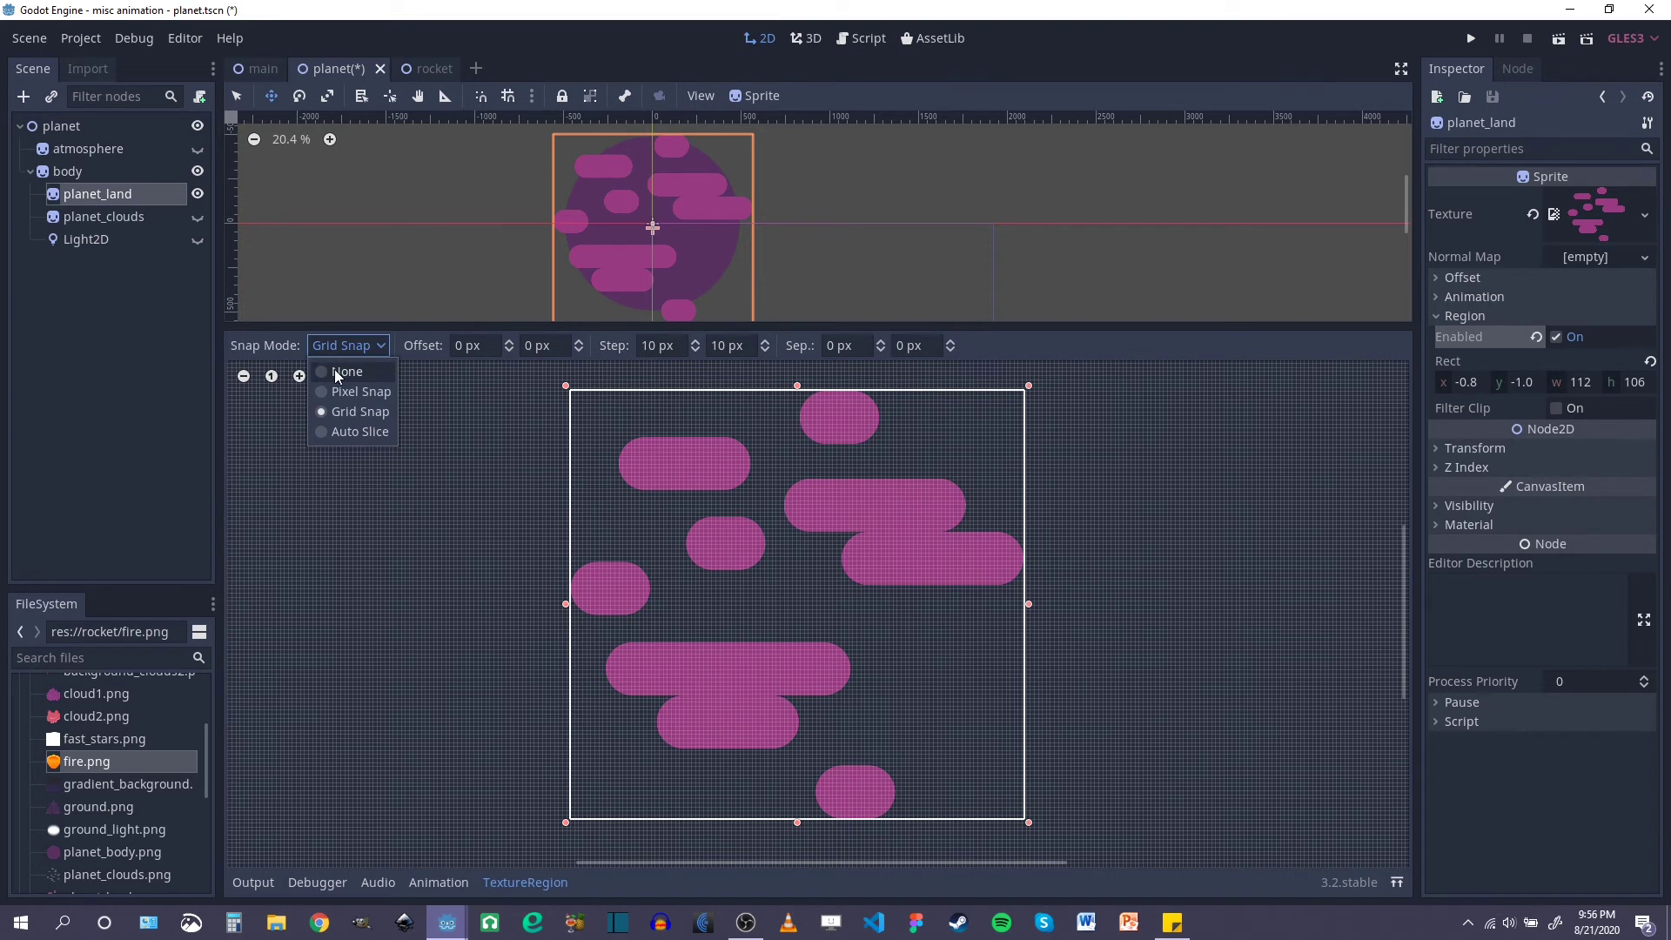
{"action": "left_click", "coordinate": [335, 369]}
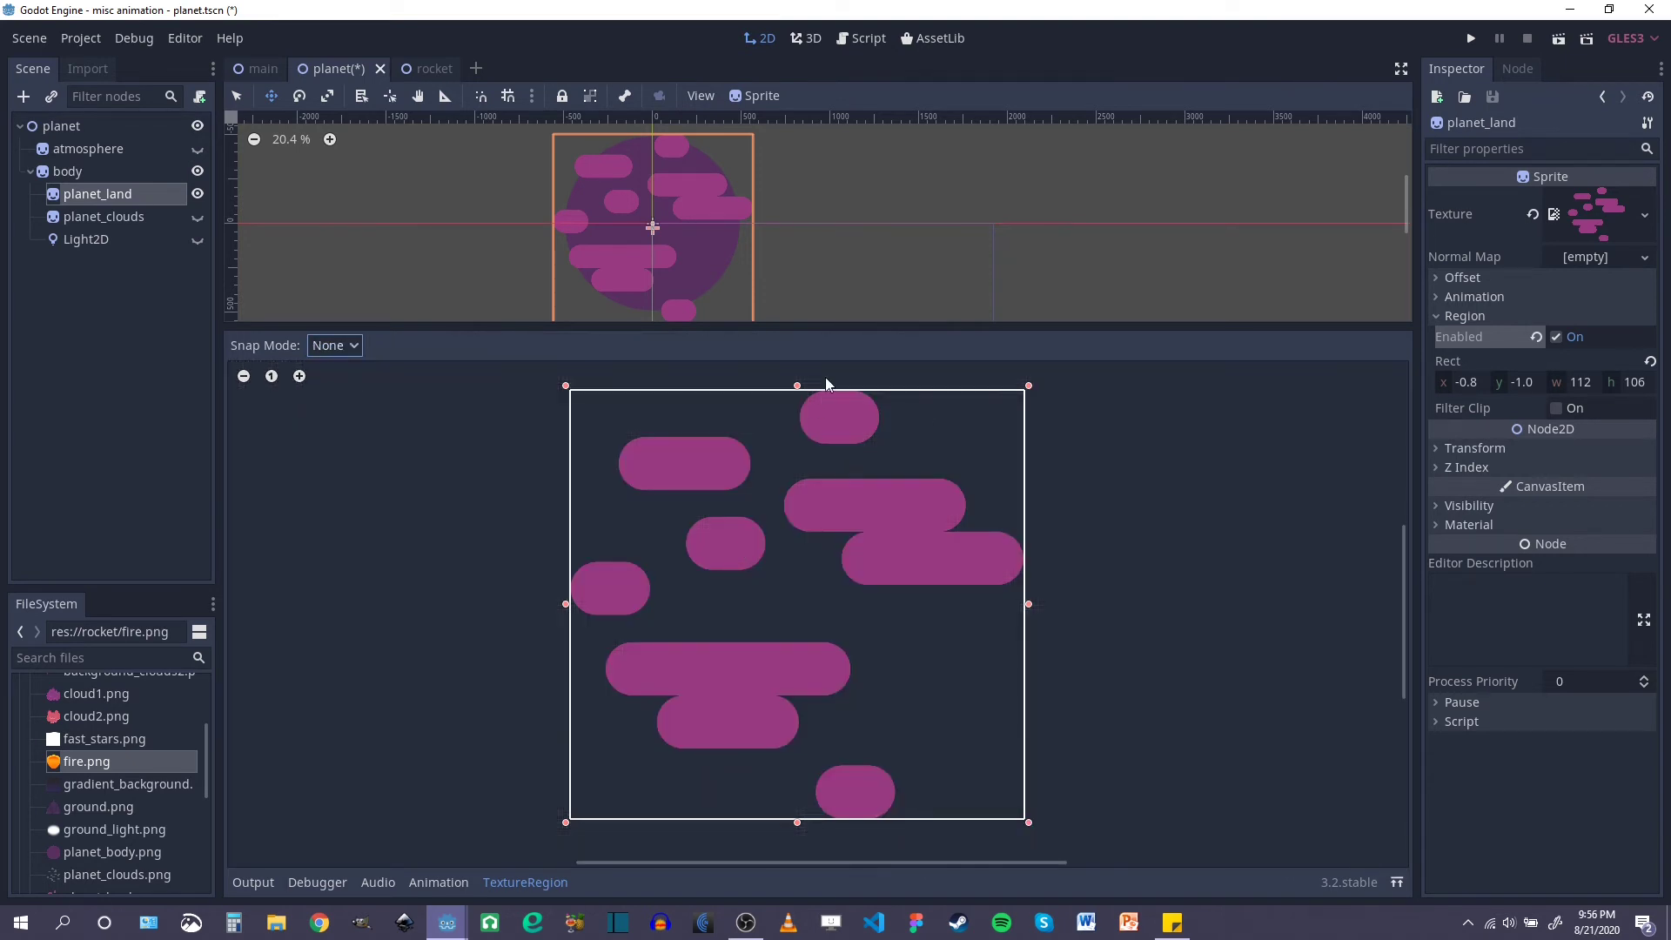
Step: Reimport the planet_land.png texture with Repeat set to Enabled
{"action": "left_click_drag", "start_coordinate": [818, 328], "coordinate": [809, 462]}
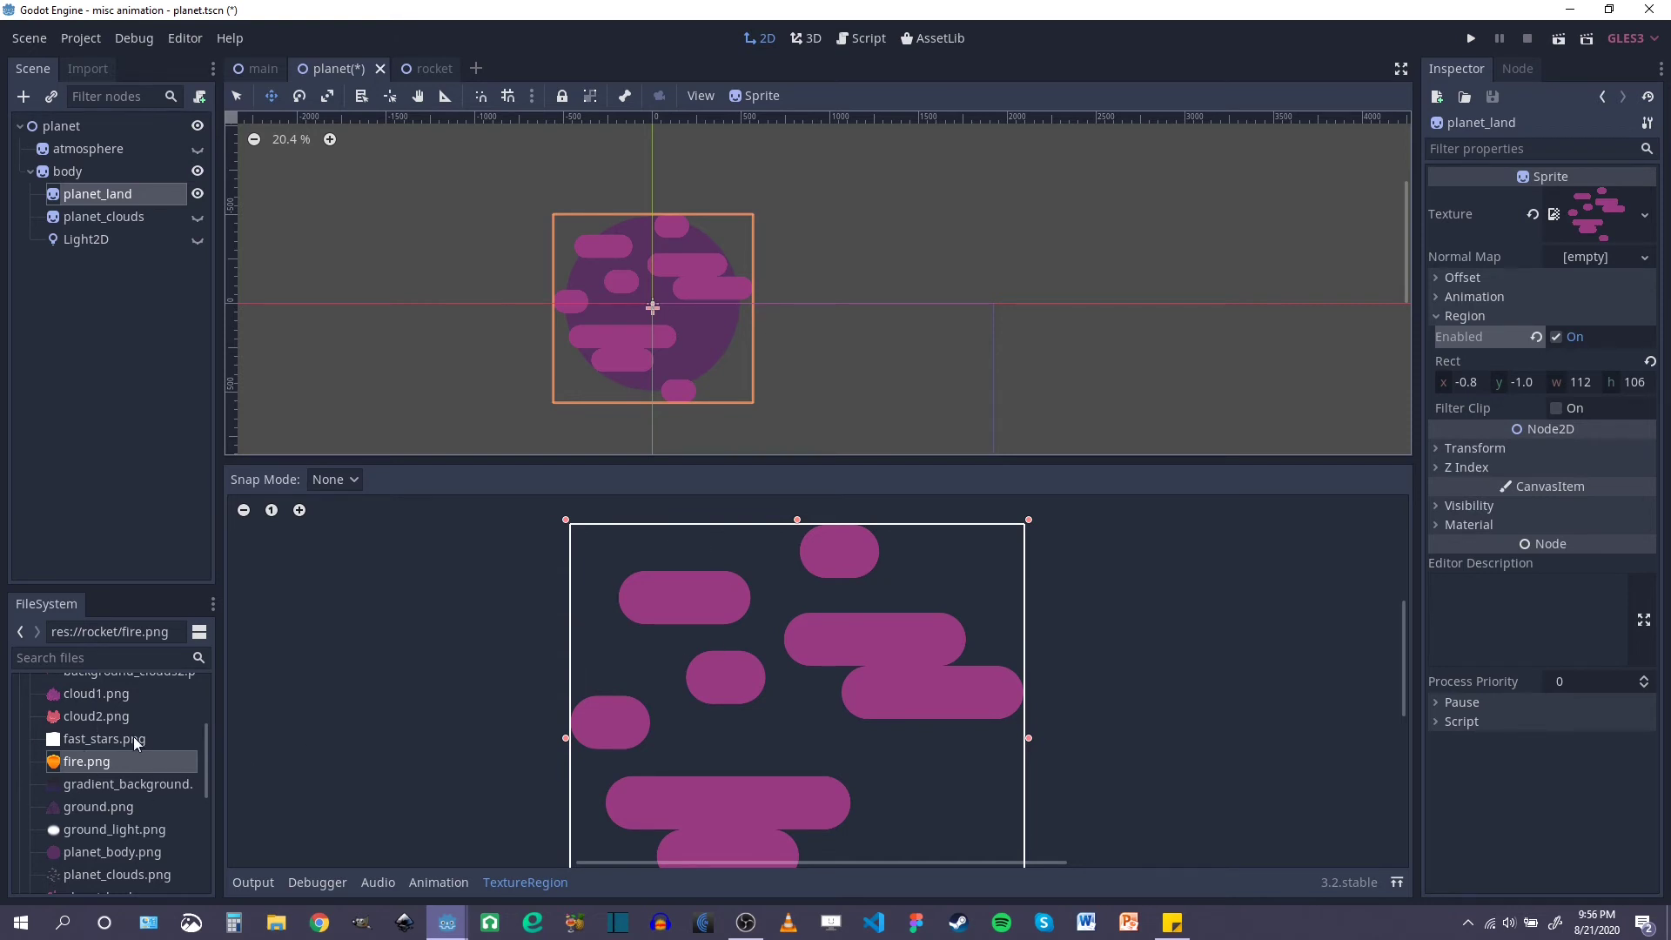
{"action": "scroll", "coordinate": [136, 741], "scroll_direction": "up", "scroll_amount": 2}
{"action": "left_click_drag", "start_coordinate": [118, 587], "coordinate": [118, 378]}
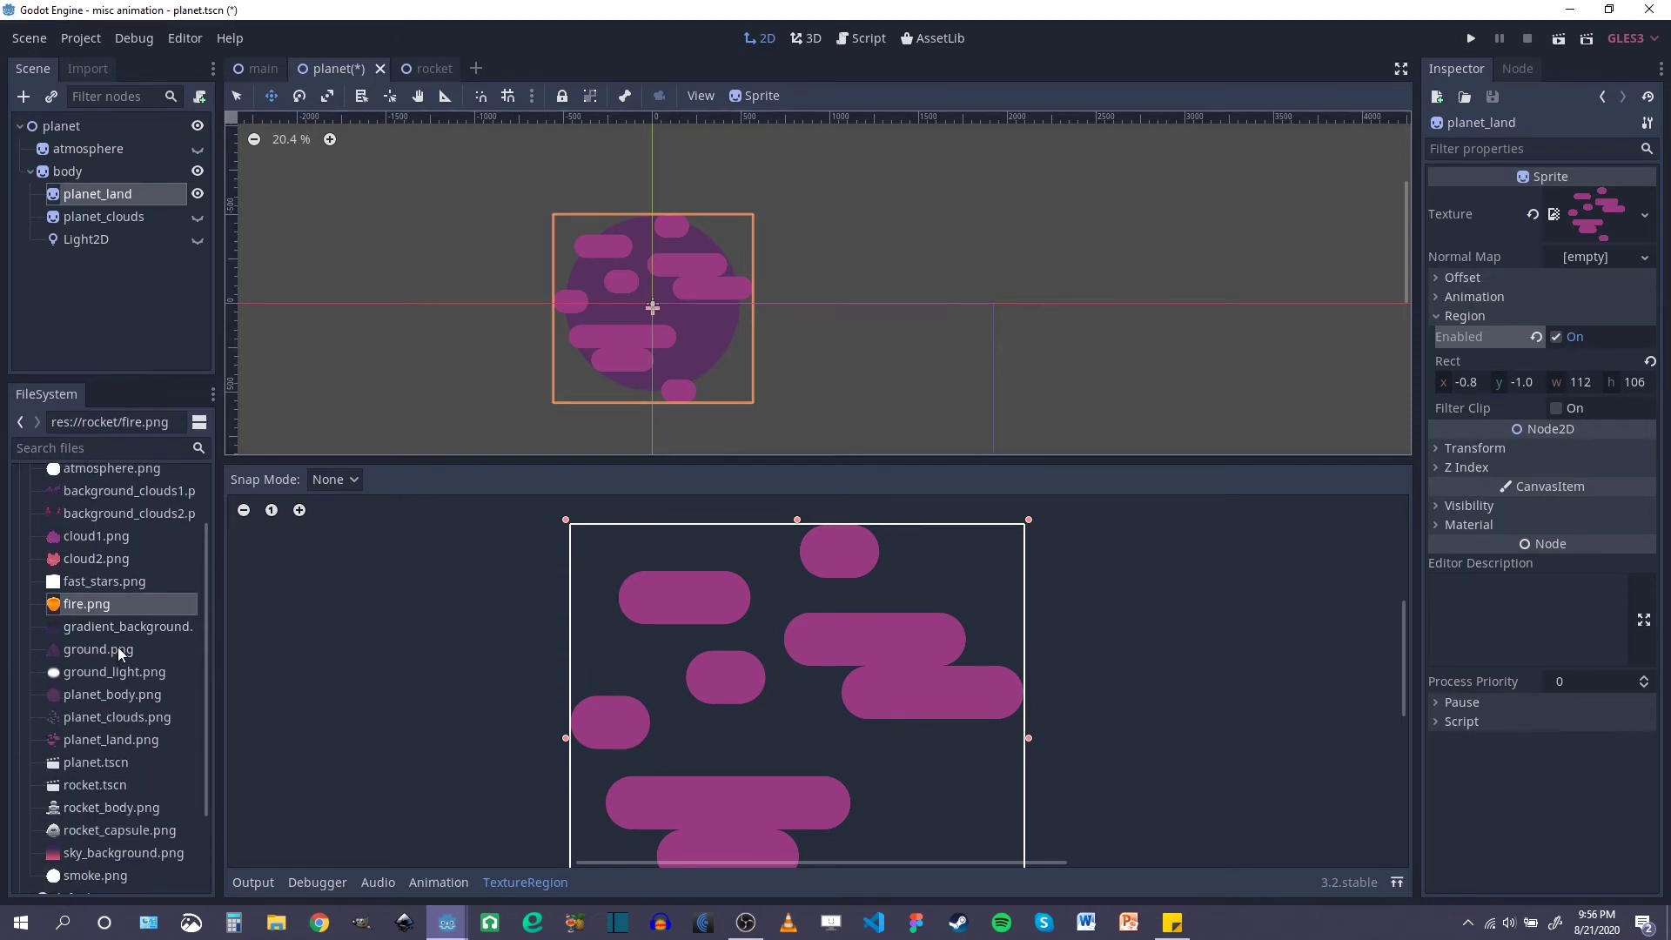
{"action": "scroll", "coordinate": [117, 646], "scroll_direction": "up", "scroll_amount": 2}
{"action": "scroll", "coordinate": [117, 675], "scroll_direction": "down", "scroll_amount": 2}
{"action": "scroll", "coordinate": [117, 676], "scroll_direction": "down", "scroll_amount": 3}
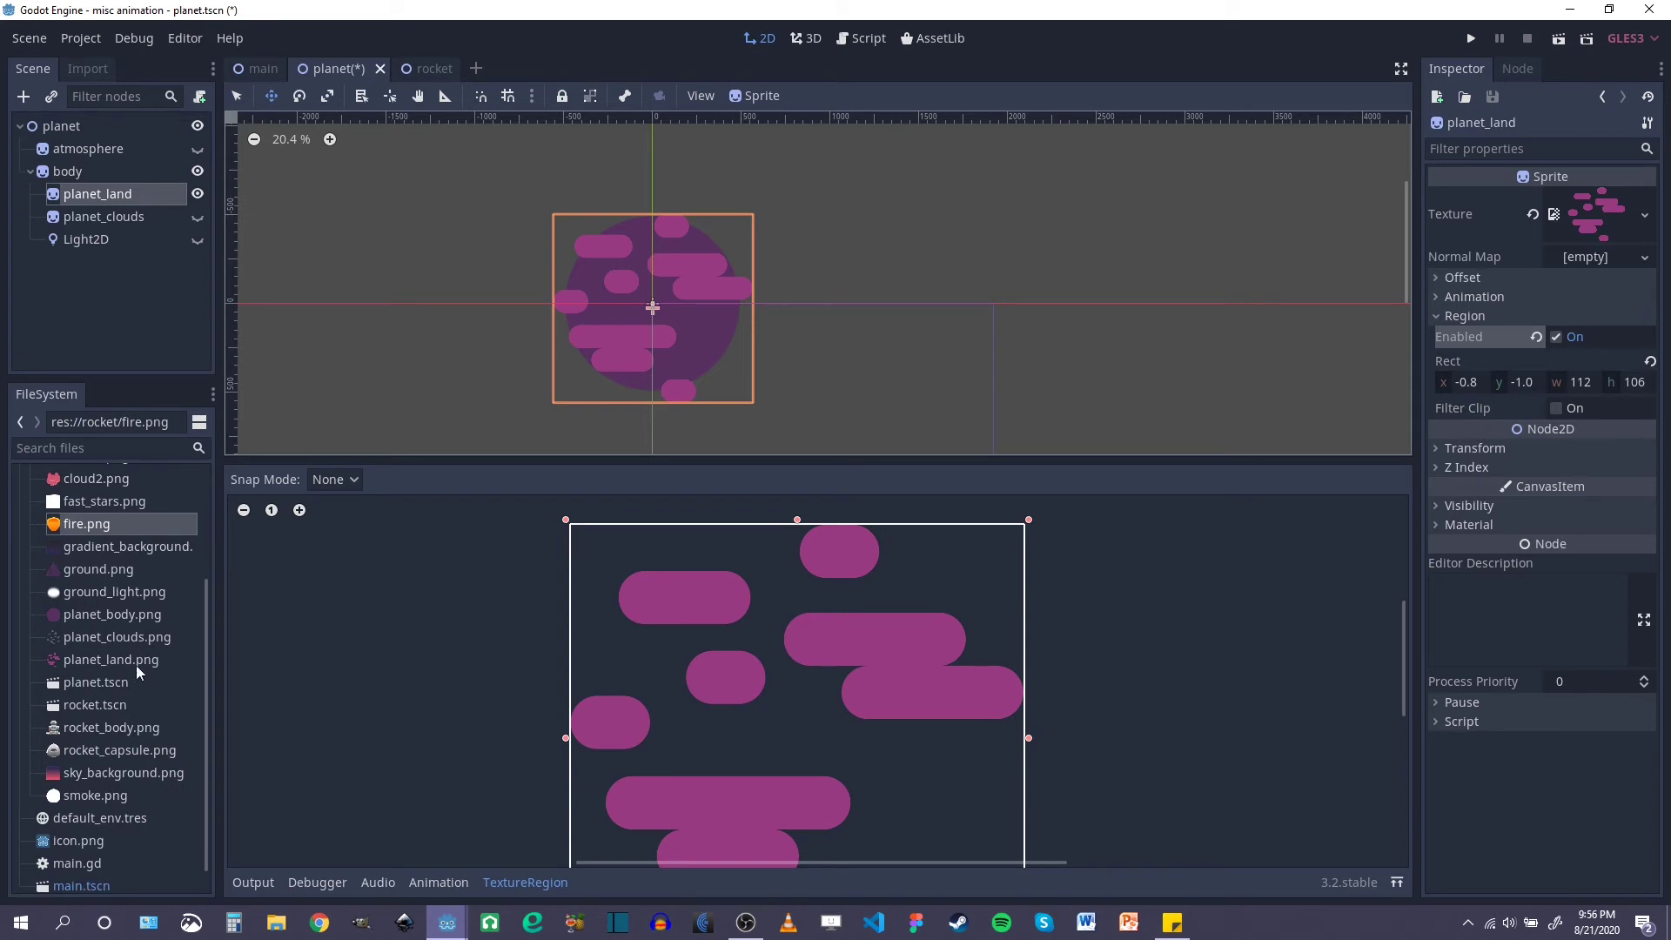
{"action": "left_click", "coordinate": [113, 659]}
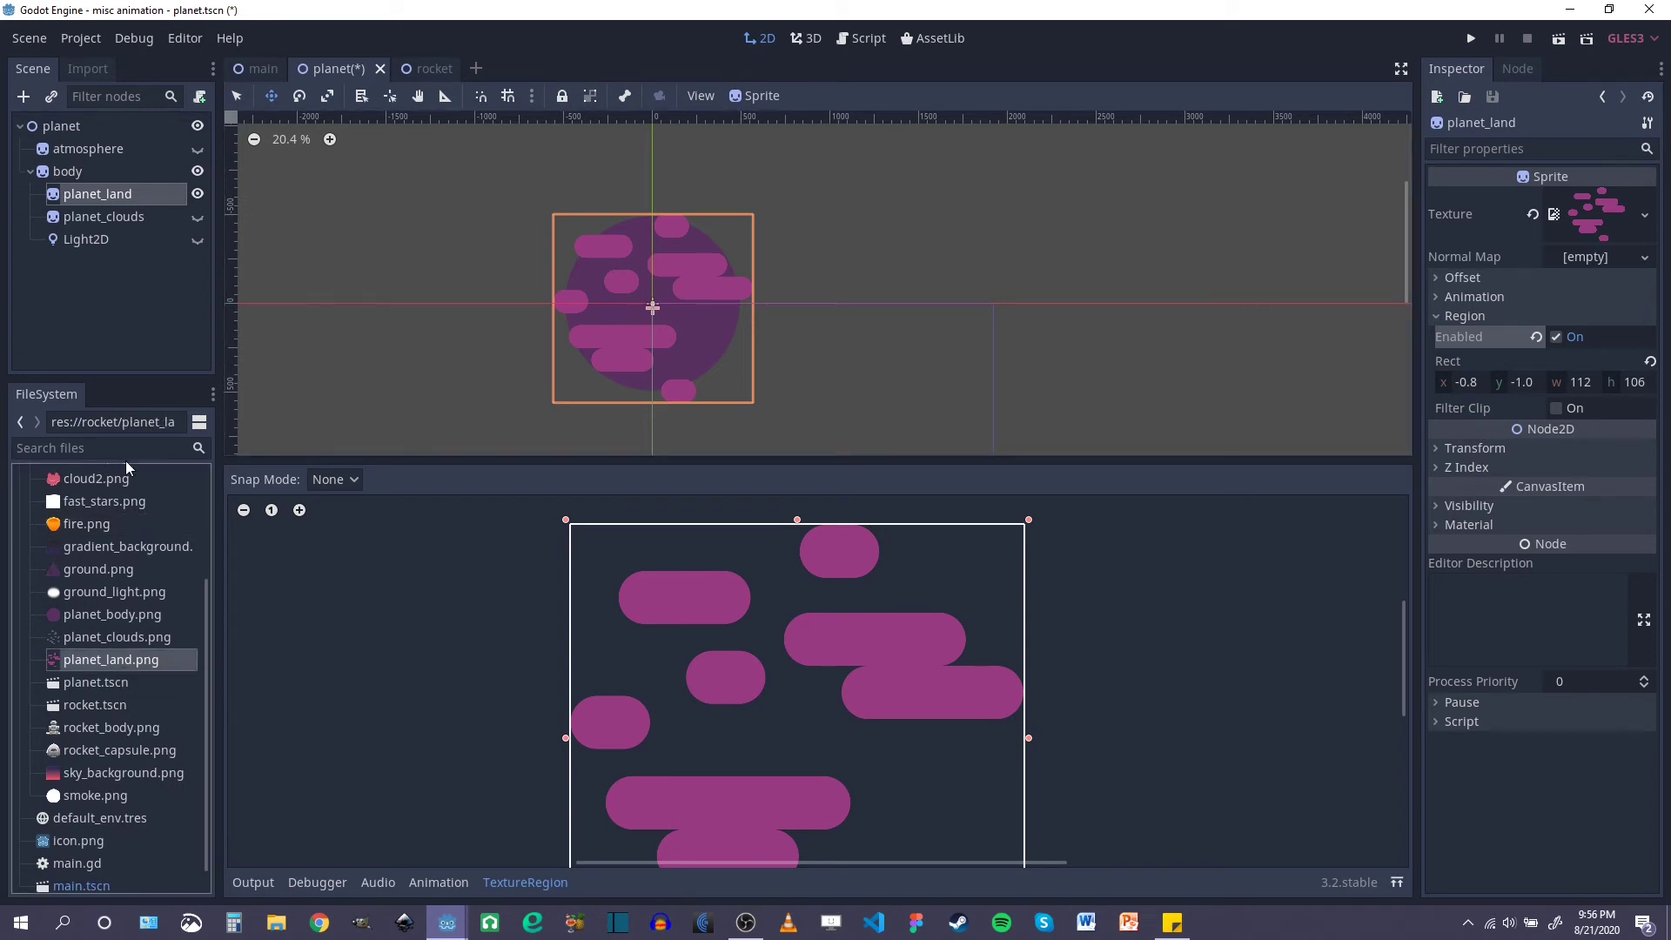
{"action": "left_click_drag", "start_coordinate": [113, 380], "coordinate": [113, 464]}
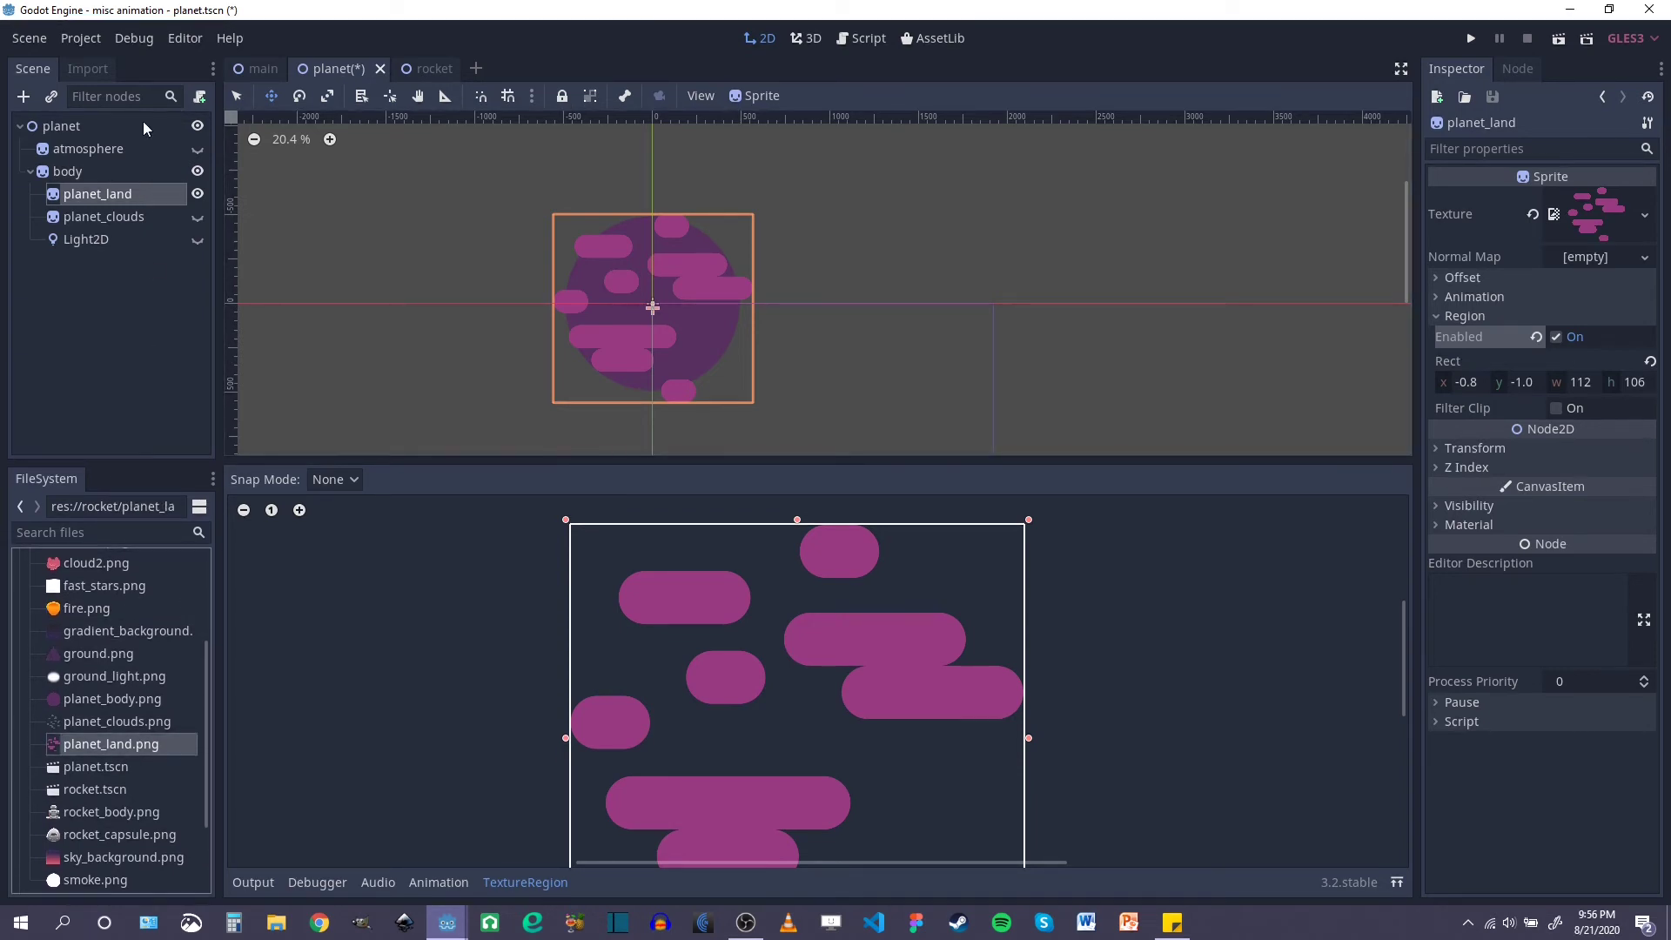
{"action": "left_click", "coordinate": [86, 69]}
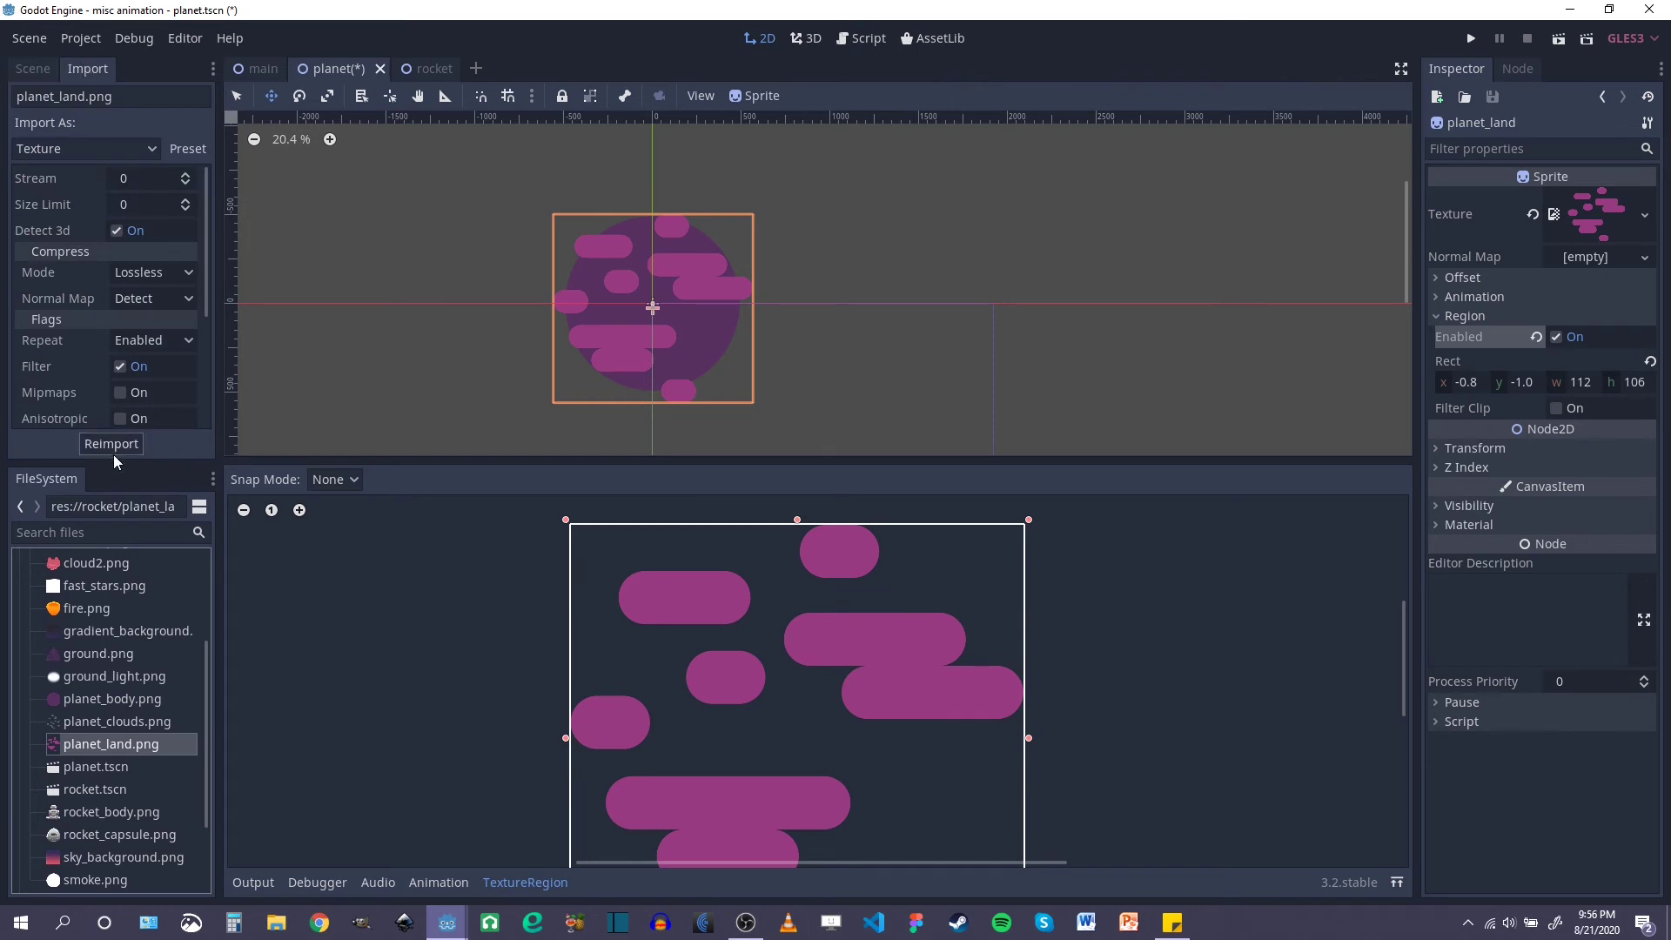
{"action": "left_click", "coordinate": [180, 341]}
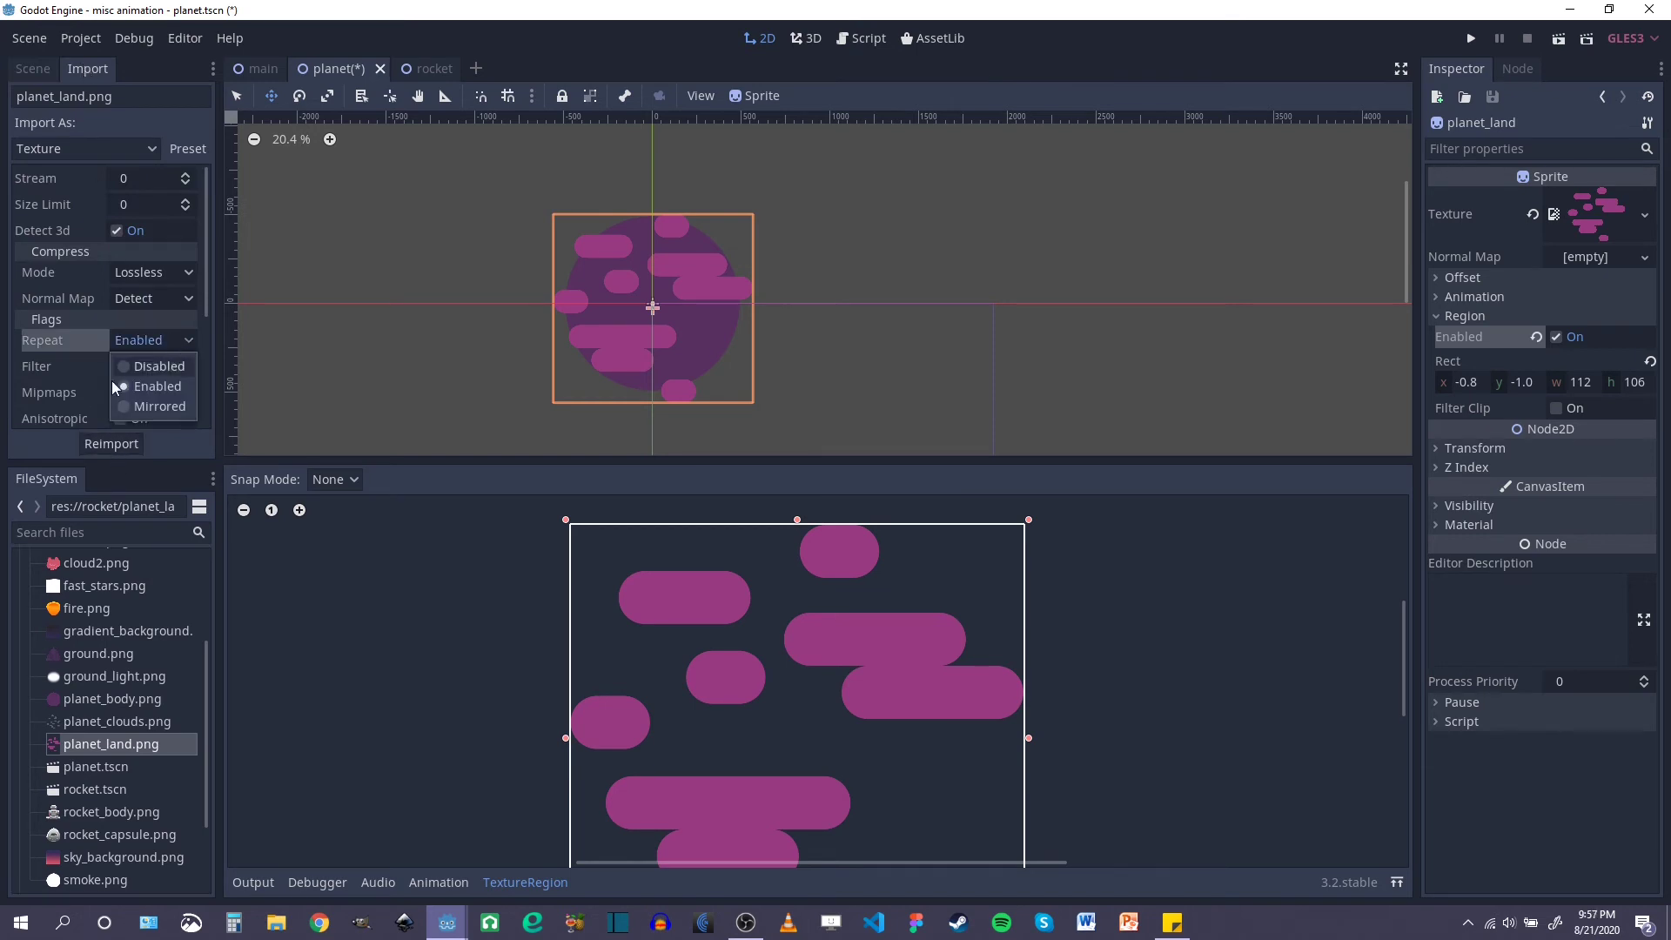
{"action": "left_click", "coordinate": [165, 388]}
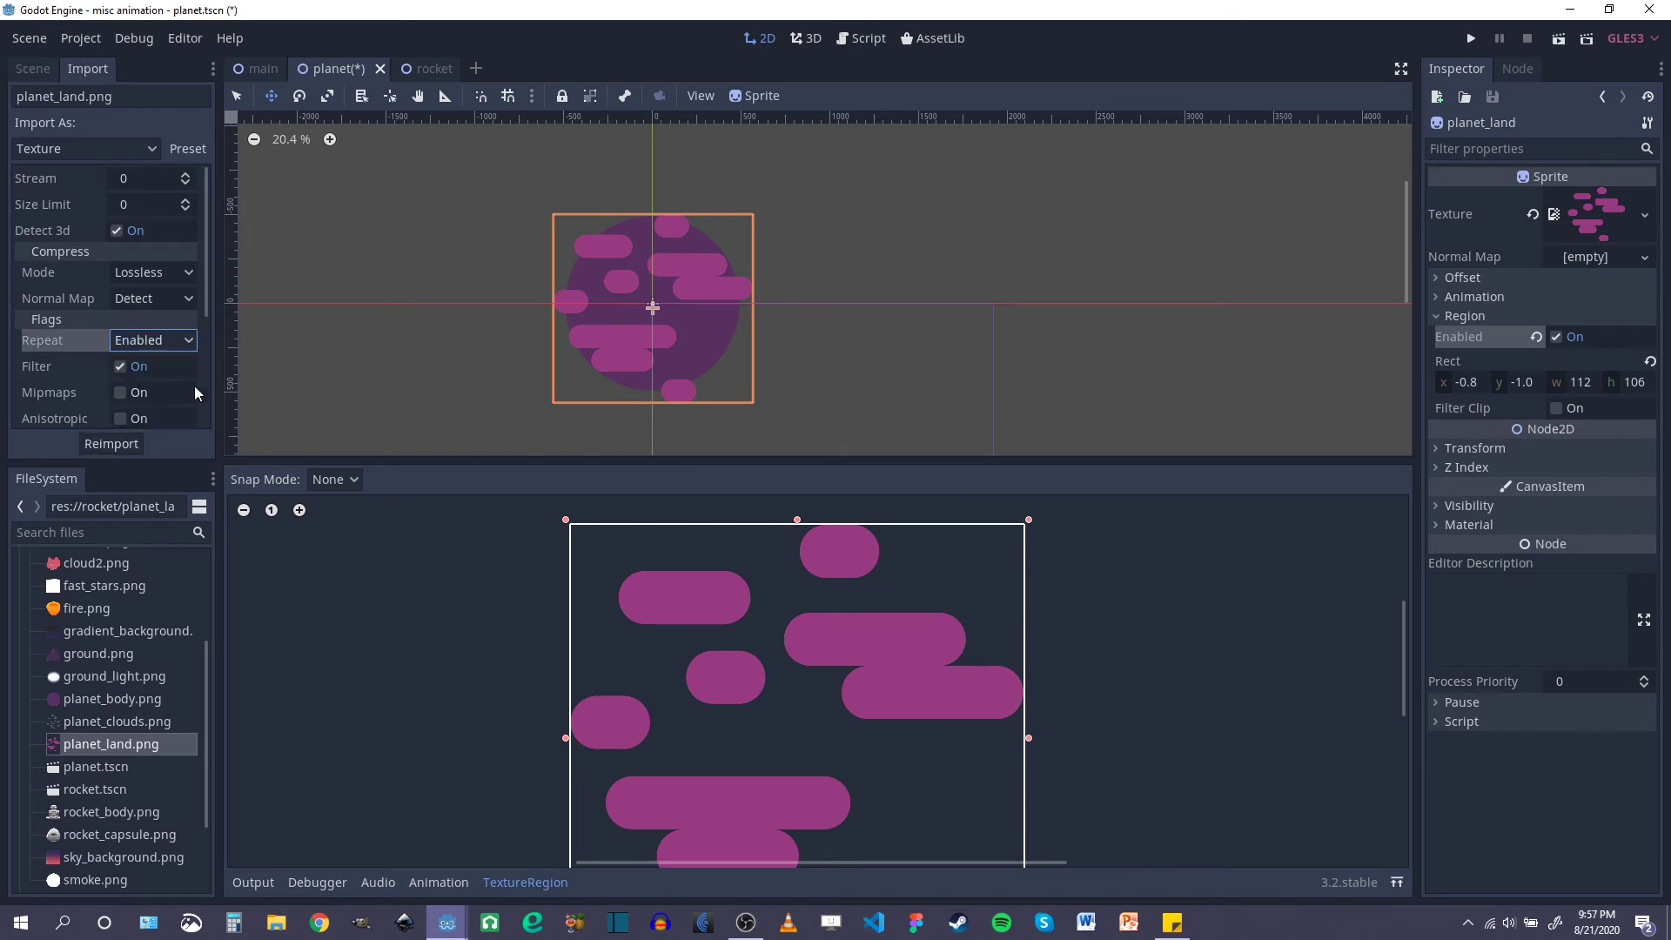
{"action": "left_click", "coordinate": [113, 447]}
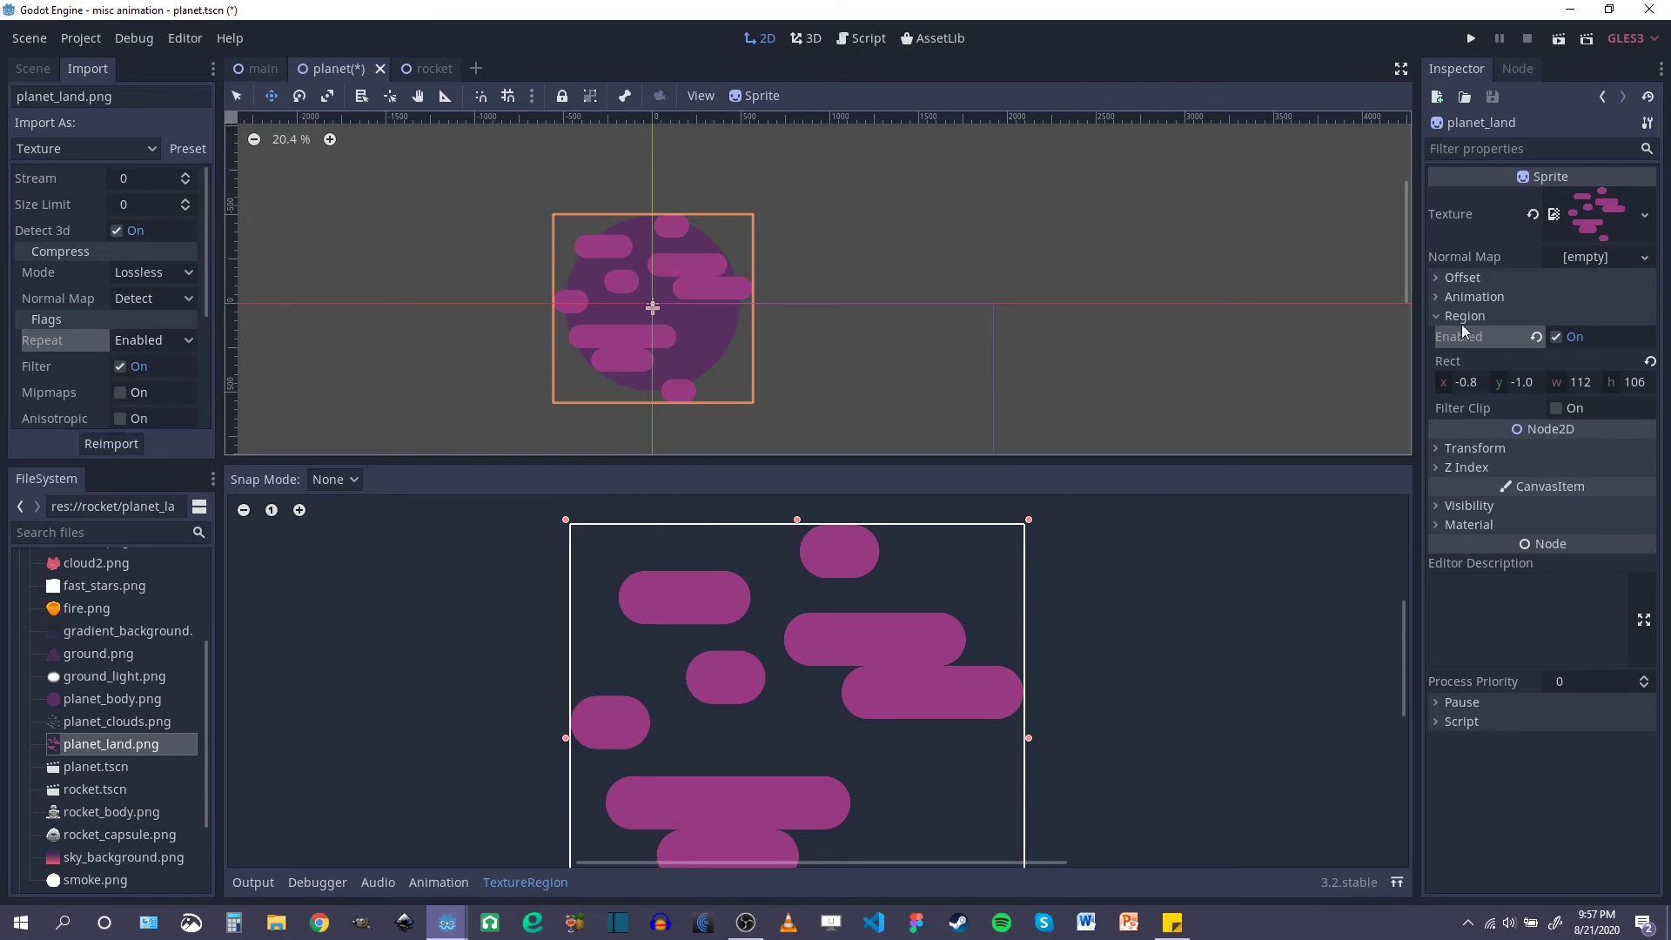
Step: Return to the scene tree and enlarge the 2D viewport around the planet
{"action": "left_click", "coordinate": [35, 69]}
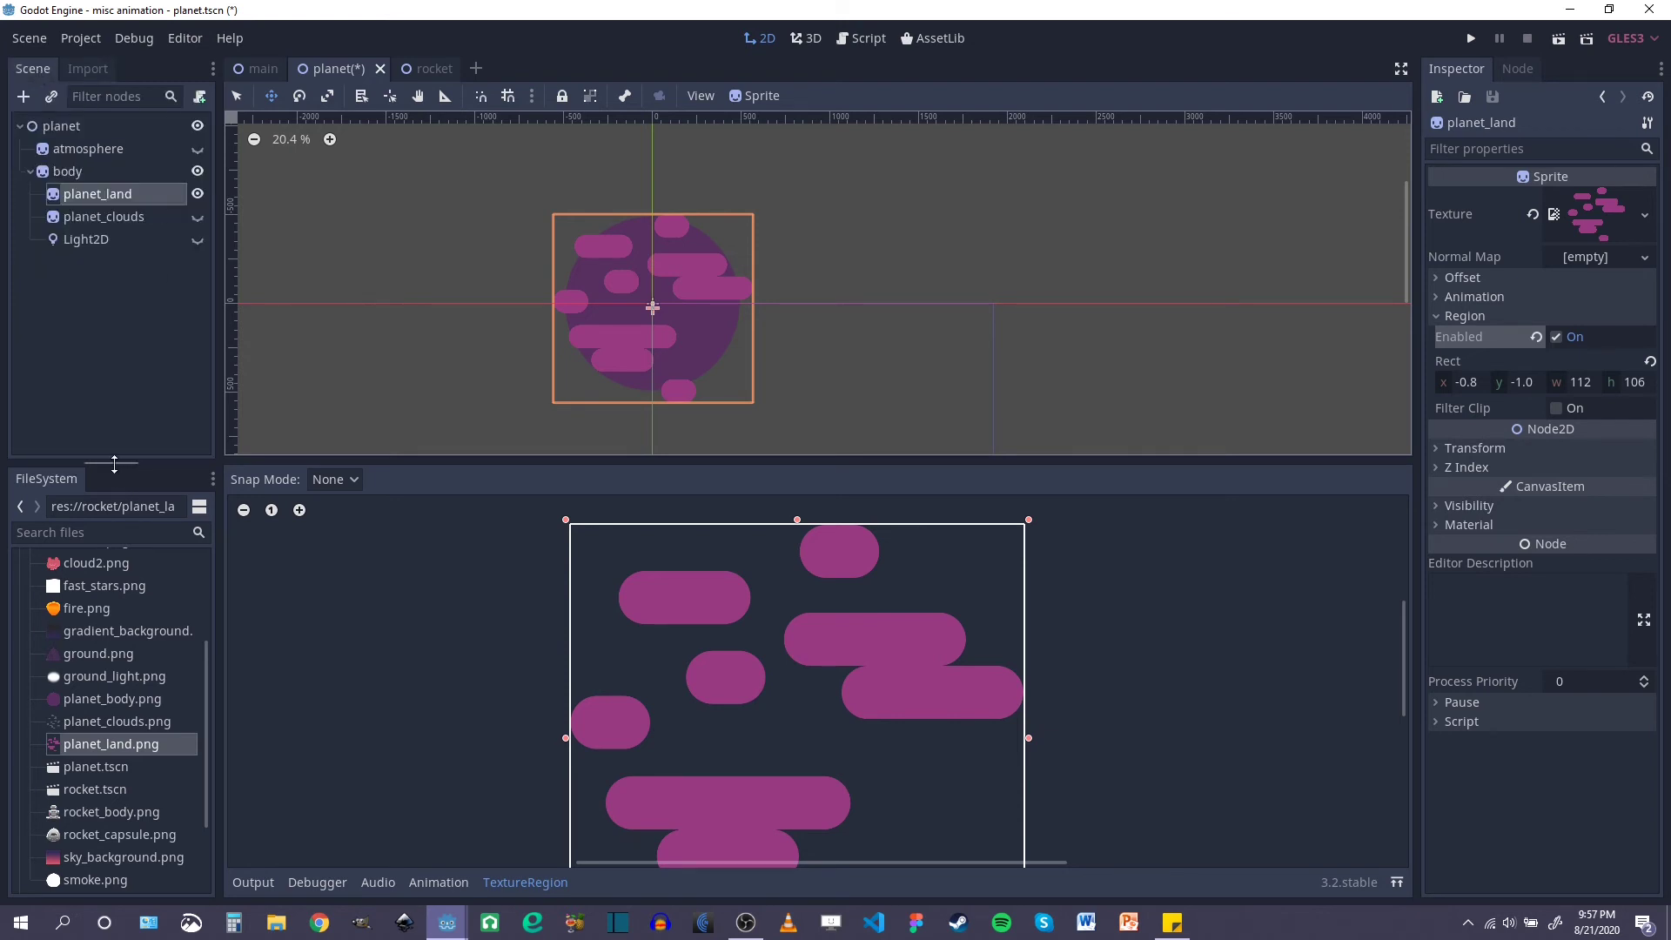
{"action": "left_click_drag", "start_coordinate": [117, 467], "coordinate": [114, 632]}
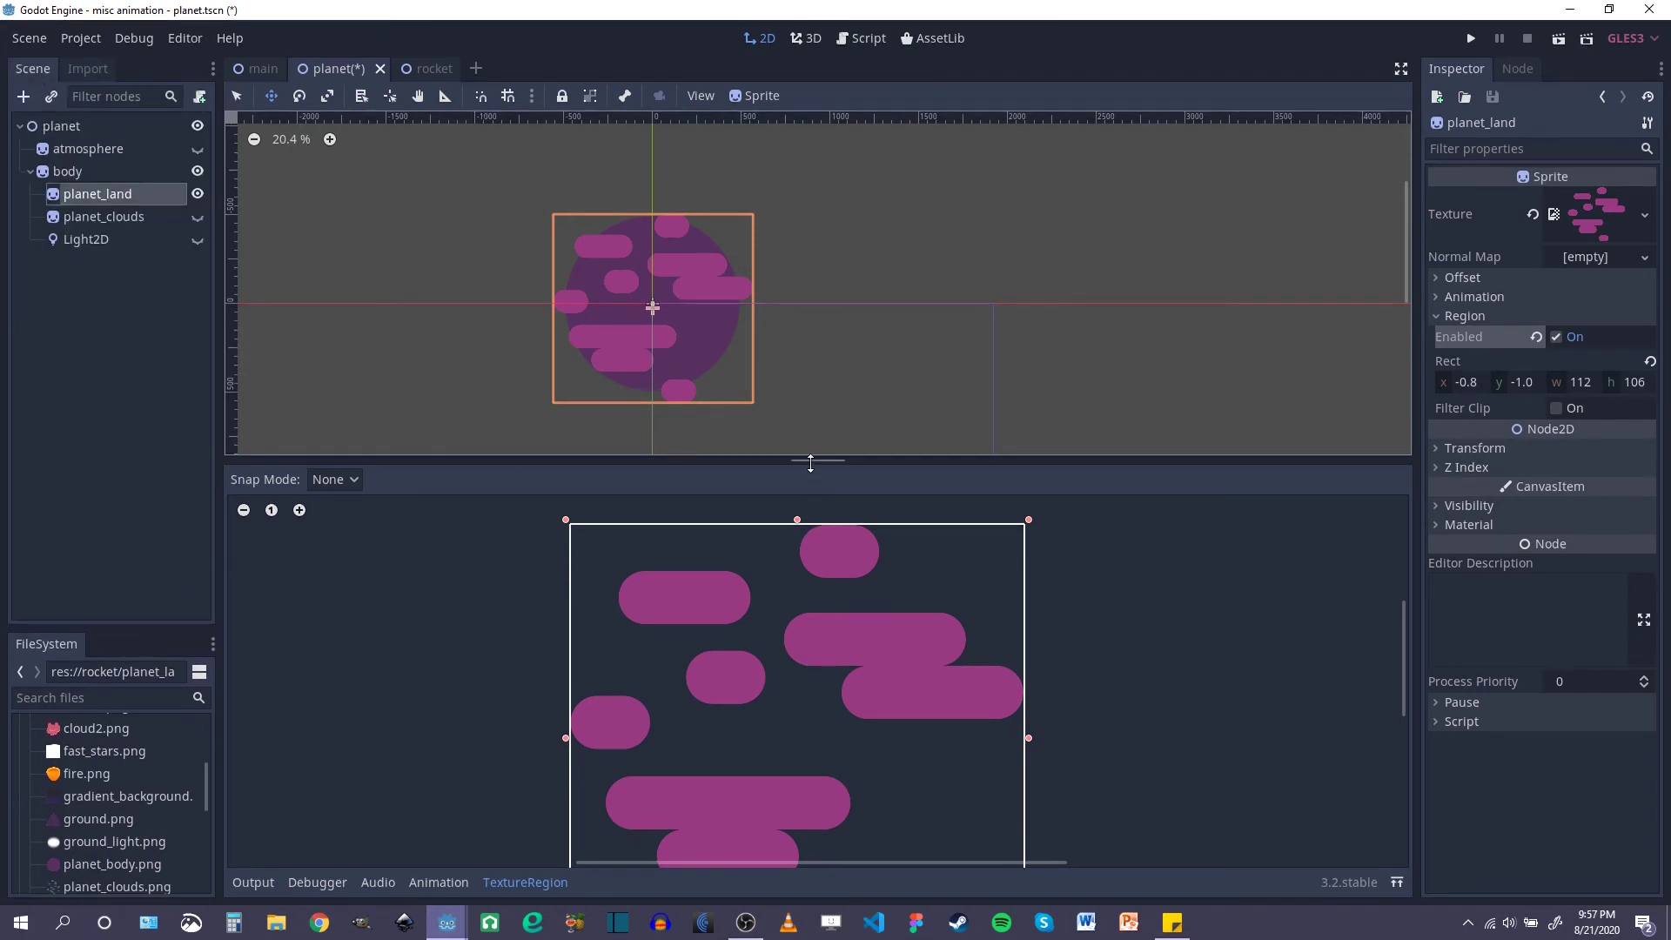
{"action": "left_click_drag", "start_coordinate": [818, 462], "coordinate": [818, 358]}
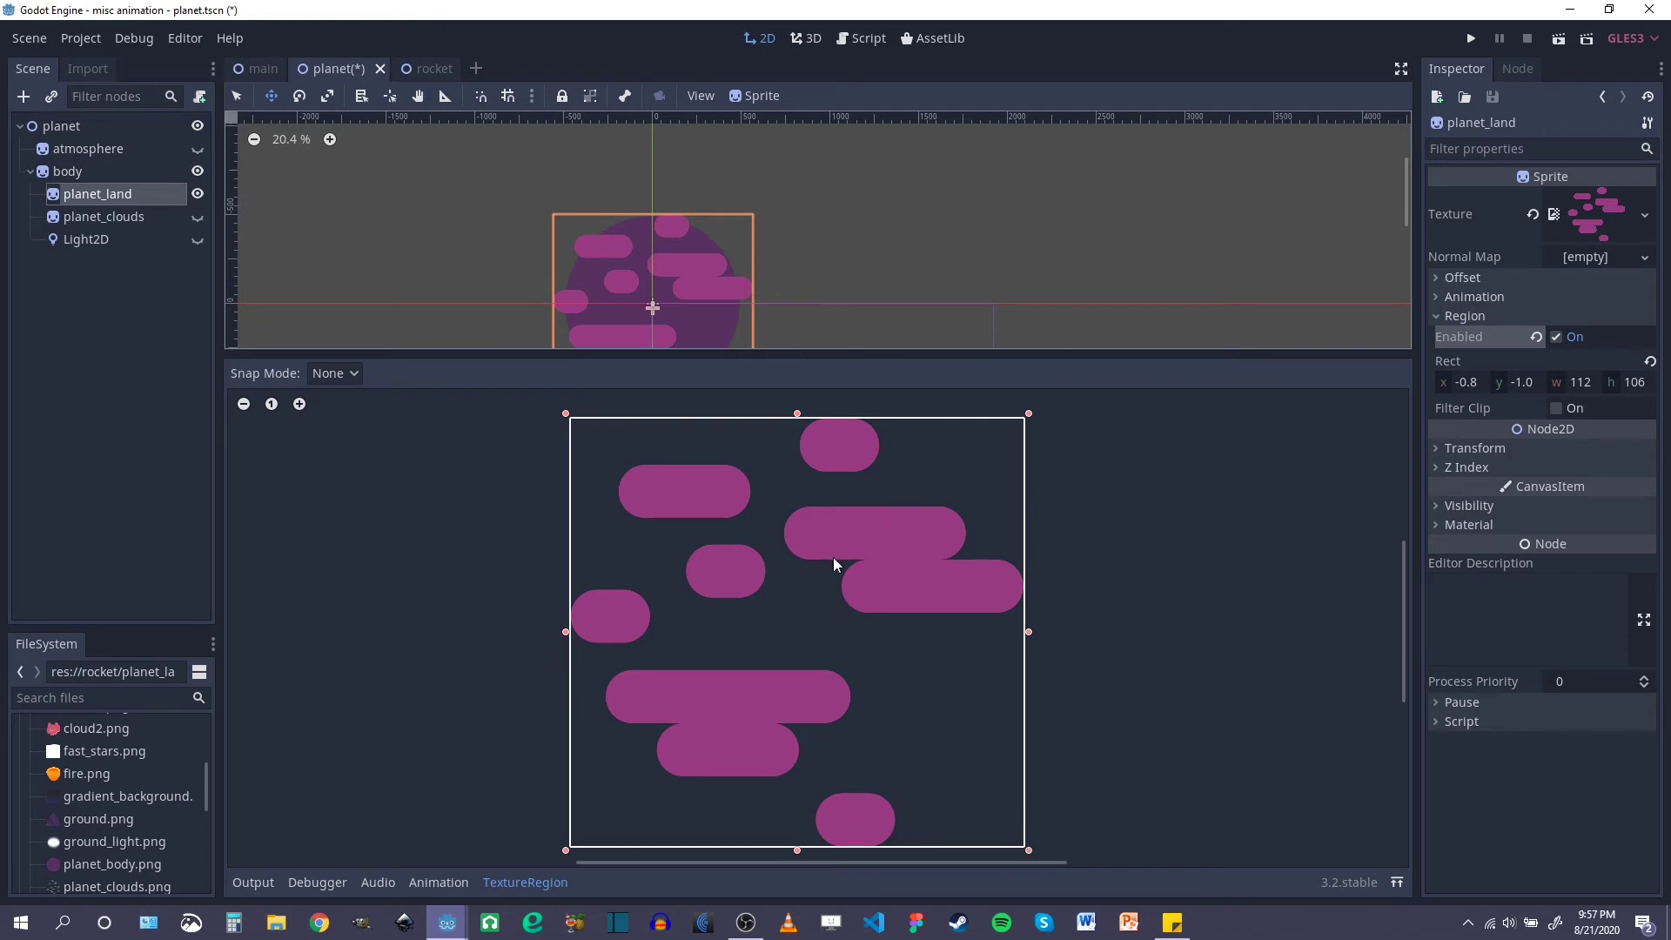
{"action": "left_click_drag", "start_coordinate": [820, 435], "coordinate": [834, 654]}
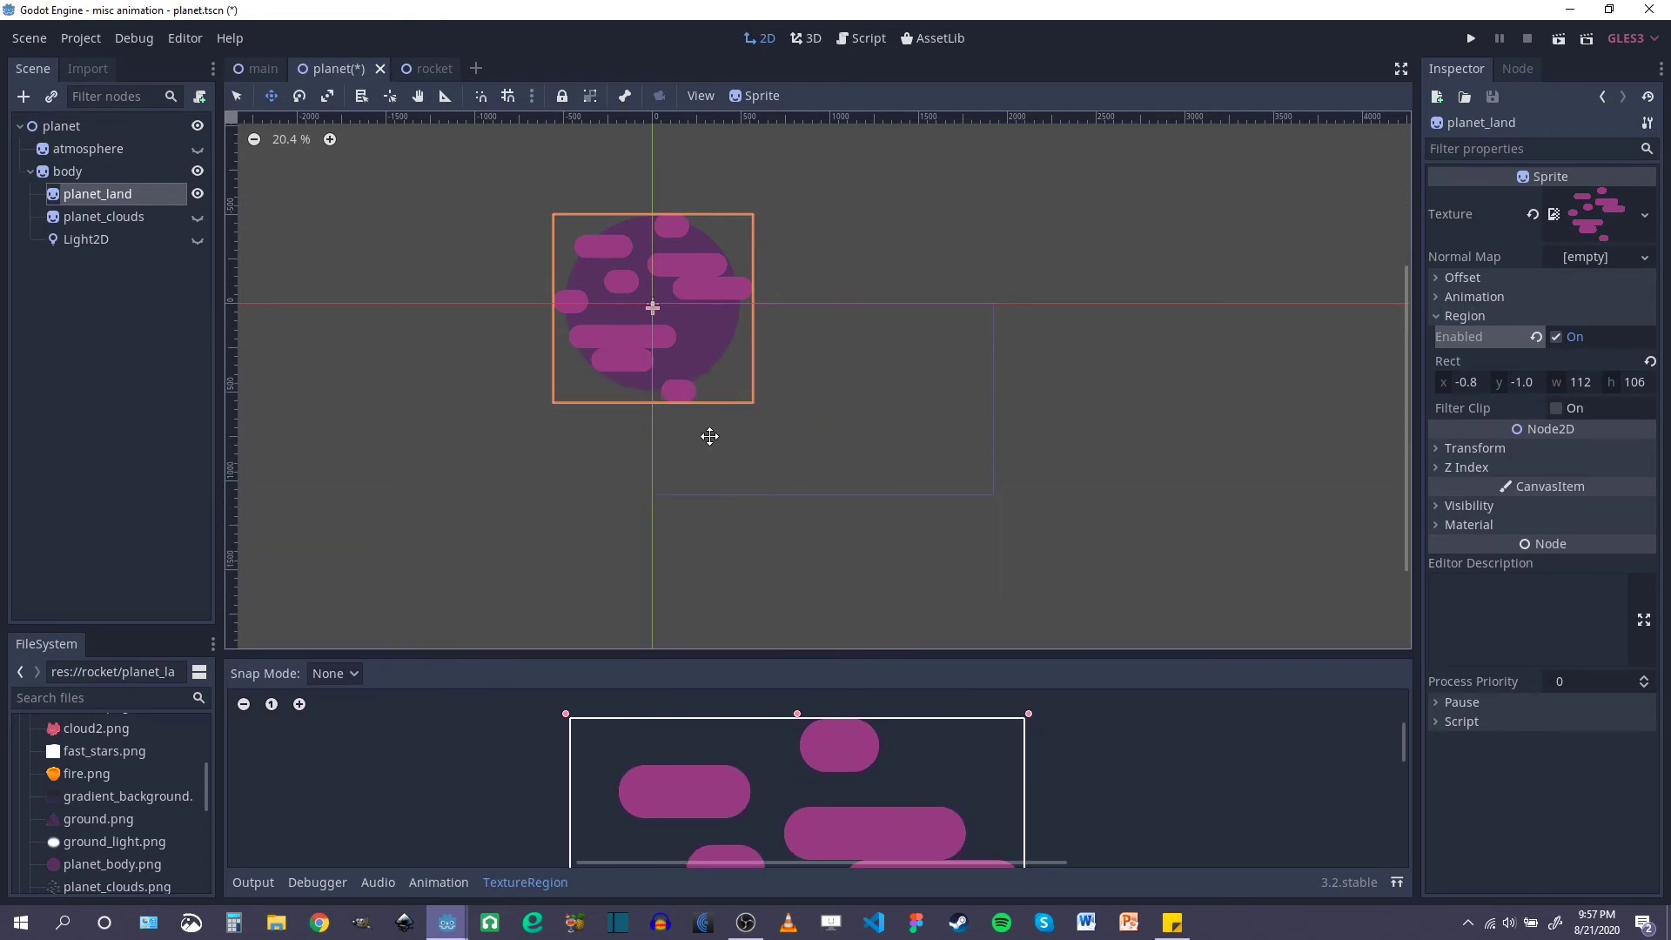
{"action": "scroll", "coordinate": [613, 412], "scroll_direction": "up", "scroll_amount": 5}
{"action": "scroll", "coordinate": [614, 412], "scroll_direction": "up", "scroll_amount": 3}
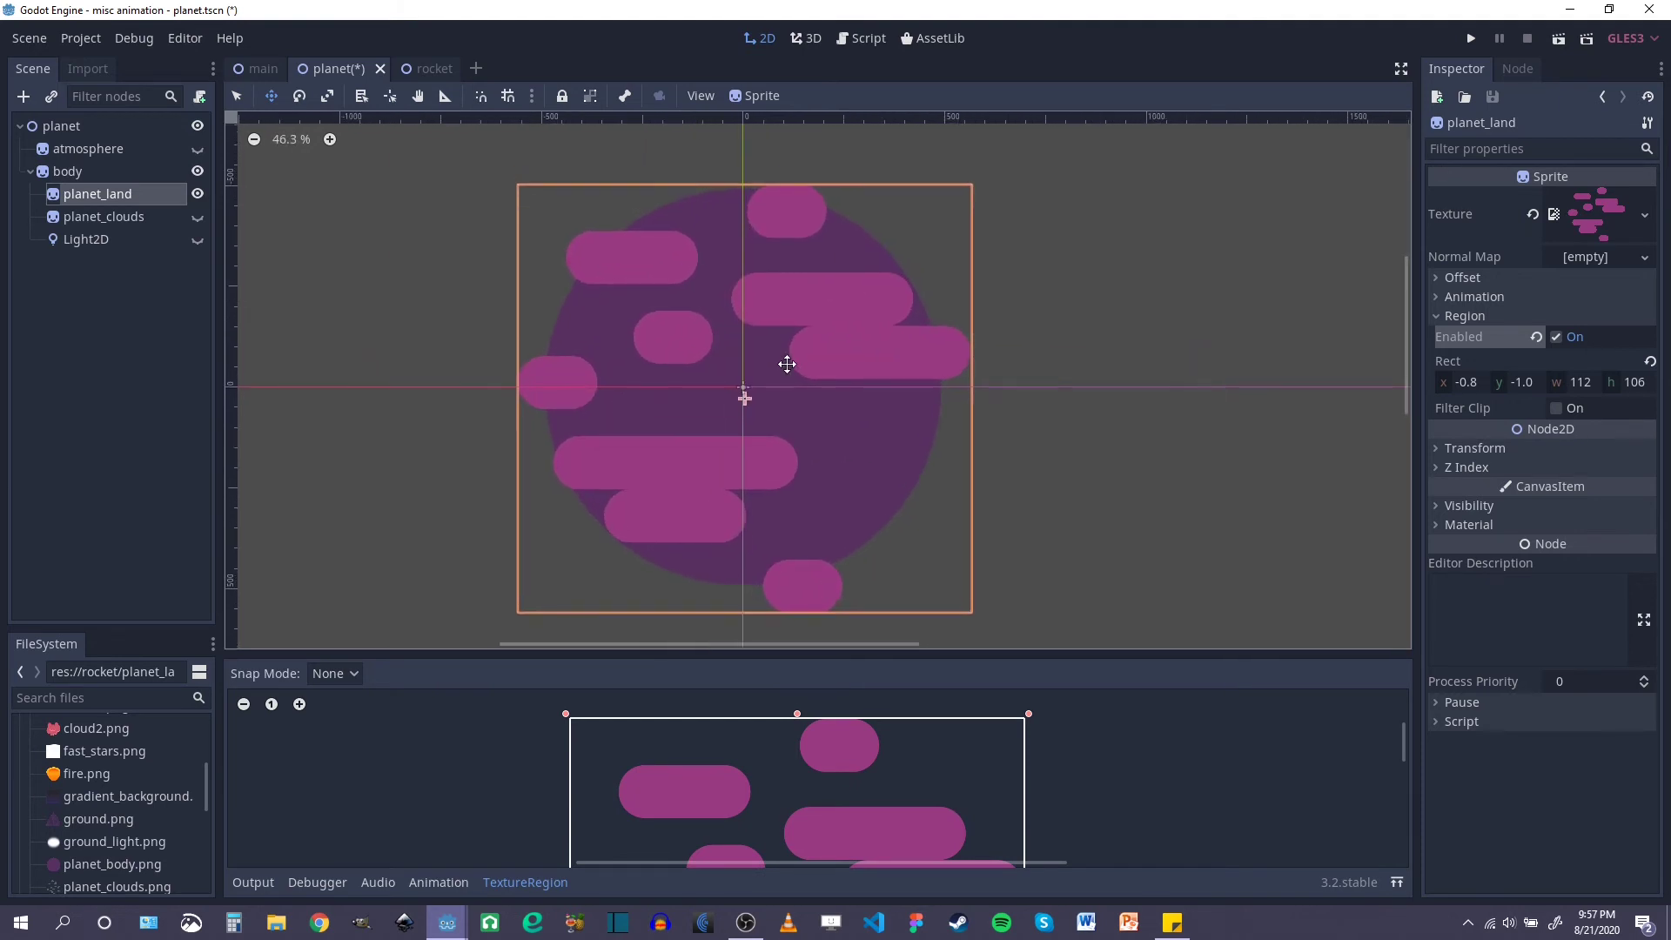
Step: Set the x value of planet_land's region rect to 500 to test the repeating texture, and undo the change
{"action": "left_click", "coordinate": [1471, 381]}
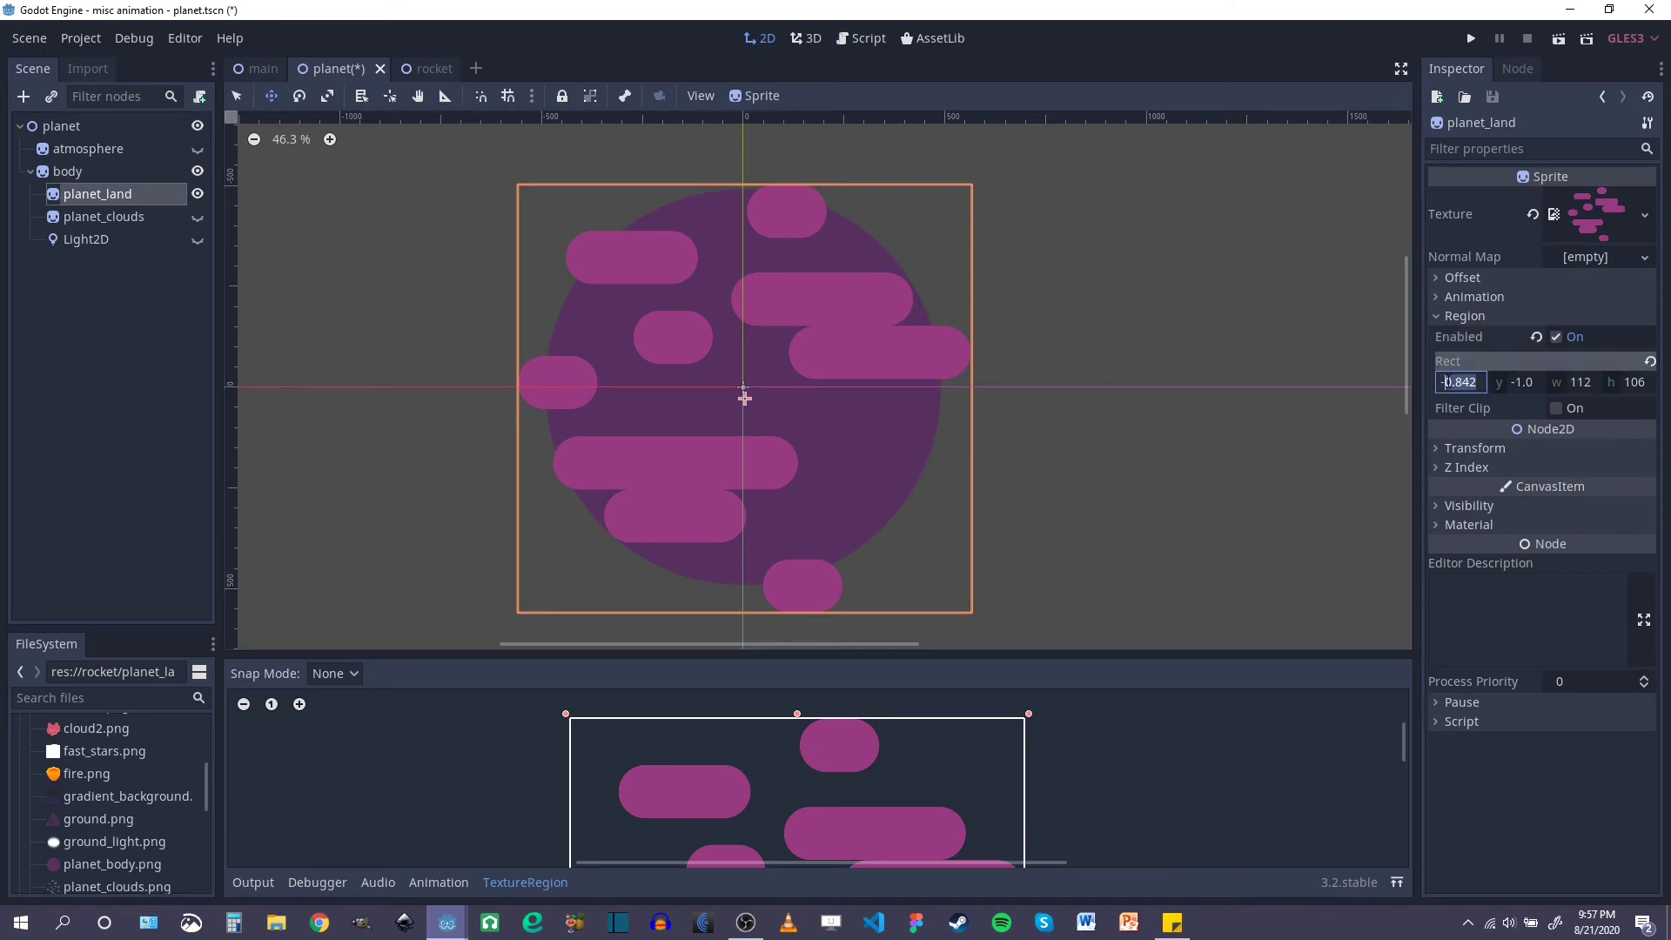
{"action": "type", "text": "500"}
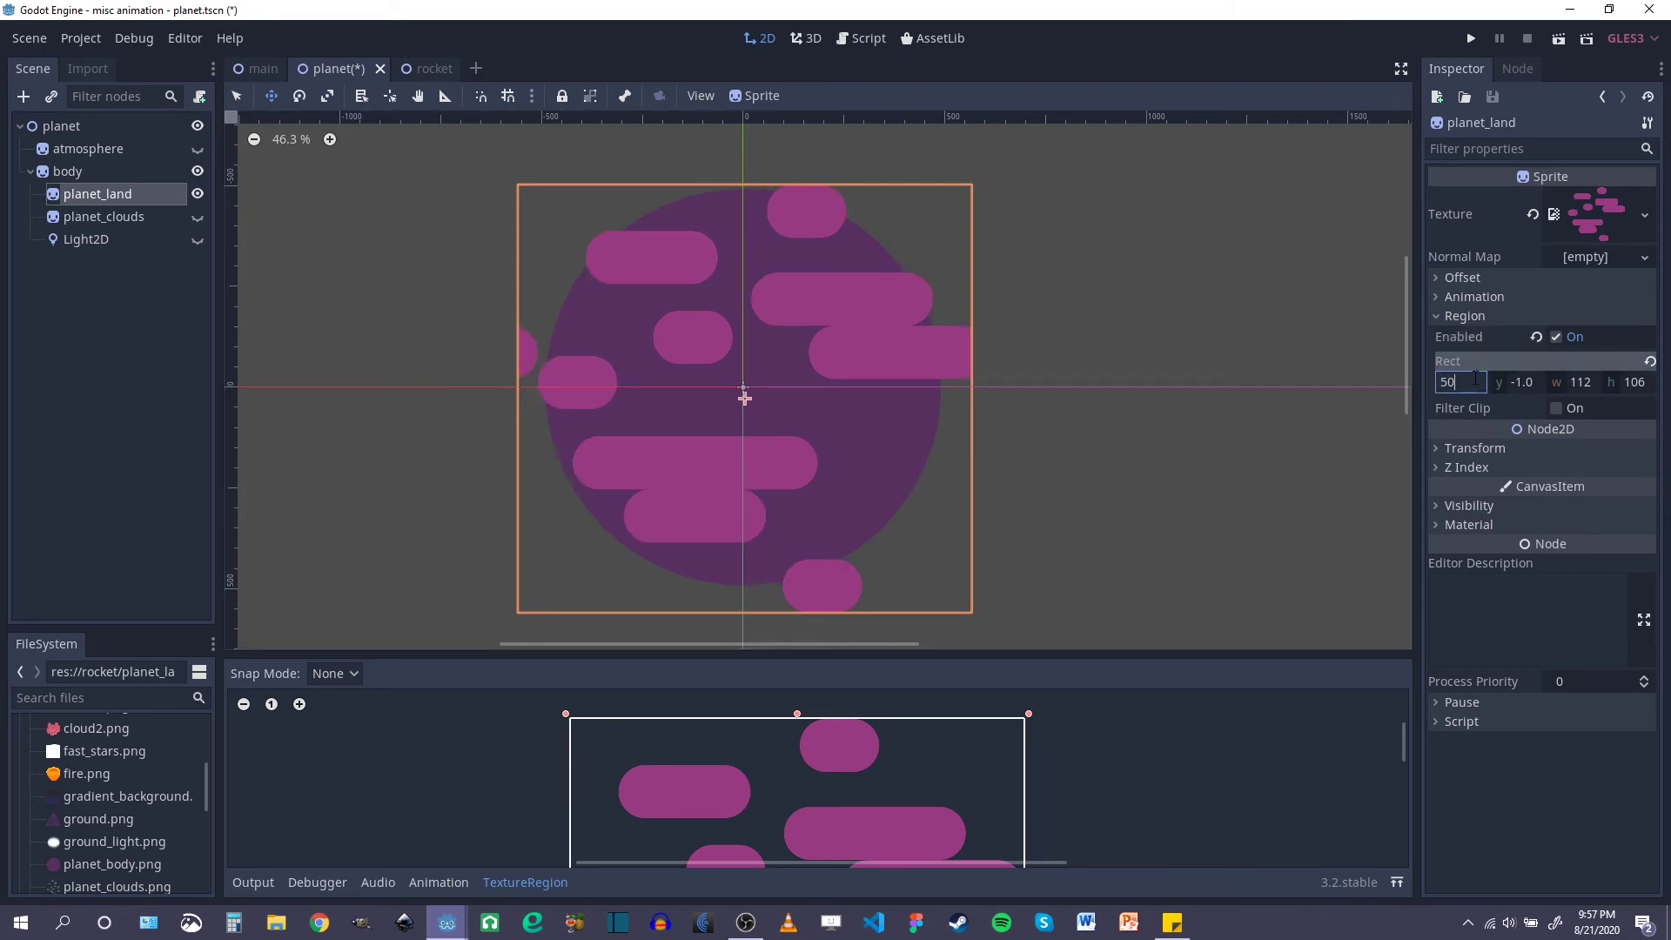
{"action": "key", "text": "Return"}
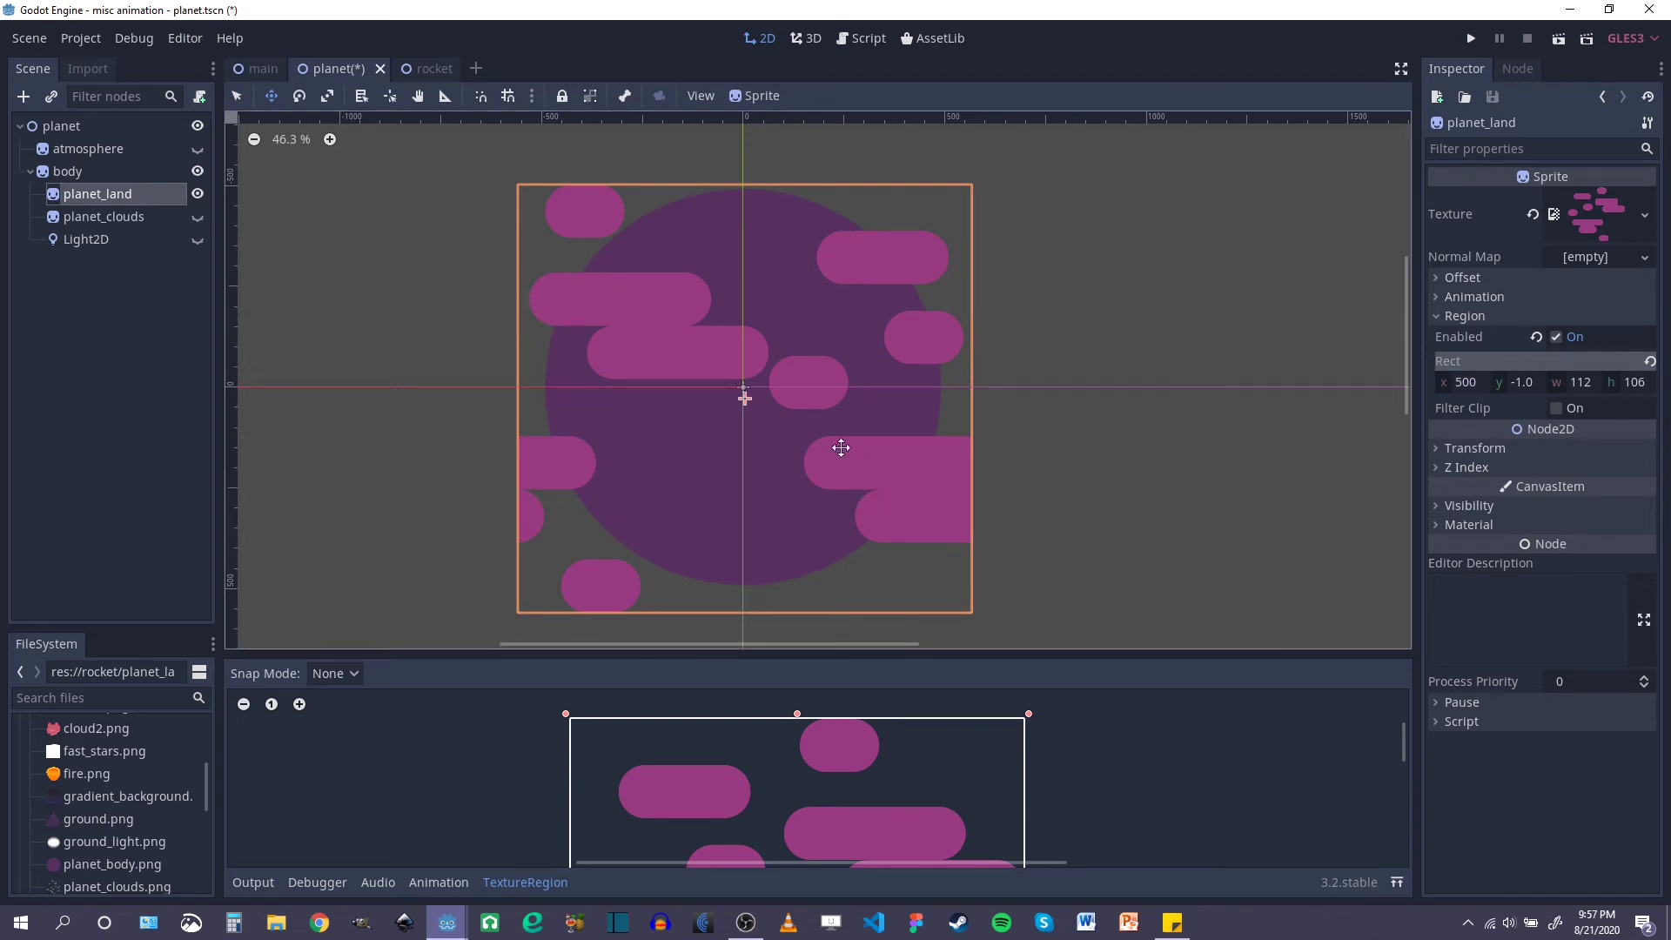
{"action": "key", "text": "ctrl+z"}
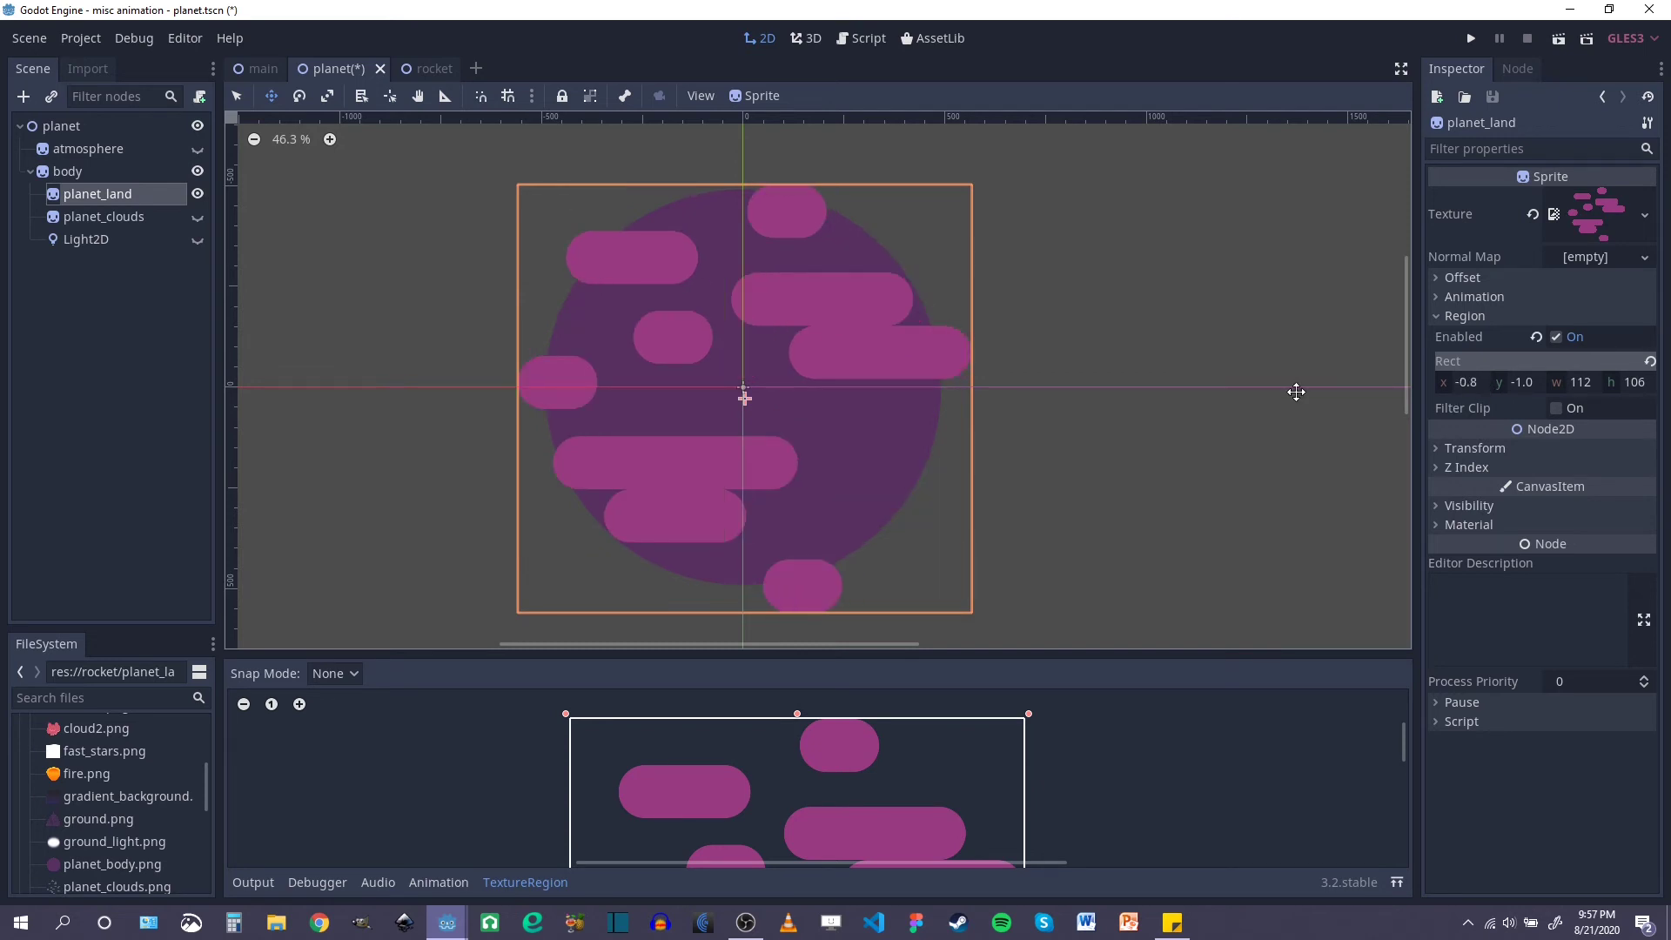
Step: Close the texture region editor and frame the whole planet in the 2D viewport
{"action": "scroll", "coordinate": [762, 395], "scroll_direction": "down", "scroll_amount": 2}
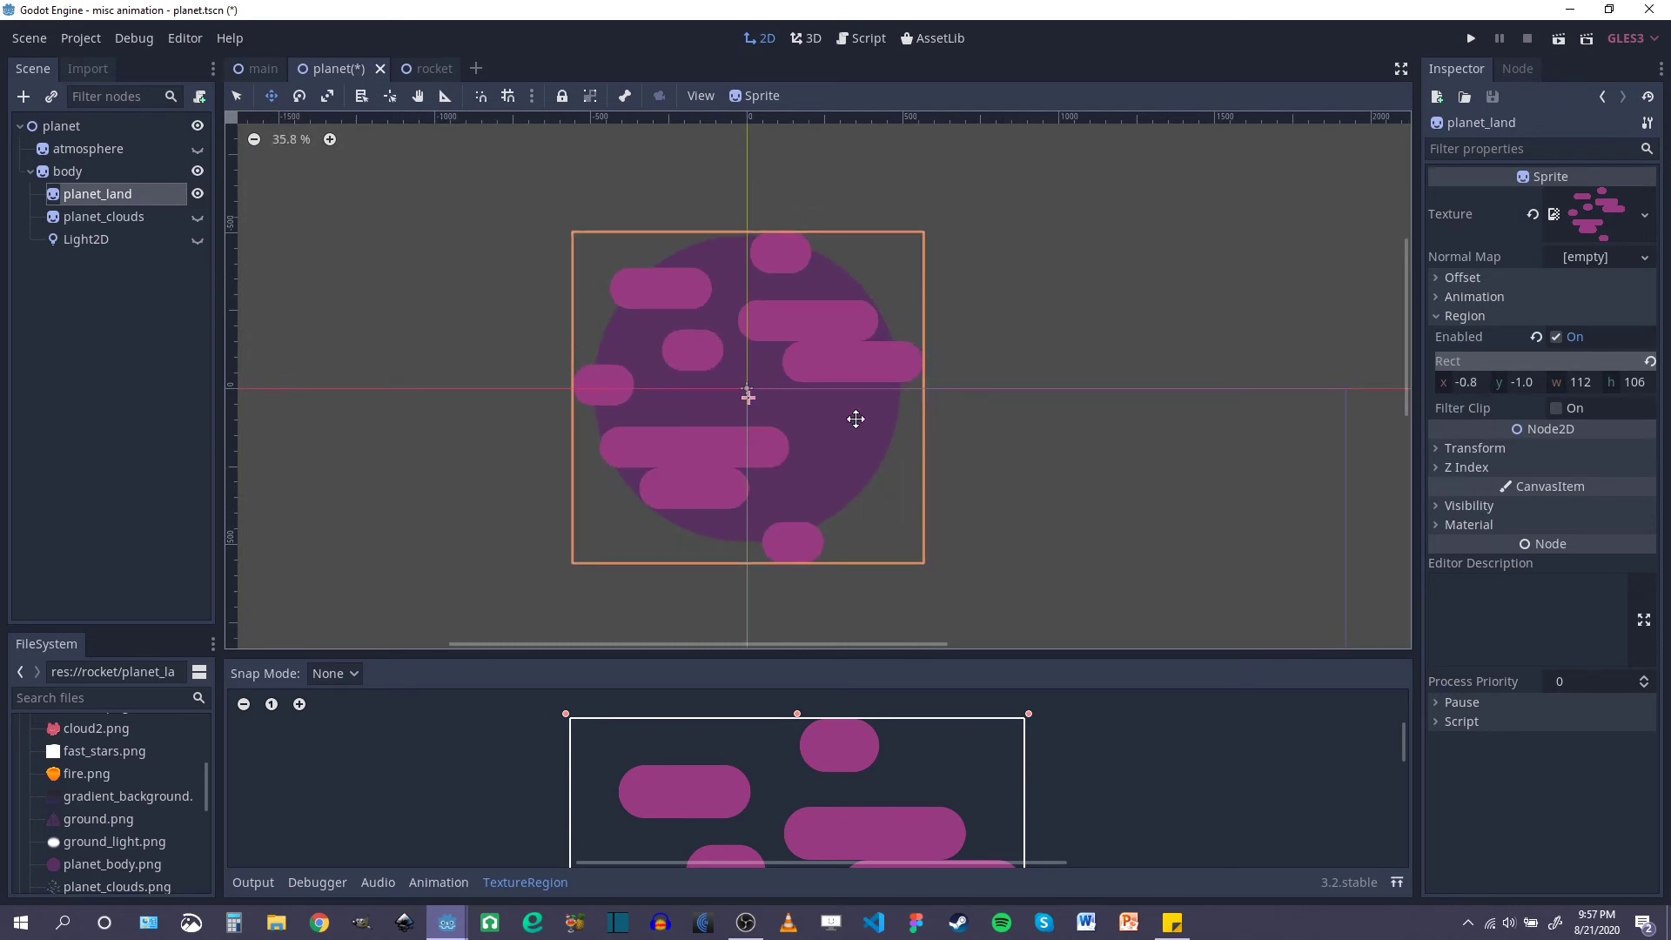
{"action": "scroll", "coordinate": [723, 407], "scroll_direction": "up", "scroll_amount": 2}
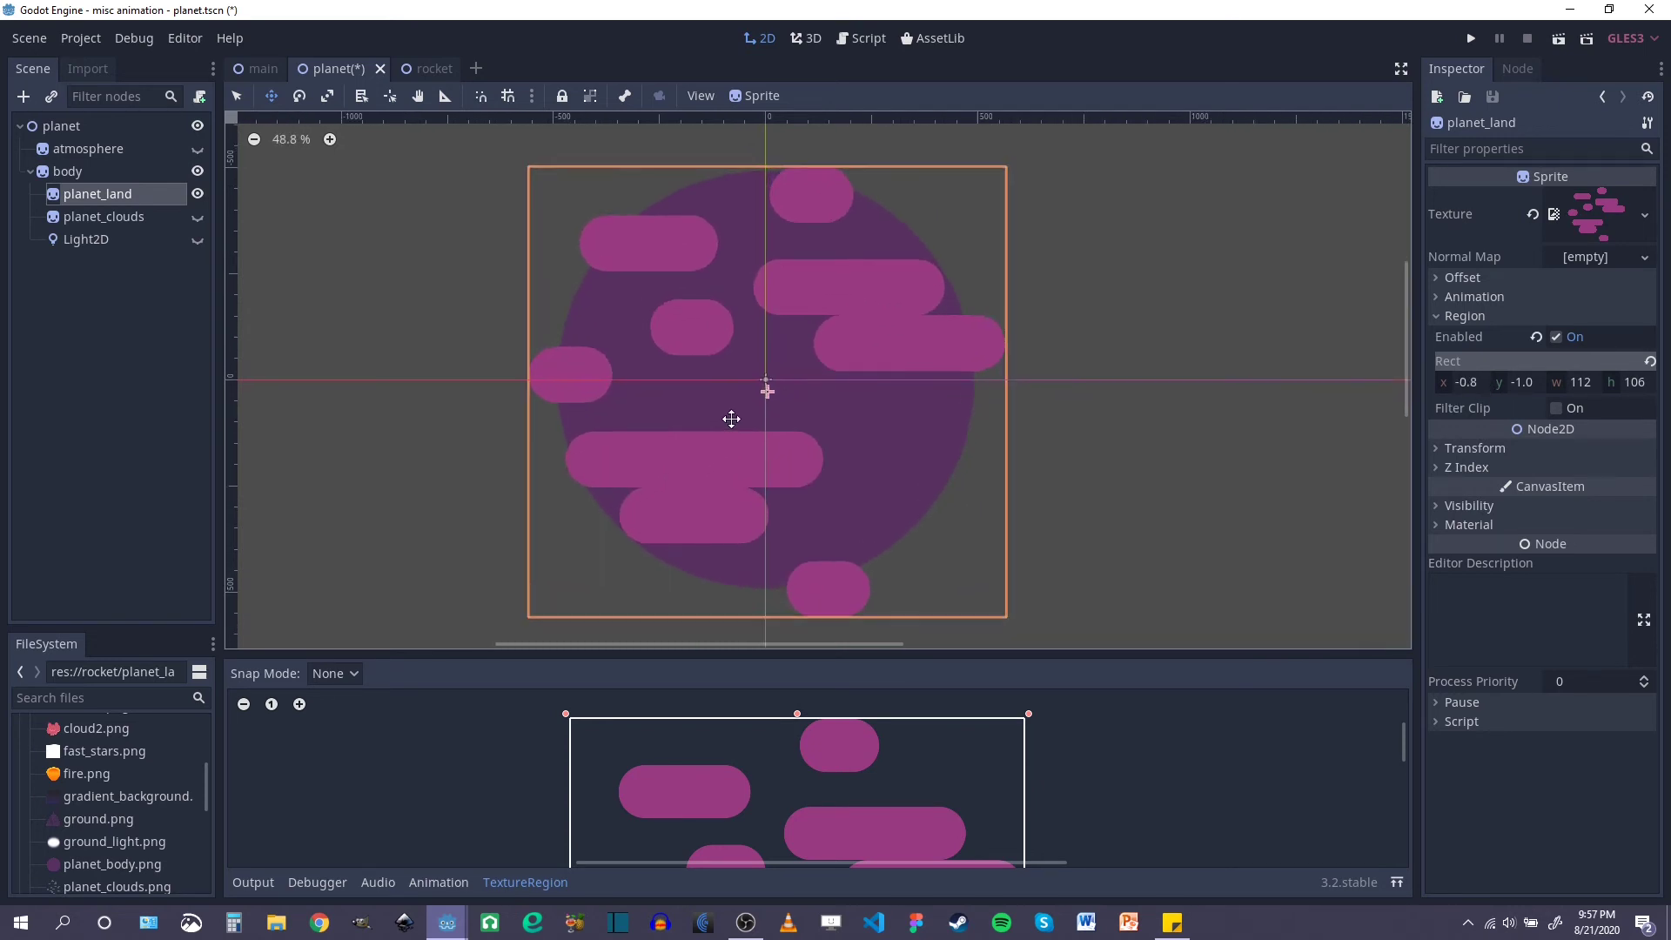
{"action": "left_click", "coordinate": [772, 355]}
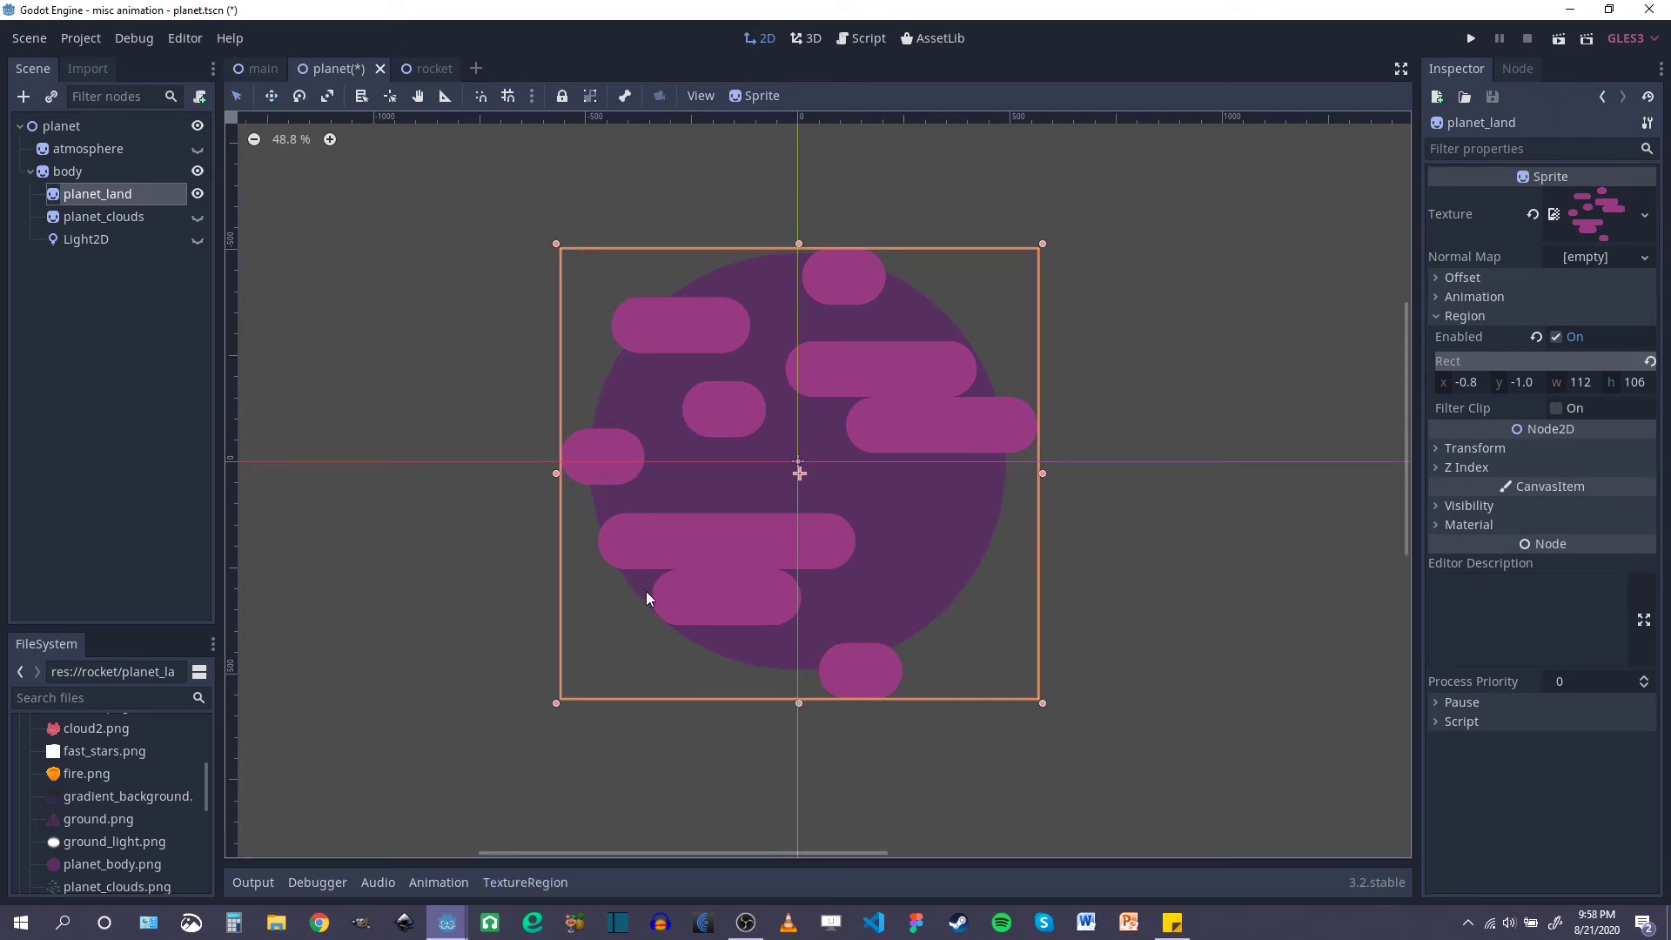
Step: Add an AnimationPlayer node as a child of the planet root node
{"action": "scroll", "coordinate": [765, 392], "scroll_direction": "up", "scroll_amount": 1}
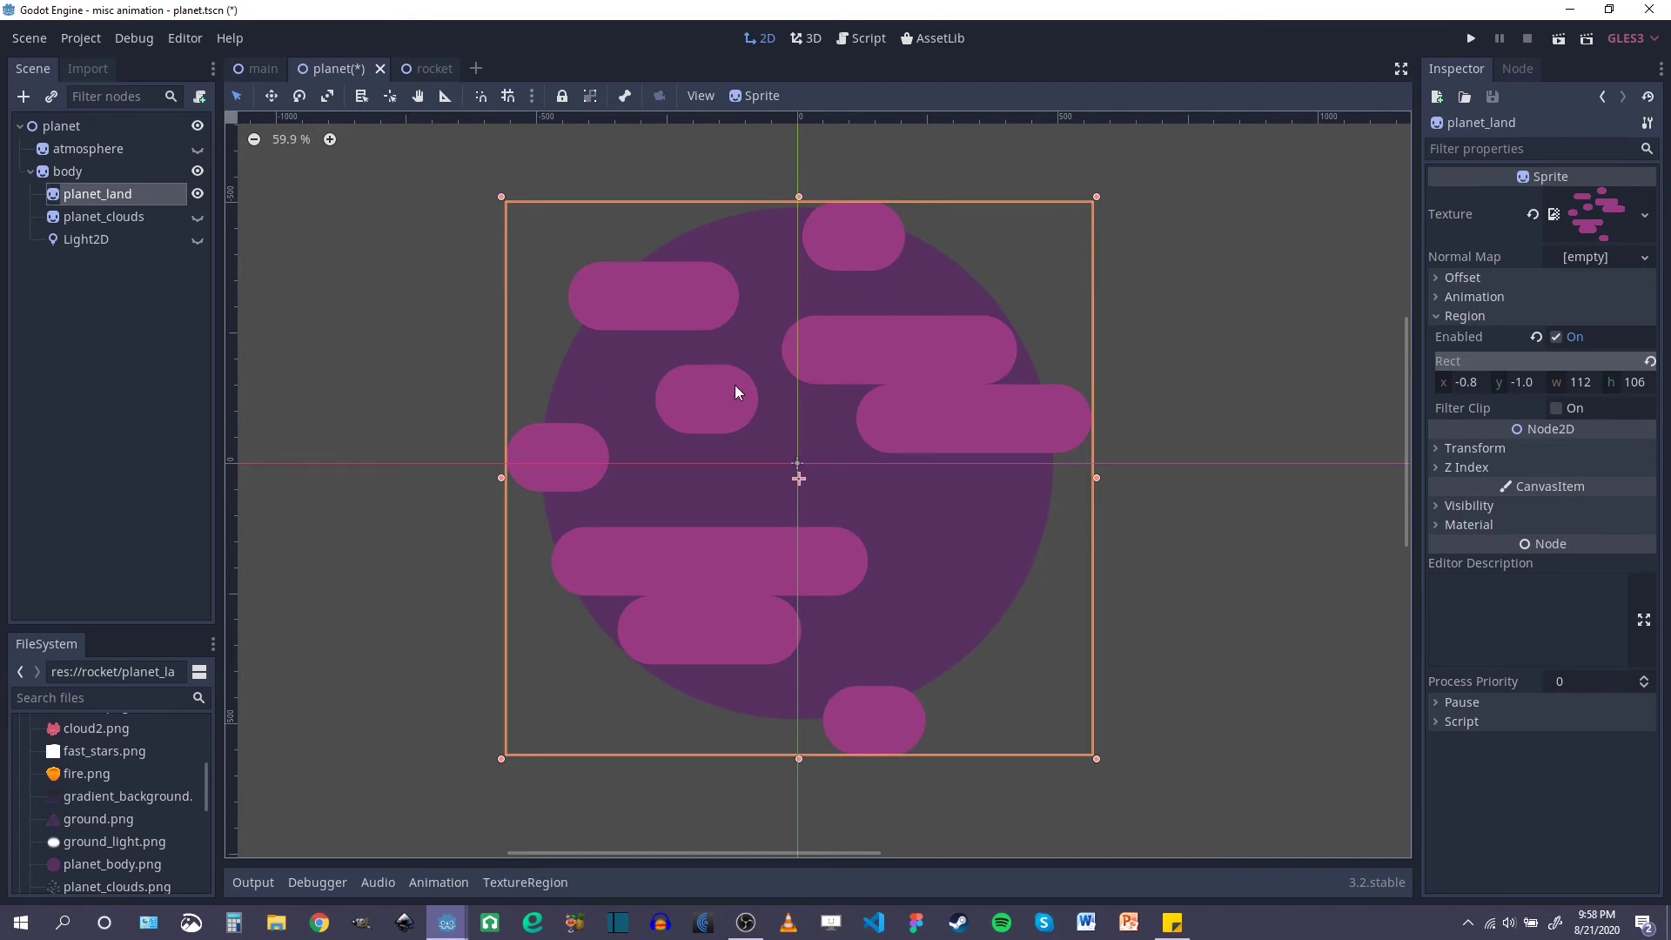
{"action": "left_click", "coordinate": [59, 128]}
{"action": "right_click", "coordinate": [59, 127]}
{"action": "left_click", "coordinate": [112, 139]}
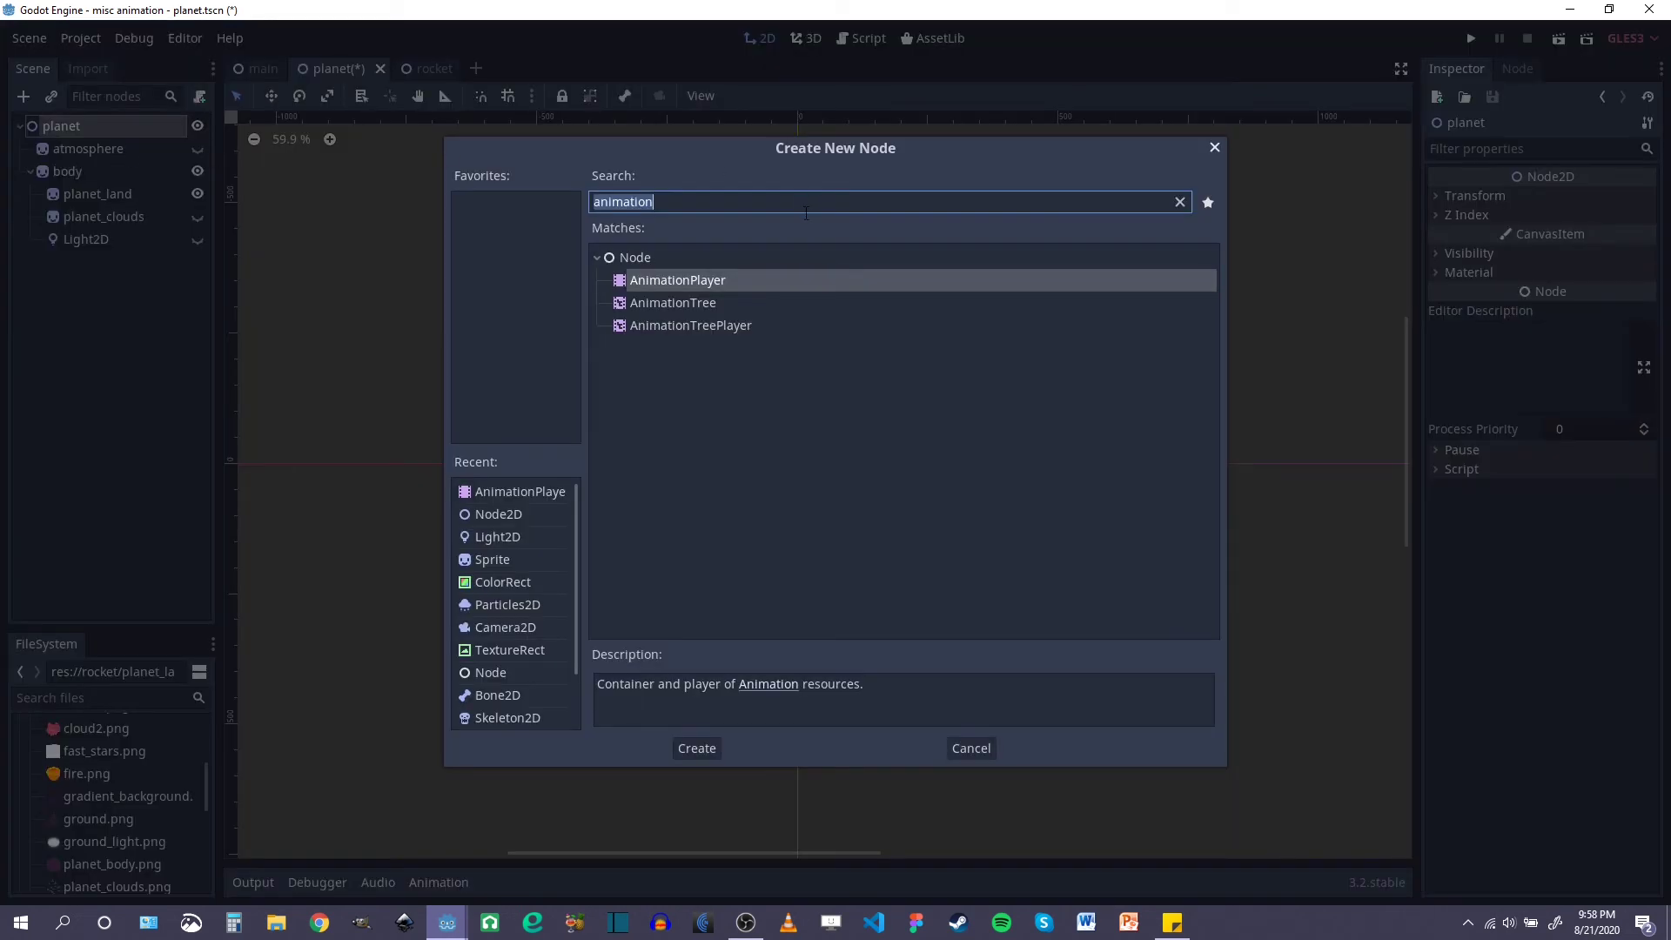
{"action": "key", "text": "Return"}
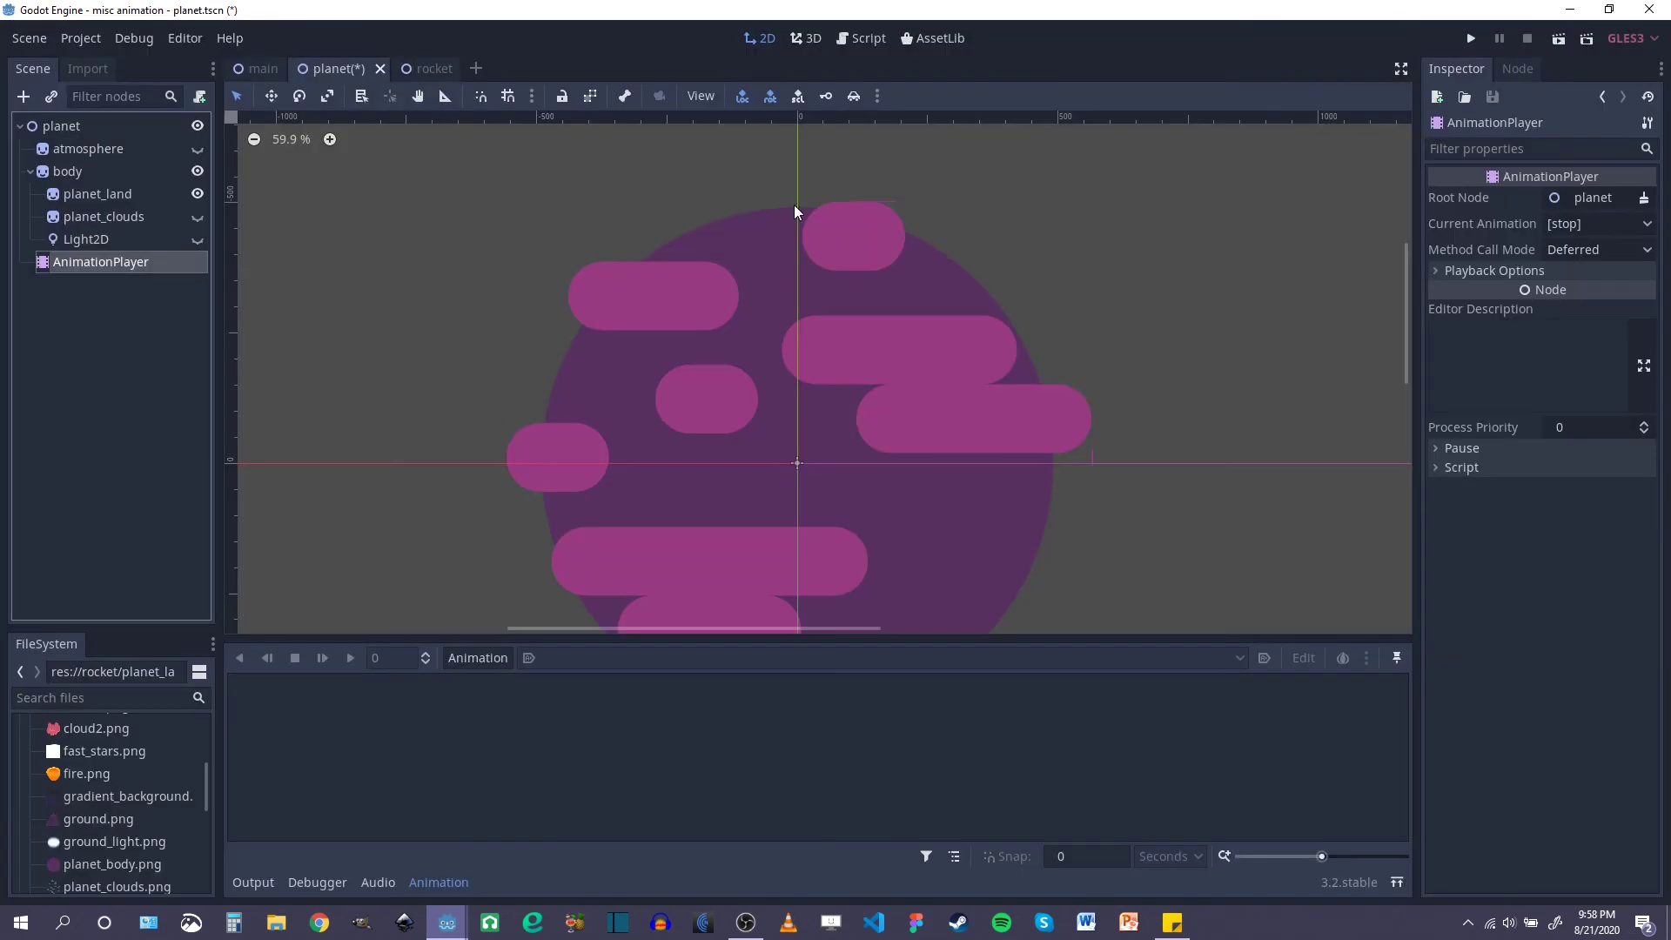
Step: Create a new animation named loop in the AnimationPlayer
{"action": "left_click", "coordinate": [506, 659]}
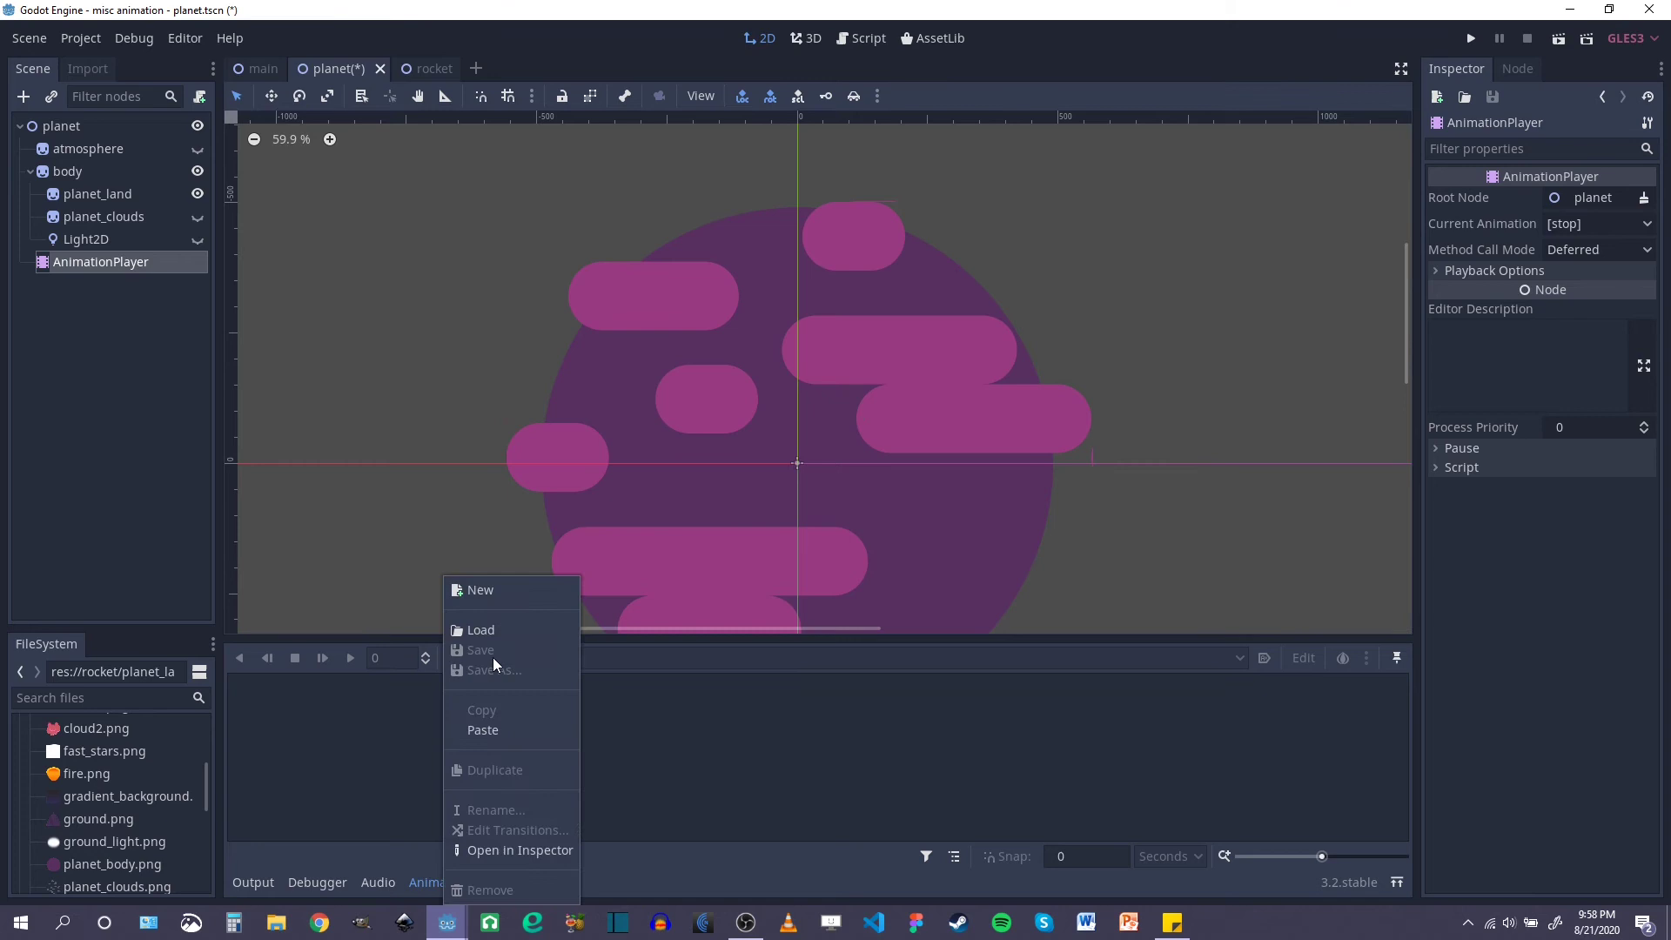
{"action": "left_click", "coordinate": [477, 592]}
{"action": "key", "text": "BackSpace"}
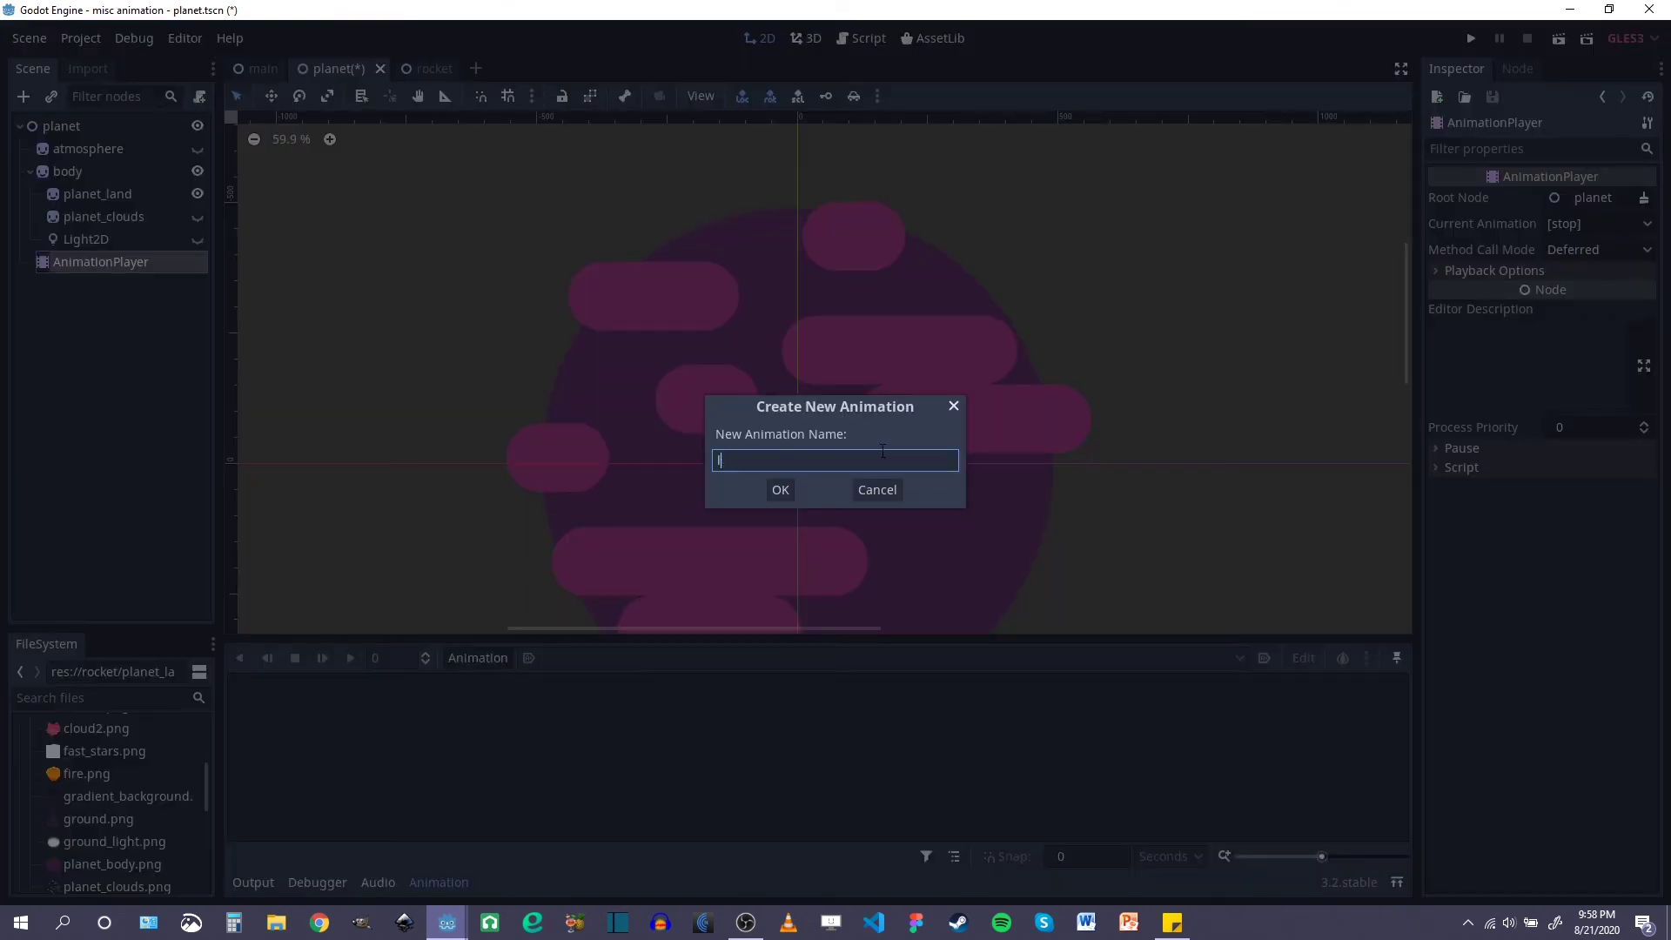
{"action": "key", "text": "Return"}
Step: Set the length of the loop animation to 10 seconds
{"action": "scroll", "coordinate": [857, 453], "scroll_direction": "down", "scroll_amount": 3}
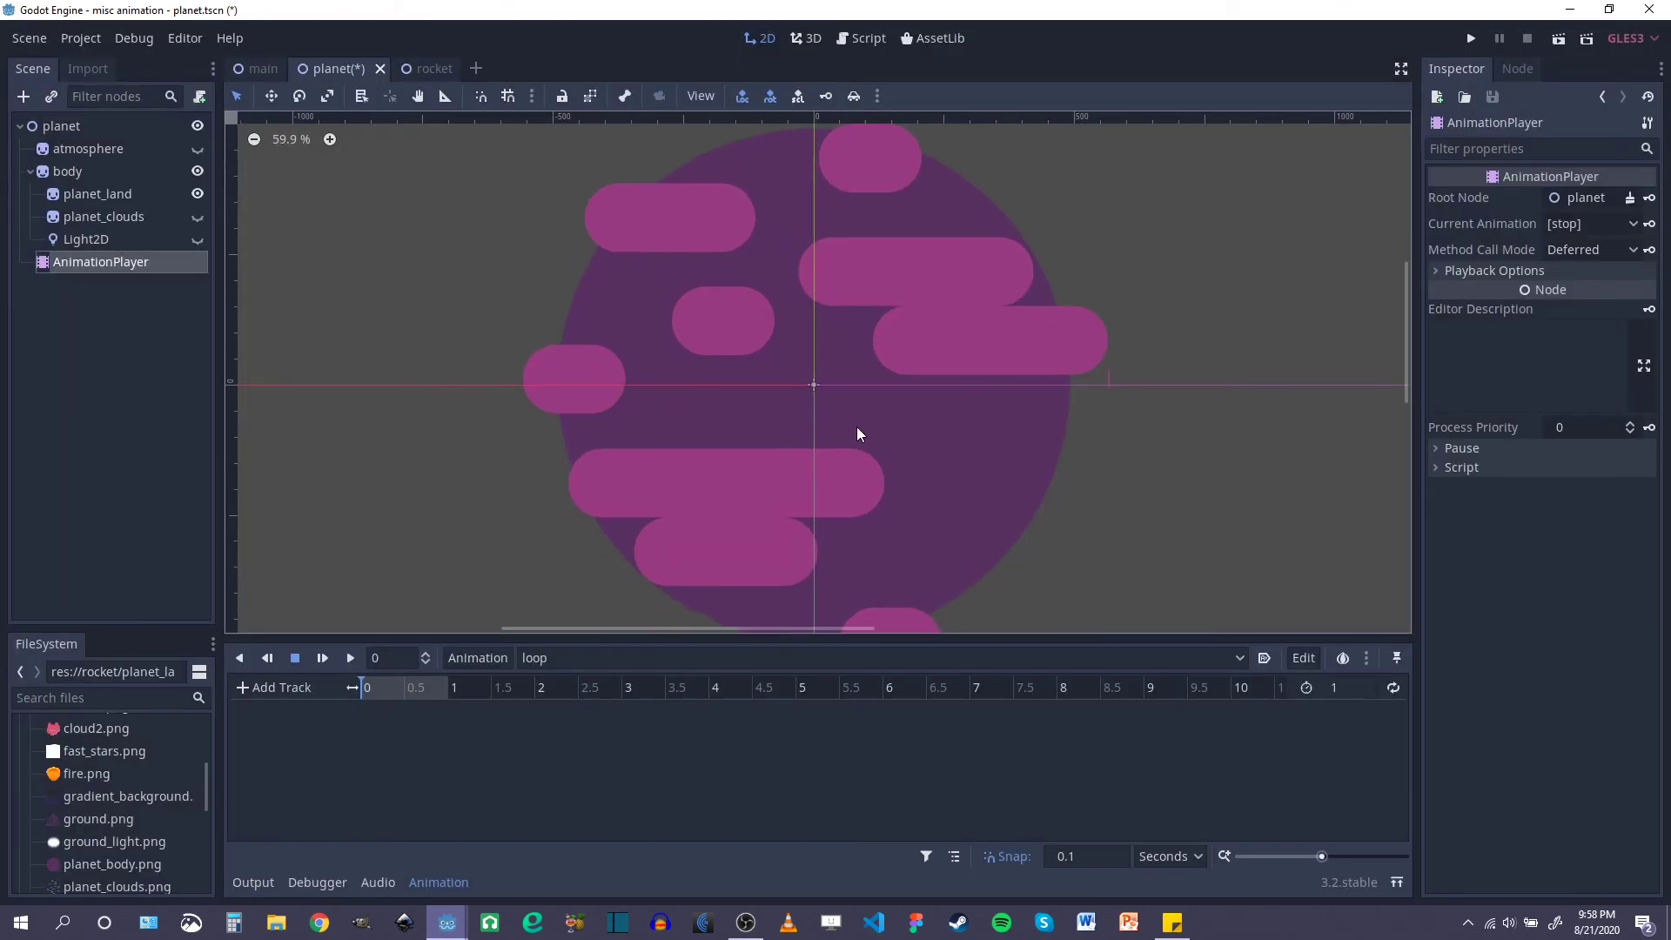
{"action": "left_click", "coordinate": [1358, 686]}
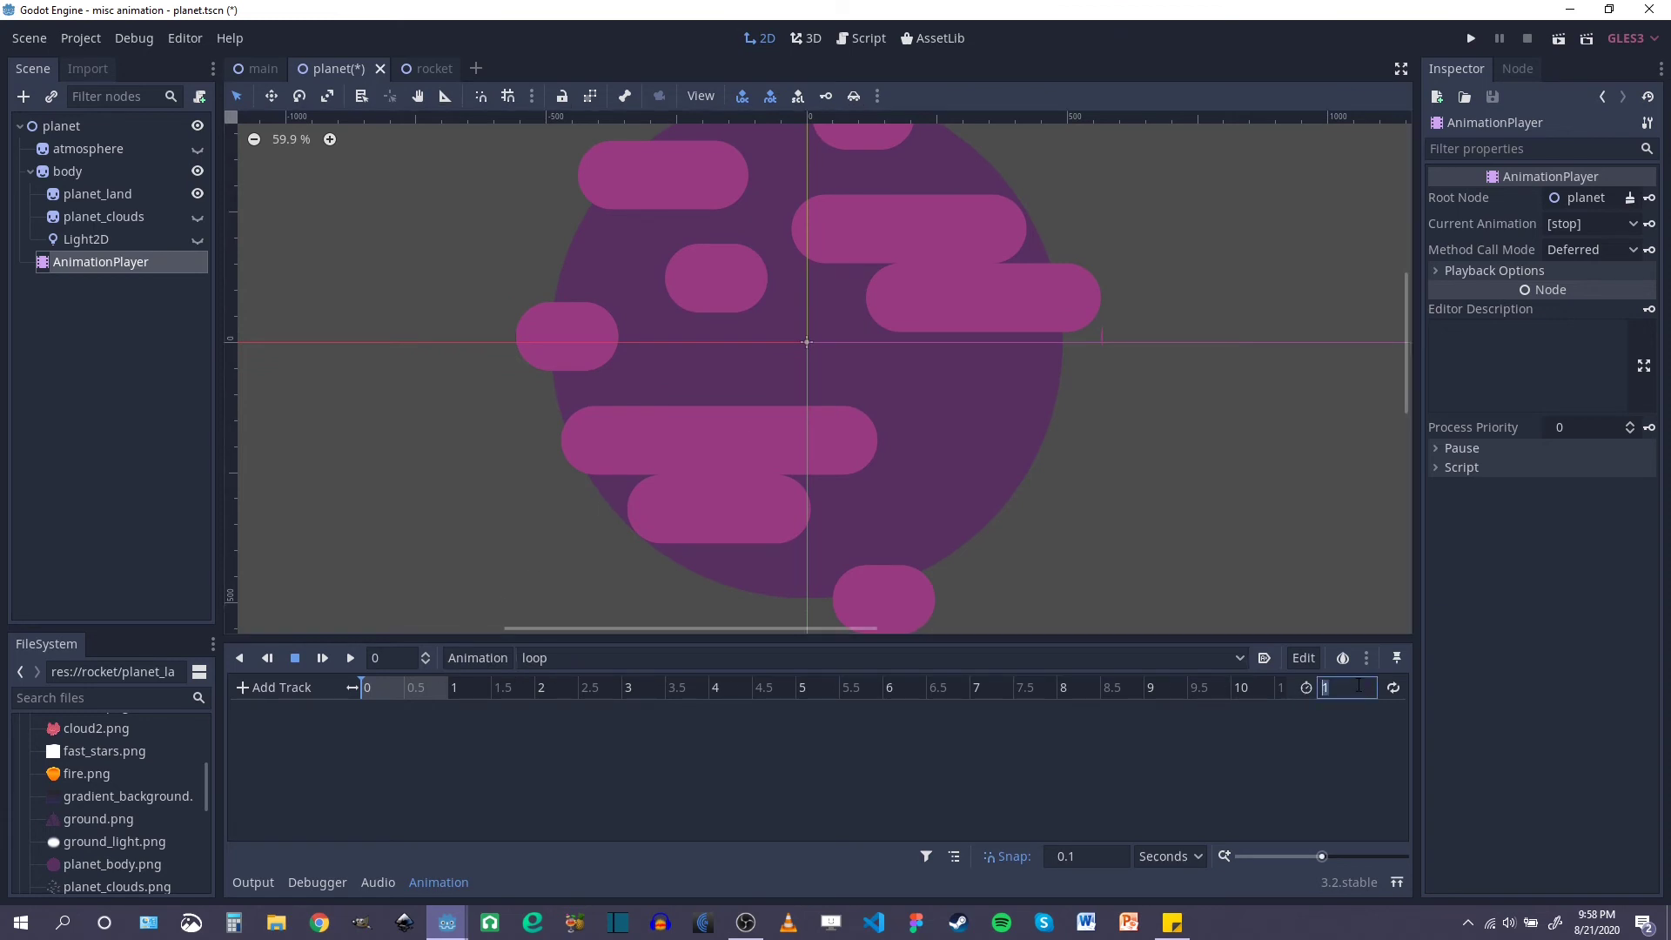
{"action": "type", "text": "10"}
{"action": "key", "text": "Return"}
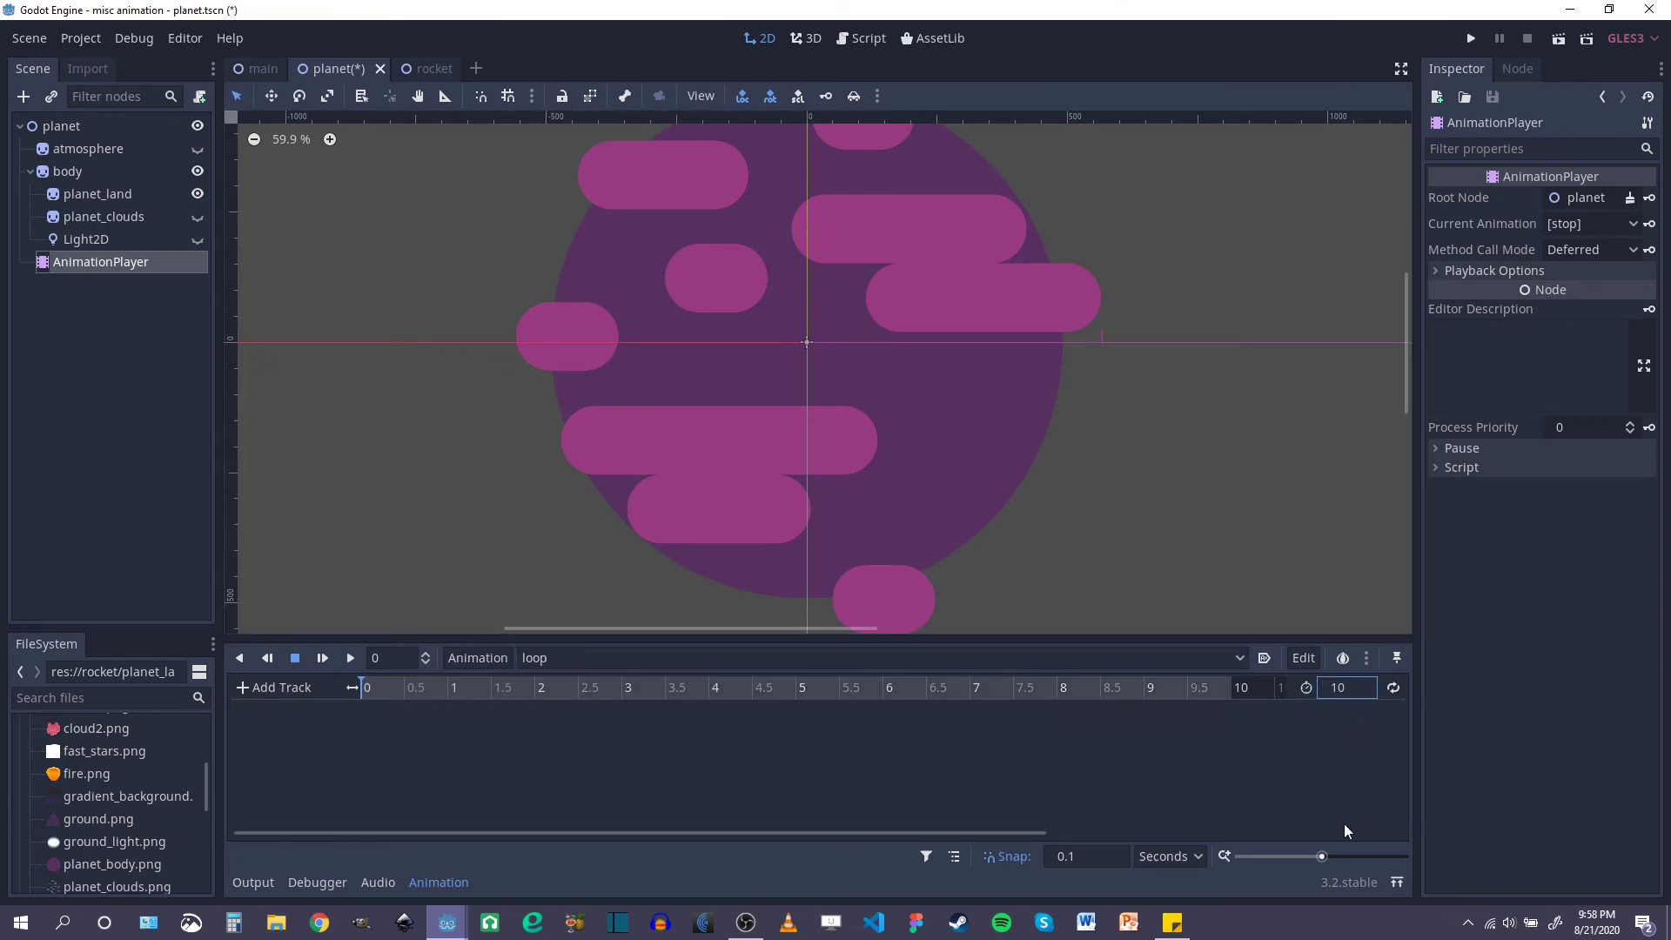
{"action": "left_click_drag", "start_coordinate": [1316, 856], "coordinate": [1325, 860]}
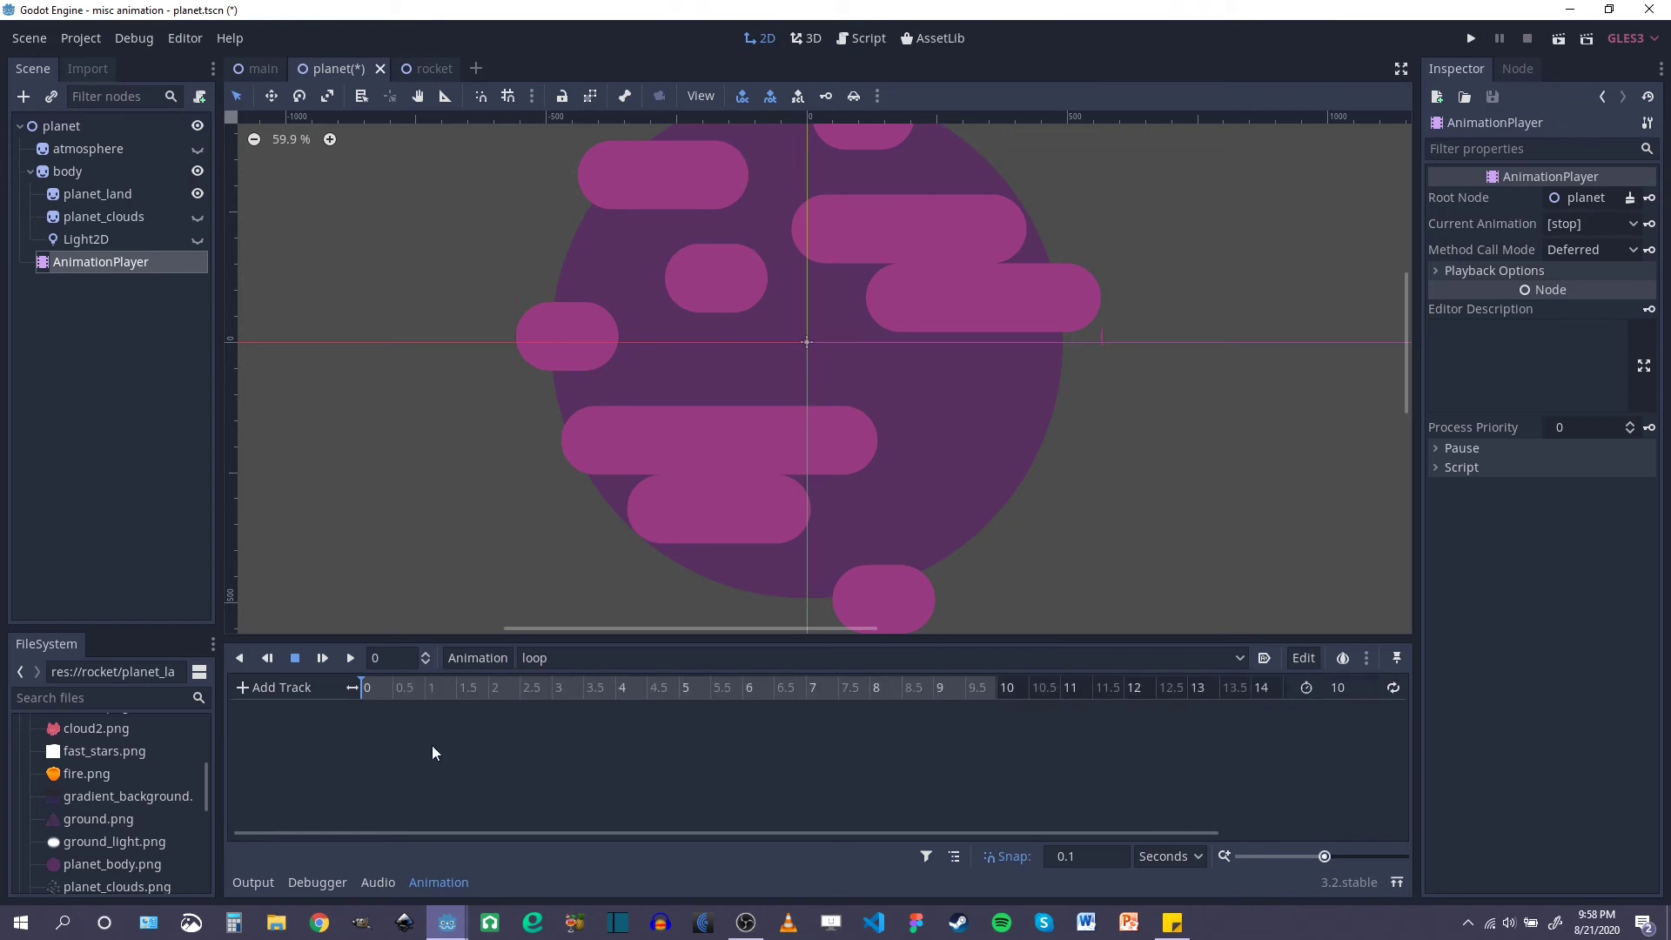
Step: Add a property track that animates the region_rect of planet_land
{"action": "left_click", "coordinate": [282, 693]}
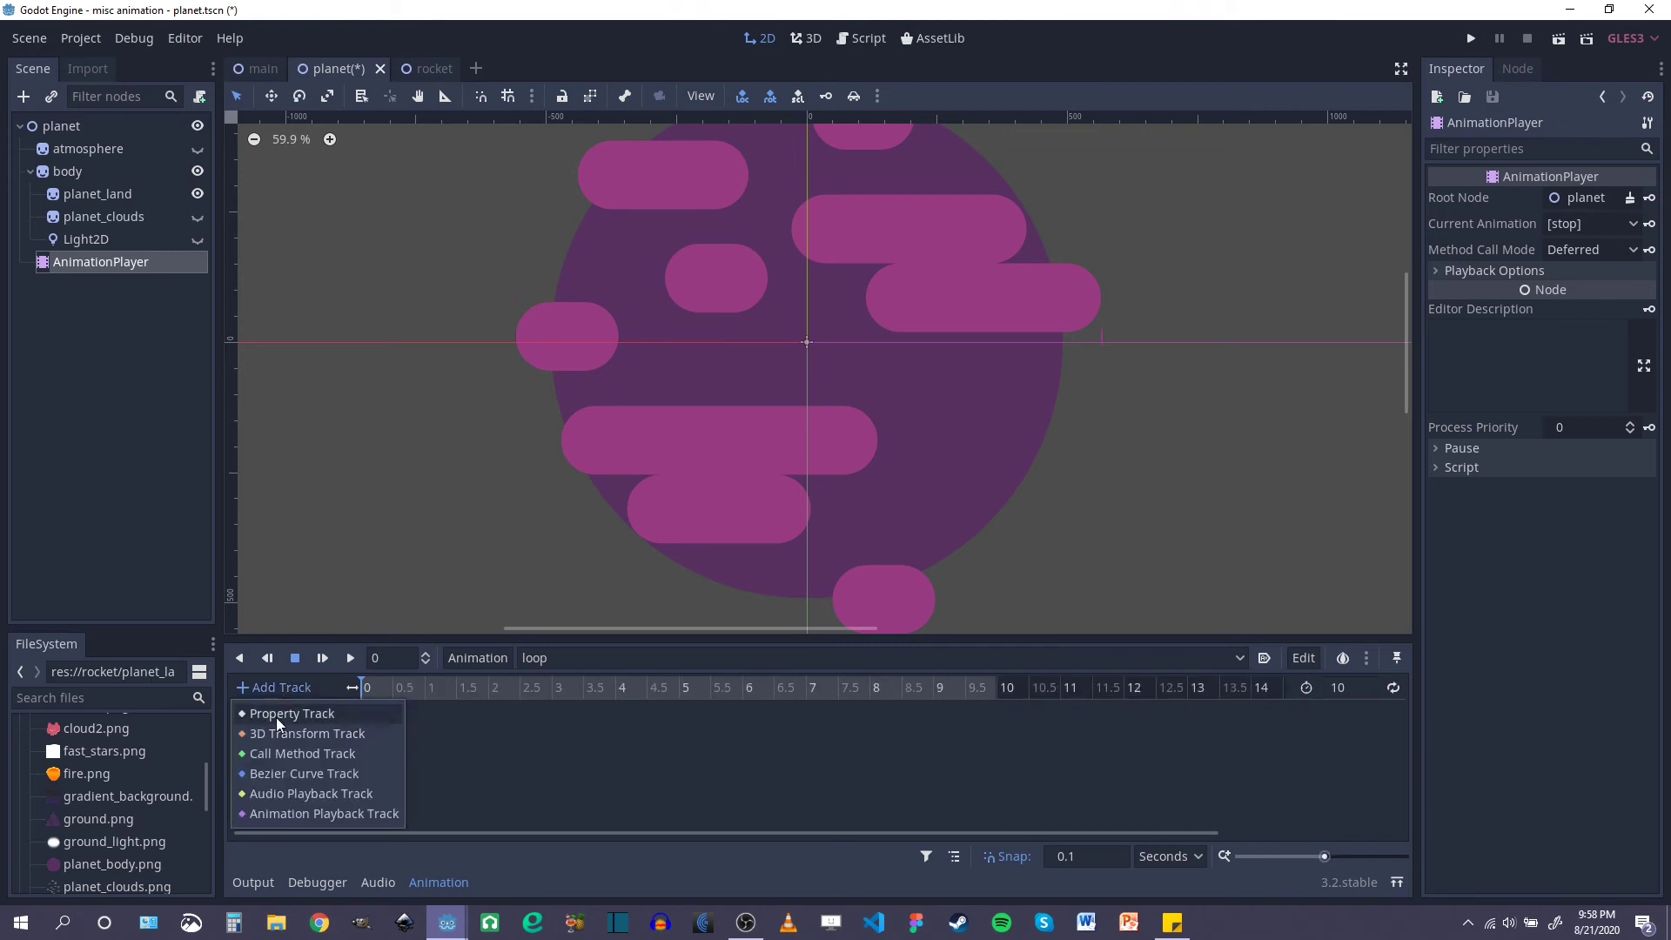
{"action": "left_click", "coordinate": [275, 717]}
{"action": "left_click", "coordinate": [367, 247]}
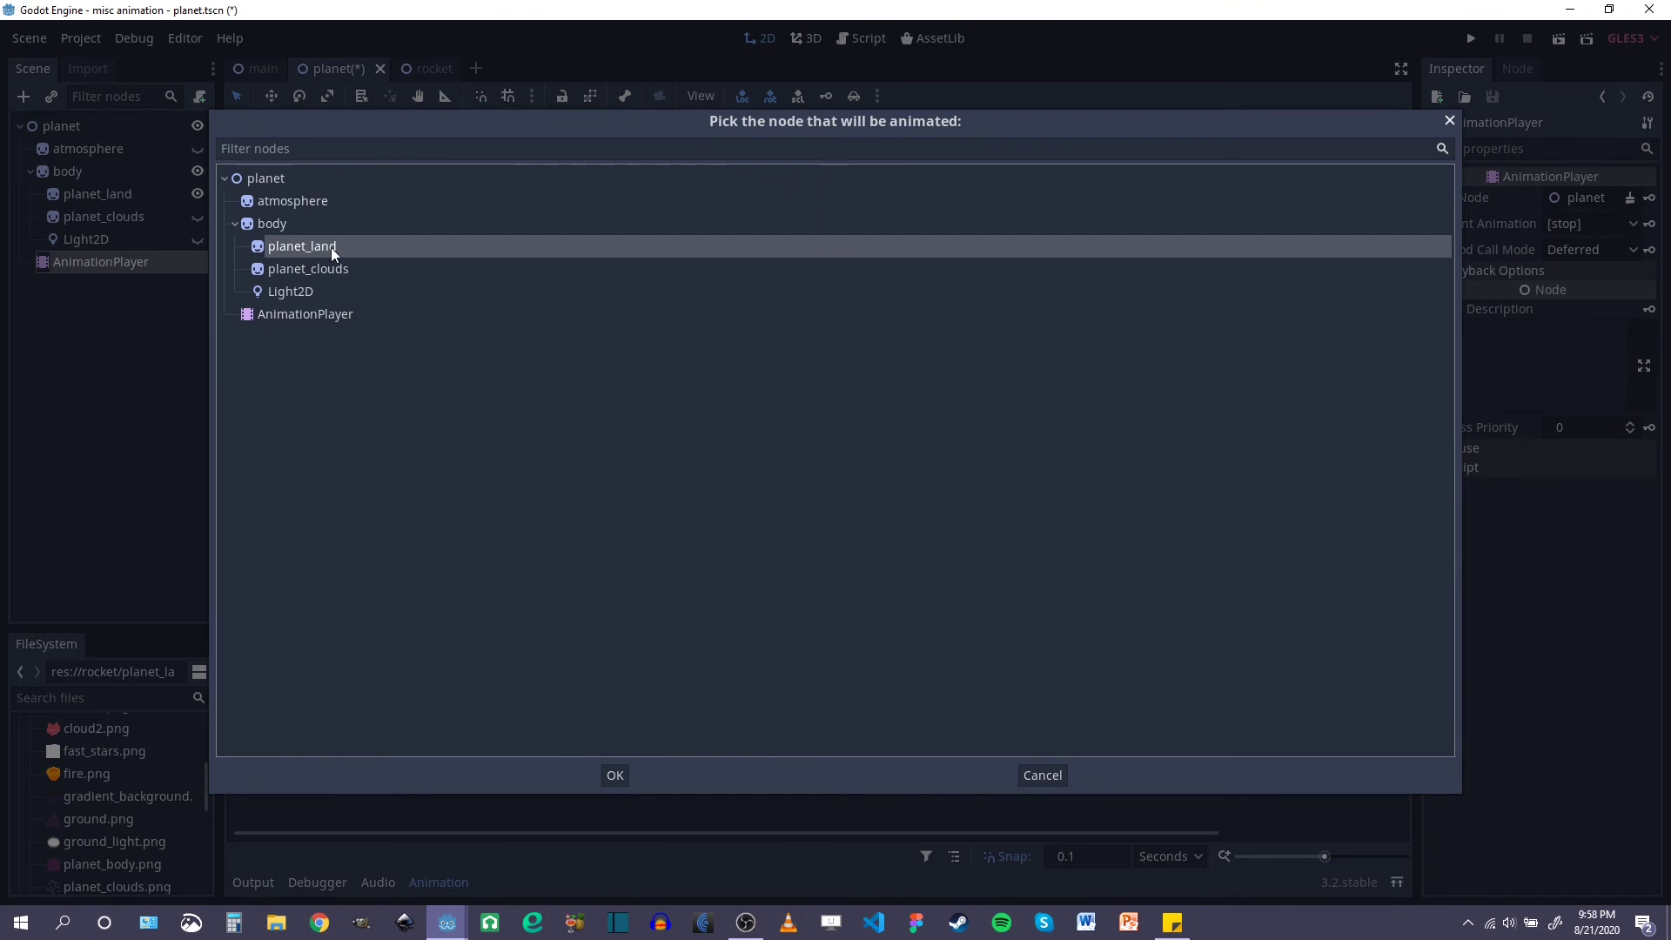
{"action": "left_click", "coordinate": [616, 774]}
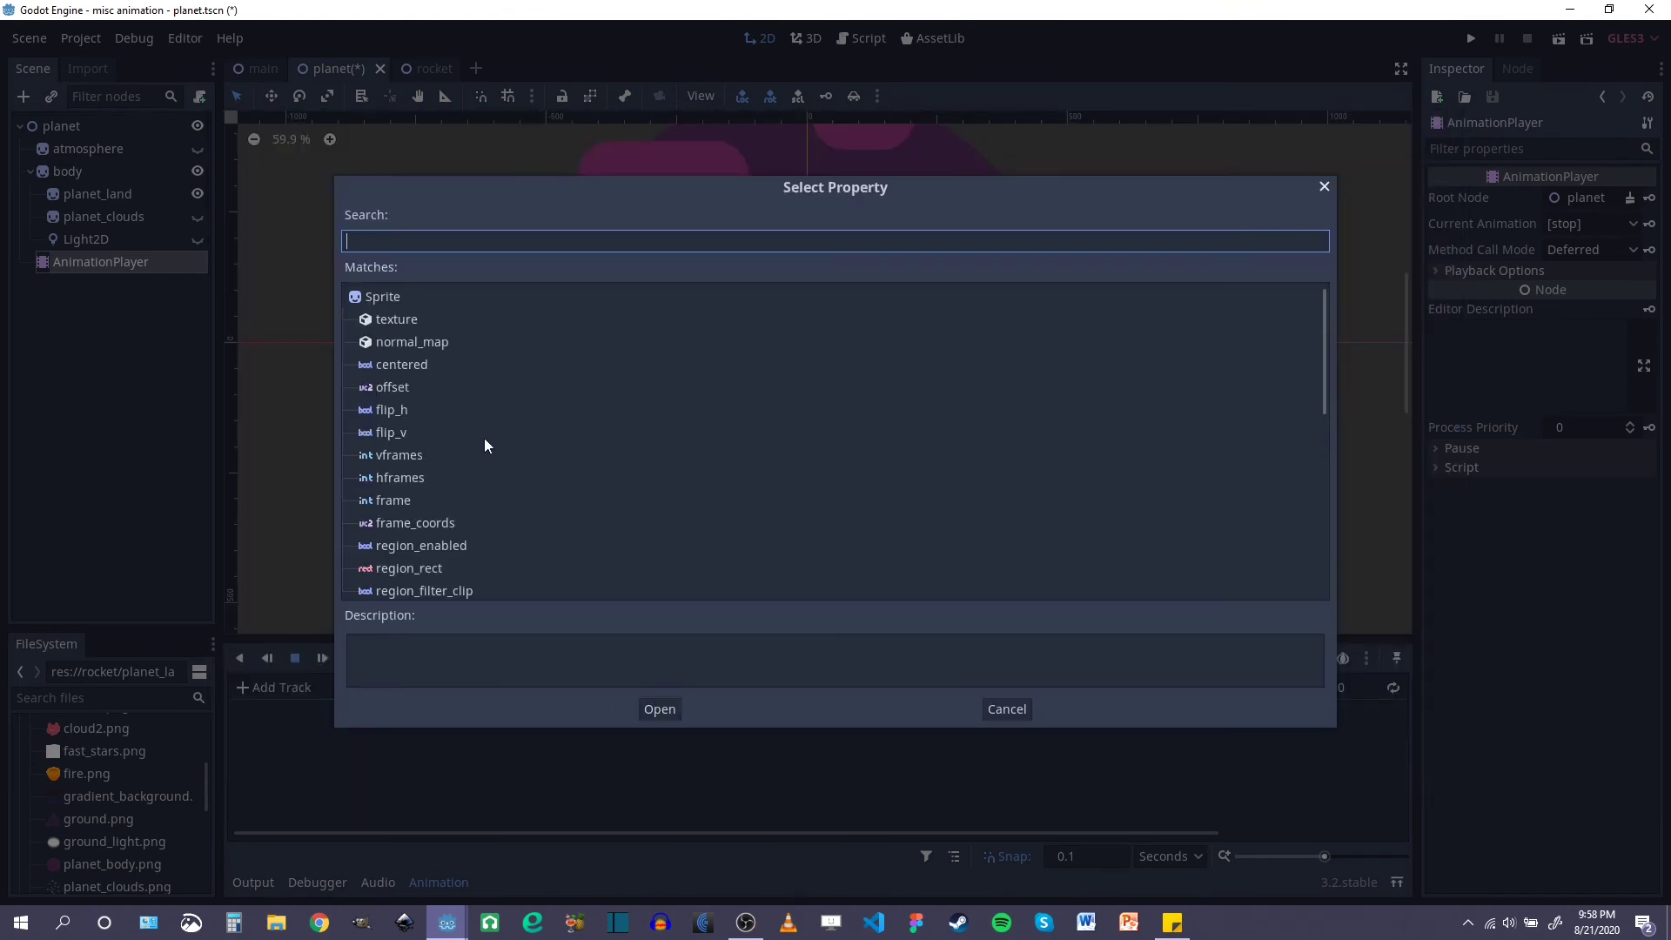
{"action": "scroll", "coordinate": [446, 363], "scroll_direction": "down", "scroll_amount": 5}
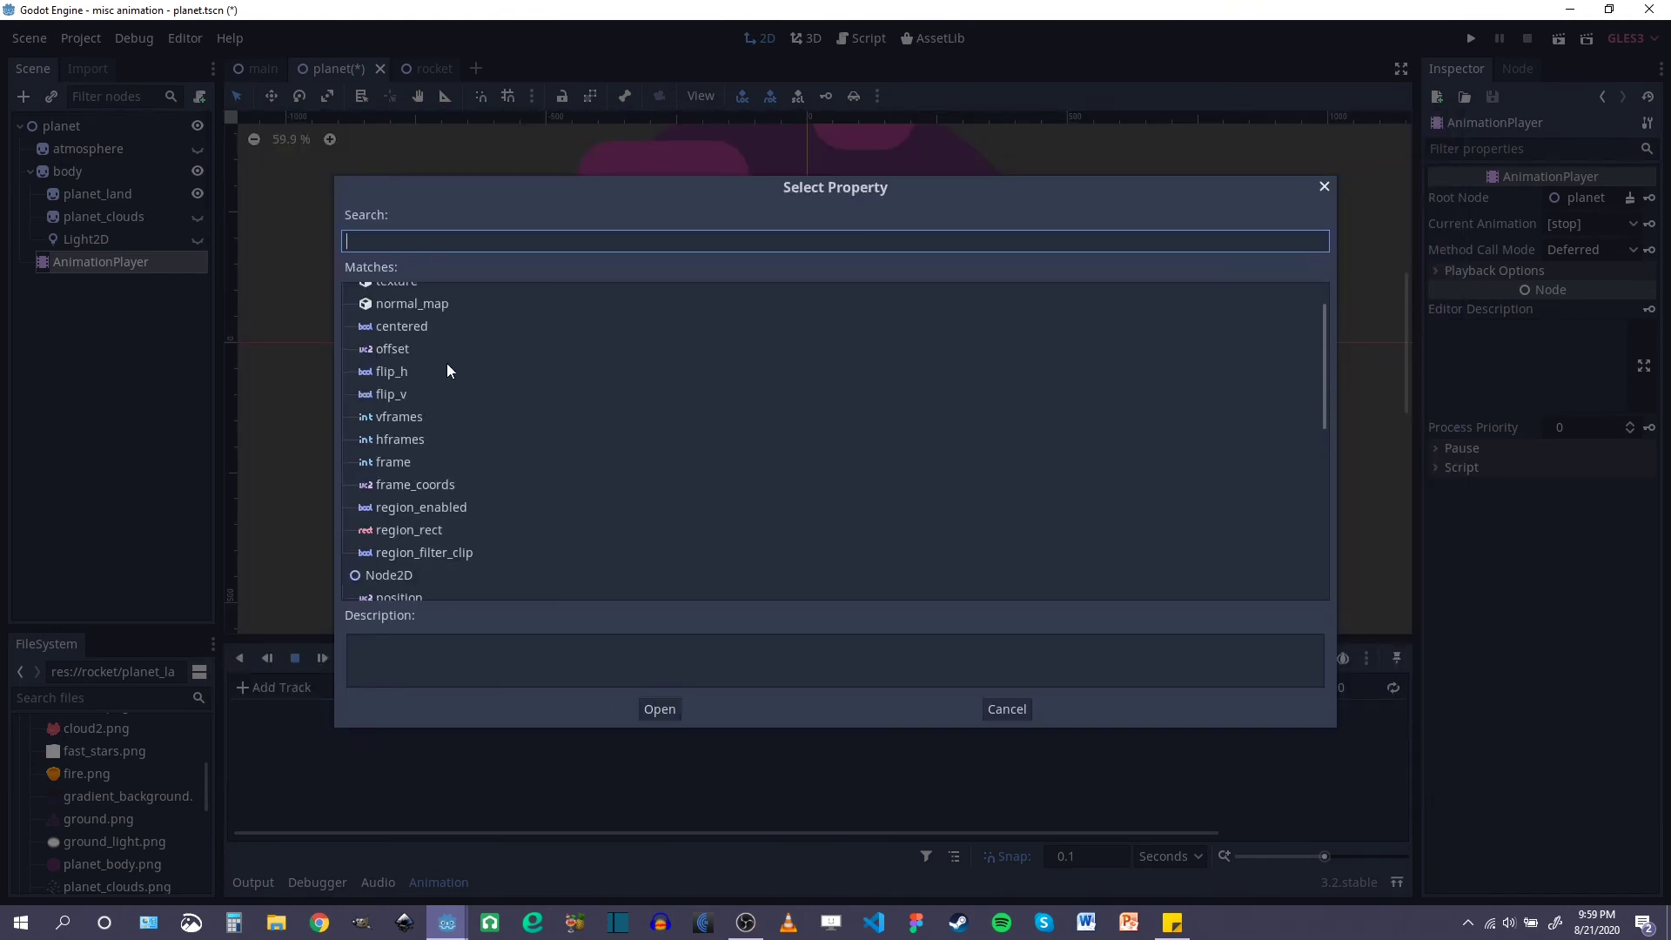
{"action": "left_click", "coordinate": [390, 454]}
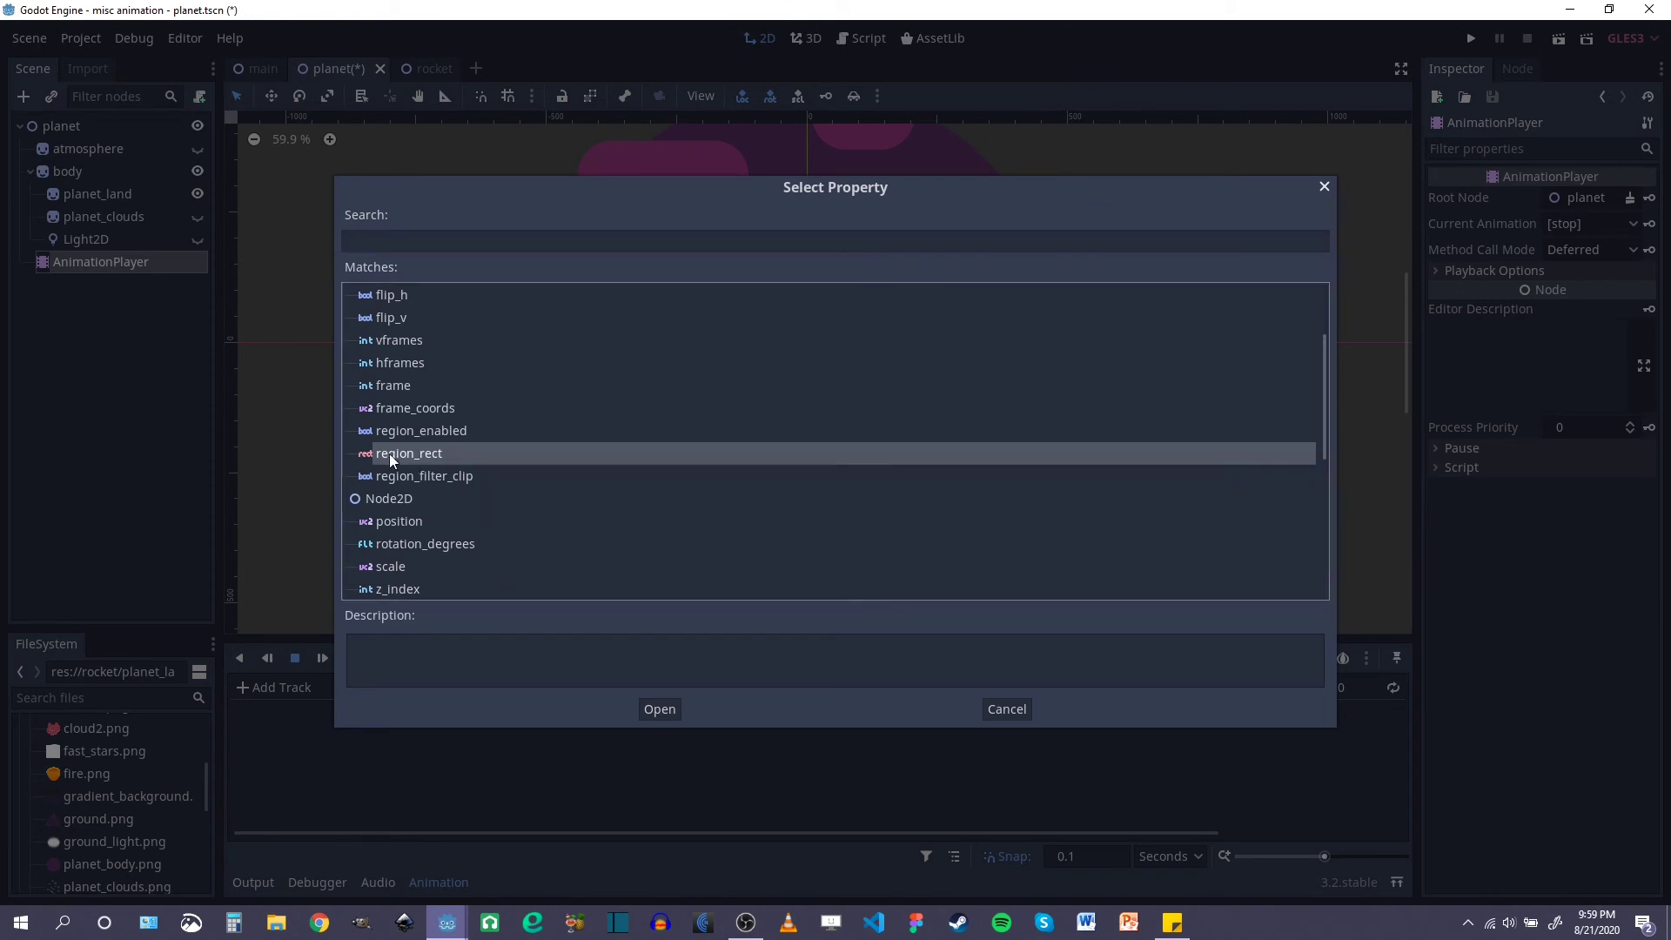
{"action": "left_click", "coordinate": [658, 709]}
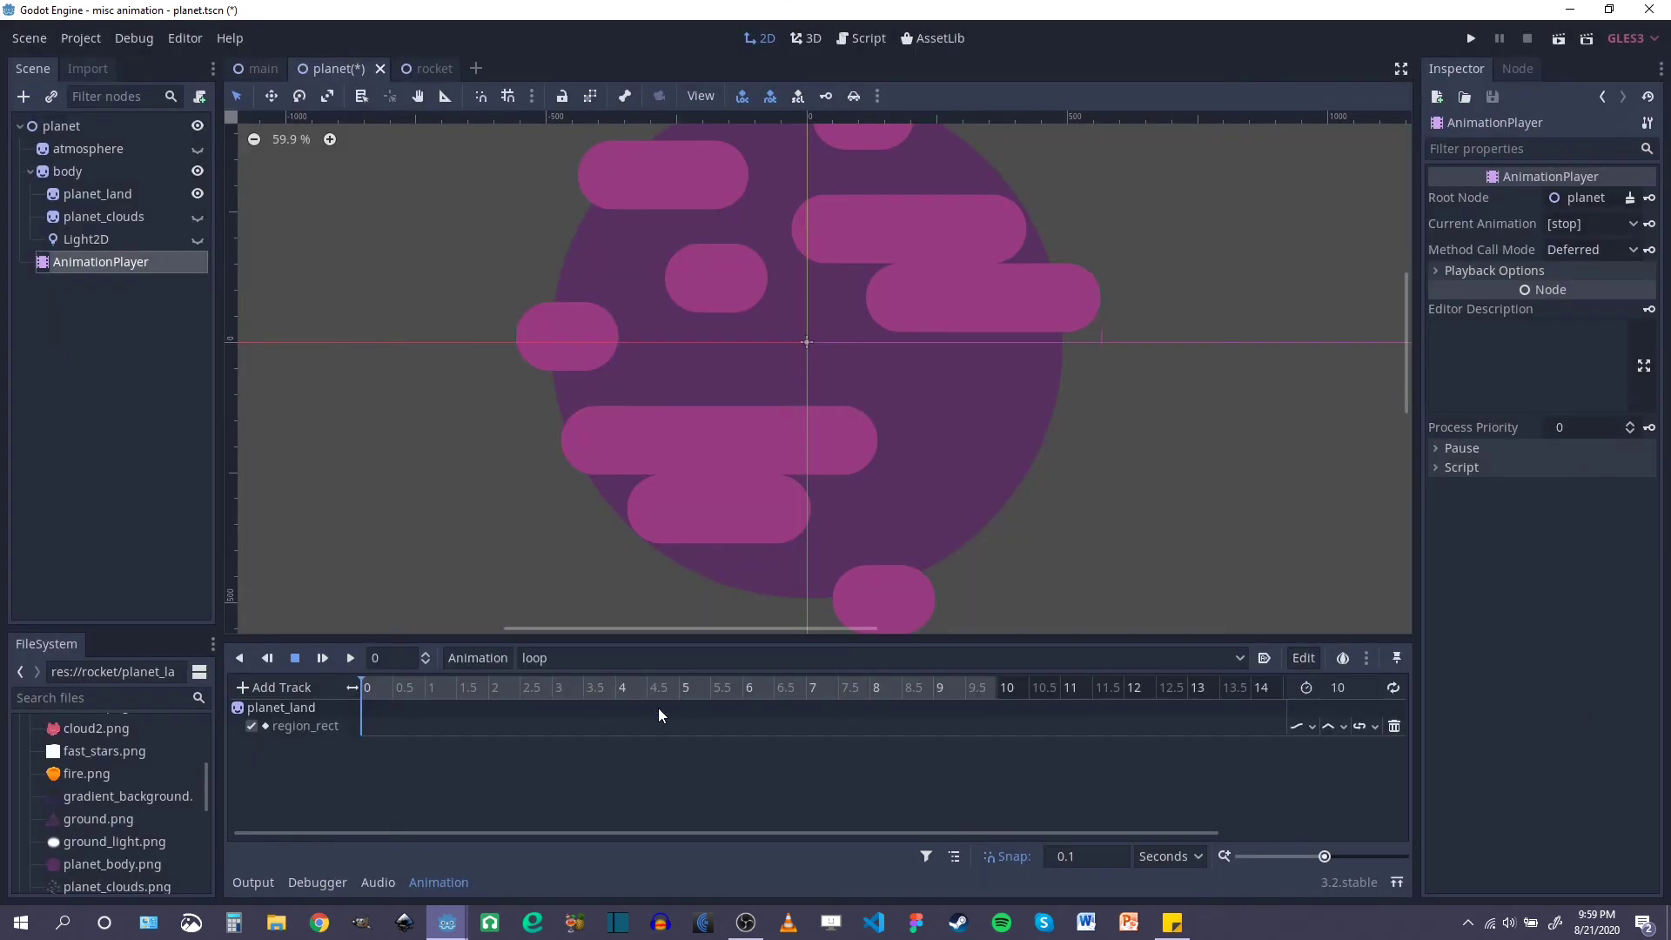
Step: Key planet_land's region rect at 0 seconds, and key it at 10 seconds with x set to 1123
{"action": "left_click", "coordinate": [120, 194]}
{"action": "scroll", "coordinate": [820, 342], "scroll_direction": "down", "scroll_amount": 3}
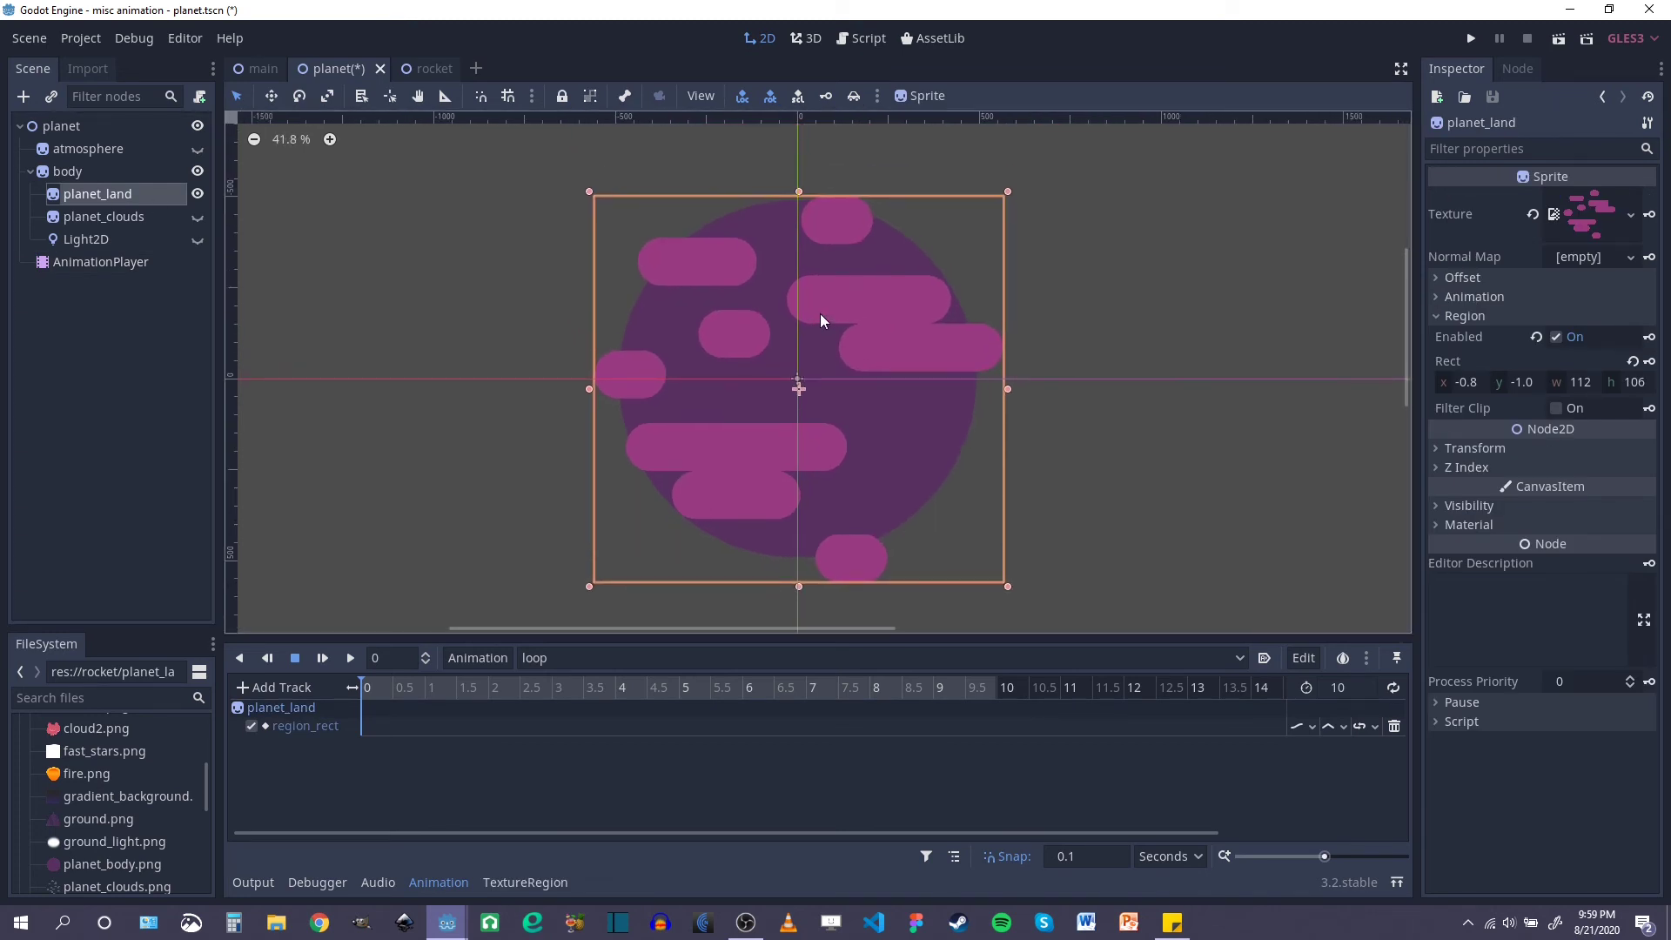
{"action": "left_click", "coordinate": [1649, 363]}
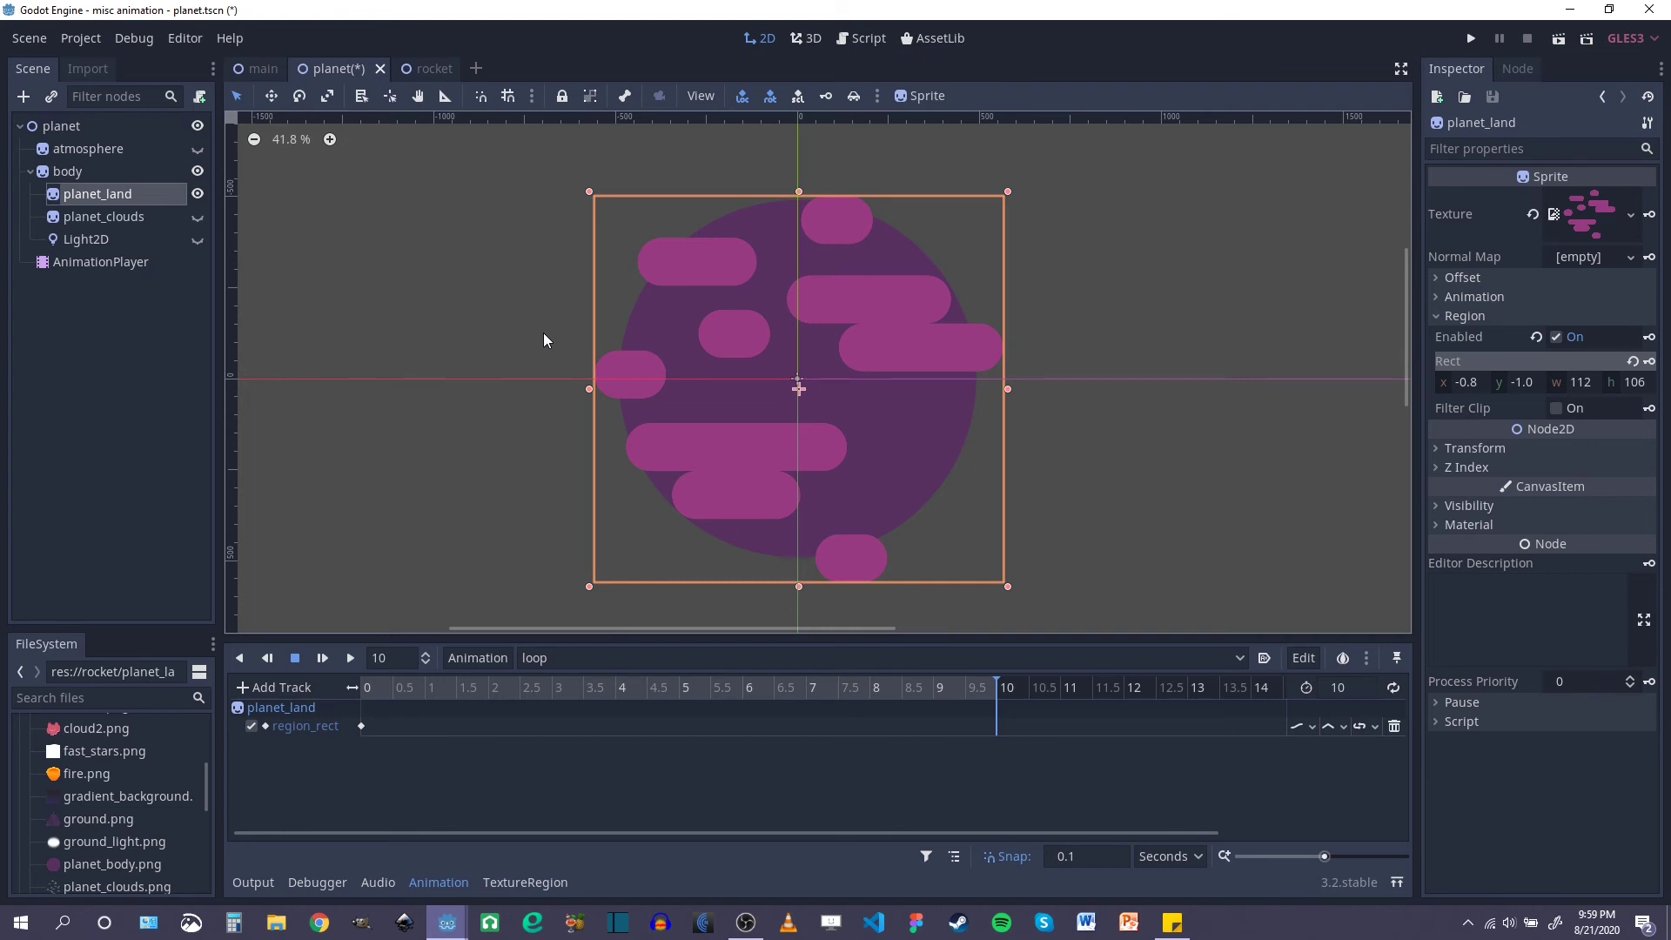
{"action": "left_click", "coordinate": [1487, 389]}
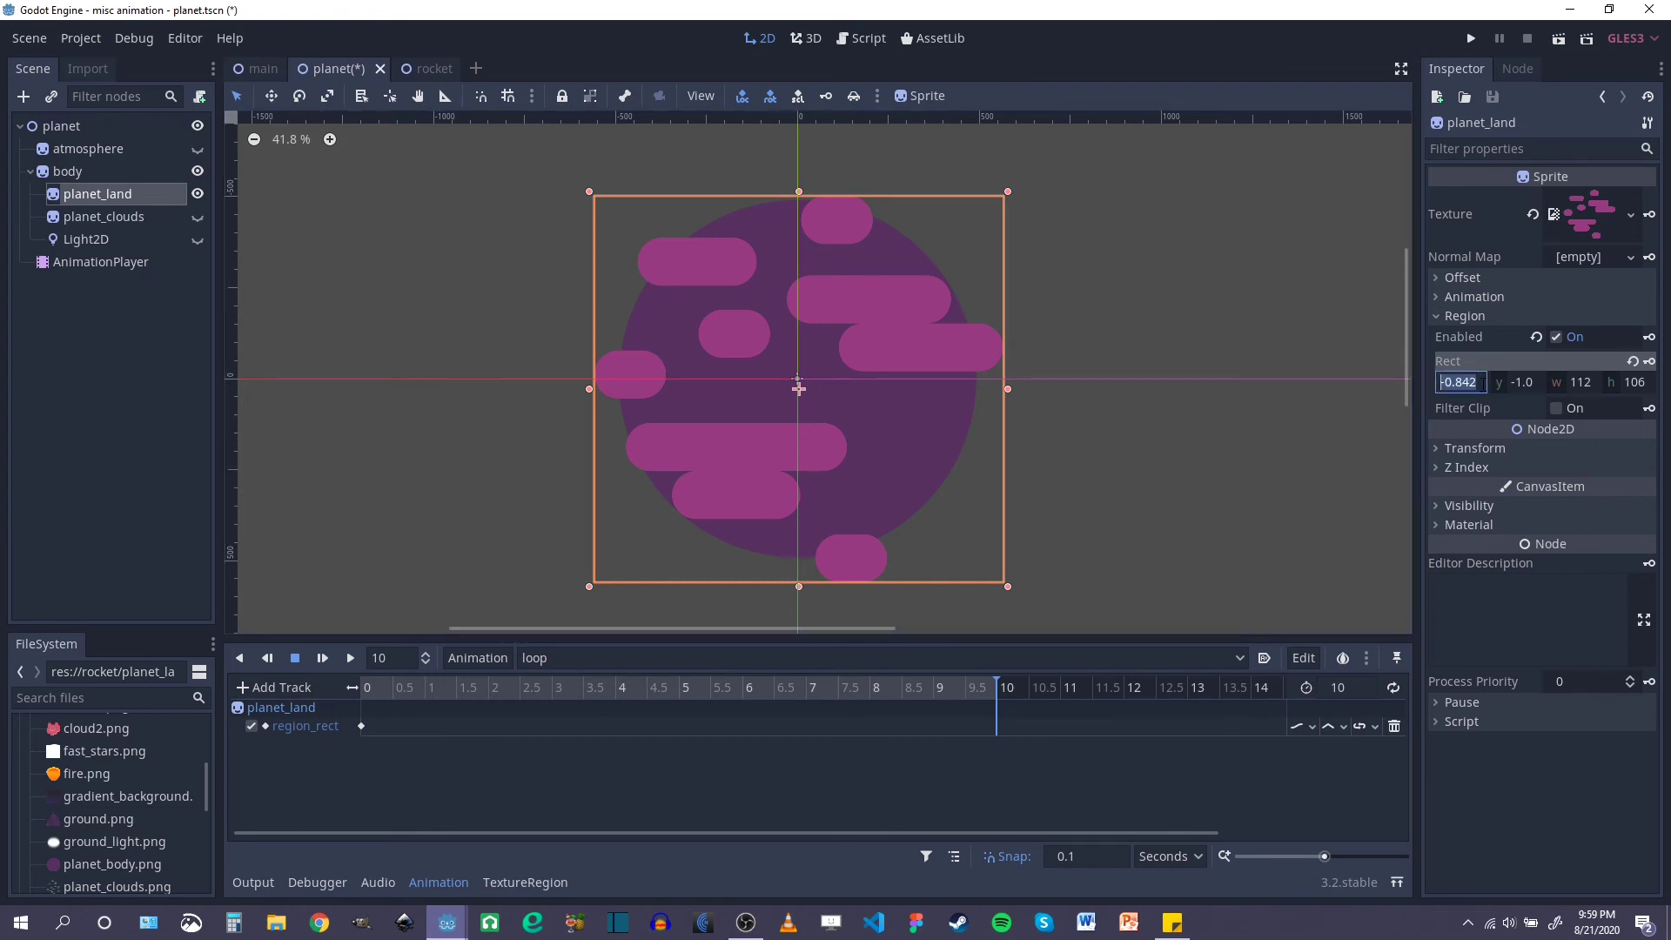
{"action": "type", "text": "1123"}
{"action": "left_click", "coordinate": [1650, 362]}
Step: Play the loop animation from the start to check how the land scrolls across the planet
{"action": "left_click_drag", "start_coordinate": [999, 693], "coordinate": [362, 696]}
{"action": "left_click", "coordinate": [321, 659]}
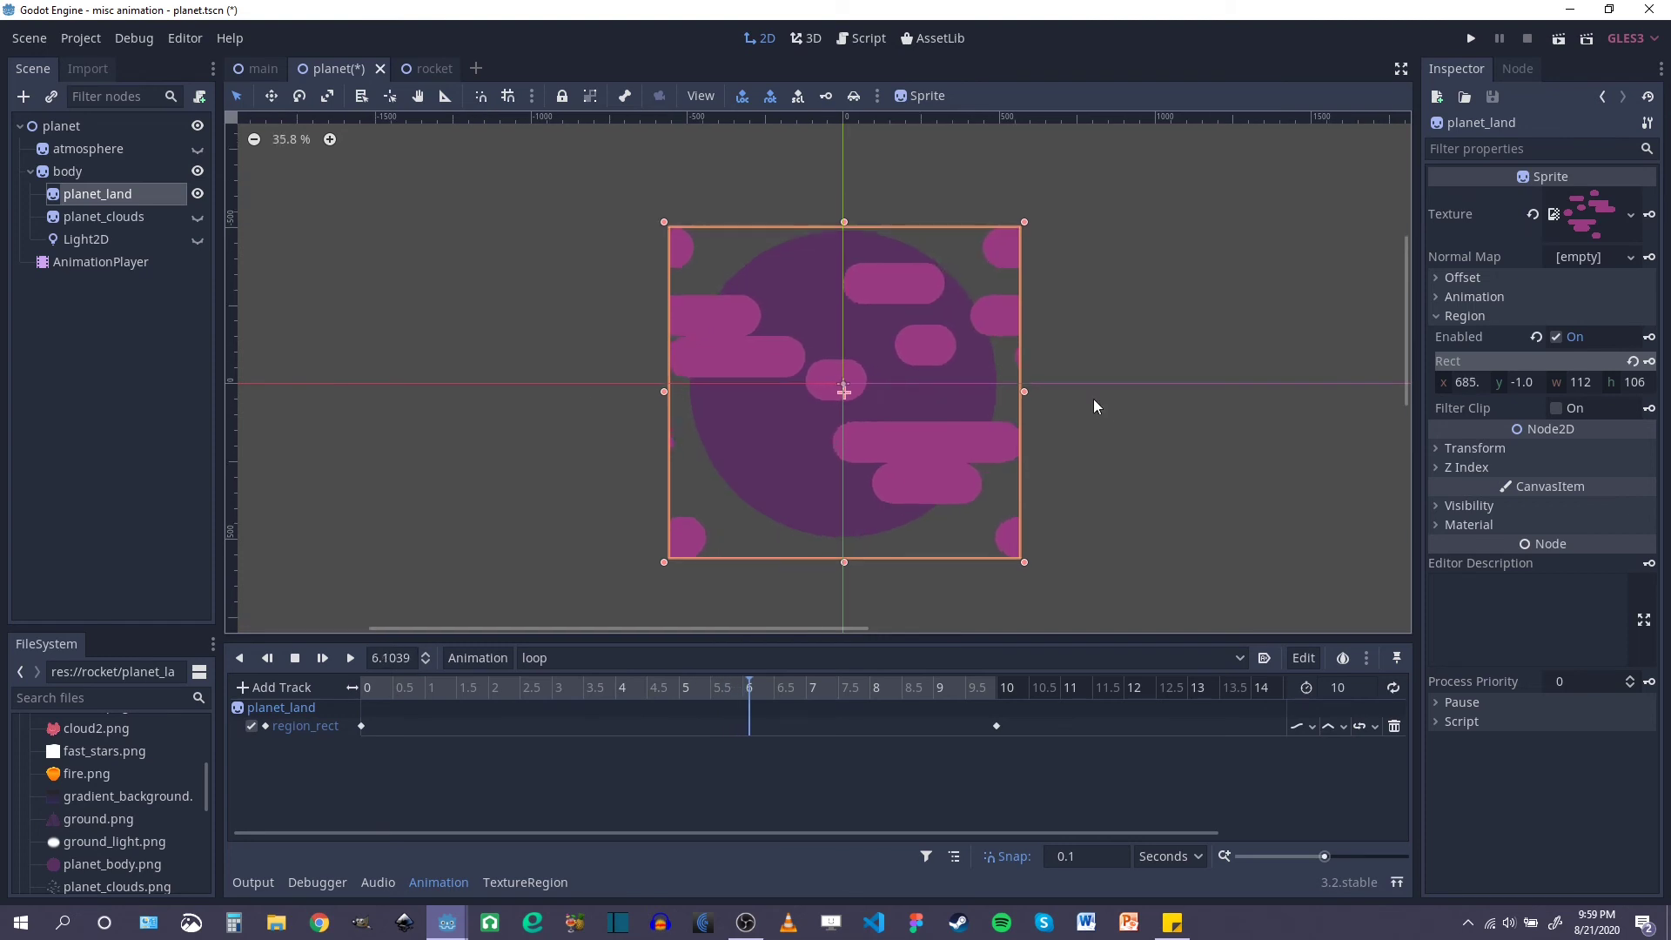
{"action": "scroll", "coordinate": [1093, 399], "scroll_direction": "down", "scroll_amount": 2}
{"action": "scroll", "coordinate": [734, 410], "scroll_direction": "up", "scroll_amount": 3}
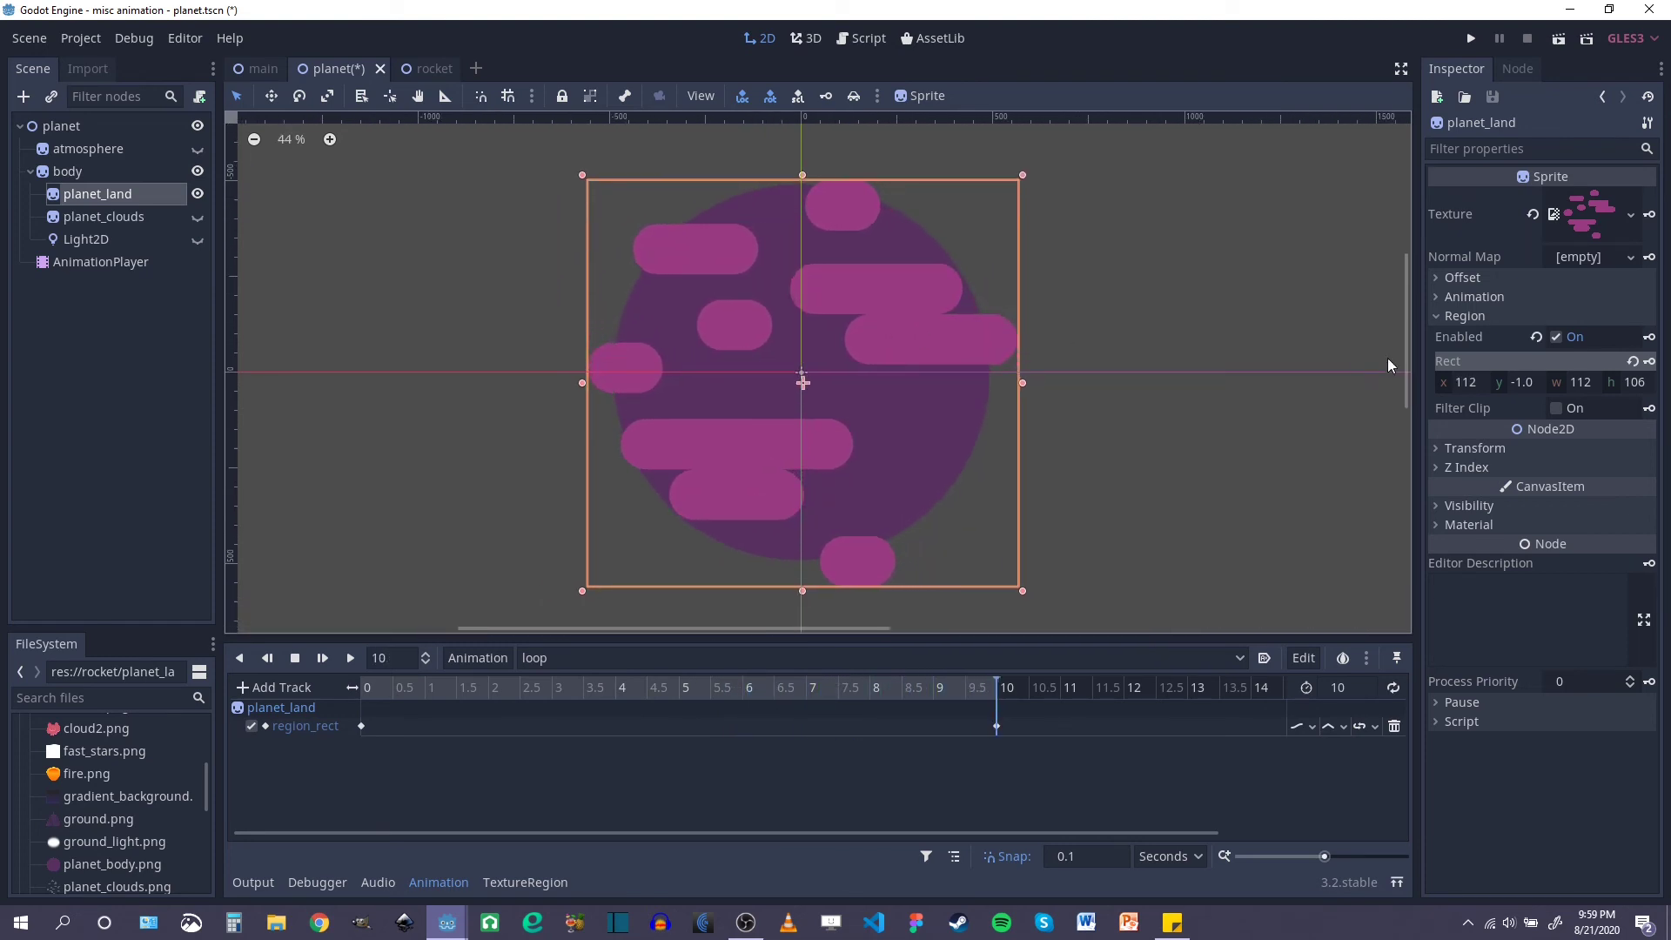
{"action": "scroll", "coordinate": [805, 377], "scroll_direction": "down", "scroll_amount": 1}
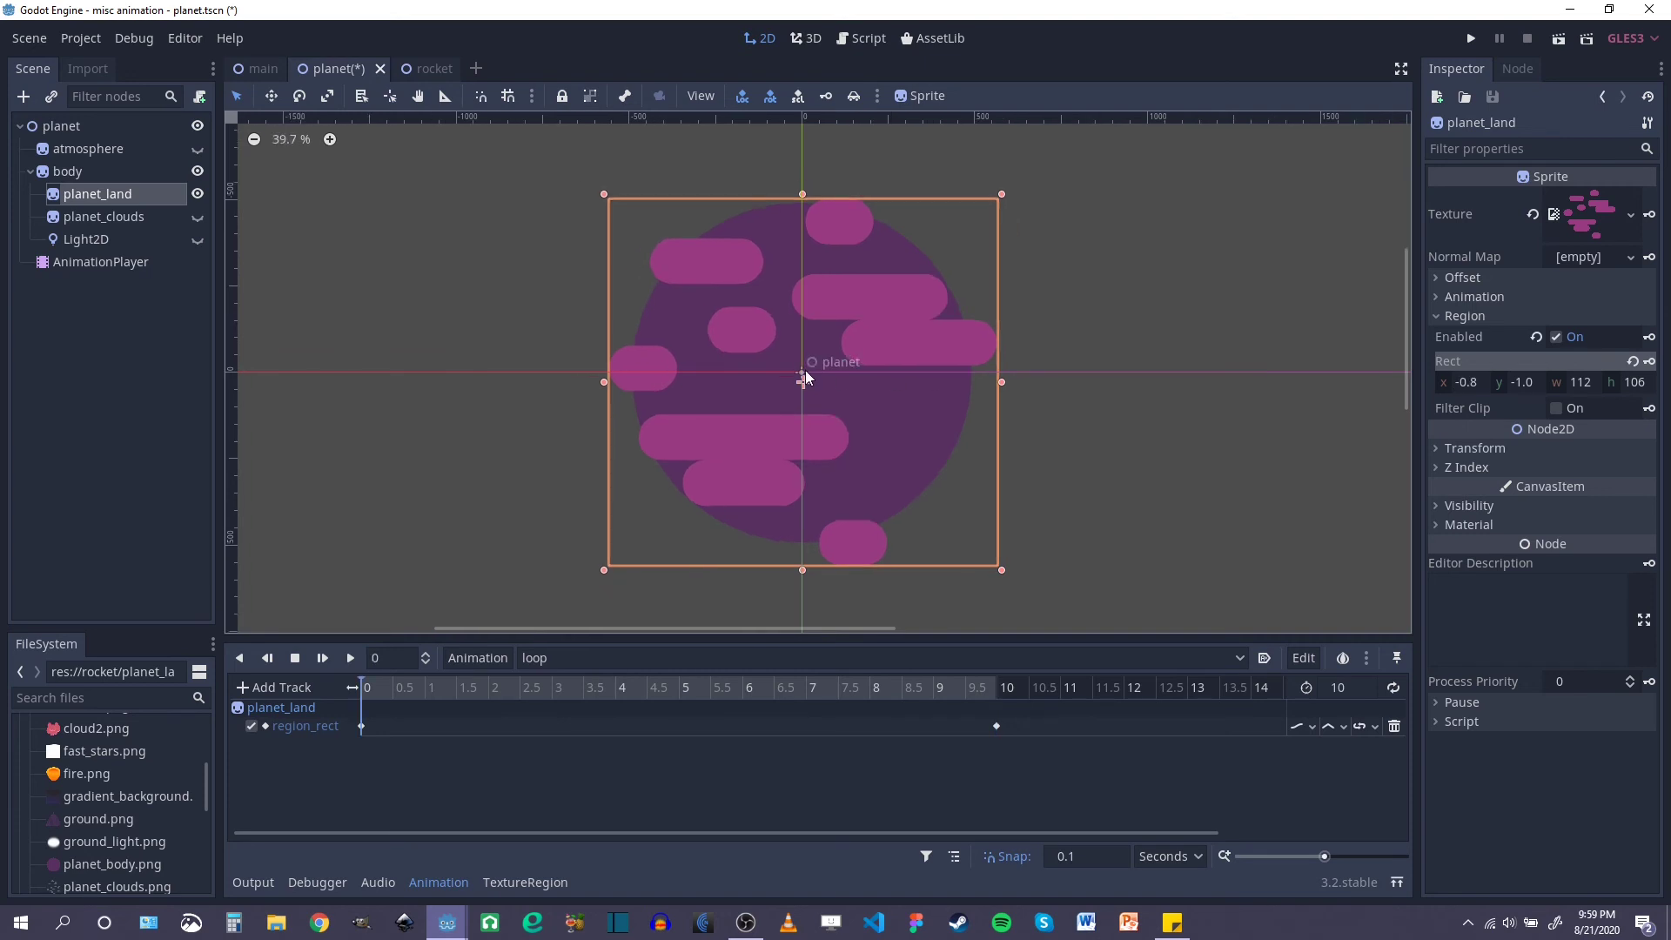
Step: Examine the planet_clouds and Light2D nodes and the clouds animation in AnimationPlayer2
{"action": "left_click", "coordinate": [114, 217]}
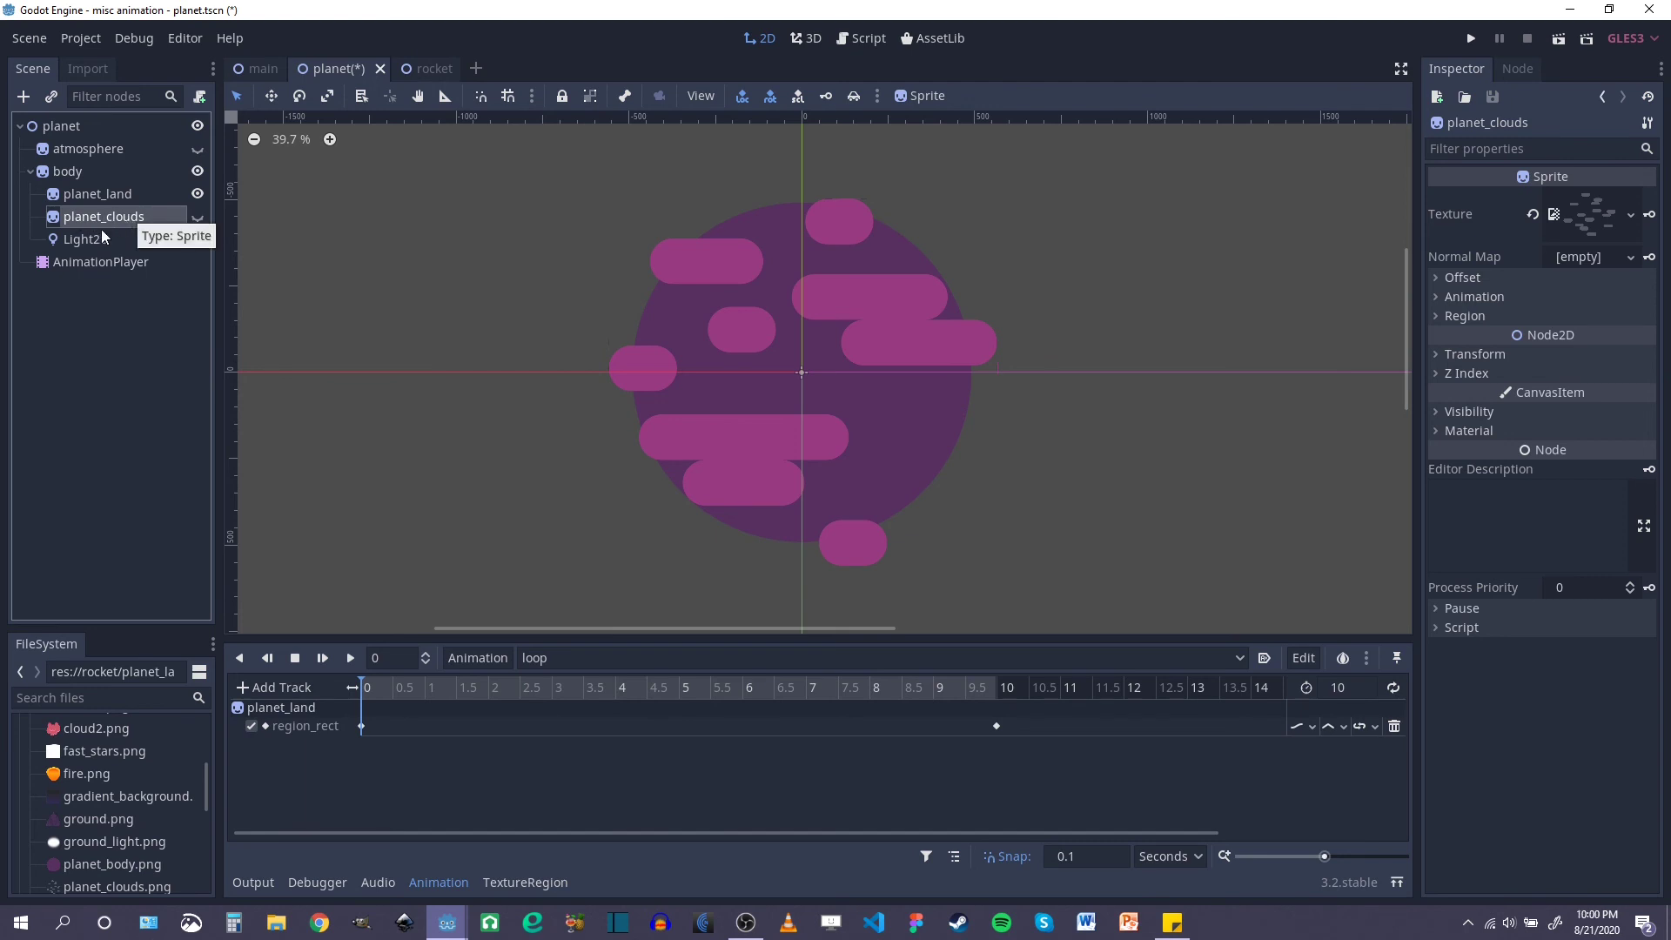
{"action": "left_click", "coordinate": [98, 241]}
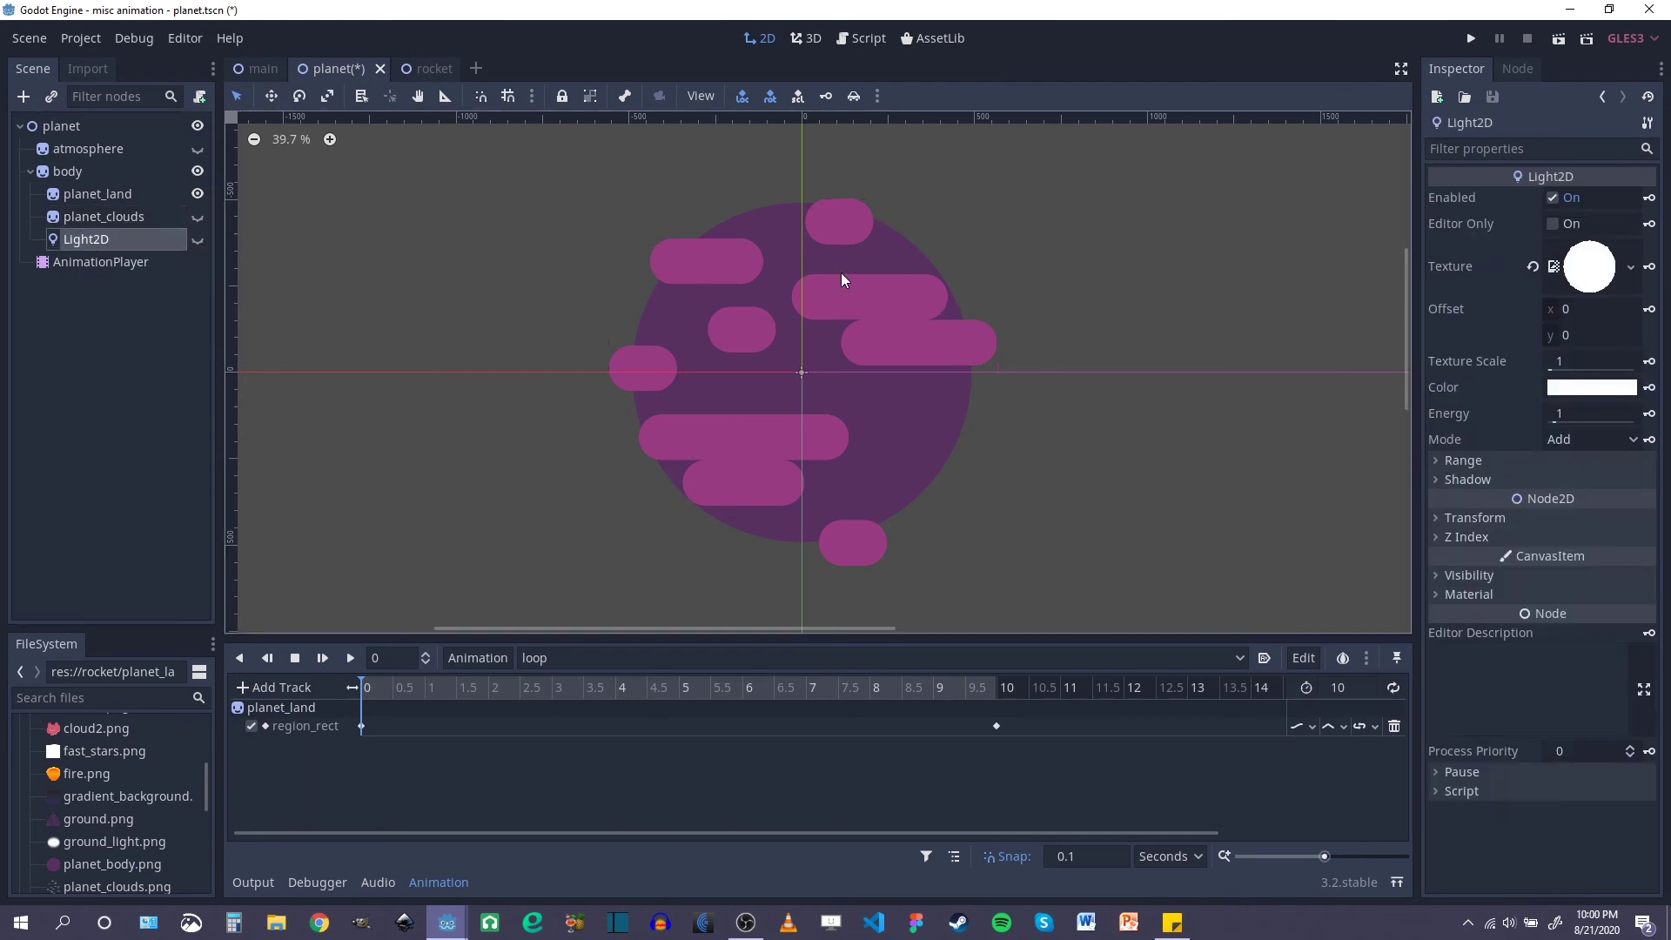
{"action": "scroll", "coordinate": [783, 367], "scroll_direction": "up", "scroll_amount": 2}
{"action": "left_click", "coordinate": [115, 215]}
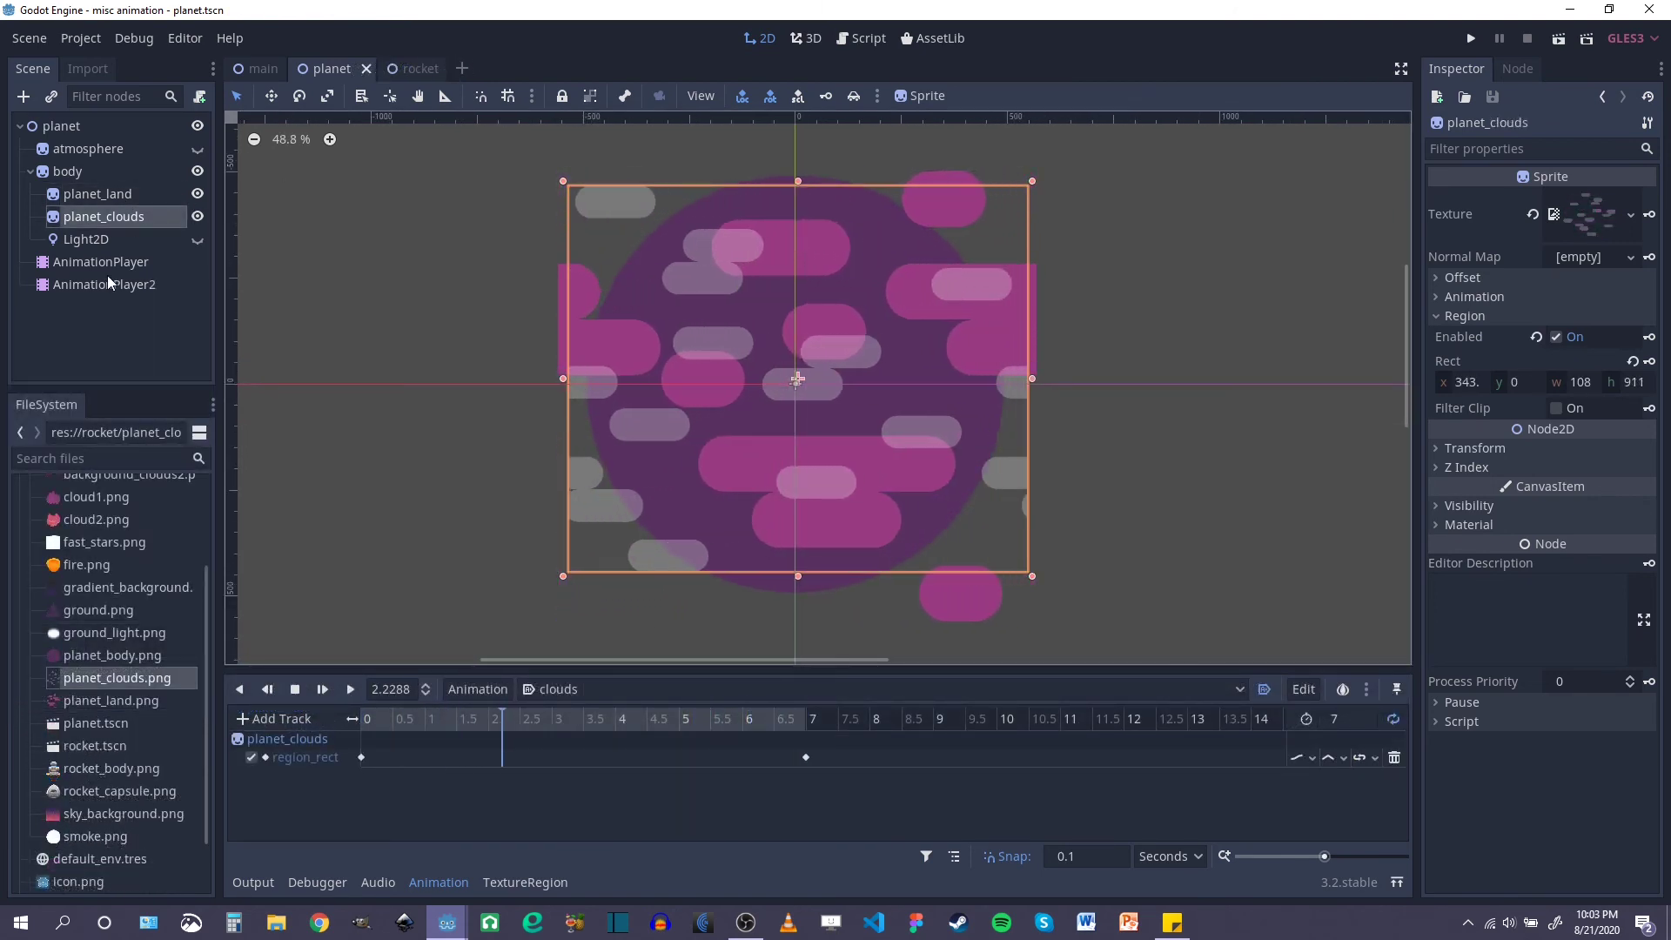
{"action": "left_click", "coordinate": [67, 287]}
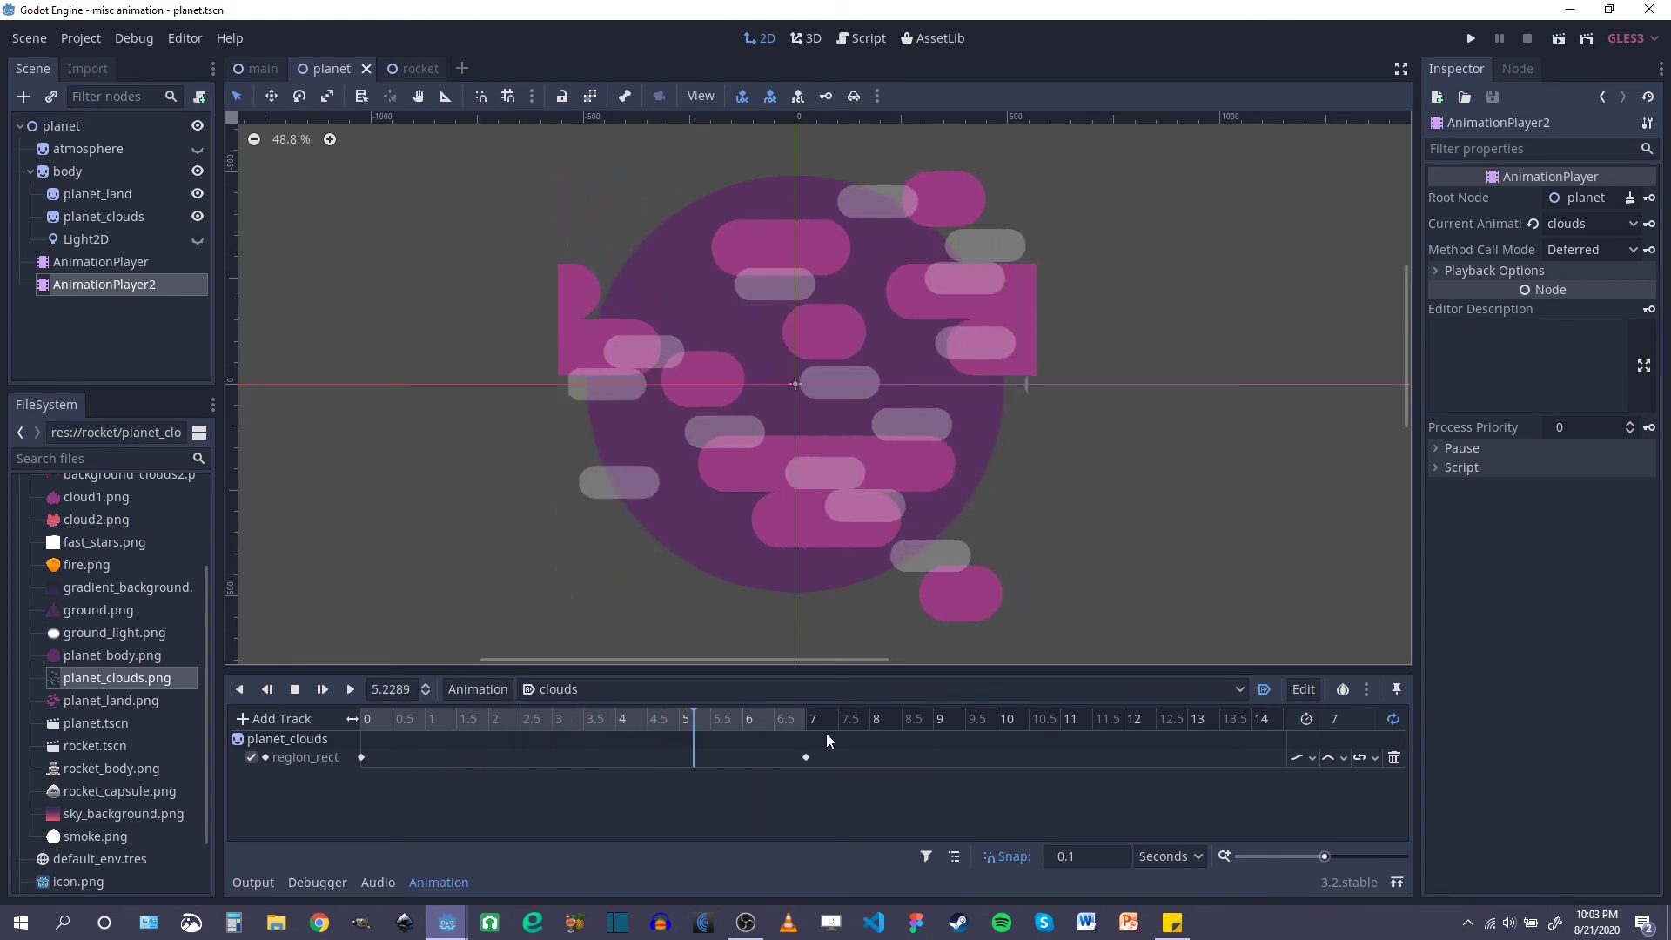
Step: Set the length of the land's loop animation in AnimationPlayer to 15 seconds
{"action": "left_click", "coordinate": [116, 263]}
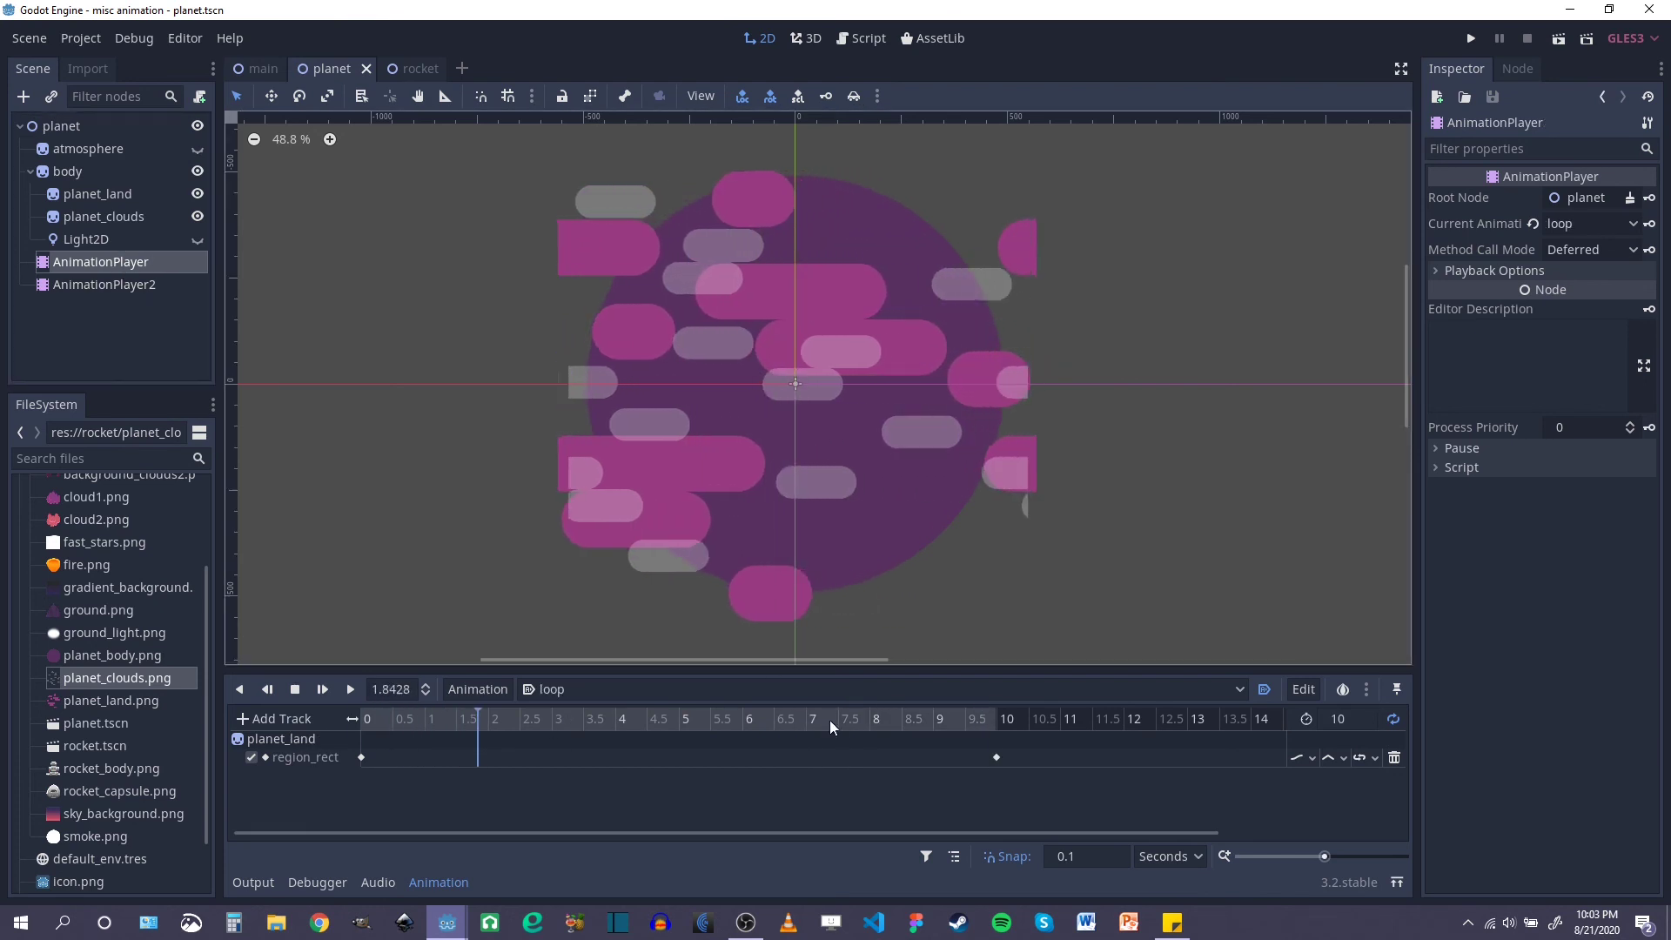
{"action": "left_click", "coordinate": [1350, 727]}
{"action": "type", "text": "15"}
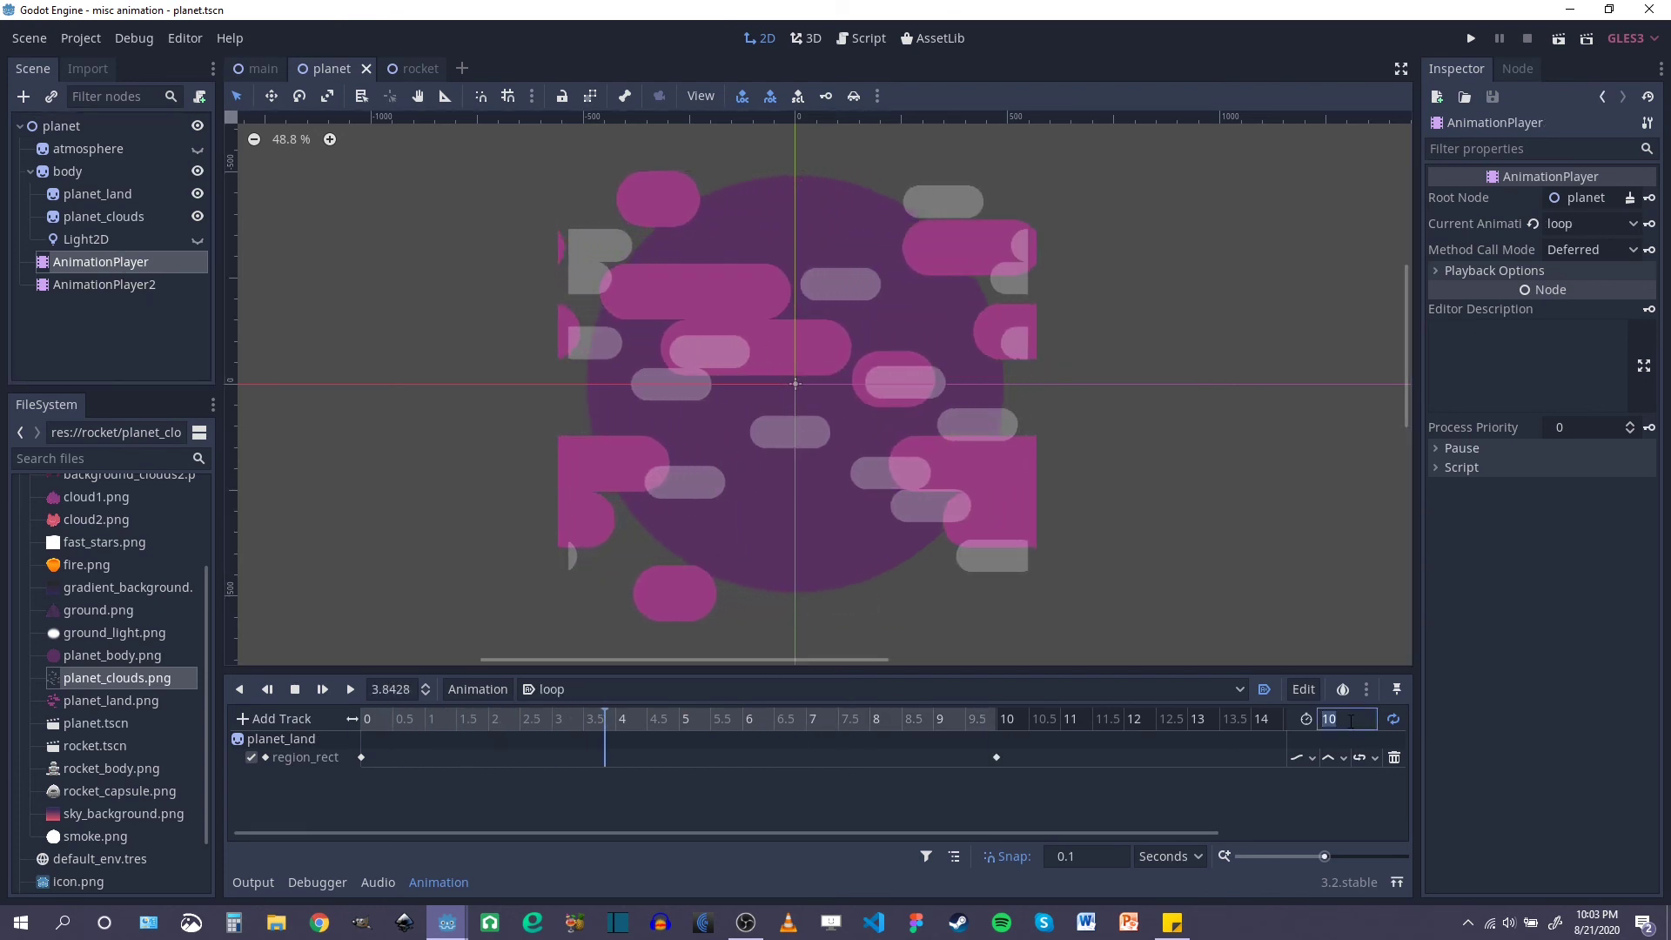
{"action": "key", "text": "Return"}
Step: Move the final region_rect key of planet_land to 15 seconds and save the scene
{"action": "left_click_drag", "start_coordinate": [942, 832], "coordinate": [1132, 832]}
{"action": "left_click_drag", "start_coordinate": [764, 759], "coordinate": [1082, 757]}
{"action": "key", "text": "ctrl+s"}
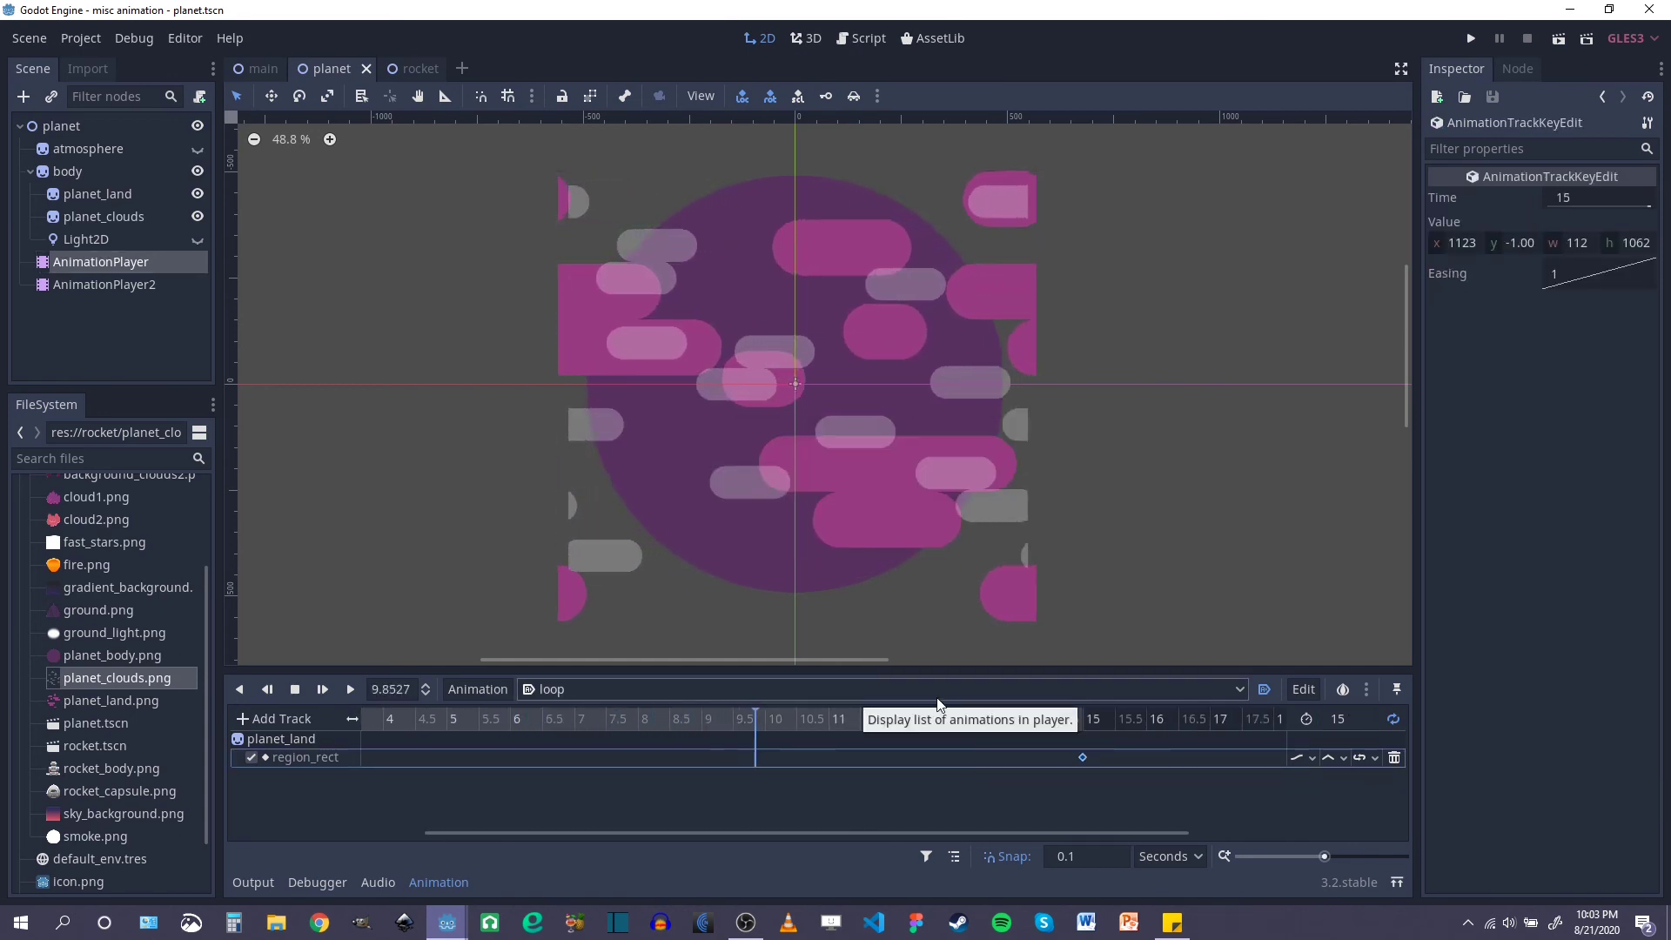
{"action": "left_click_drag", "start_coordinate": [1090, 832], "coordinate": [890, 826]}
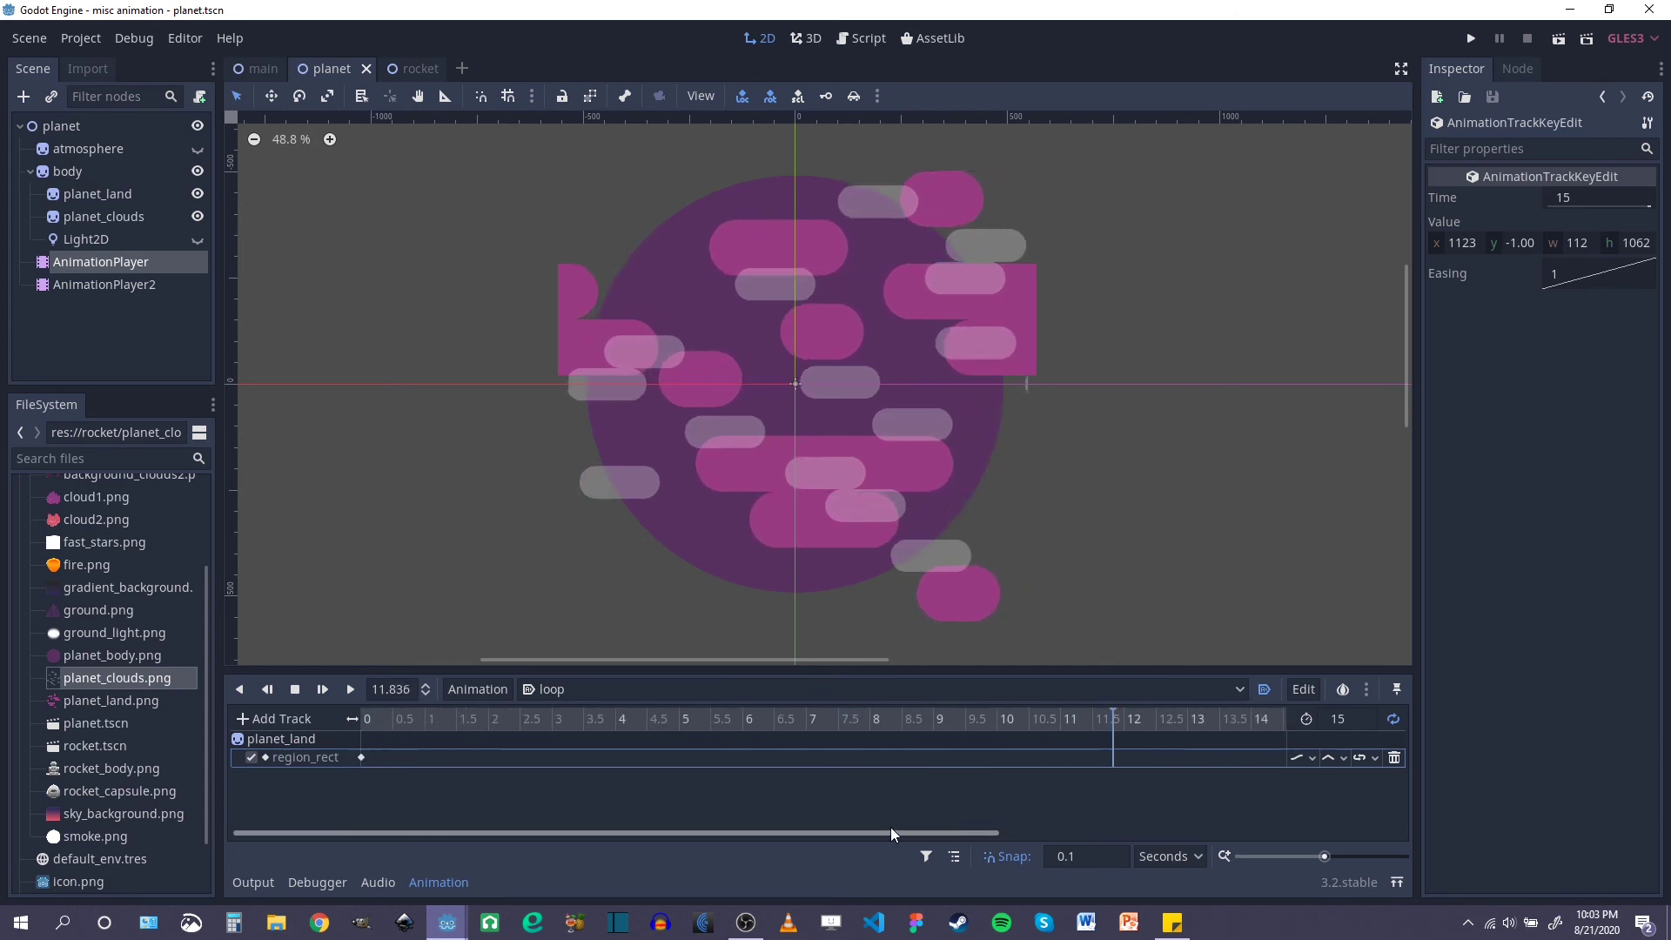
Step: Make the Light2D node visible over the planet and set its mode to Mix
{"action": "left_click", "coordinate": [811, 305]}
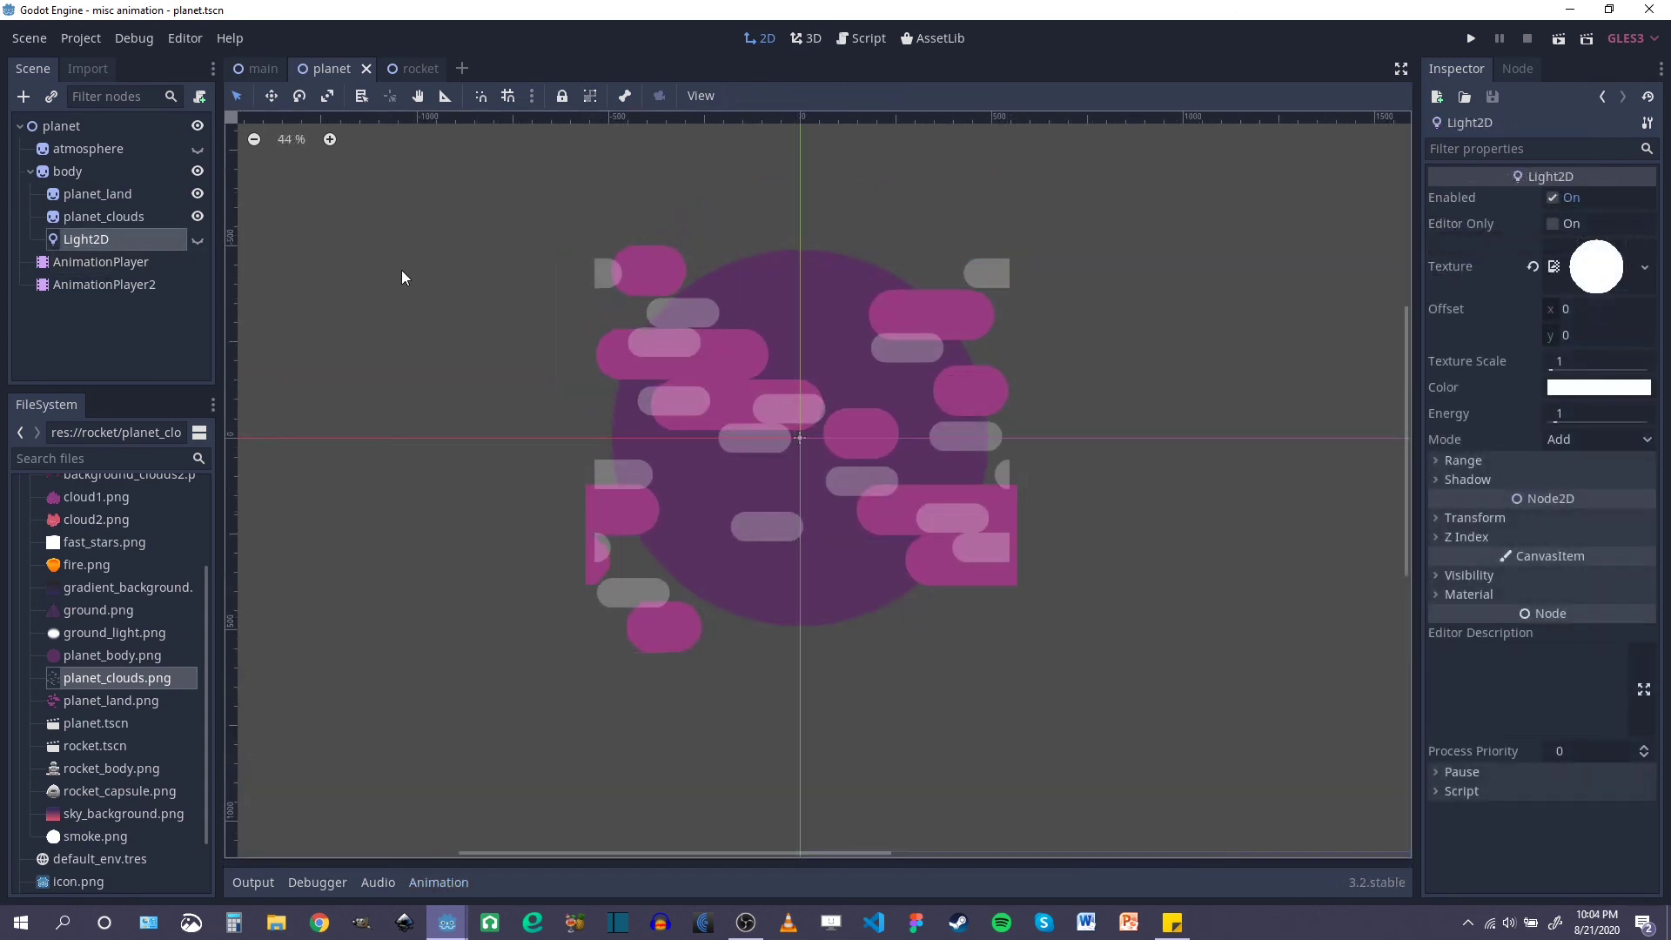
{"action": "left_click", "coordinate": [197, 240]}
{"action": "scroll", "coordinate": [785, 415], "scroll_direction": "up", "scroll_amount": 1}
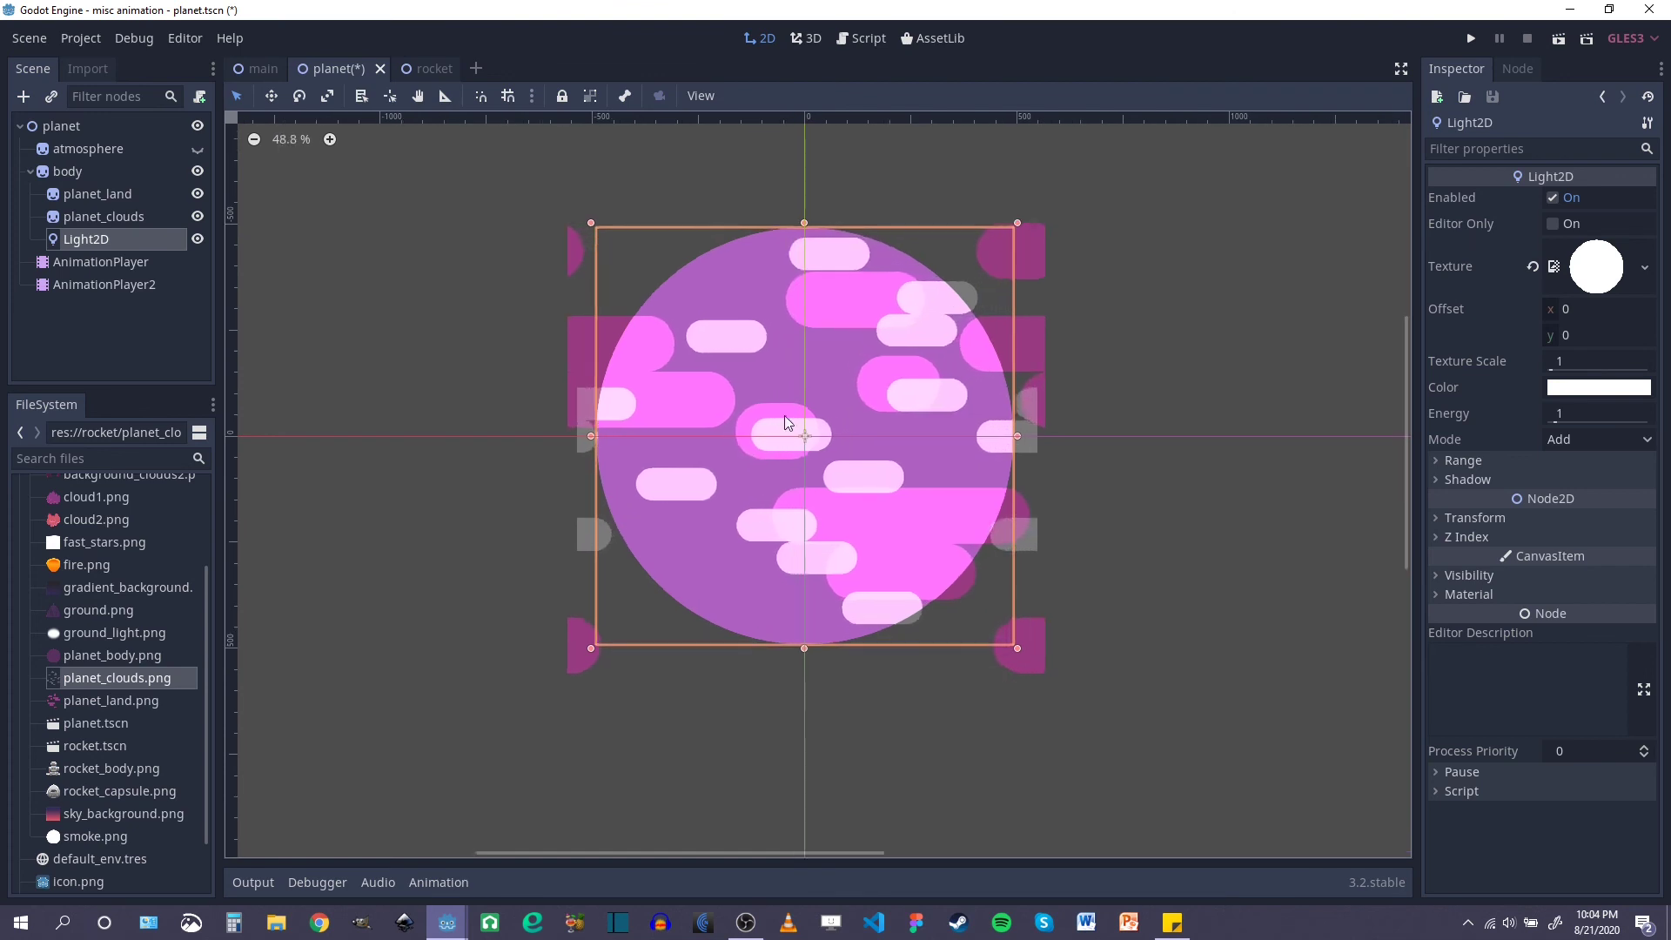
{"action": "middle_click_drag", "start_coordinate": [785, 415], "coordinate": [832, 429]}
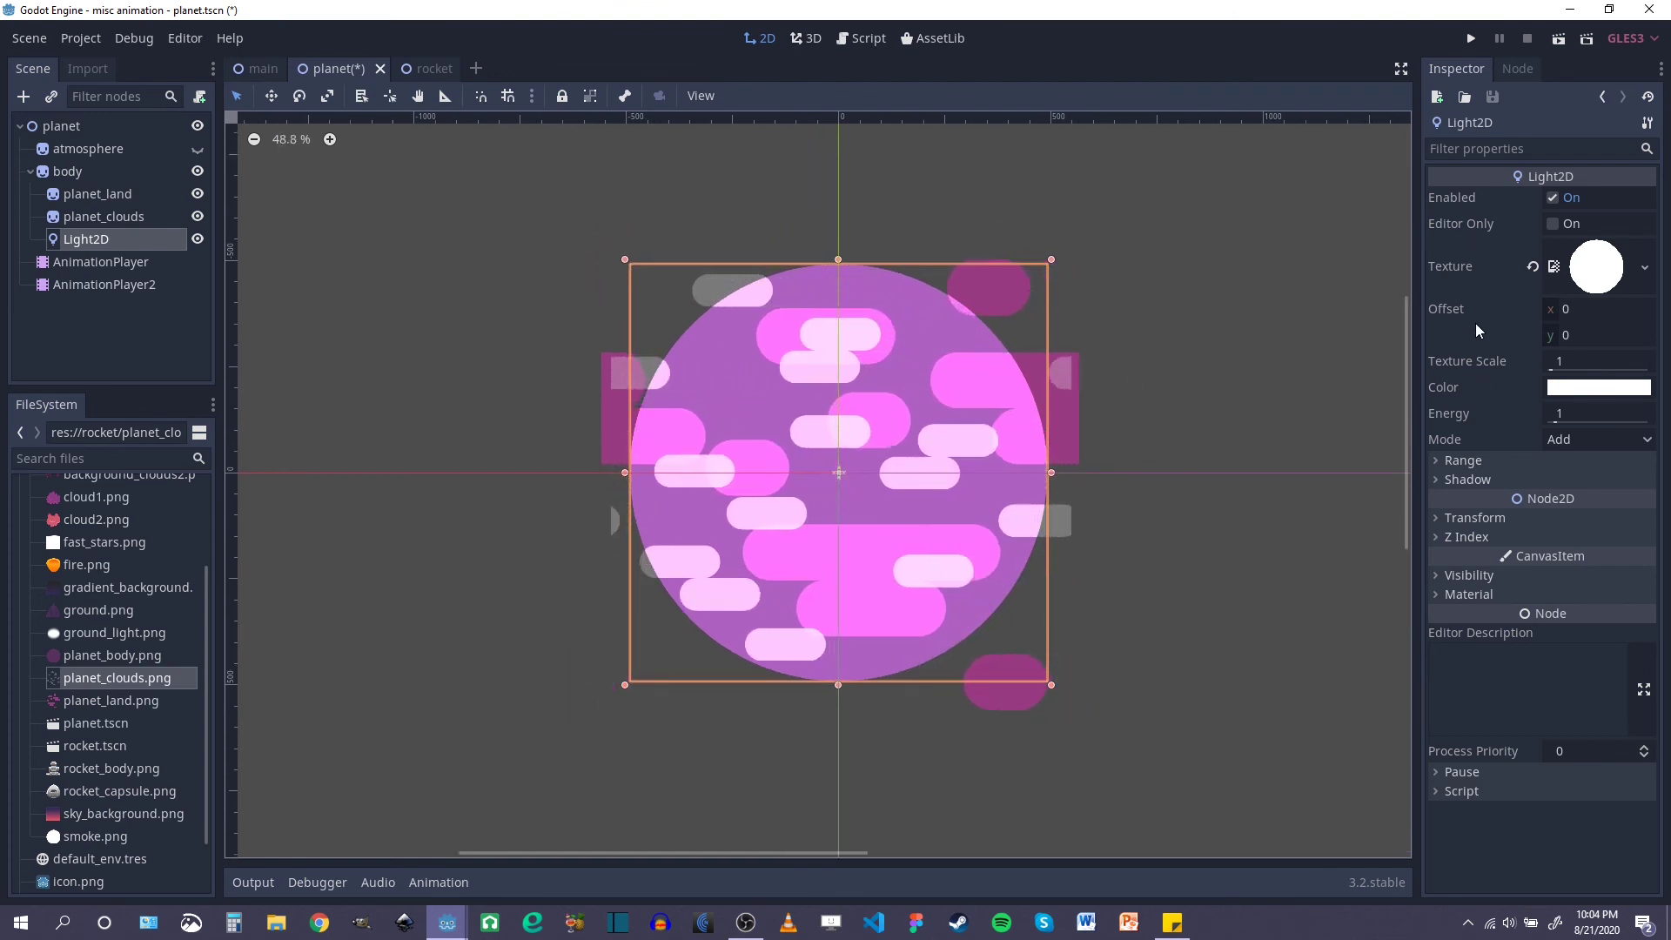
{"action": "left_click", "coordinate": [1634, 438]}
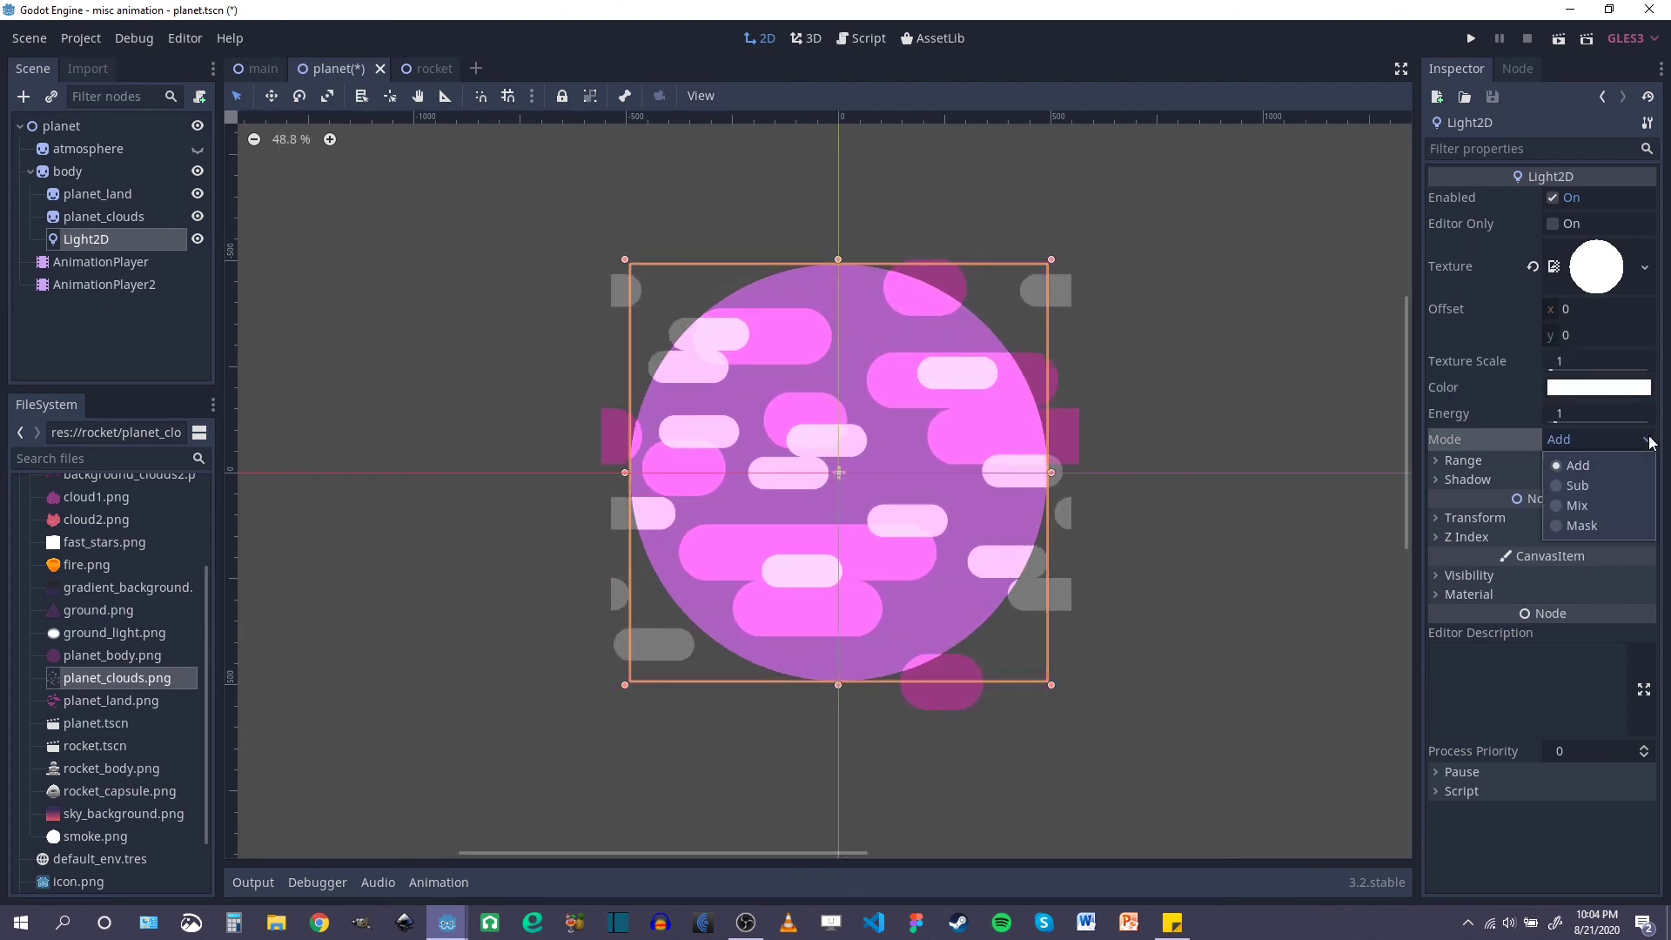
{"action": "left_click", "coordinate": [1569, 508]}
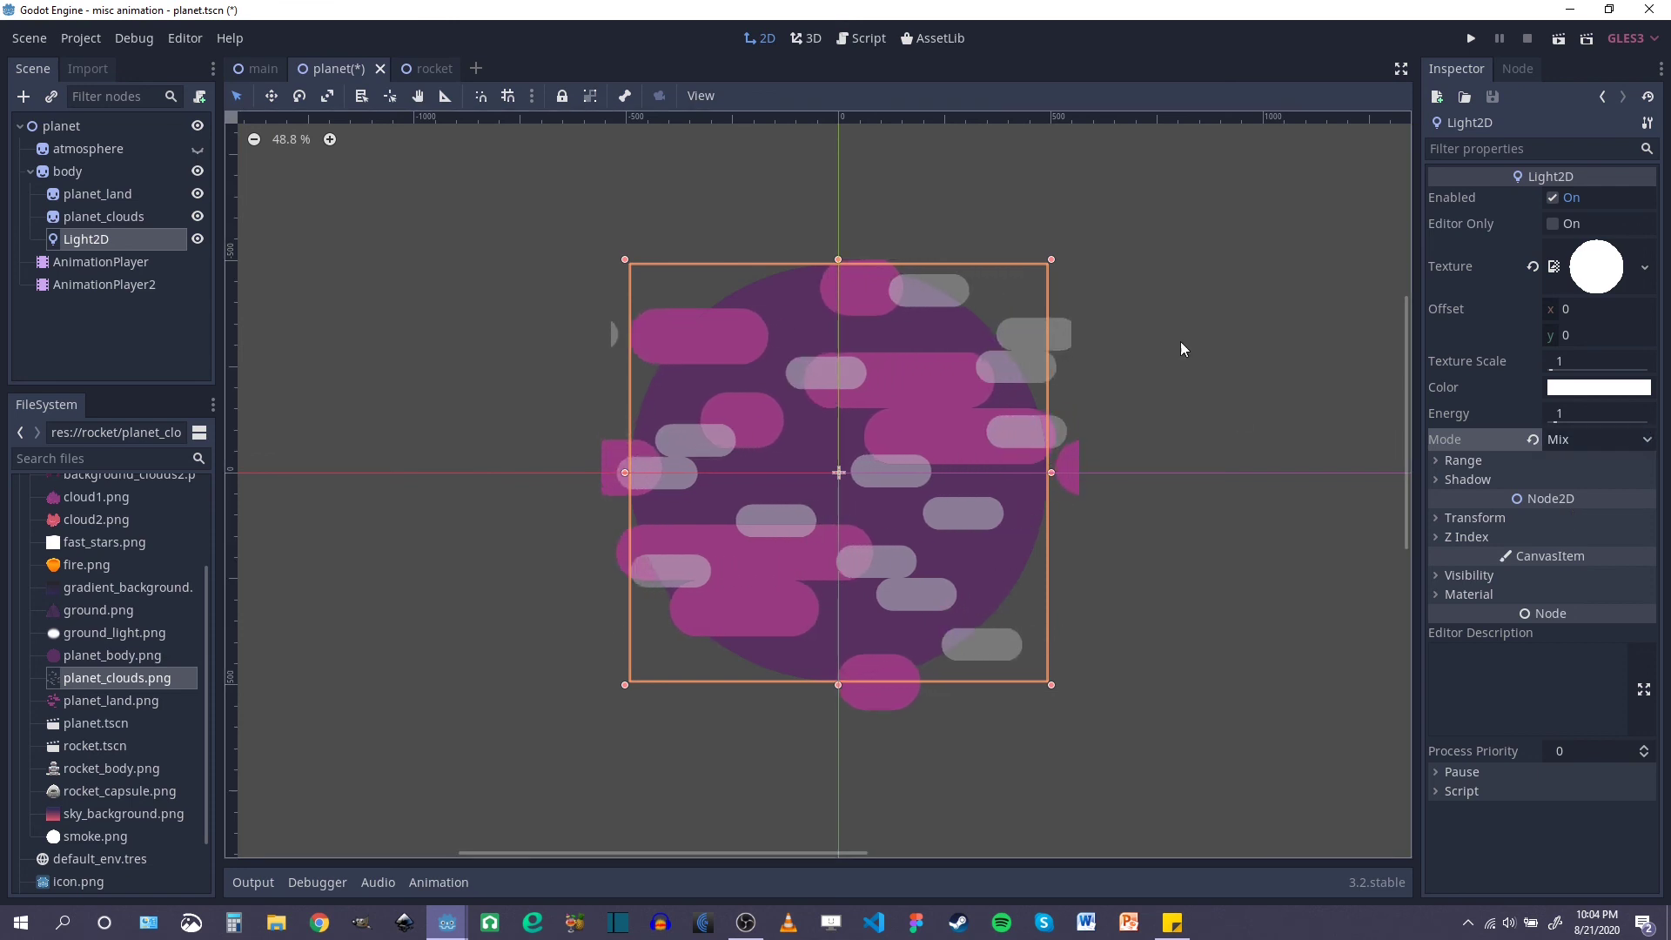
Step: Give the planet_land sprite a new CanvasItemMaterial and set its light mode to Light Only
{"action": "left_click", "coordinate": [103, 193]}
{"action": "left_click", "coordinate": [526, 882]}
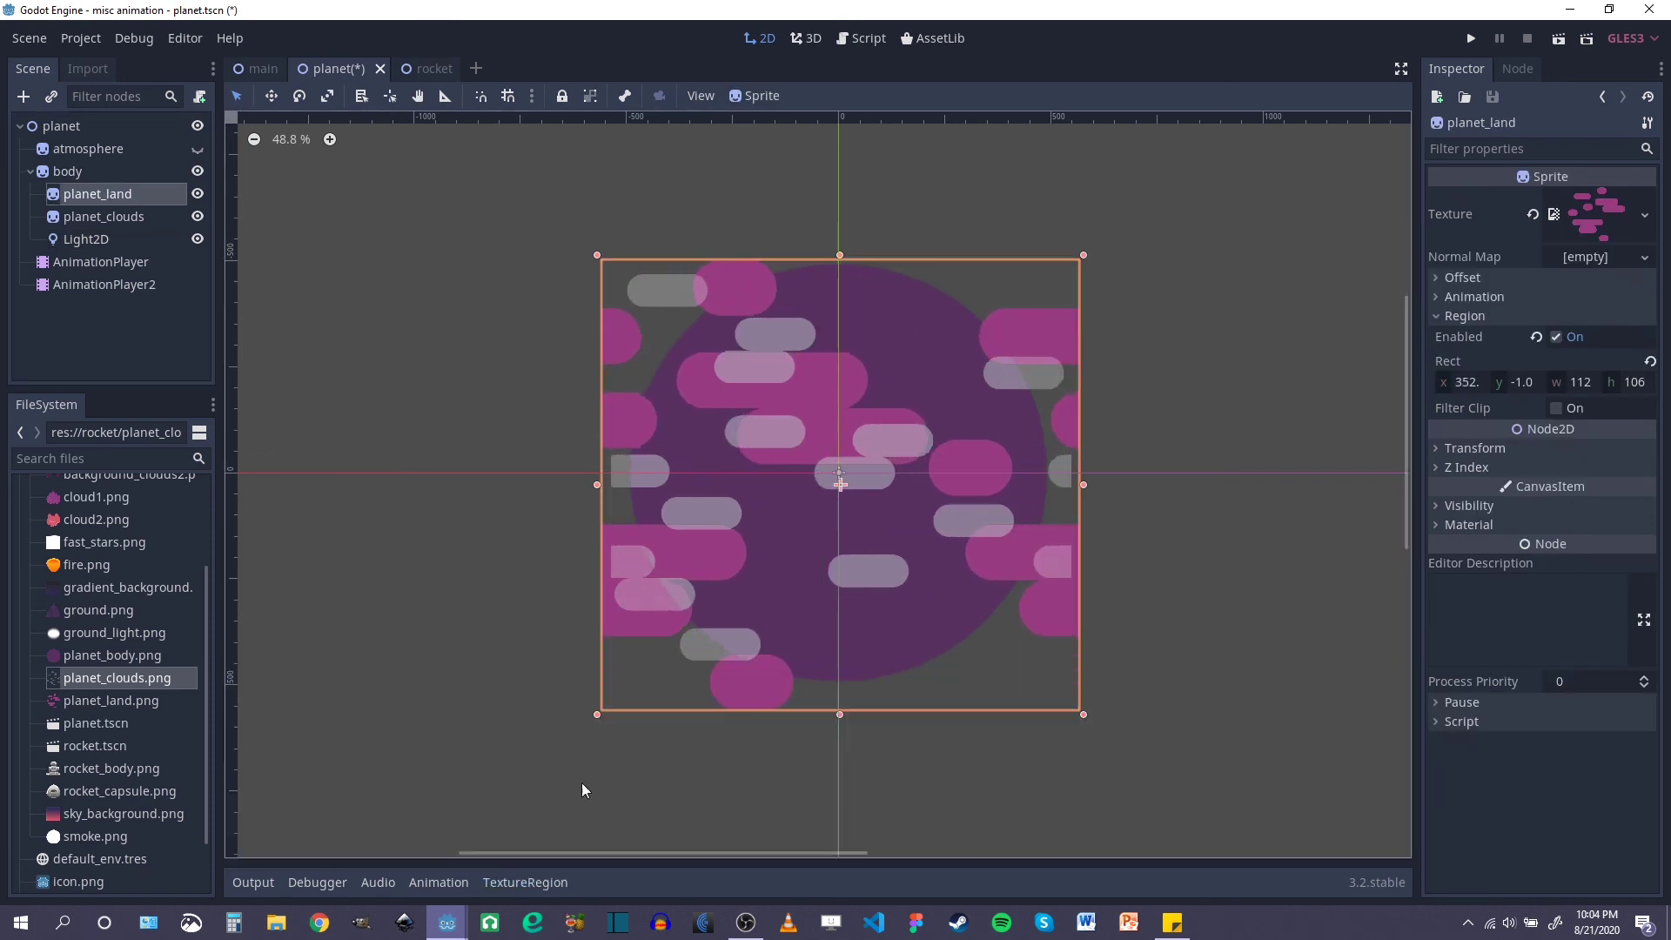
{"action": "left_click", "coordinate": [1438, 525]}
{"action": "left_click", "coordinate": [1629, 548]}
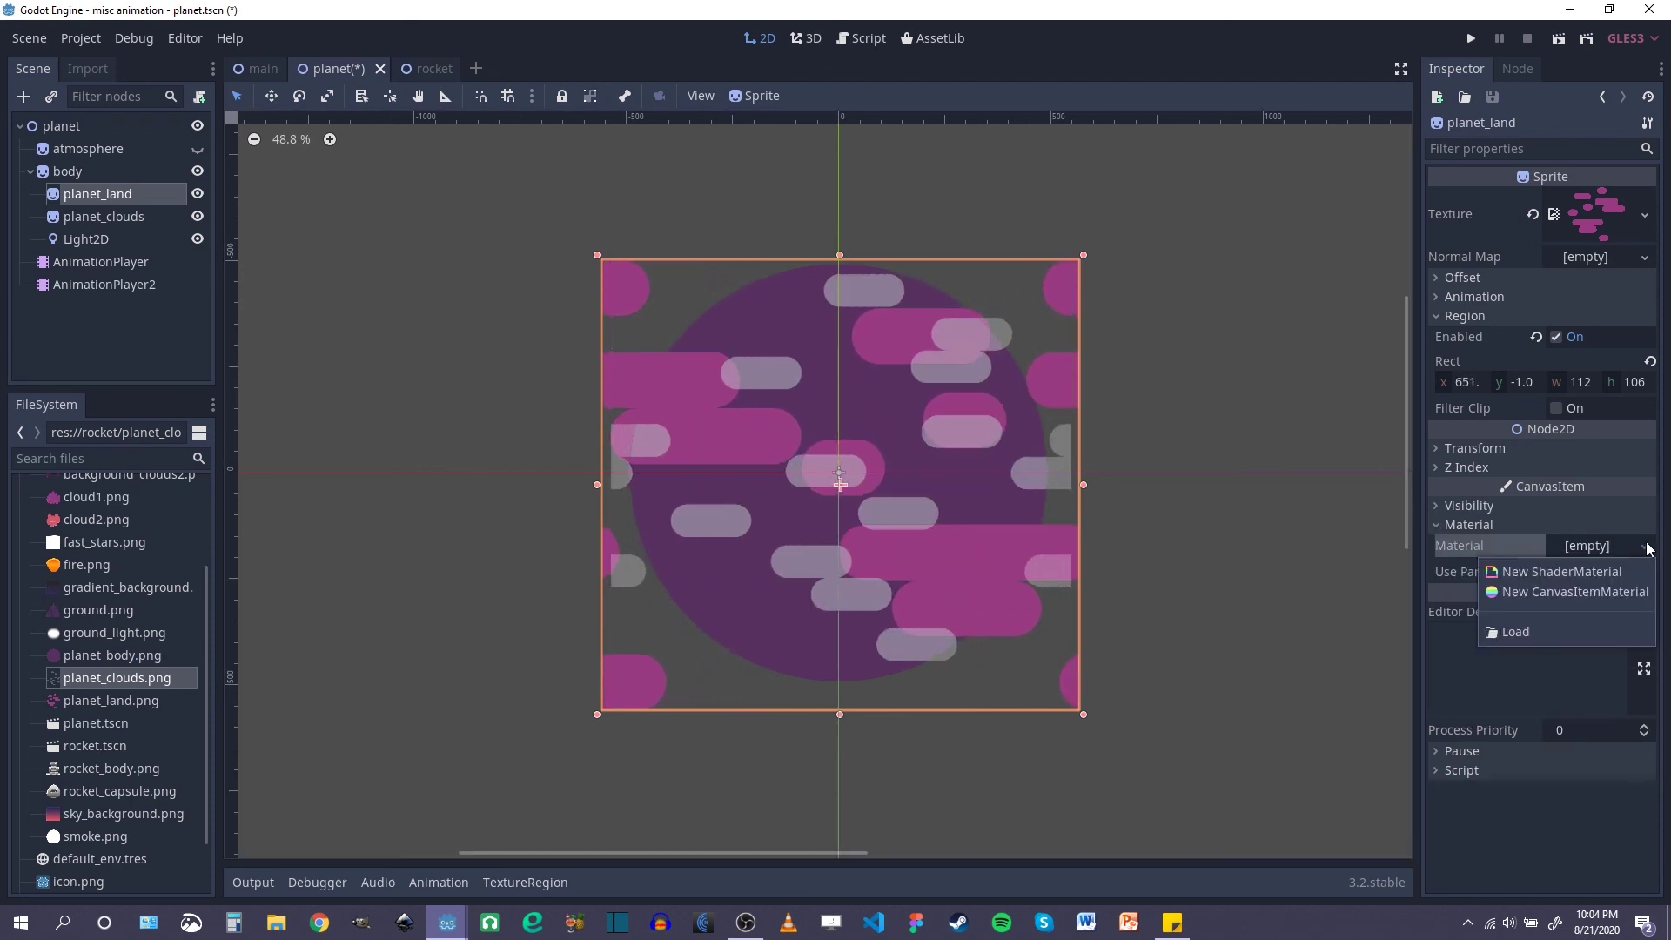
{"action": "left_click", "coordinate": [1574, 591]}
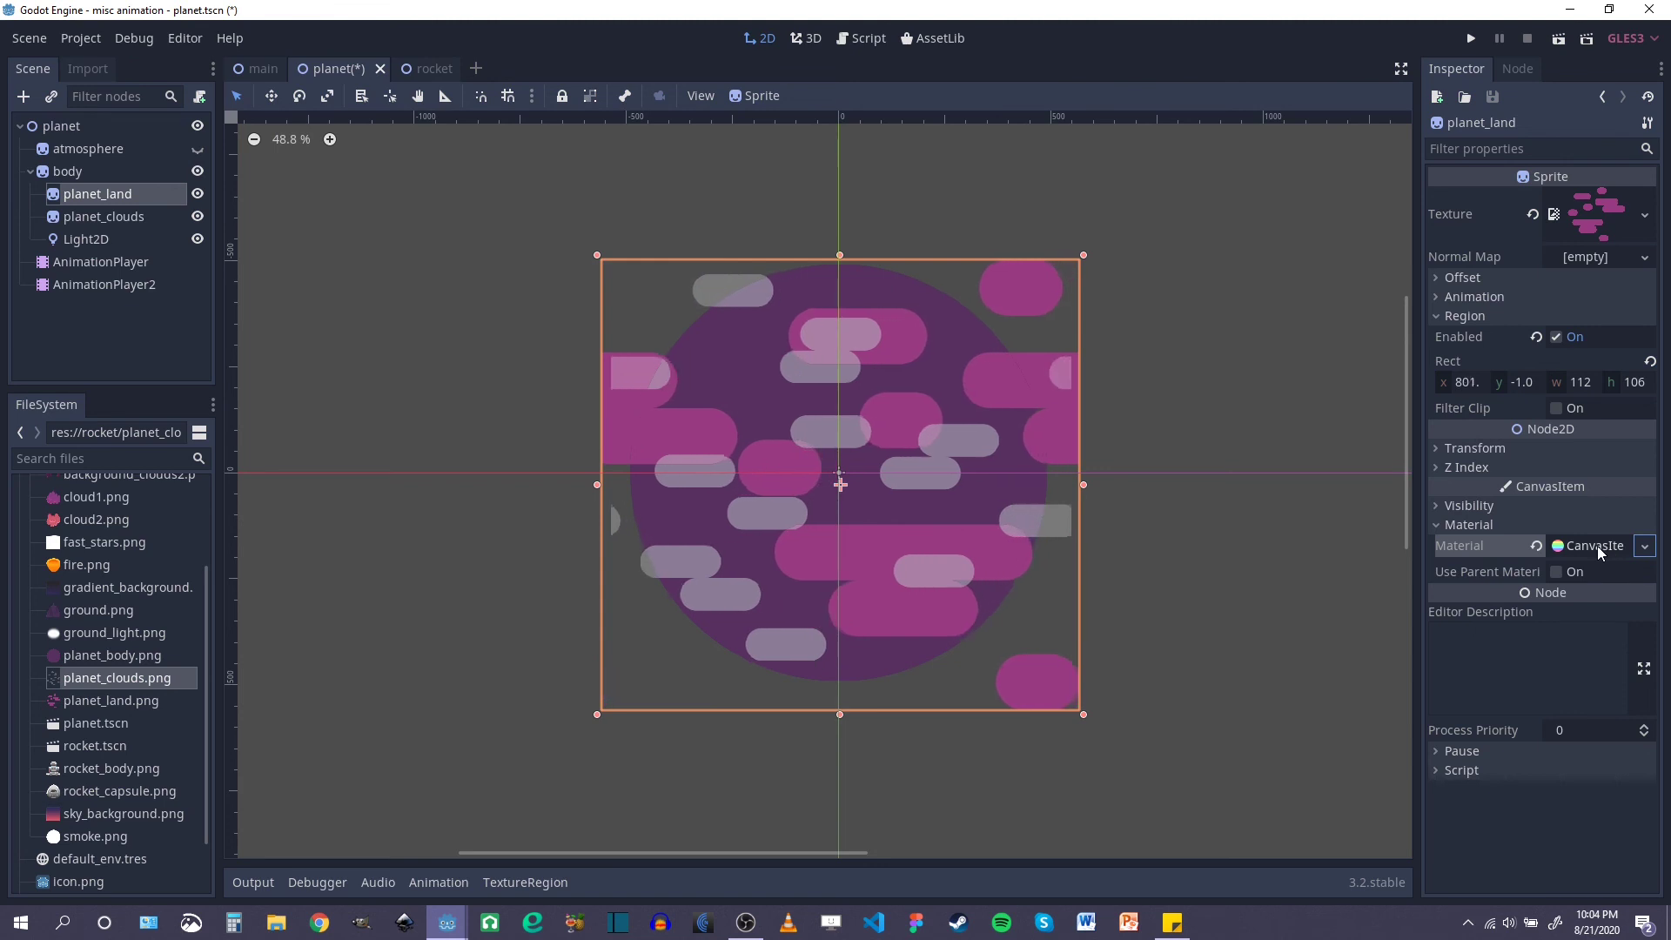
{"action": "left_click", "coordinate": [1592, 546]}
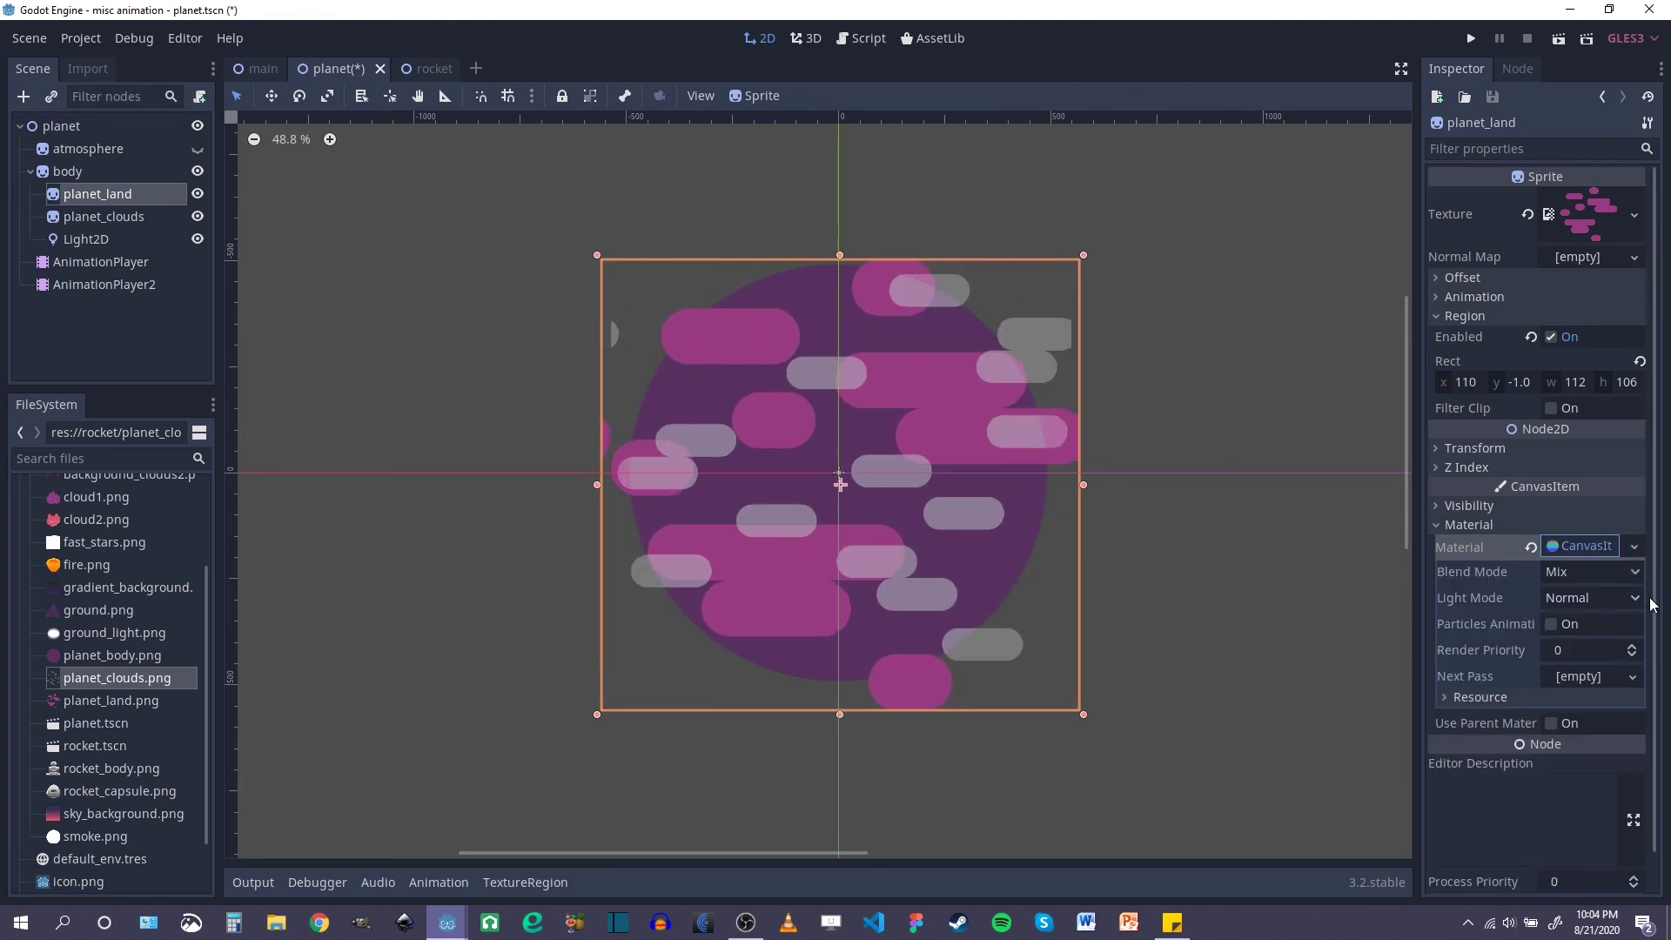
{"action": "left_click", "coordinate": [1583, 598]}
{"action": "left_click", "coordinate": [1577, 663]}
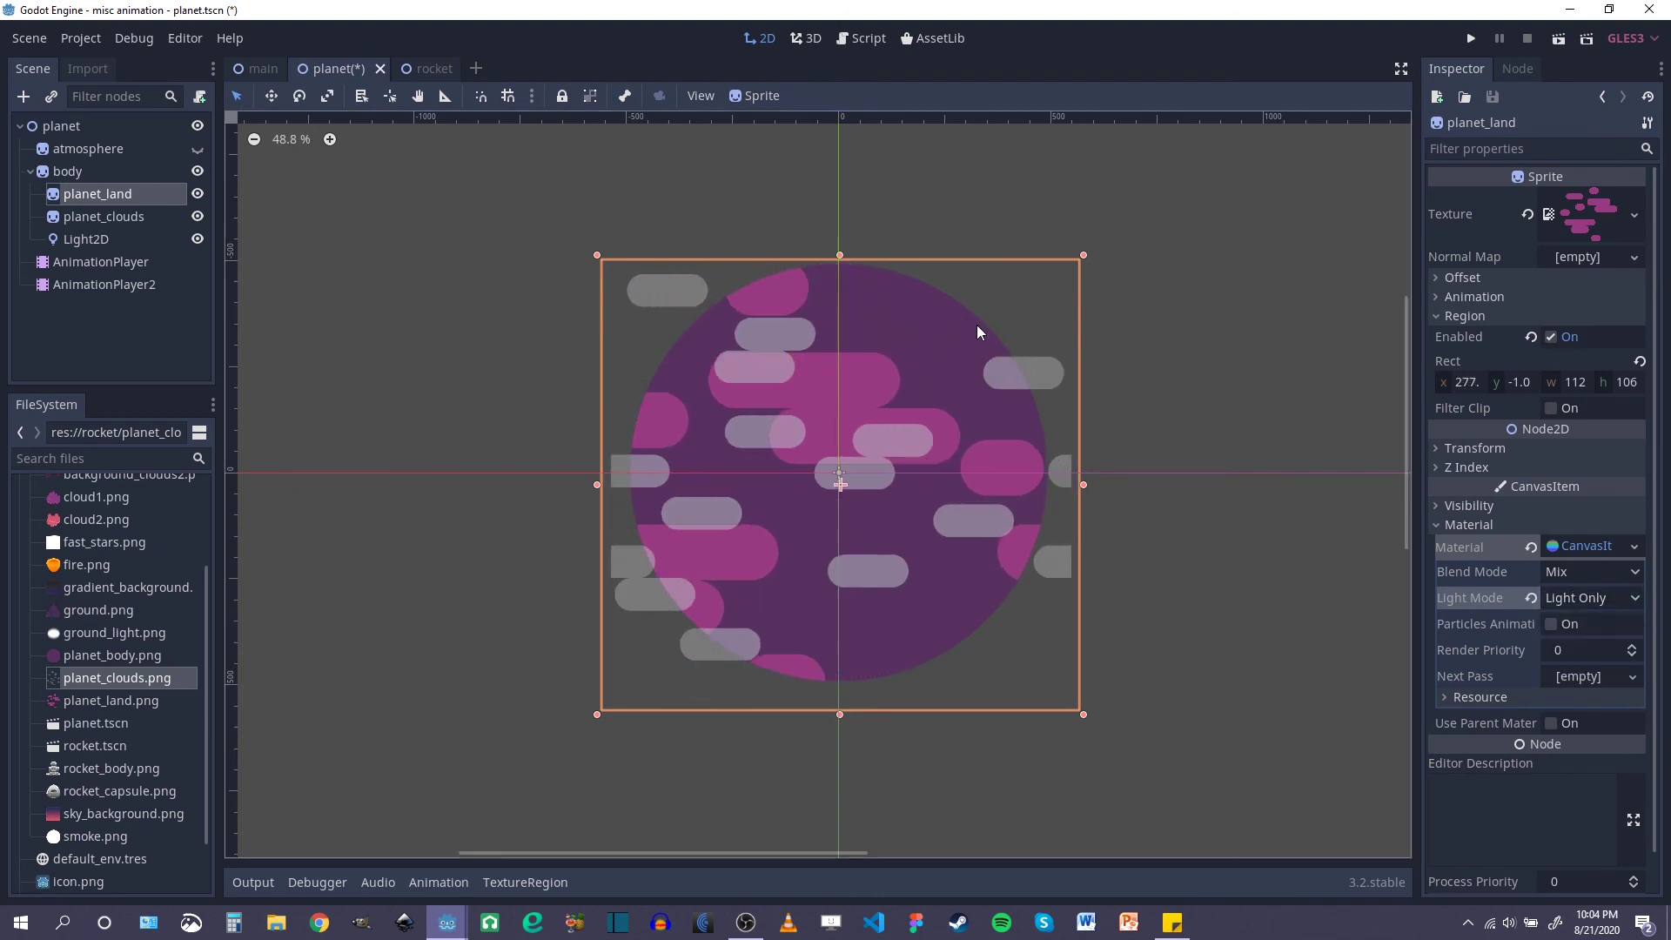
Step: Assign a new CanvasItemMaterial to the planet_clouds sprite with its light mode set to Light Only
{"action": "left_click", "coordinate": [103, 216]}
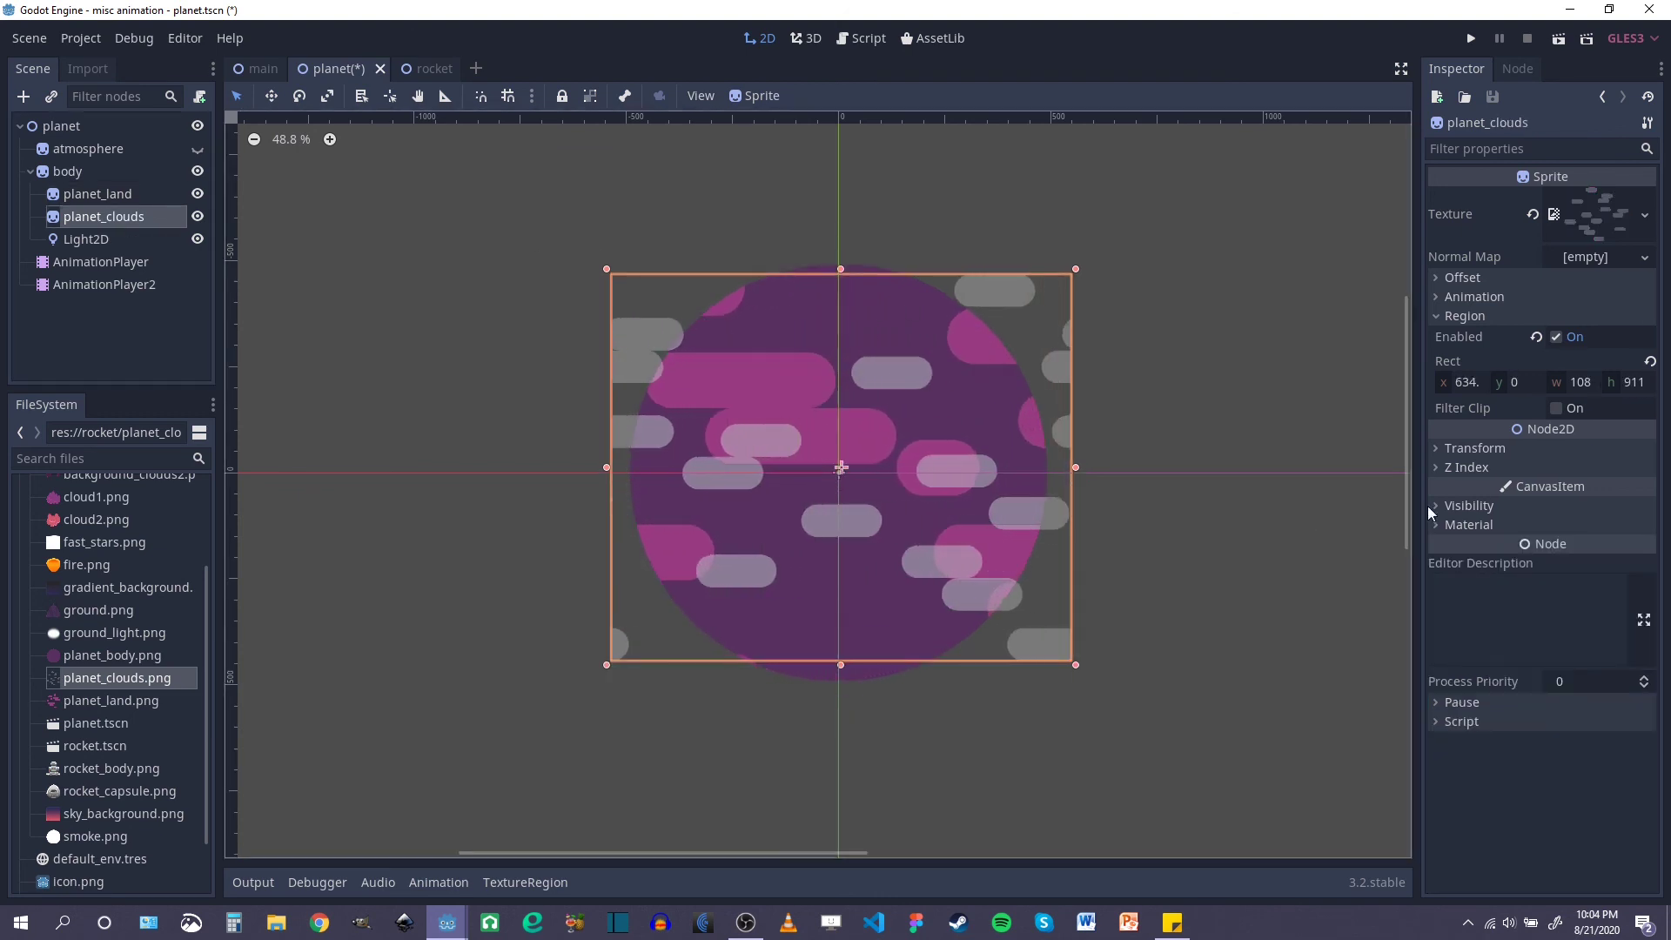
{"action": "left_click", "coordinate": [1436, 525]}
{"action": "left_click", "coordinate": [1432, 524]}
{"action": "left_click", "coordinate": [1619, 547]}
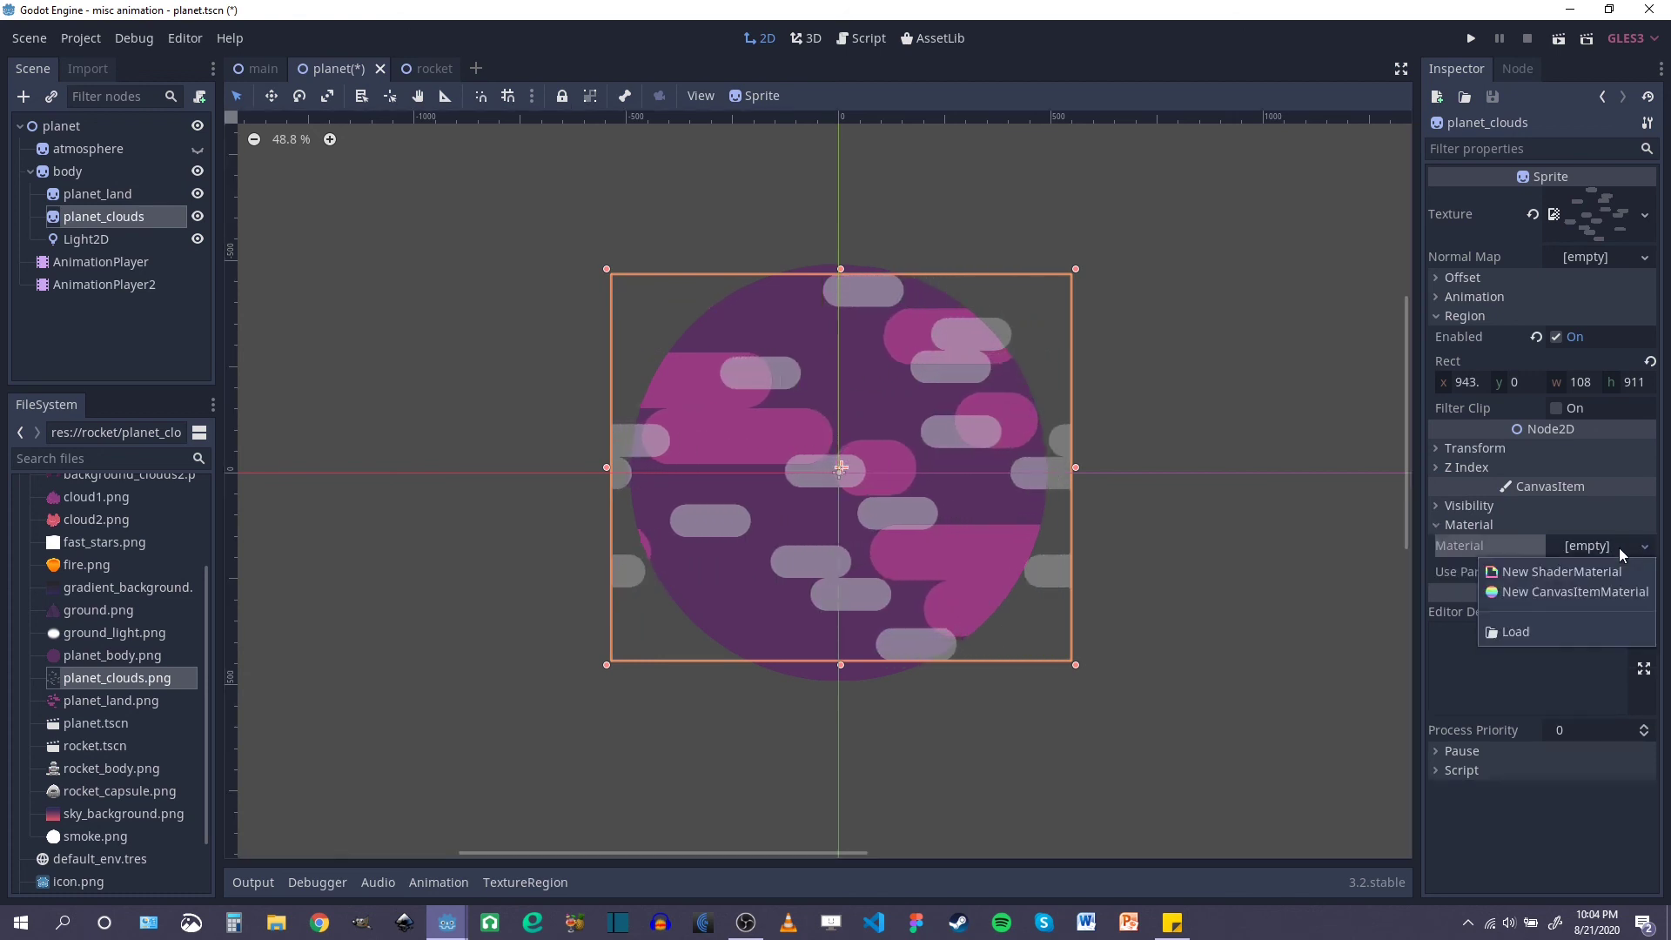
{"action": "left_click", "coordinate": [1586, 570]}
{"action": "left_click", "coordinate": [1589, 547]}
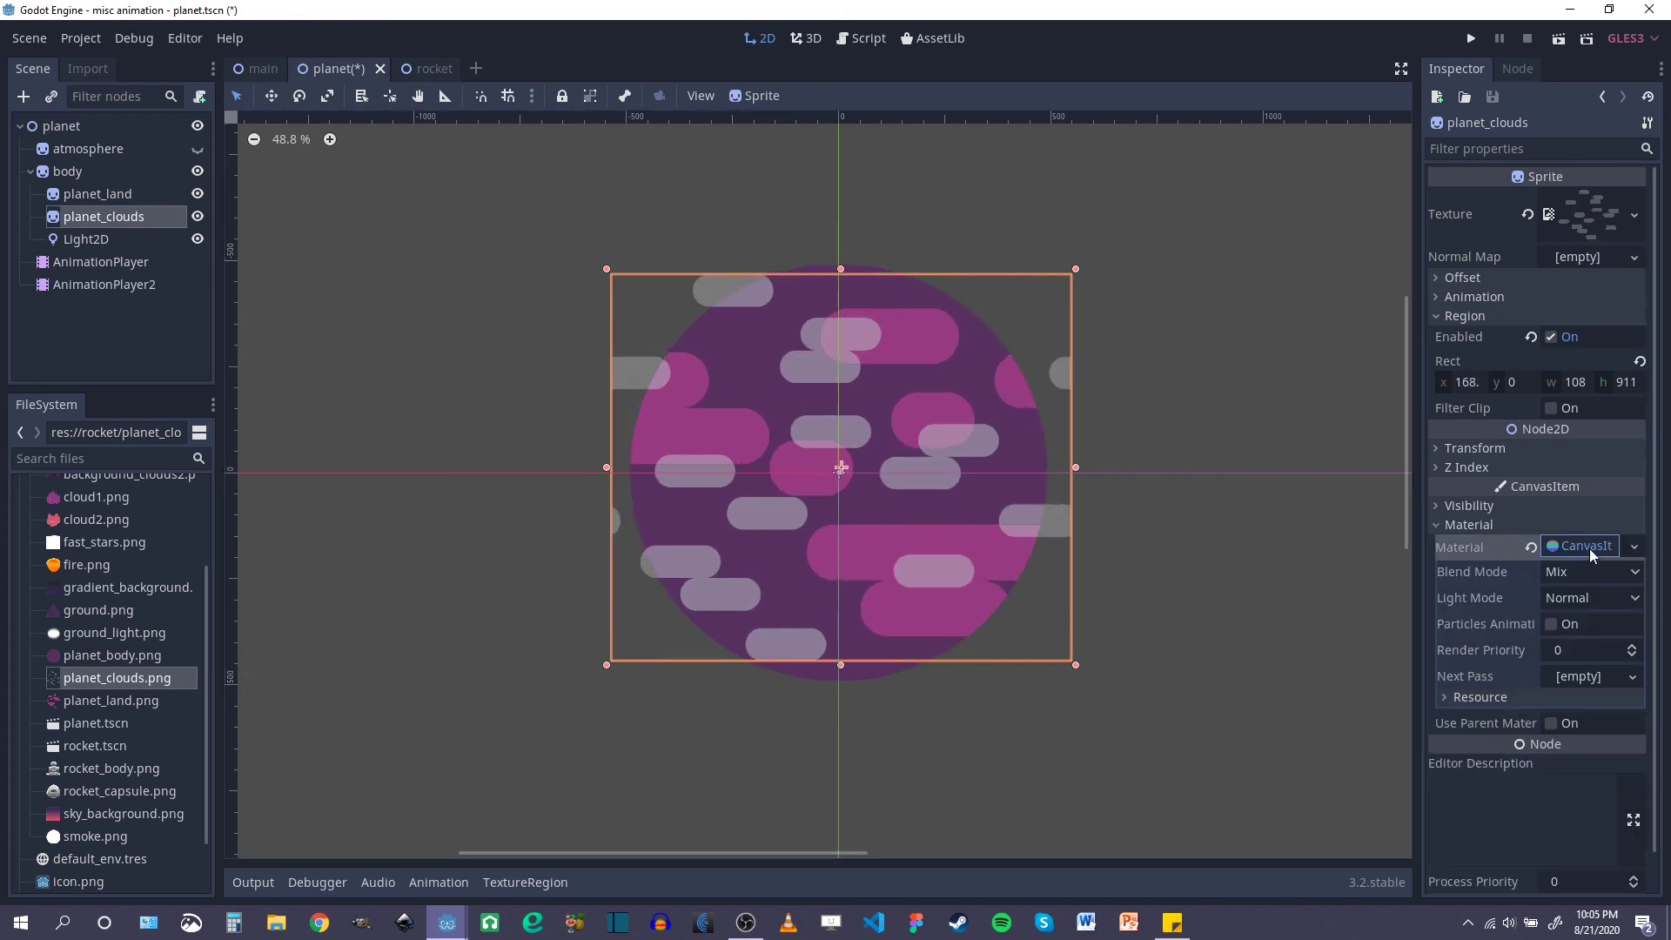
{"action": "left_click", "coordinate": [1606, 598]}
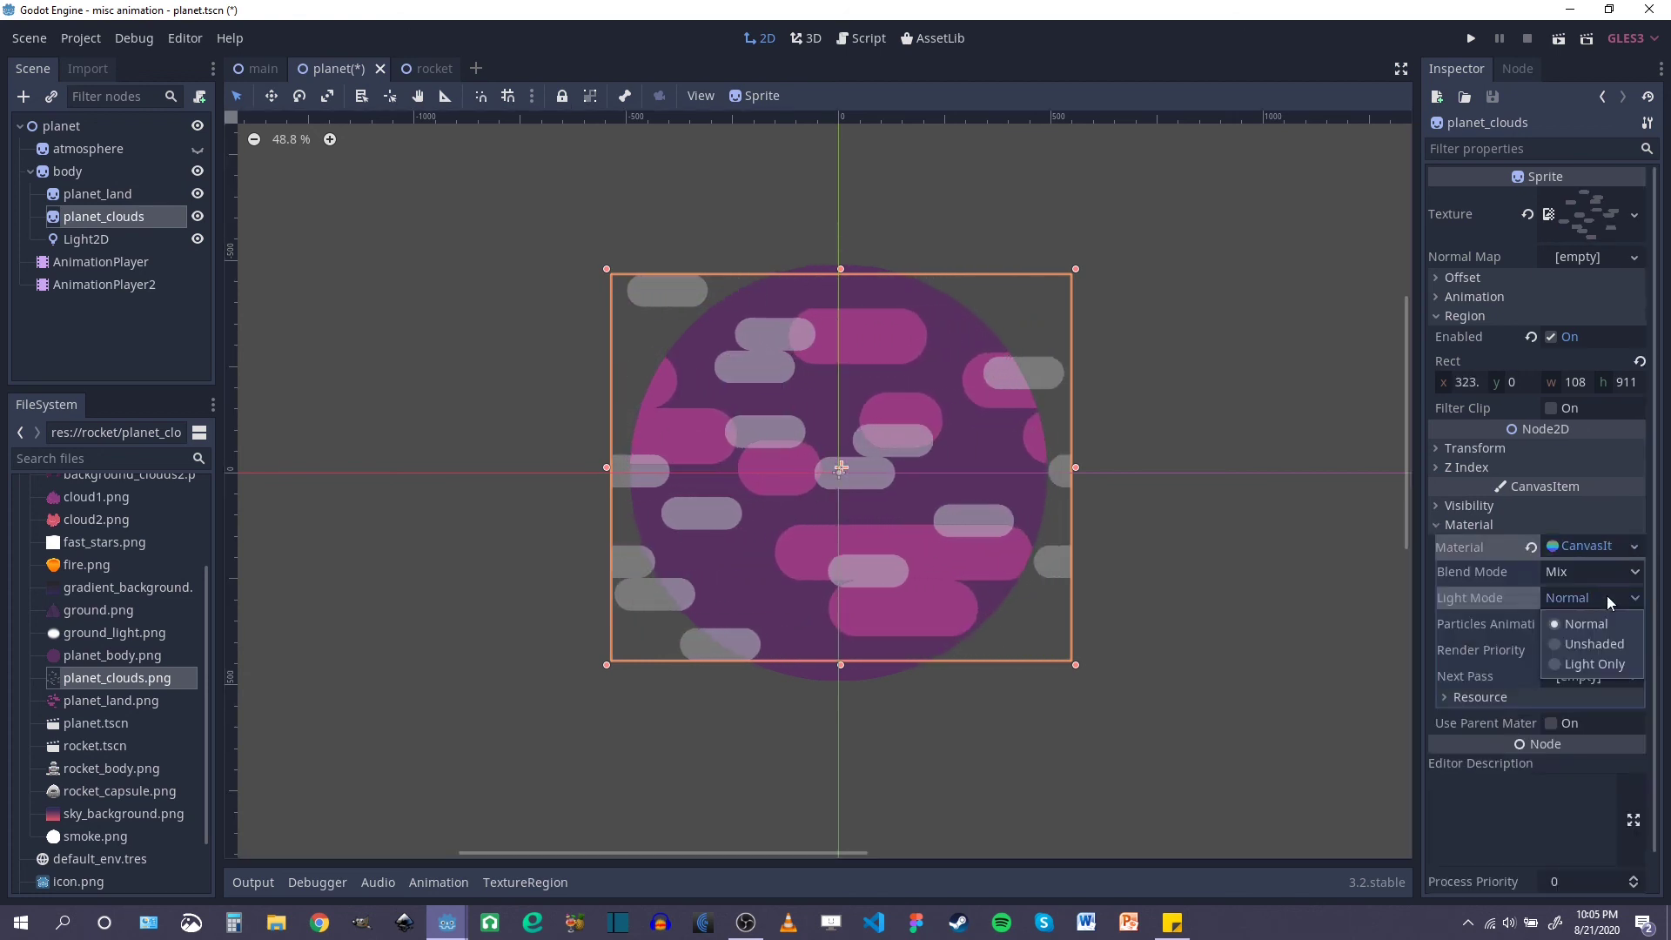
{"action": "left_click", "coordinate": [1592, 664]}
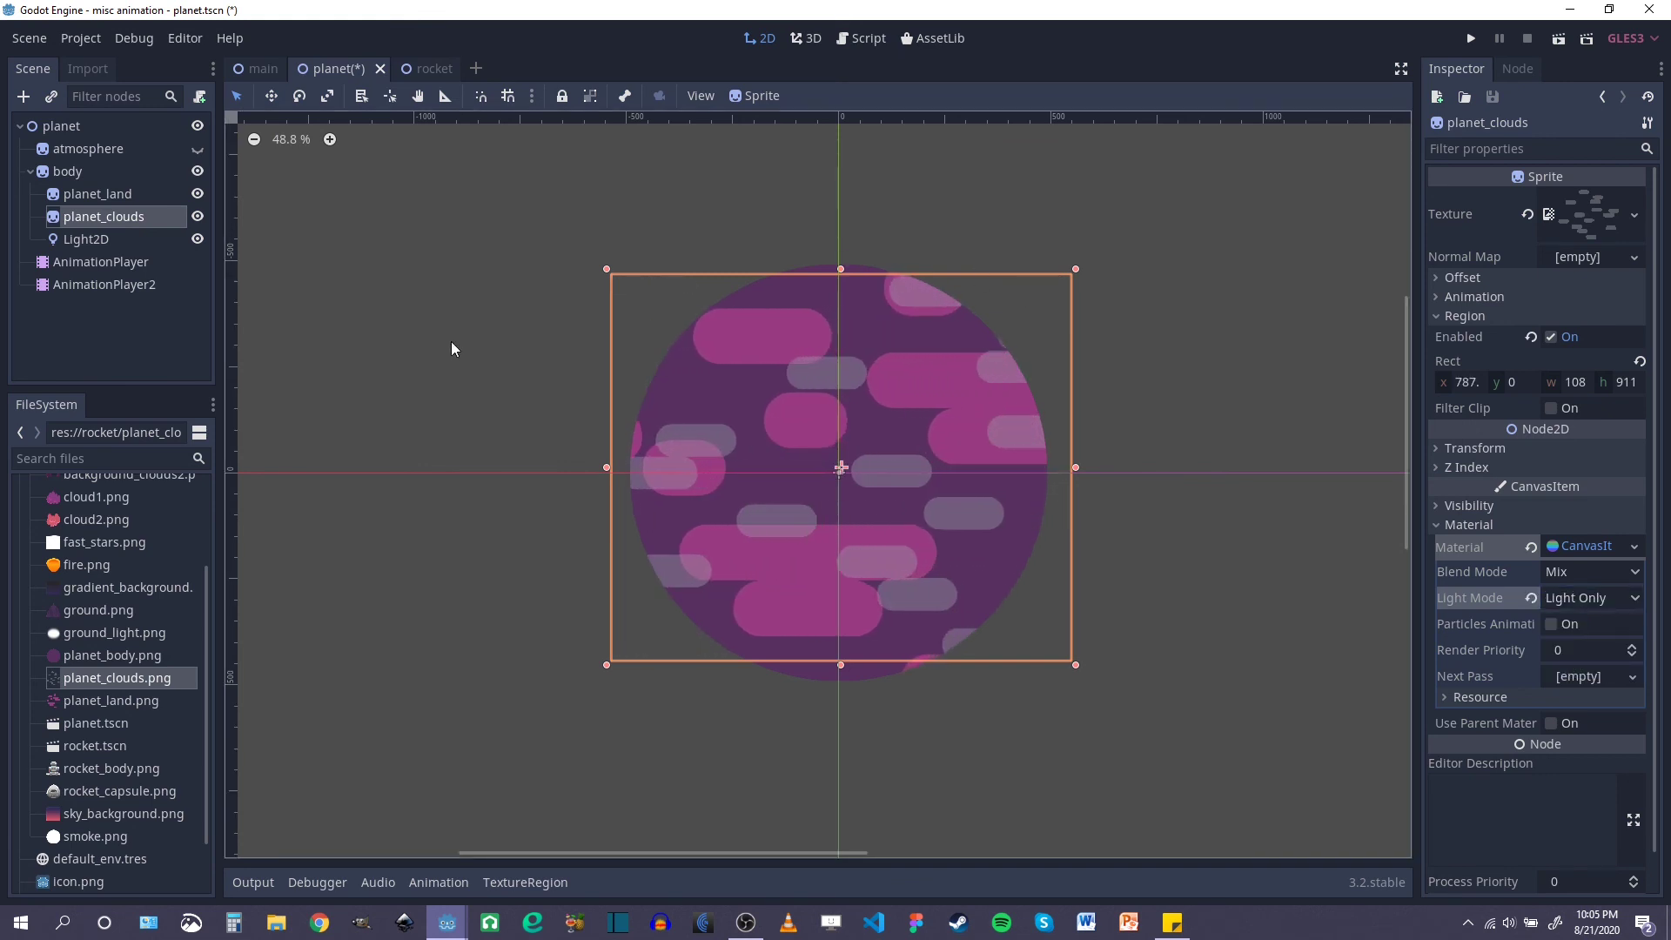
Step: Make the atmosphere node visible around the planet and save the planet scene
{"action": "left_click", "coordinate": [198, 149]}
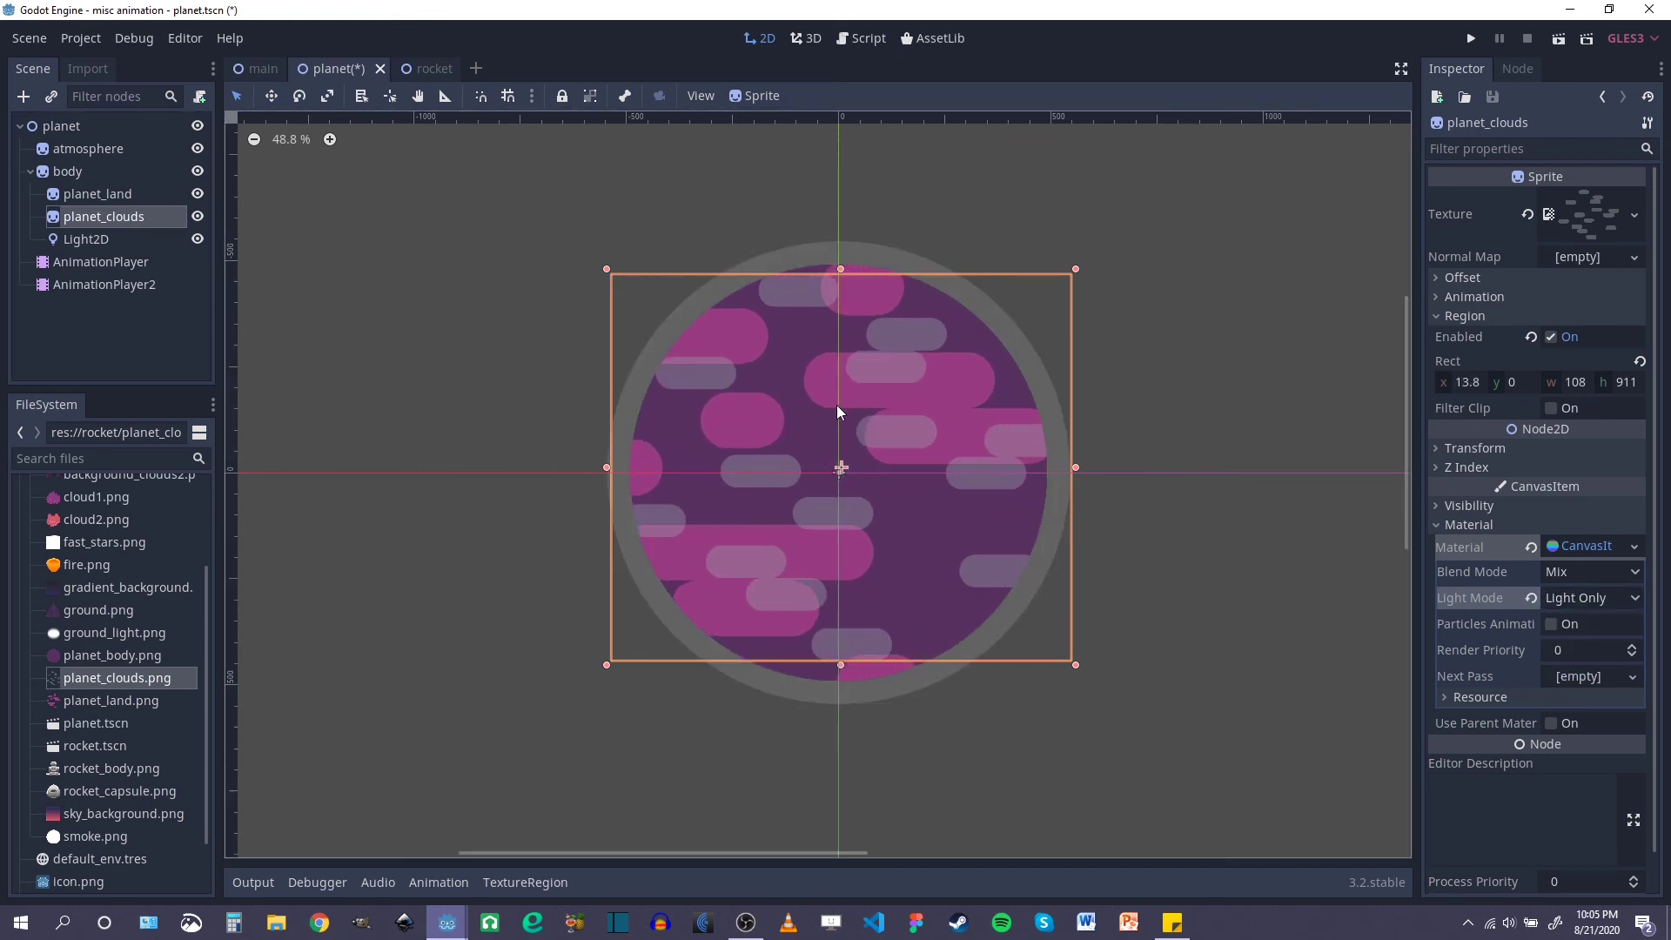
{"action": "scroll", "coordinate": [837, 404], "scroll_direction": "down", "scroll_amount": 2}
{"action": "left_click", "coordinate": [1146, 342]}
{"action": "scroll", "coordinate": [1145, 343], "scroll_direction": "up", "scroll_amount": 2}
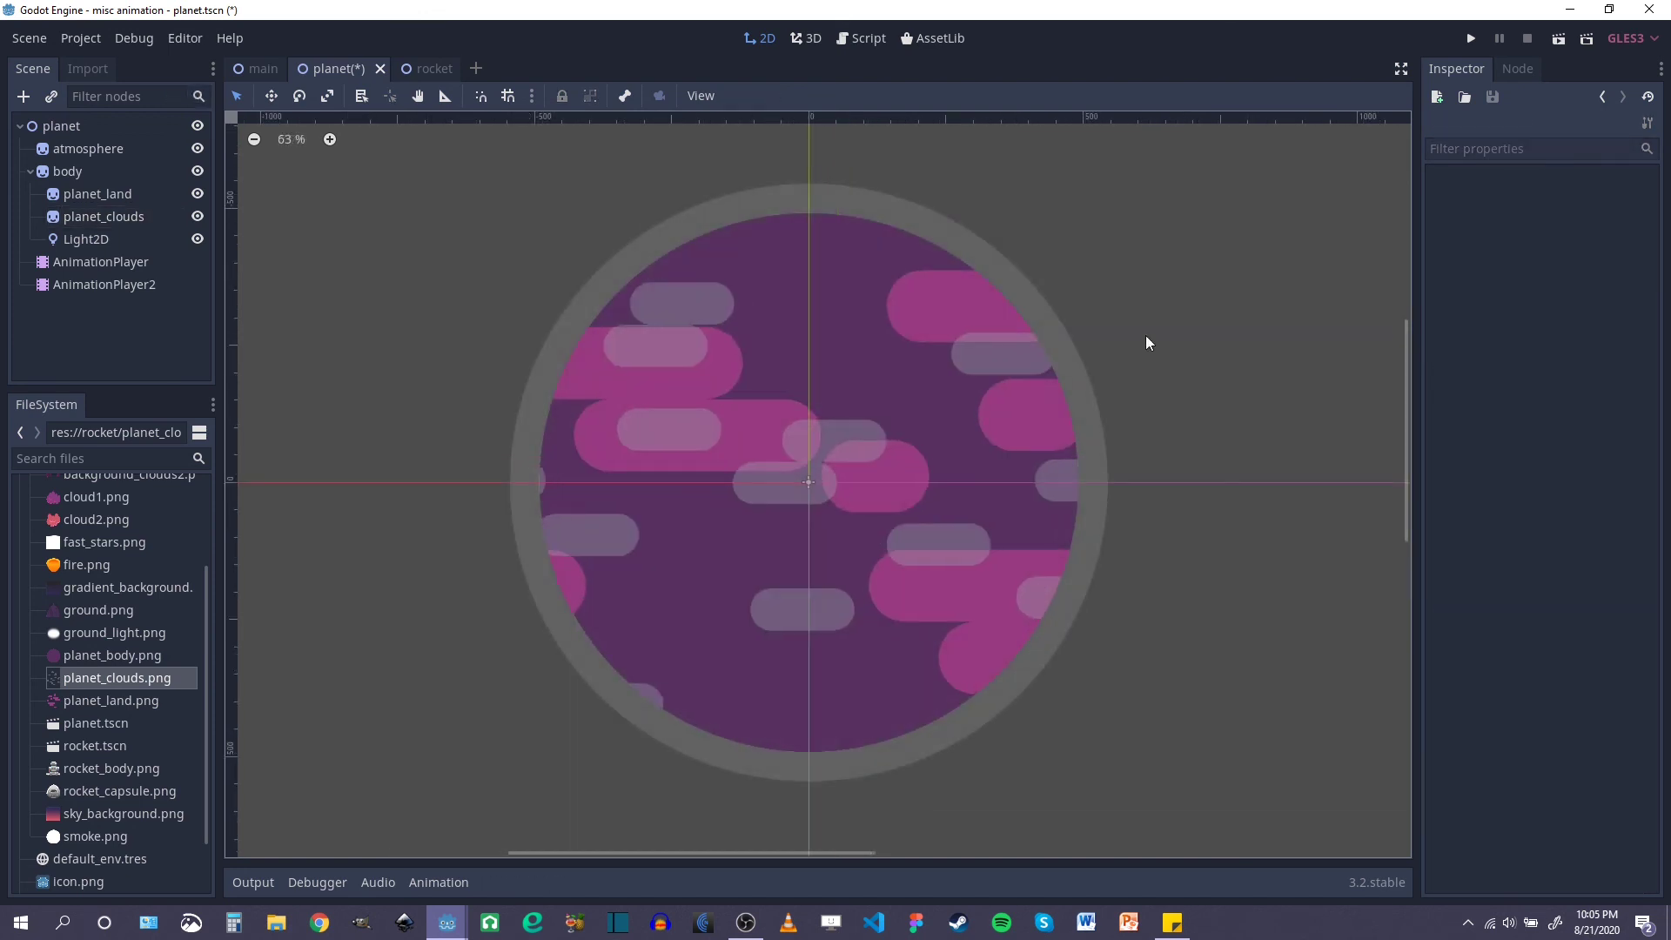
{"action": "scroll", "coordinate": [862, 336], "scroll_direction": "down", "scroll_amount": 2}
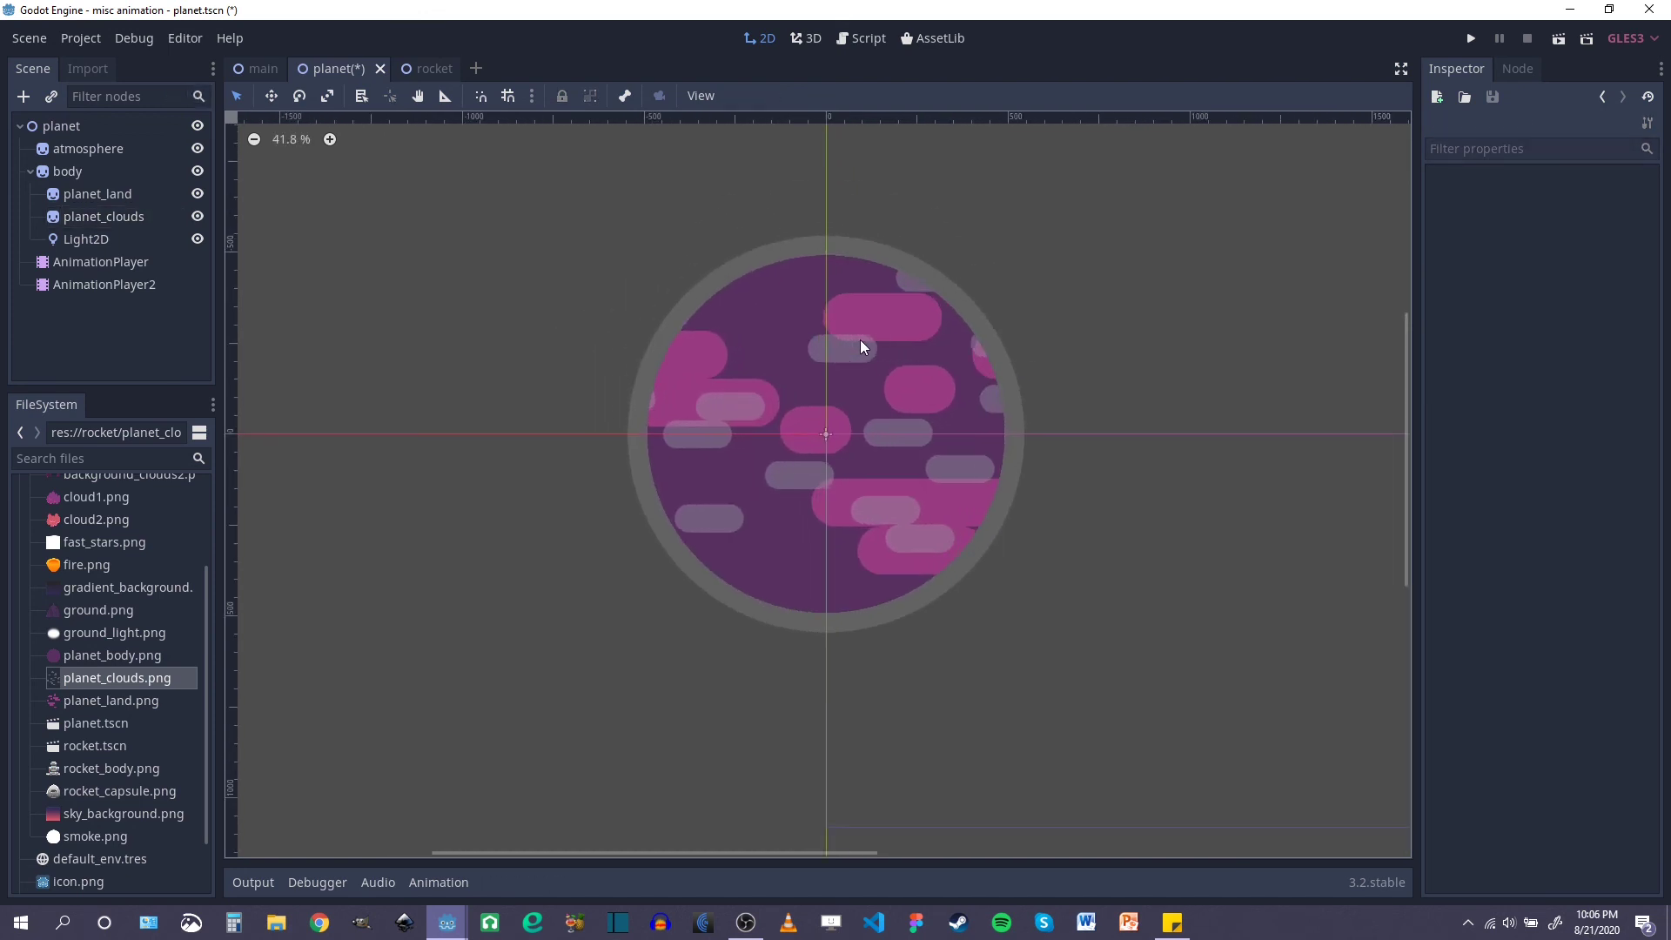
{"action": "key", "text": "ctrl+s"}
{"action": "scroll", "coordinate": [827, 373], "scroll_direction": "up", "scroll_amount": 2}
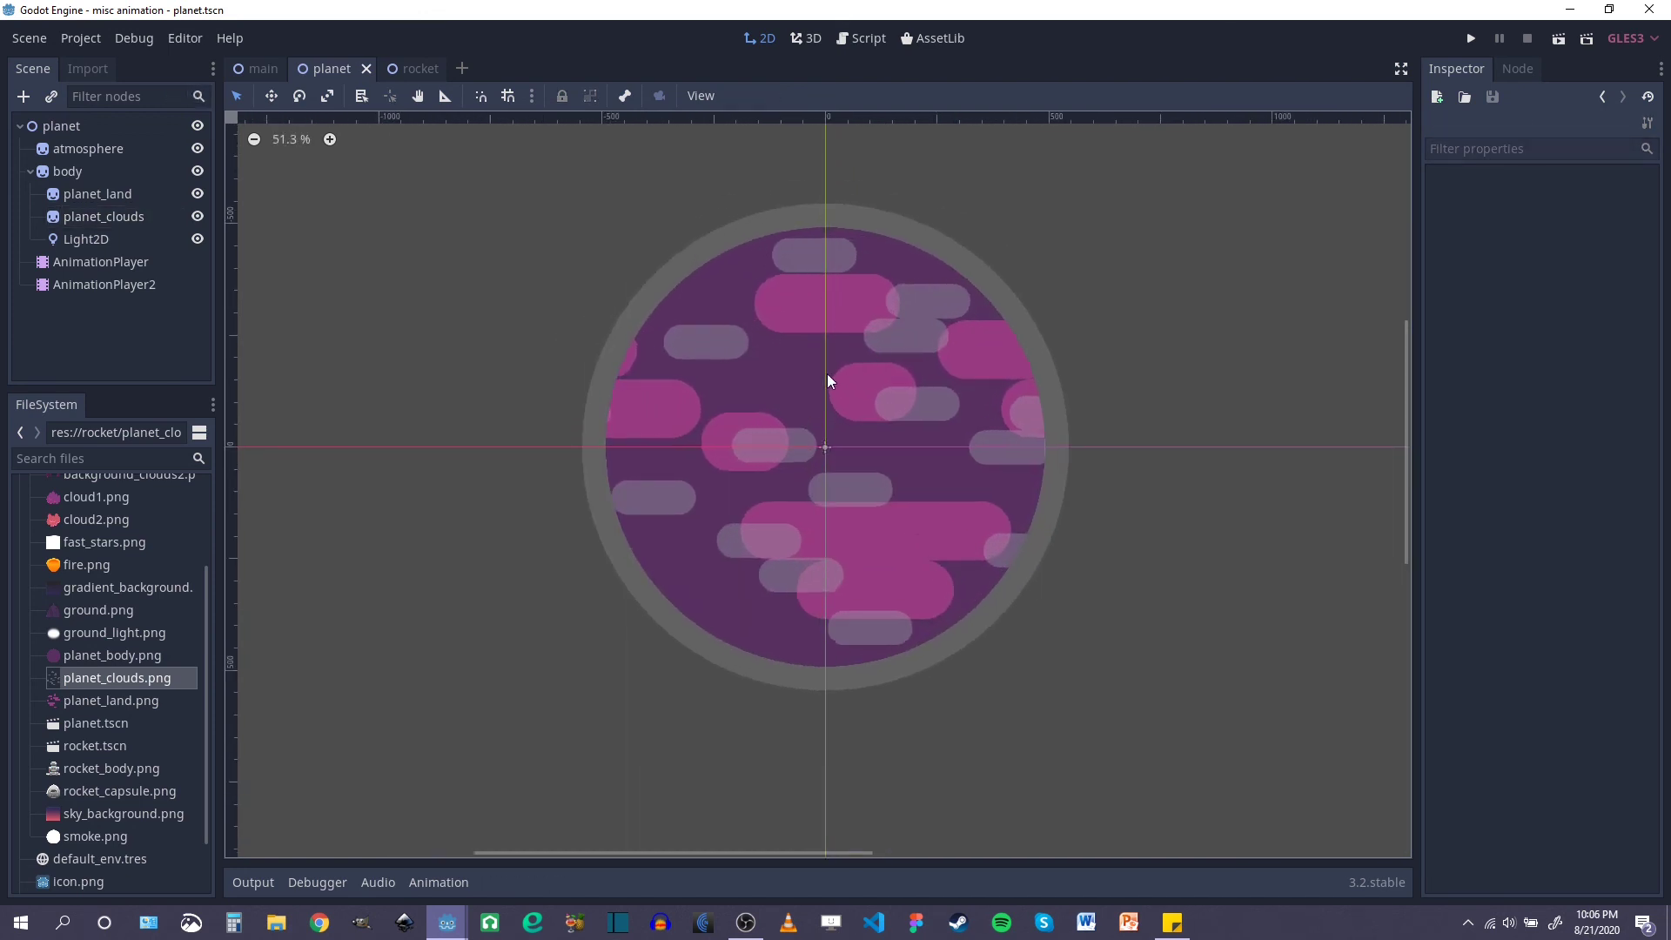
Step: Review the layered sky in the main scene and return to the planet scene
{"action": "left_click", "coordinate": [261, 69]}
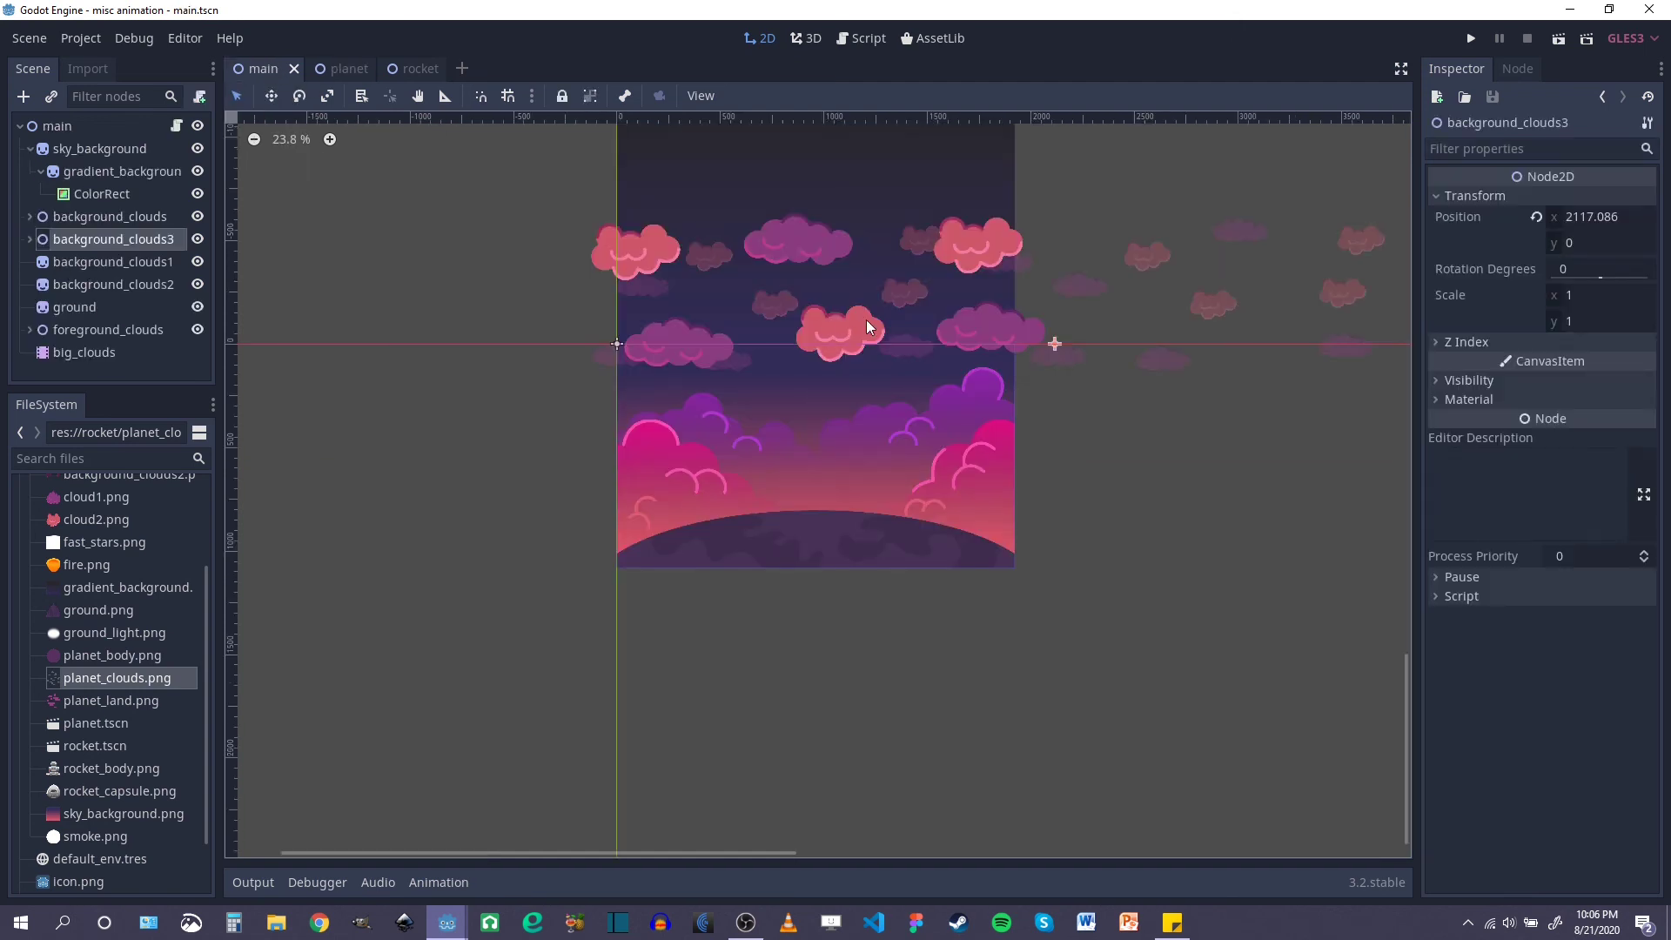
{"action": "scroll", "coordinate": [842, 446], "scroll_direction": "up", "scroll_amount": 1}
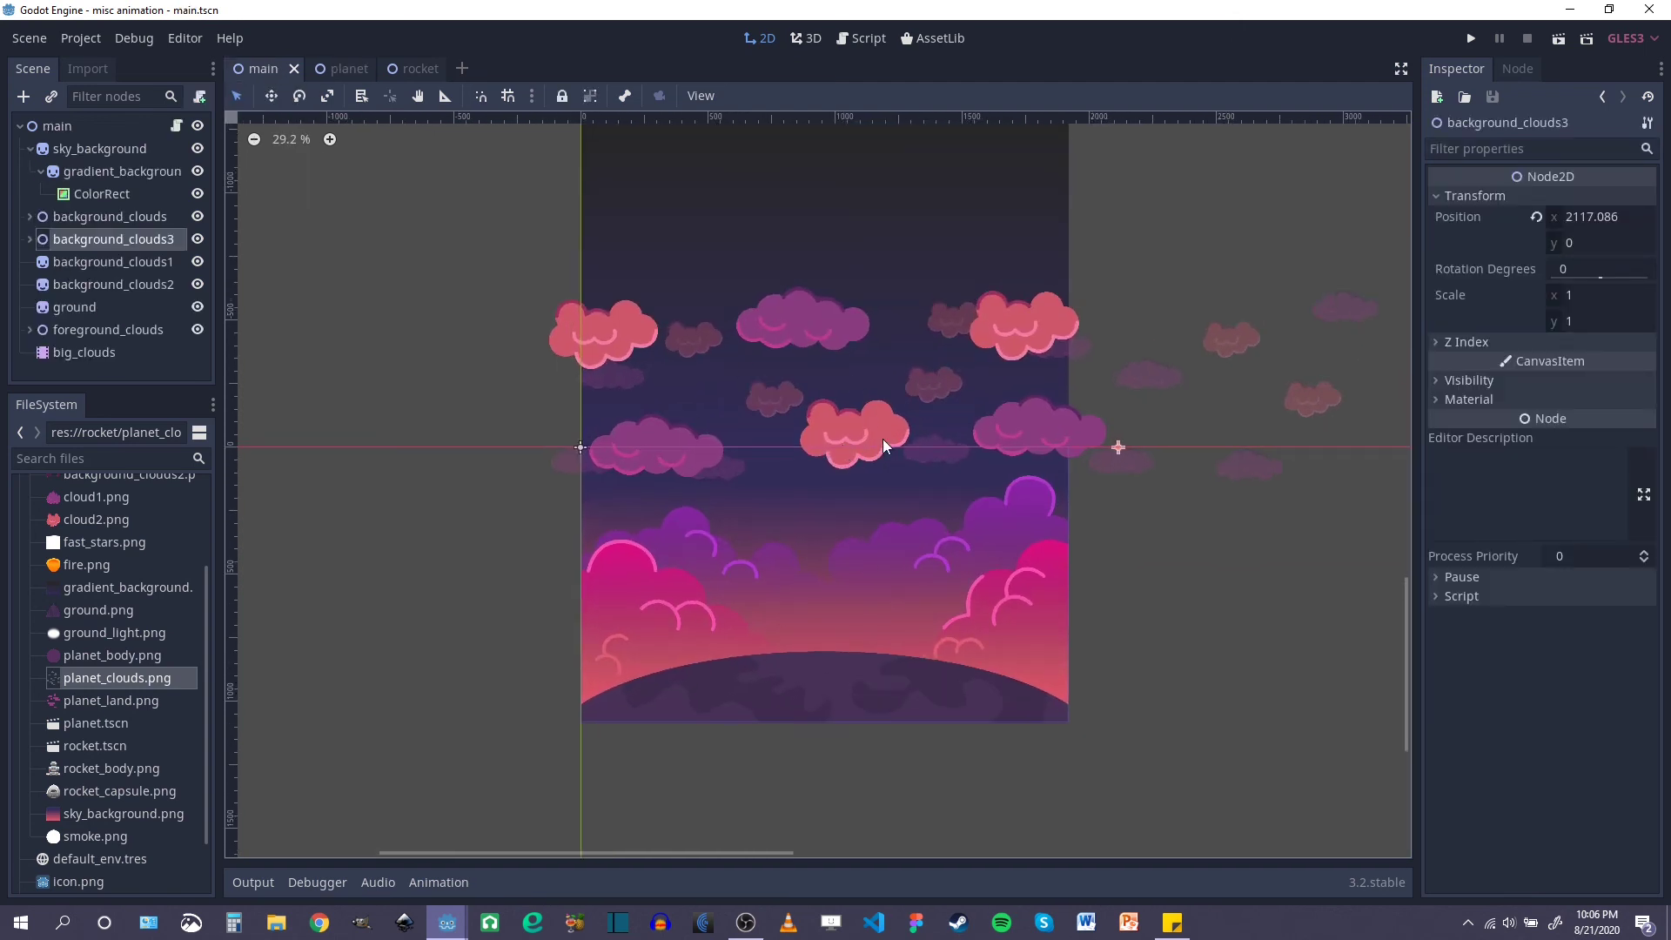
{"action": "left_click", "coordinate": [339, 68]}
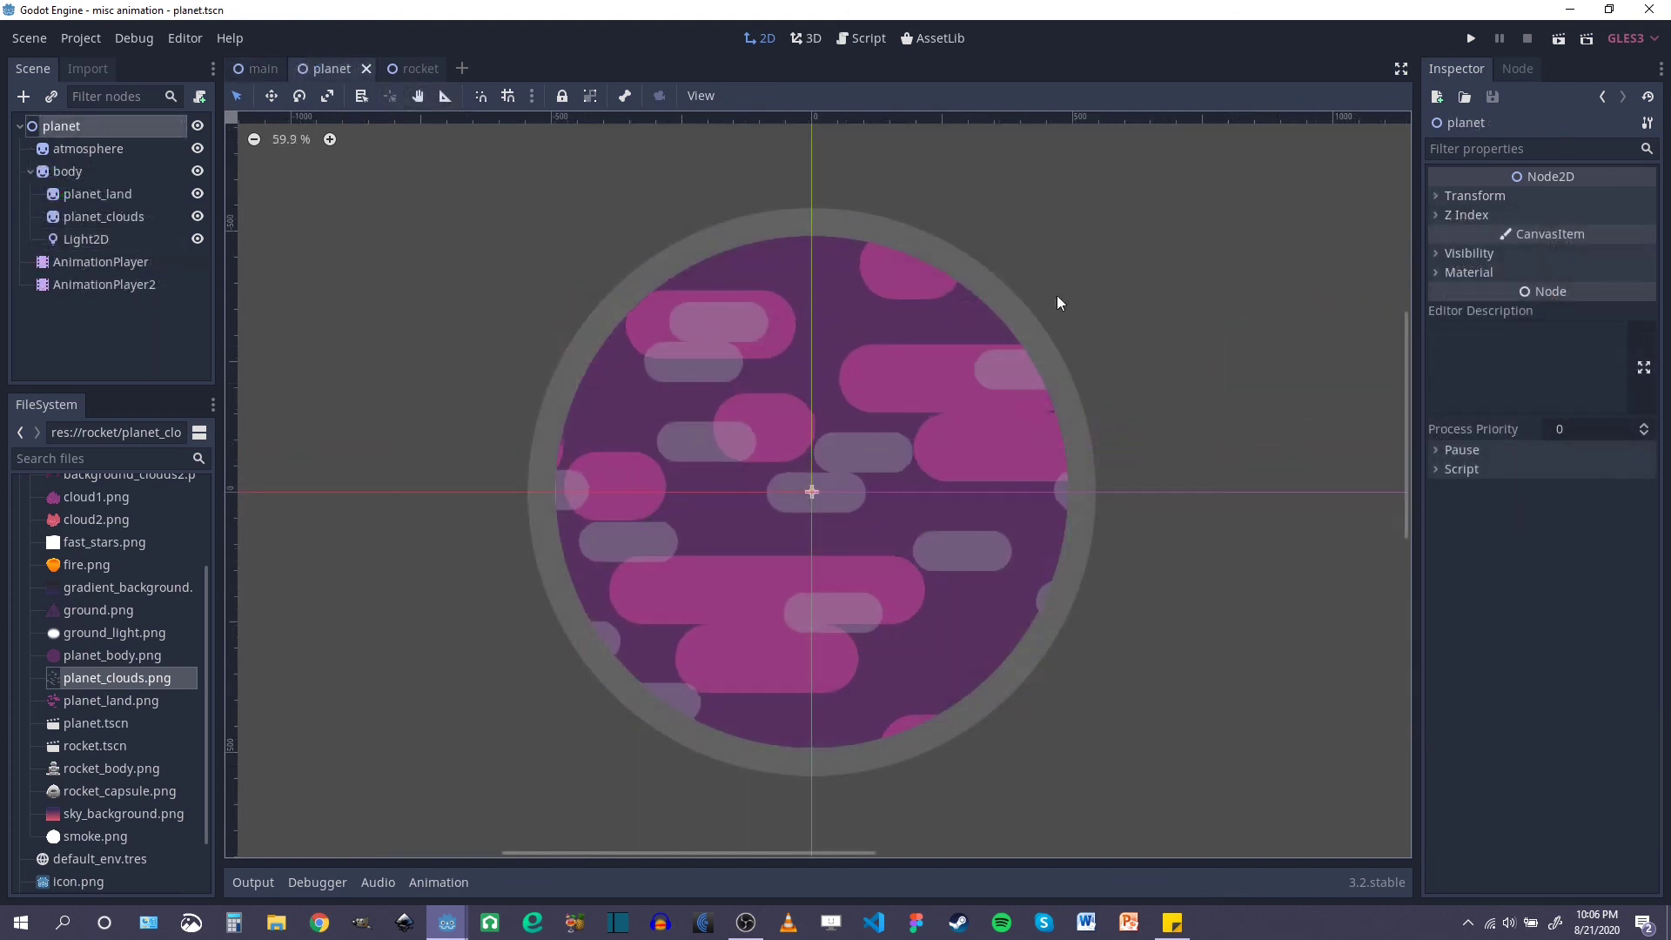